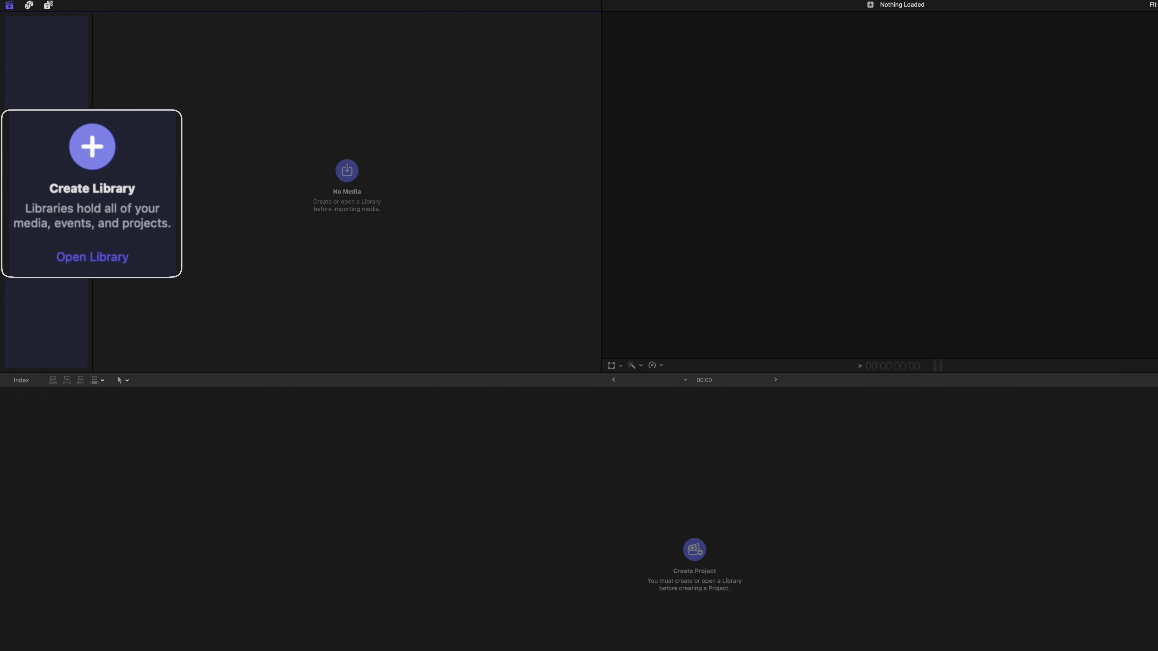
Create a library named v12 Features in the Movies folder
{"action": "left_click", "coordinate": [114, 187]}
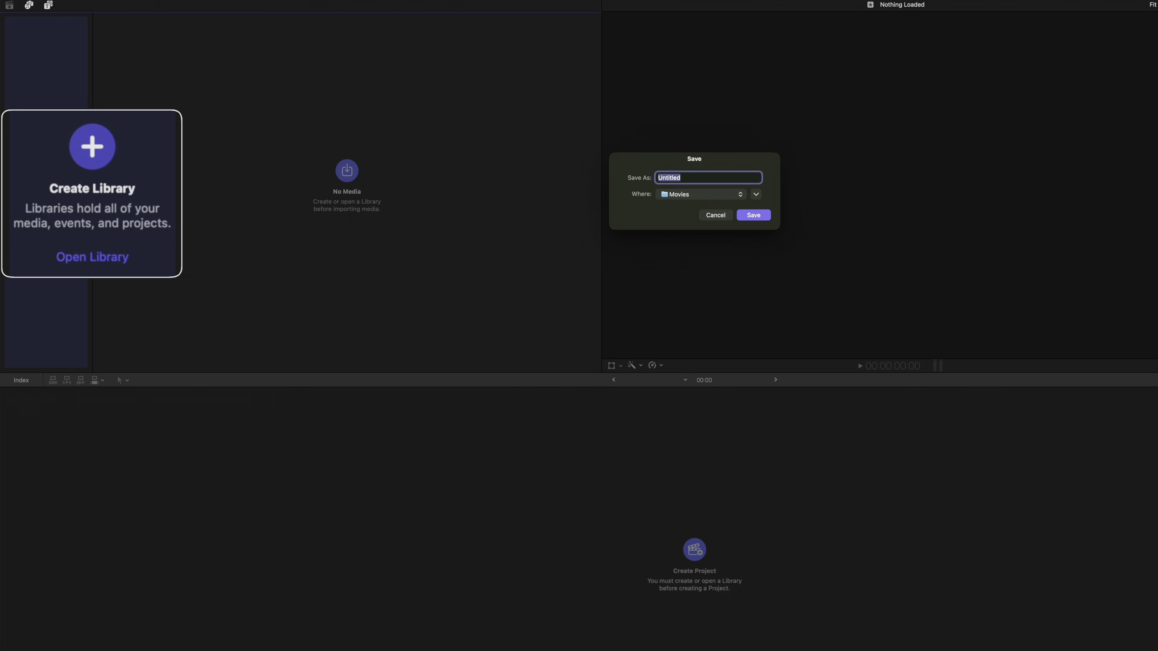
{"action": "type", "text": "v12 Features"}
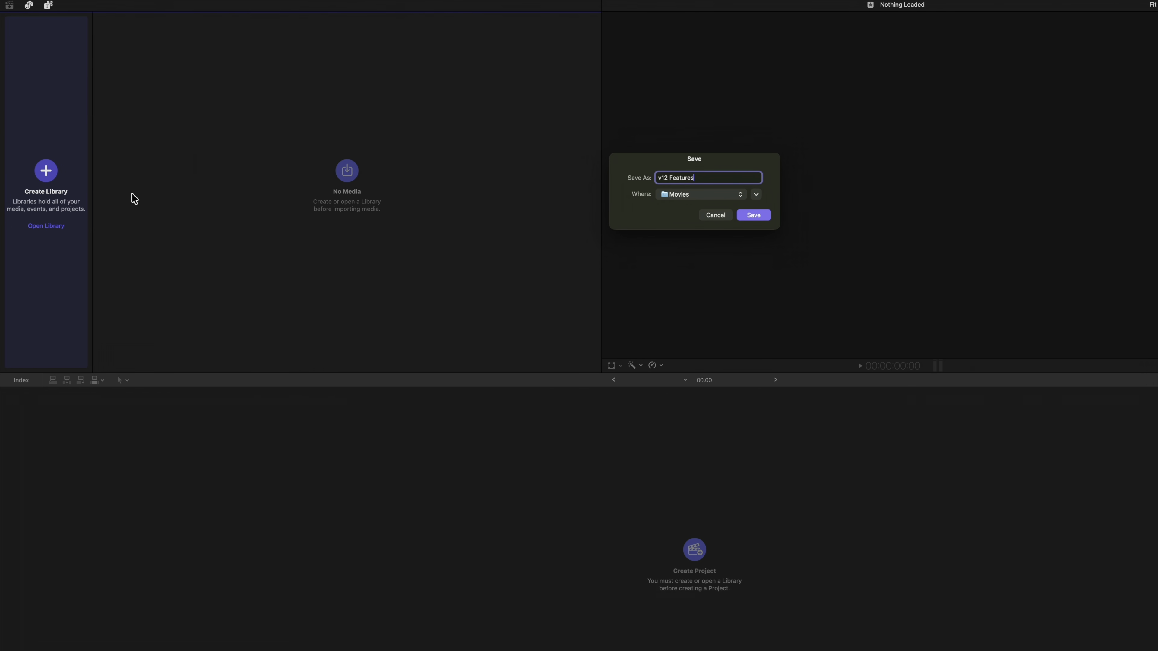
{"action": "key", "text": "Return"}
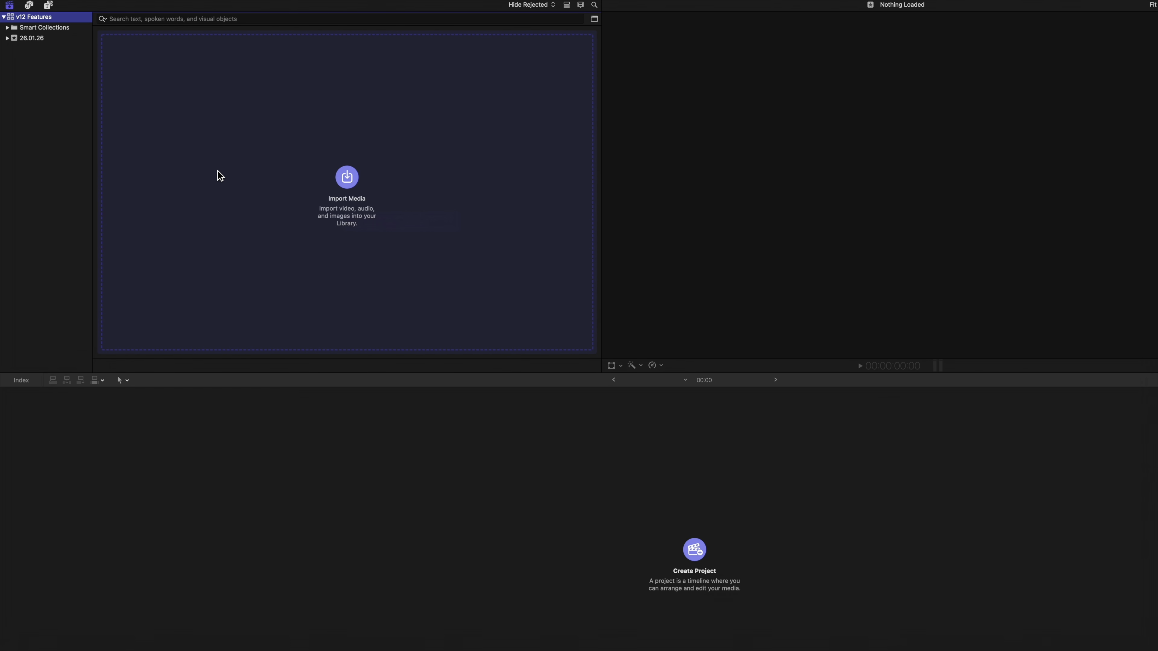
{"action": "left_click", "coordinate": [160, 20]}
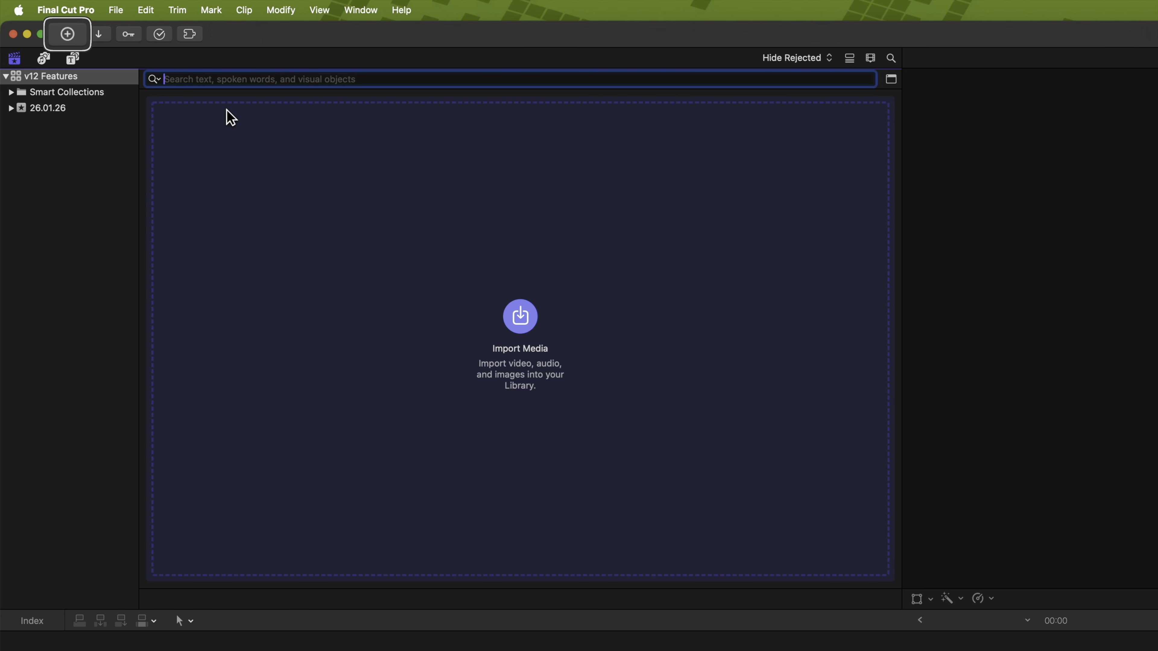
{"action": "left_click", "coordinate": [69, 36]}
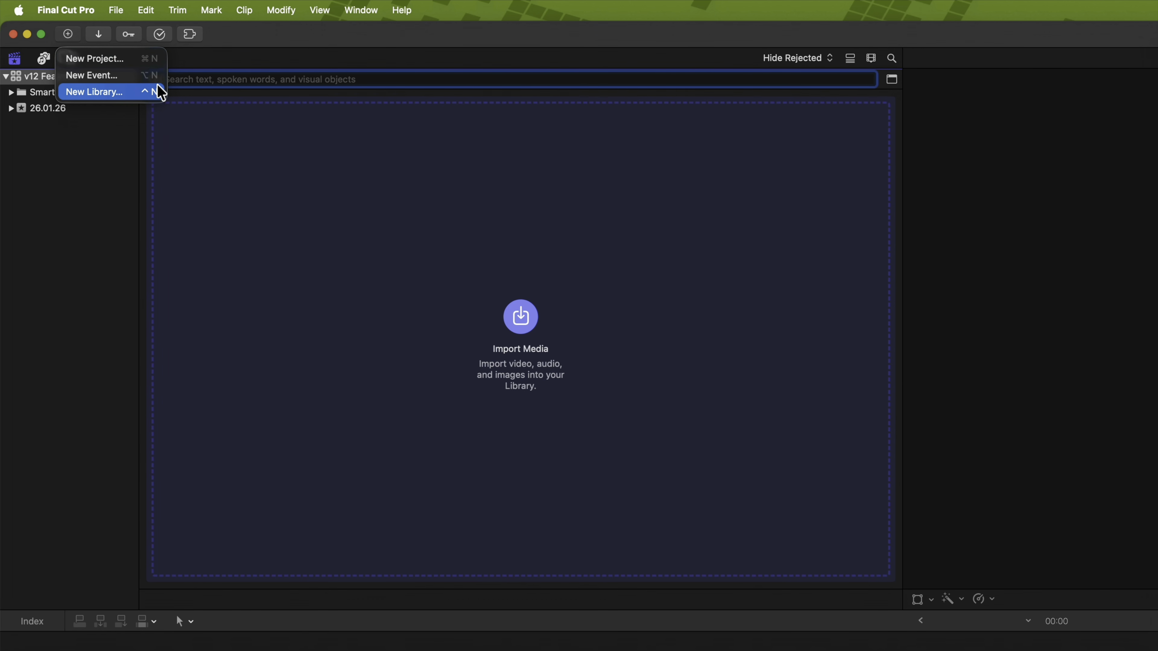
{"action": "left_click", "coordinate": [118, 12]}
{"action": "left_click", "coordinate": [118, 14]}
{"action": "mouse_move", "coordinate": [118, 32]}
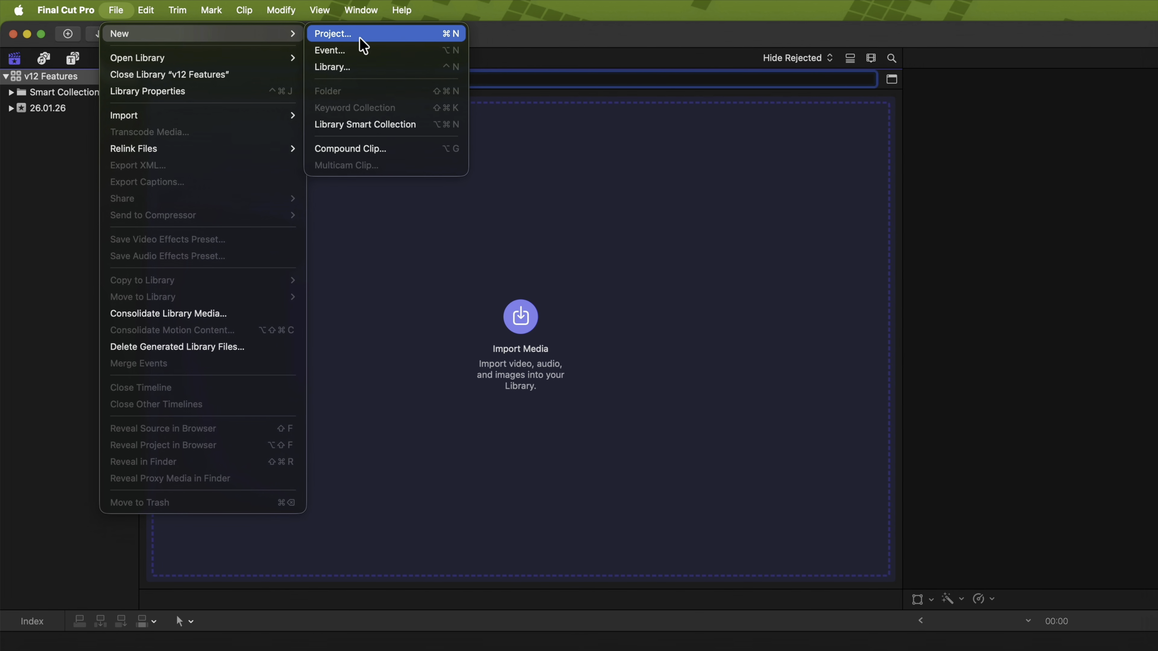
{"action": "left_click", "coordinate": [391, 351]}
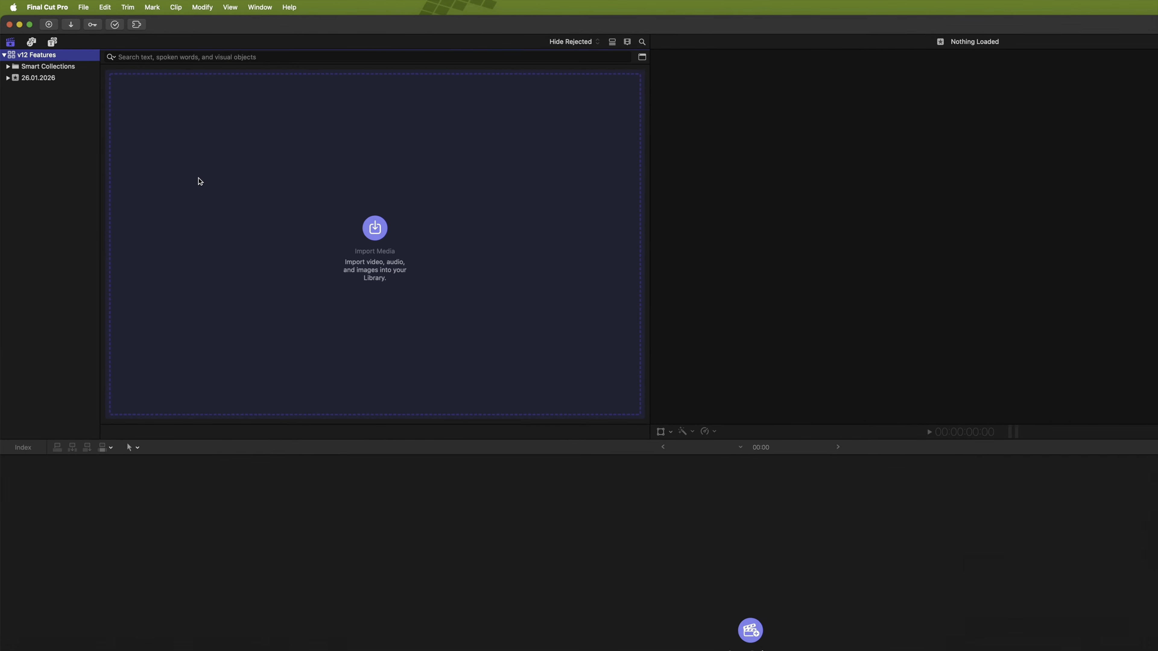
Download the demo project and expand the event inside its library
{"action": "left_click", "coordinate": [48, 7]}
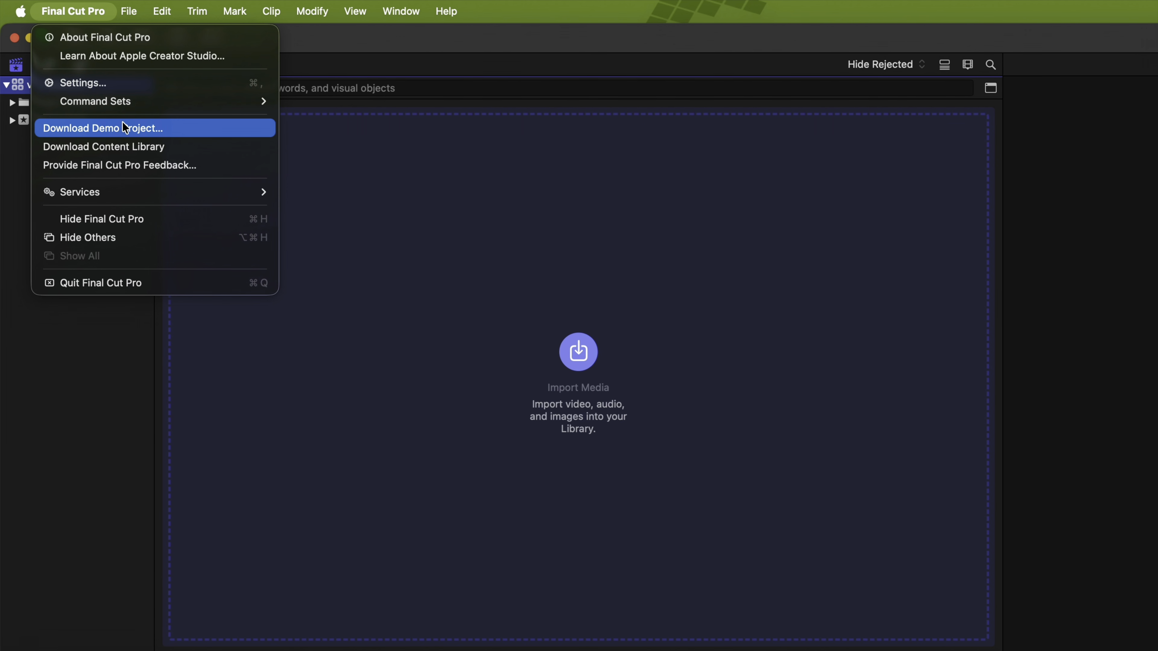
{"action": "left_click", "coordinate": [206, 133]}
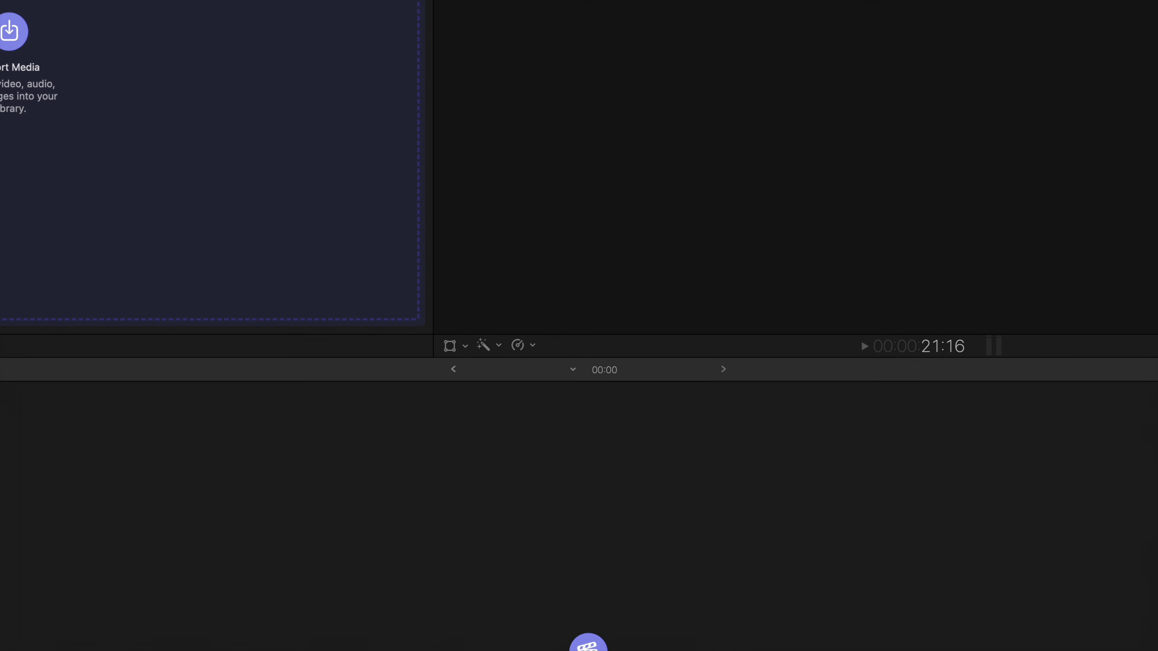
{"action": "left_click", "coordinate": [12, 121]}
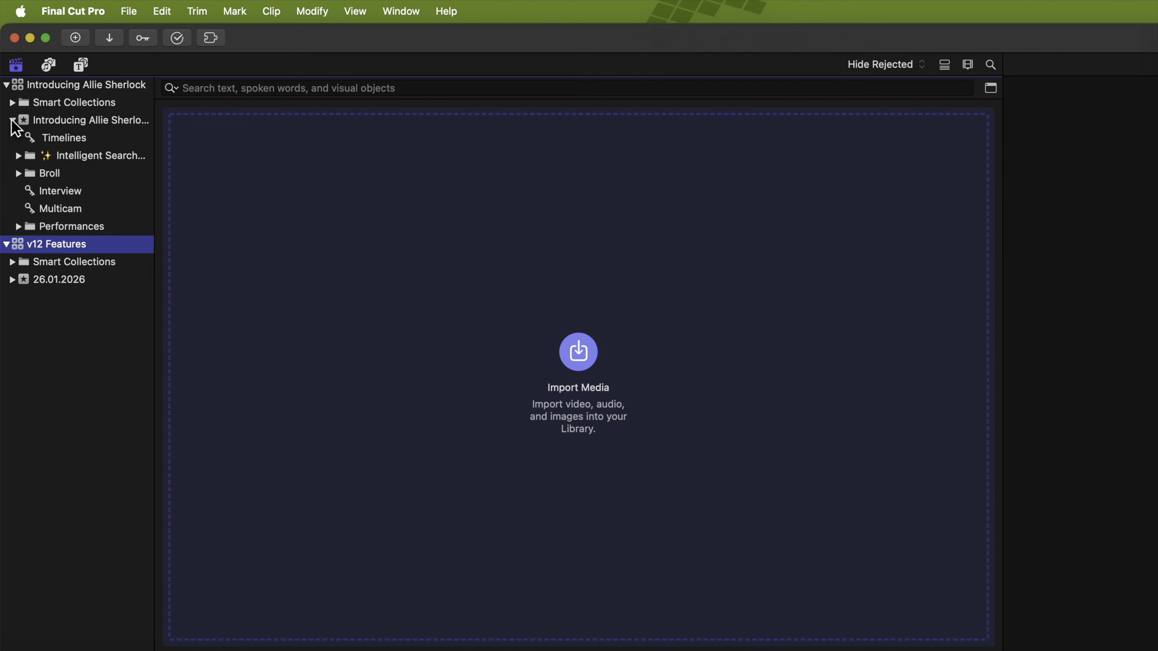
View the clips in the demo event's Interview, Multicam and Broll collections
{"action": "left_click", "coordinate": [50, 191]}
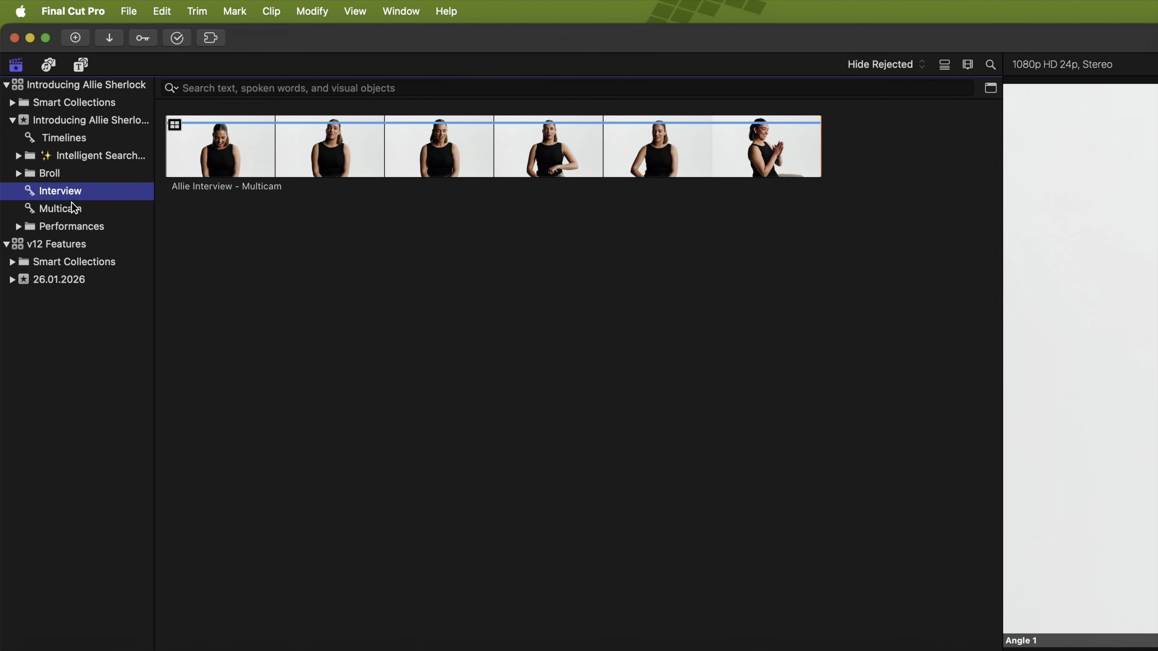
{"action": "left_click", "coordinate": [84, 209]}
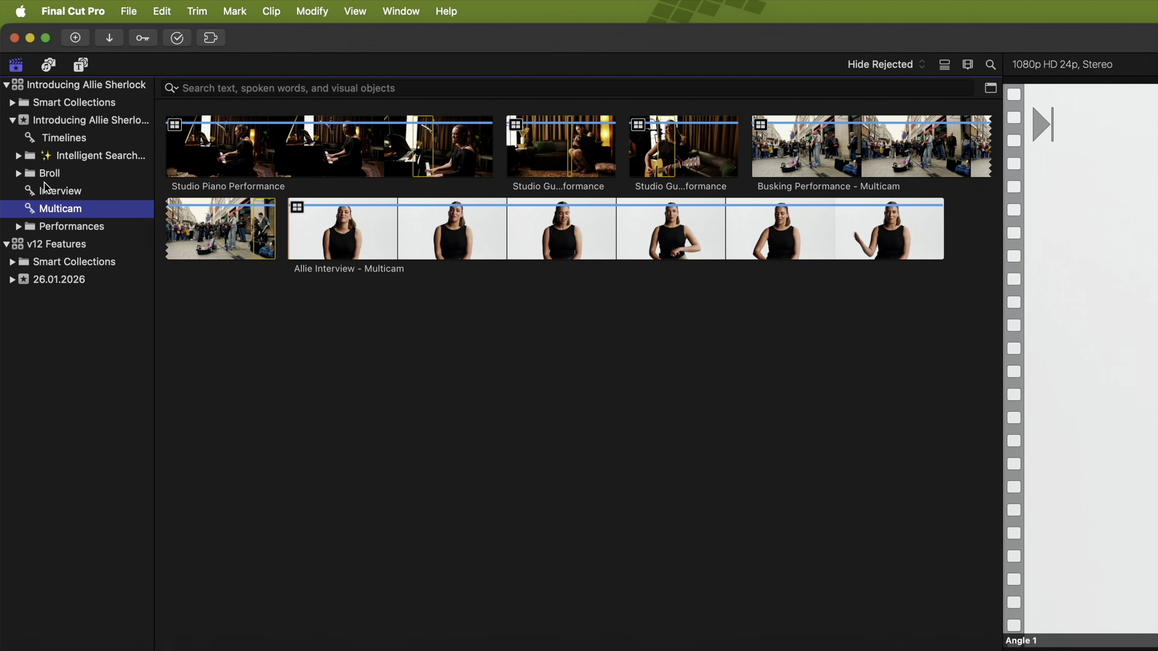
{"action": "left_click", "coordinate": [48, 173]}
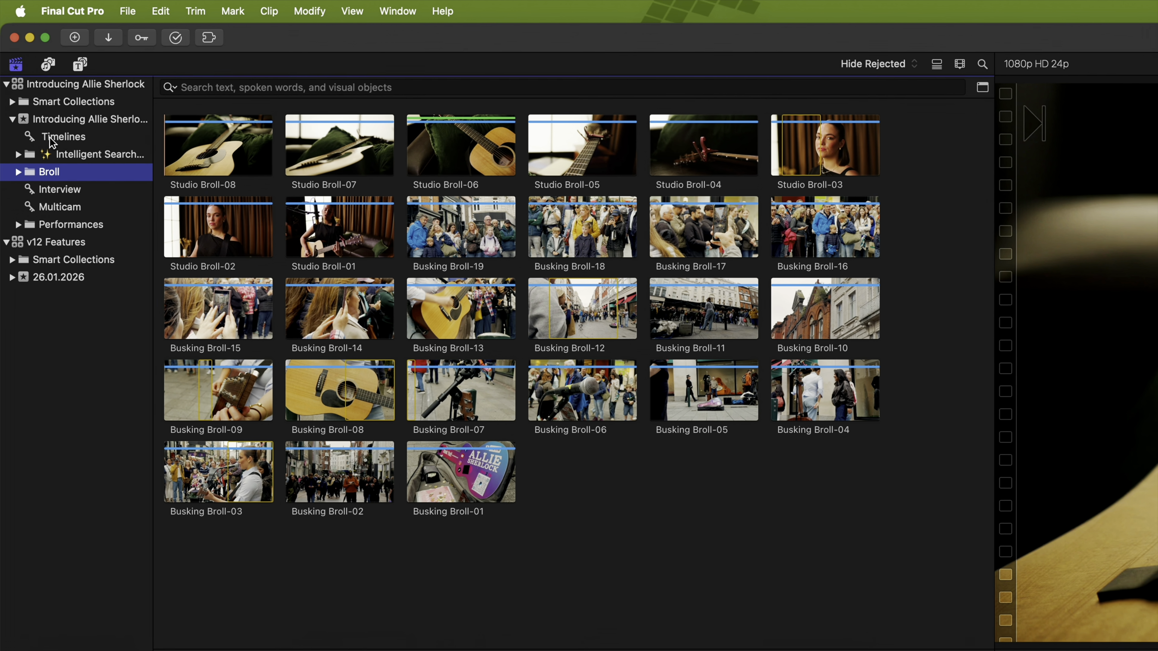
Open the Introducing Allie Sherlock project from the demo event's Timelines collection
{"action": "left_click", "coordinate": [64, 137]}
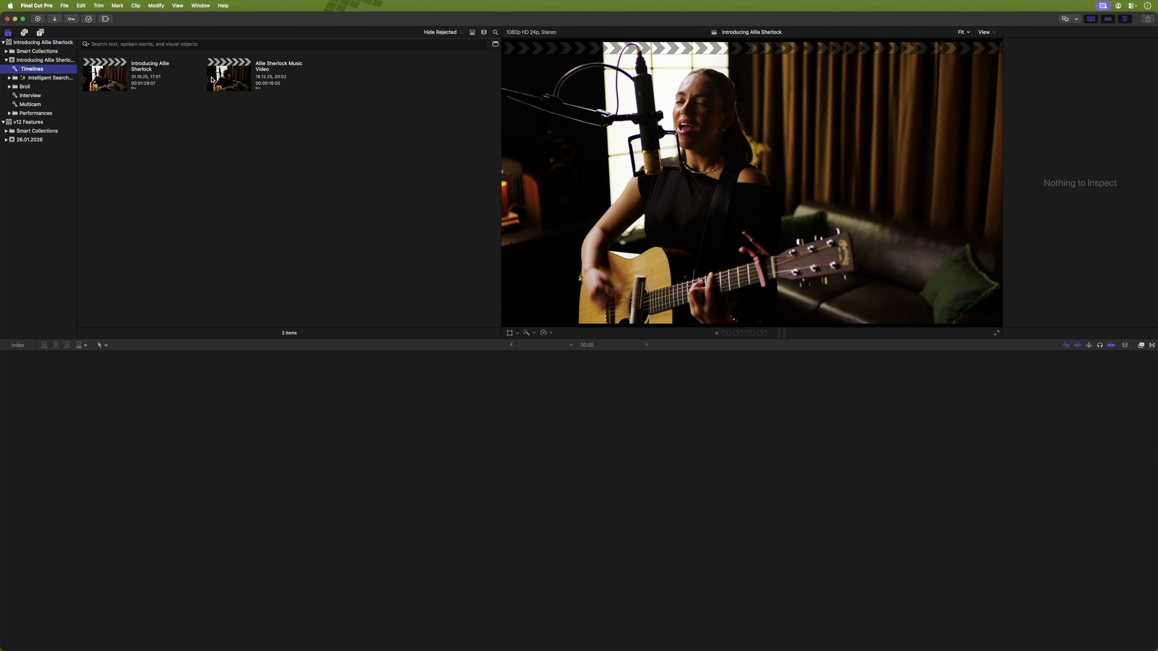
{"action": "left_click", "coordinate": [111, 78]}
{"action": "double_click", "coordinate": [119, 76]}
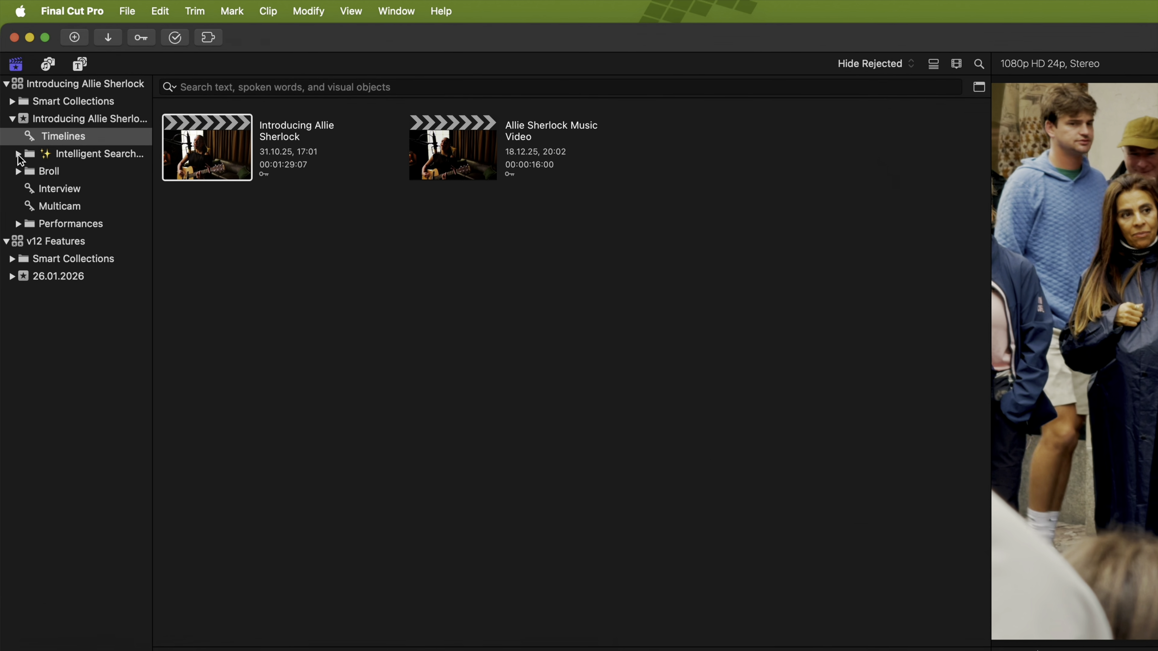
Look through the saved transcript and visual searches in the Intelligent Search folder, widening the library list so their names are readable
{"action": "left_click", "coordinate": [15, 132]}
{"action": "left_click", "coordinate": [75, 191]}
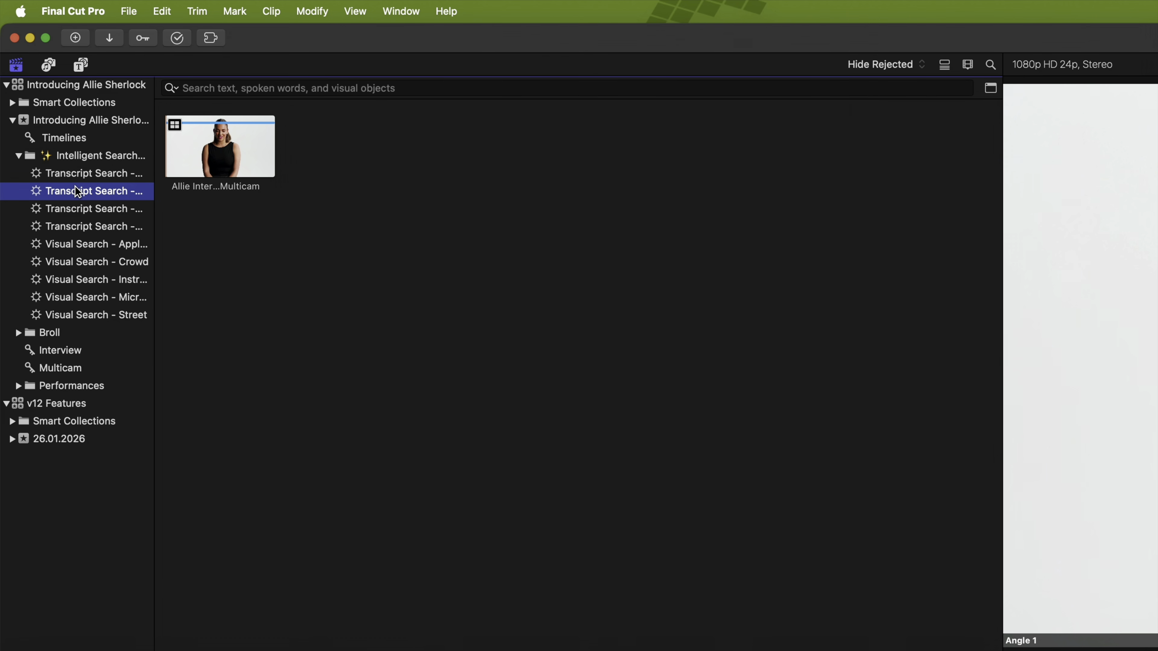
{"action": "left_click", "coordinate": [86, 227]}
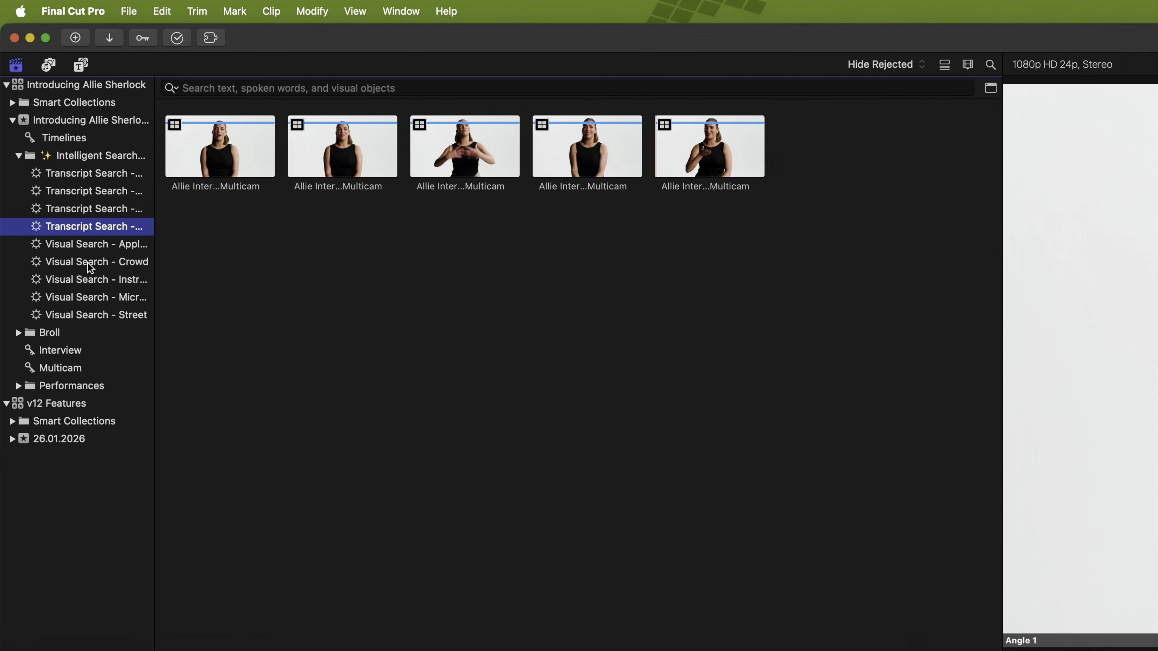
{"action": "left_click", "coordinate": [87, 262]}
{"action": "left_click", "coordinate": [93, 297]}
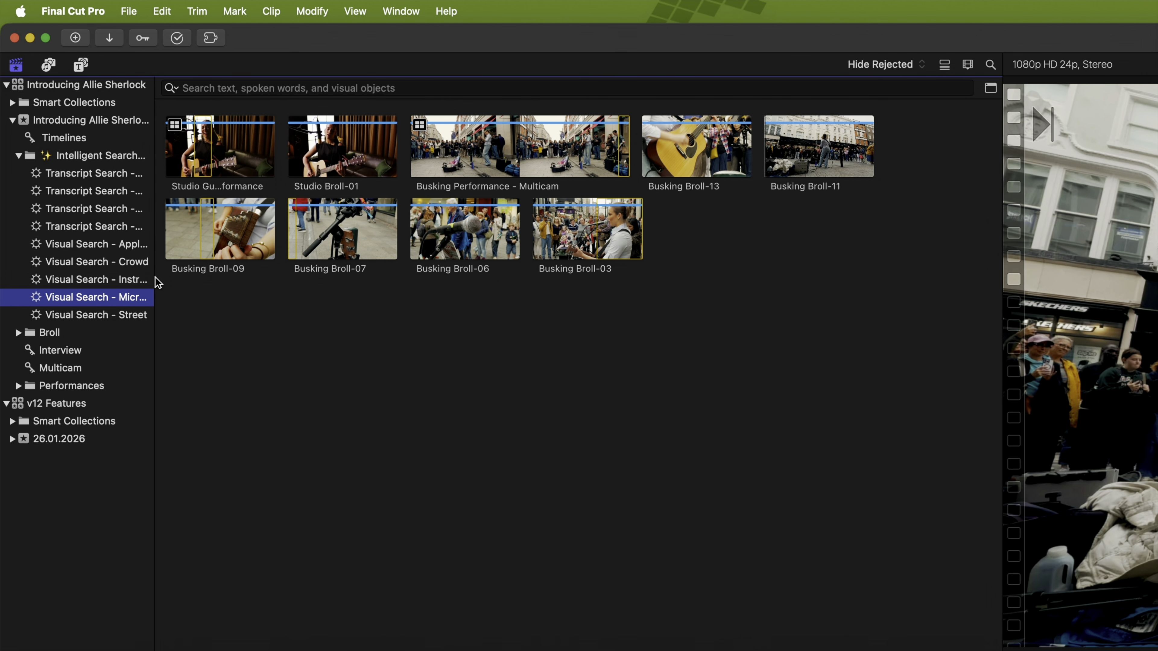
{"action": "left_click_drag", "start_coordinate": [155, 279], "coordinate": [185, 278]}
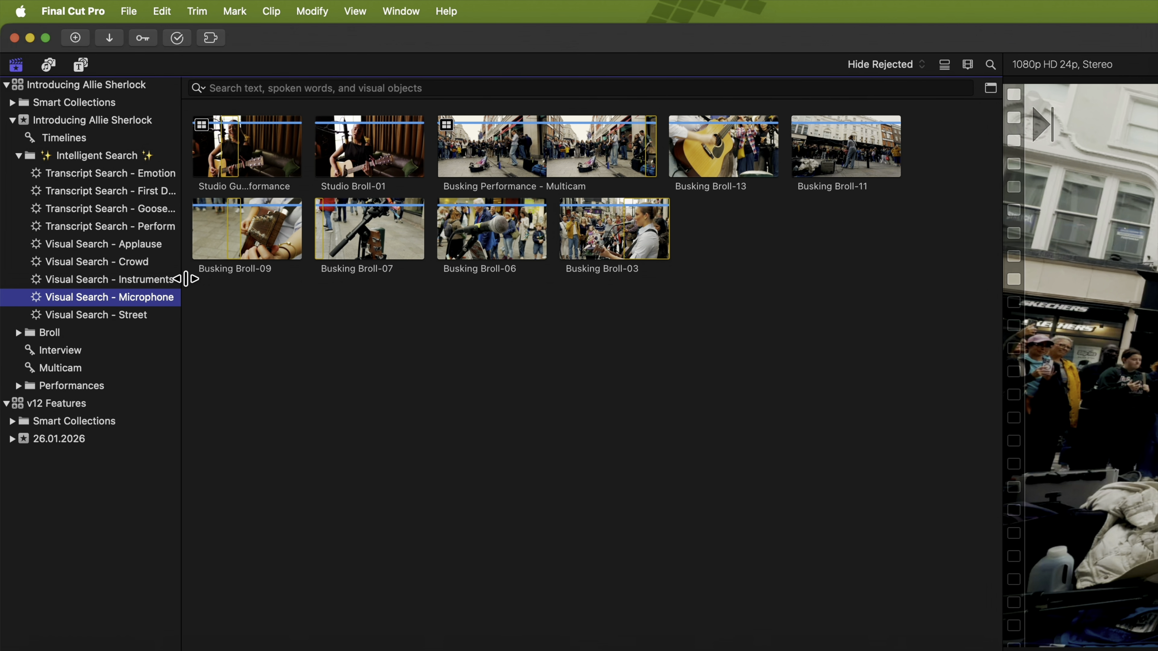
{"action": "left_click", "coordinate": [131, 263]}
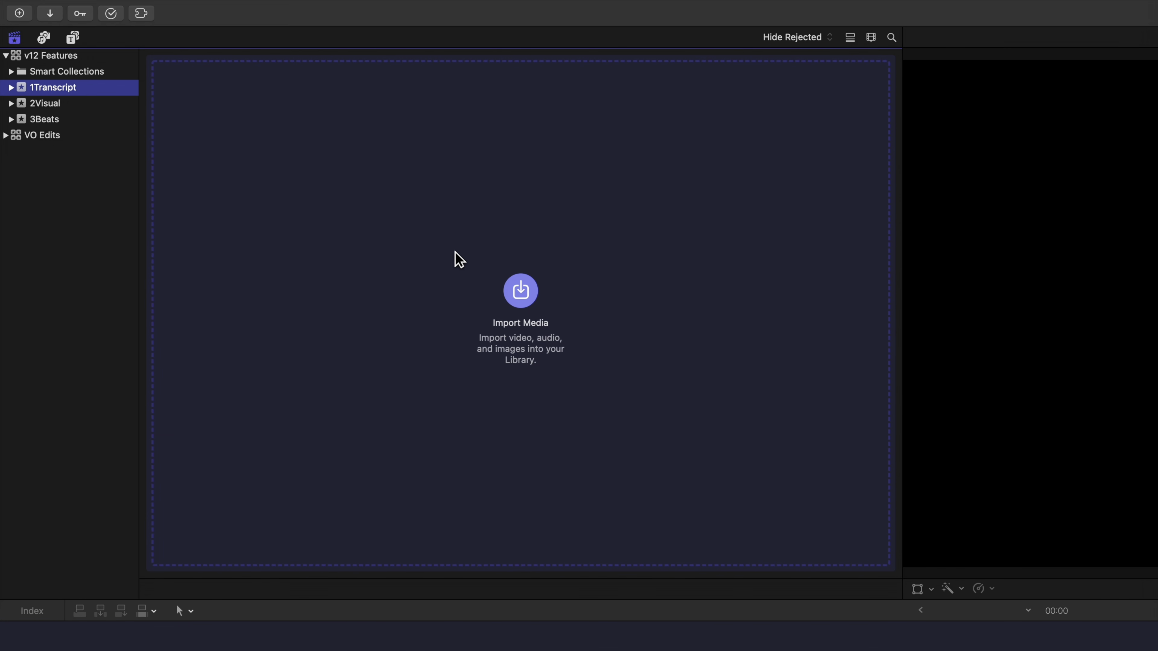
Open Media Import for the 1Transcript event and bring the Analyze Audio options into view
{"action": "left_click", "coordinate": [527, 324]}
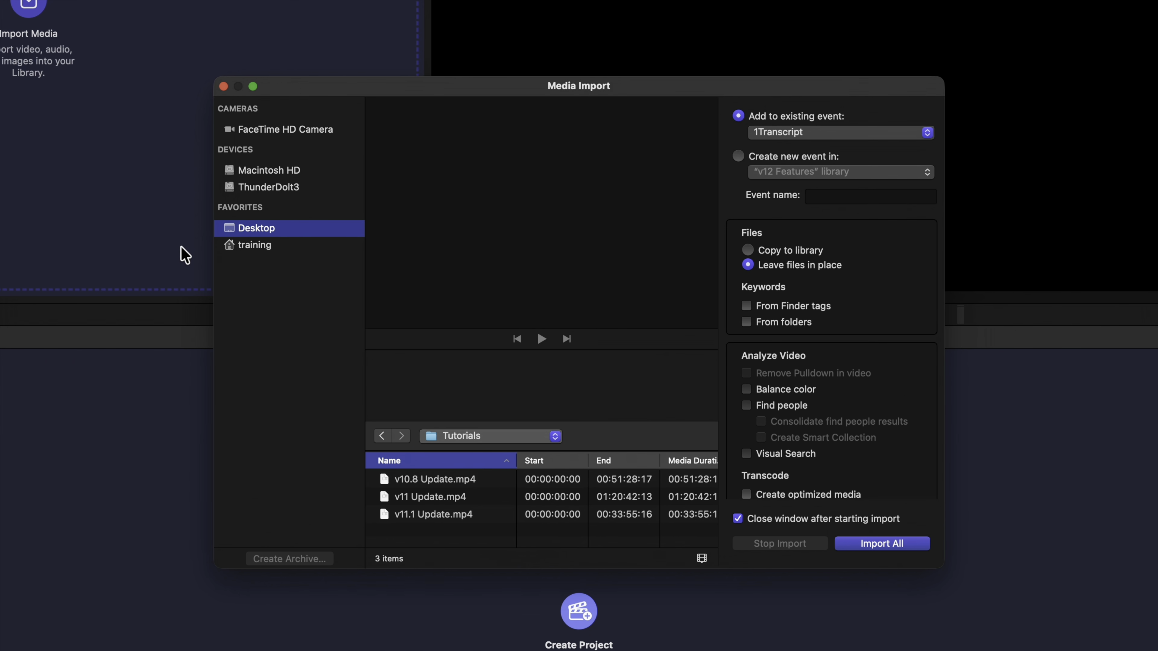
{"action": "scroll", "coordinate": [746, 400], "scroll_direction": "down", "scroll_amount": 5}
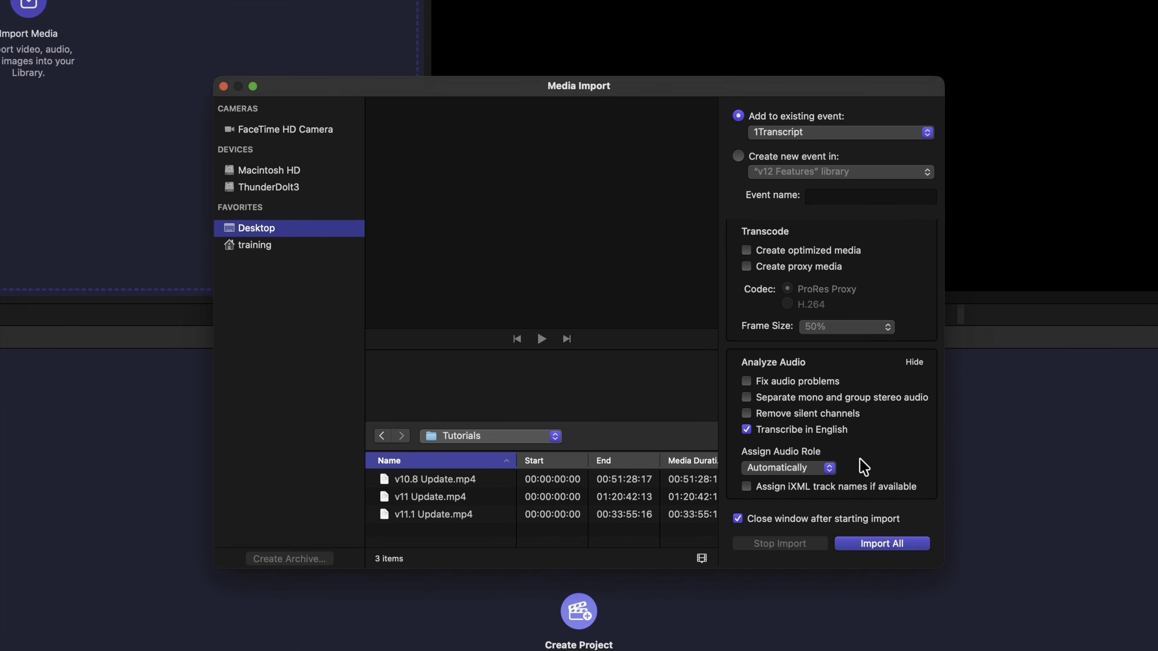
{"action": "scroll", "coordinate": [864, 464], "scroll_direction": "up", "scroll_amount": 1}
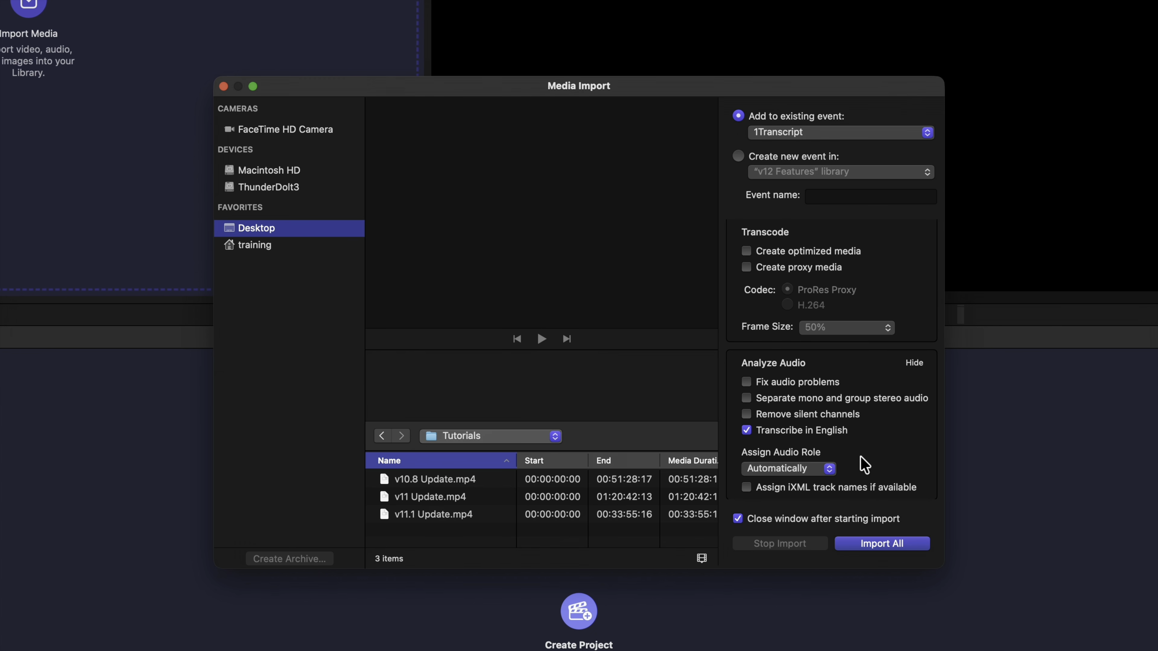
Switch the Transcribe in English option off and back on for the import
{"action": "left_click", "coordinate": [838, 431]}
{"action": "left_click", "coordinate": [838, 433]}
{"action": "left_click", "coordinate": [828, 432]}
{"action": "scroll", "coordinate": [844, 454], "scroll_direction": "up", "scroll_amount": 1}
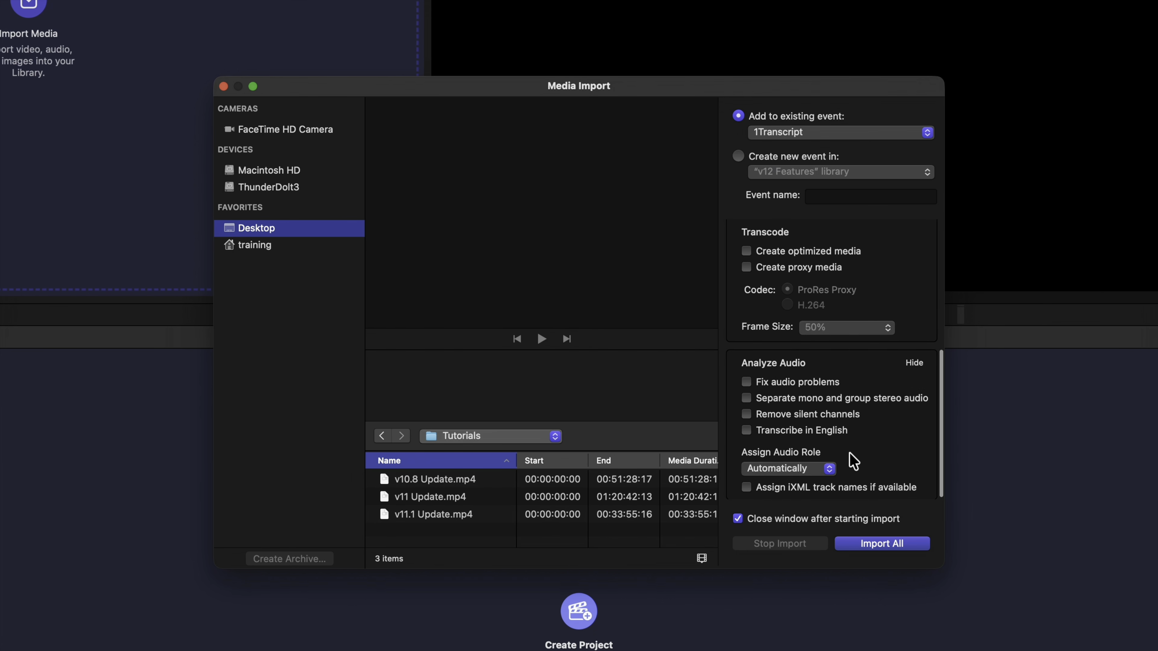
{"action": "left_click", "coordinate": [836, 437]}
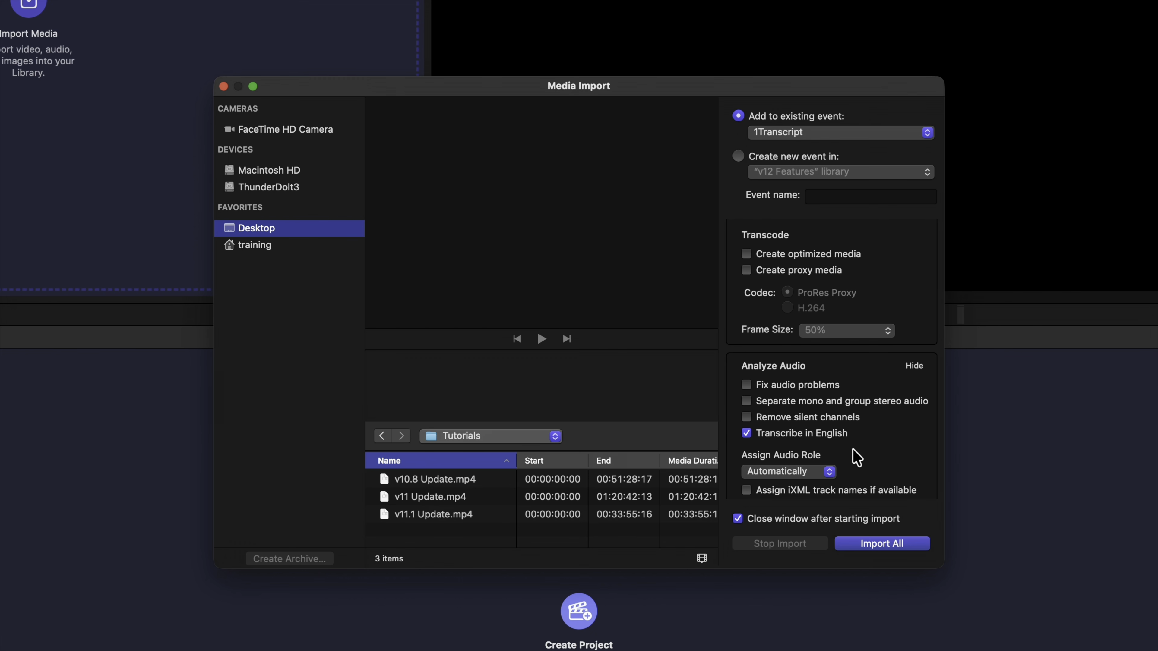
{"action": "left_click", "coordinate": [835, 437]}
Import v10.8 Update.mp4, v11 Update.mp4 and v11.1 Update.mp4 into the 1Transcript event with English transcription enabled
{"action": "left_click_drag", "start_coordinate": [478, 530], "coordinate": [462, 482]}
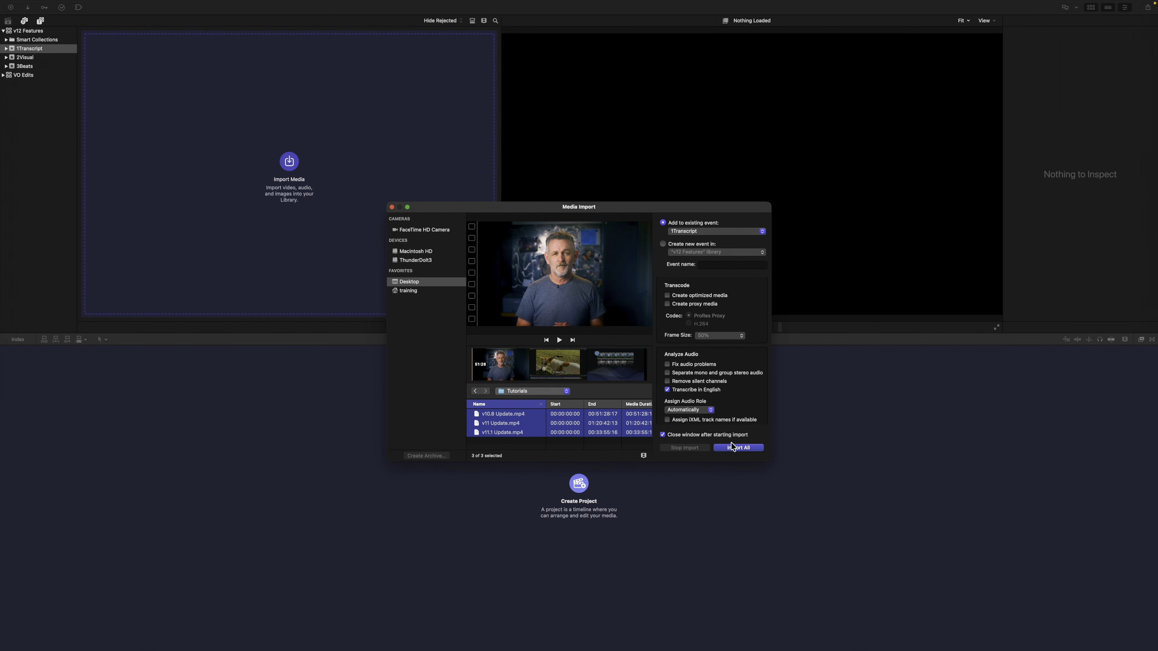
{"action": "left_click", "coordinate": [818, 501]}
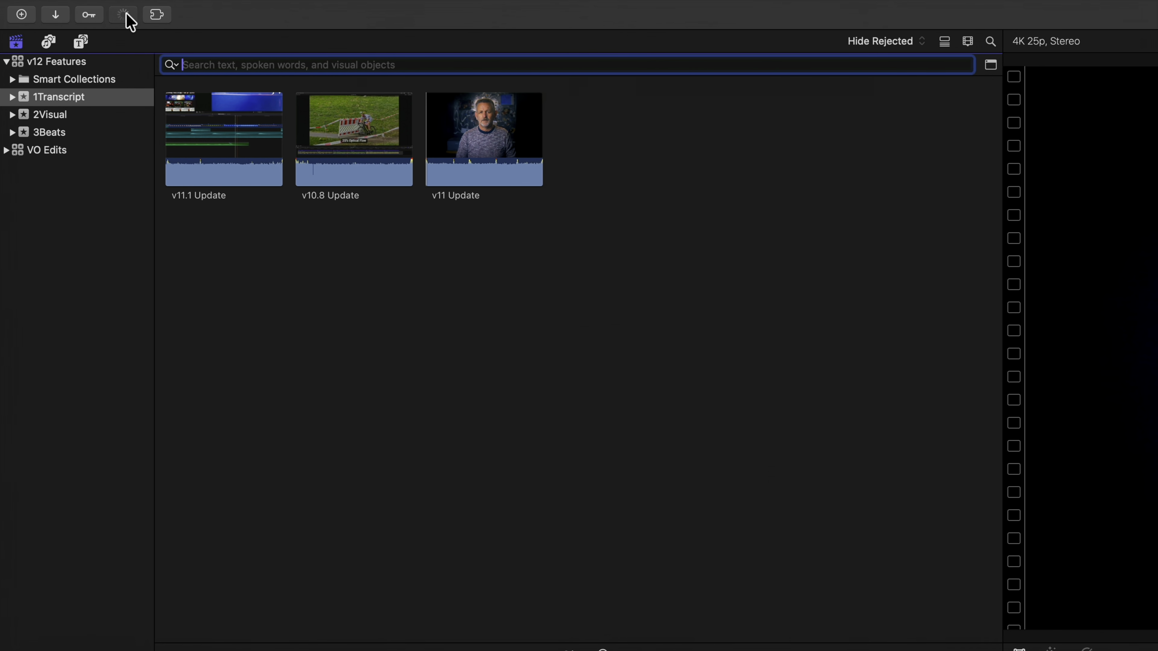
Check the transcription and indexing progress of the imported clips in Background Tasks, and close the window
{"action": "left_click", "coordinate": [126, 15]}
{"action": "left_click_drag", "start_coordinate": [226, 151], "coordinate": [291, 168]}
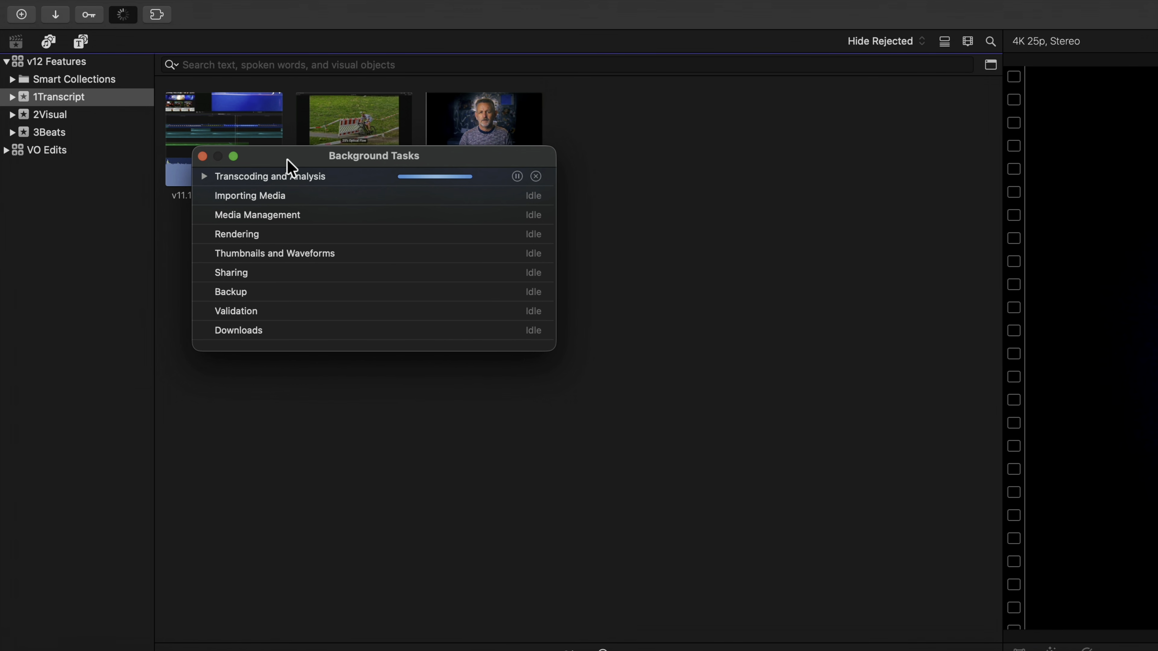
{"action": "left_click", "coordinate": [203, 176]}
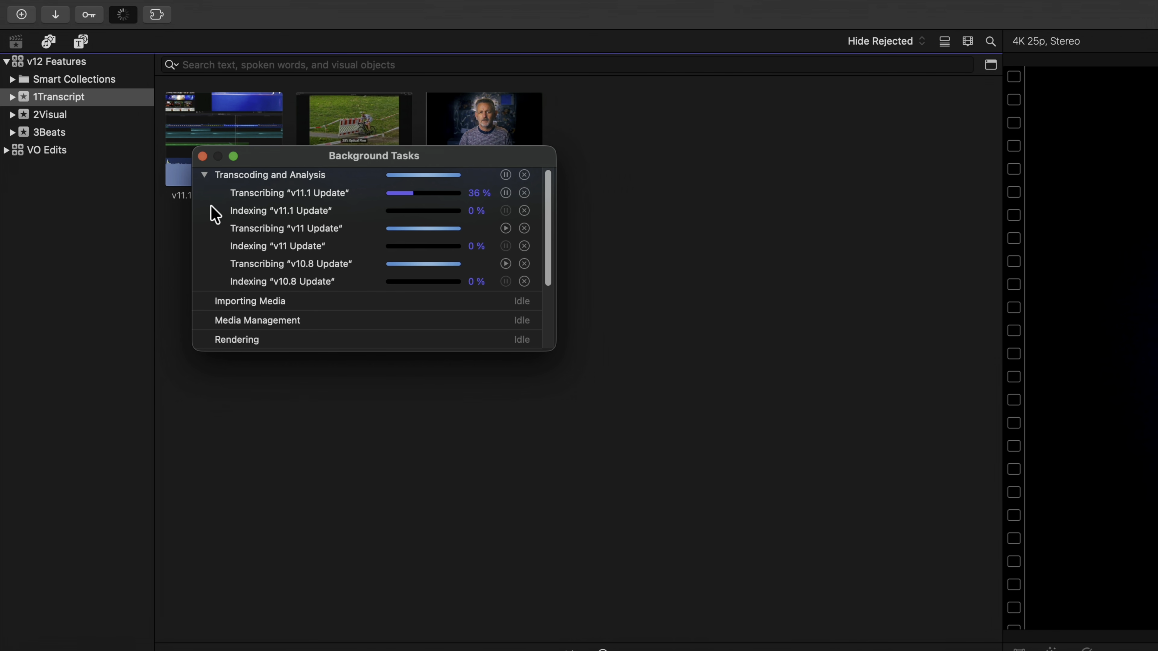
{"action": "left_click", "coordinate": [202, 155]}
Browse the voice-over audio clips in the VO Edits library
{"action": "left_click", "coordinate": [55, 150]}
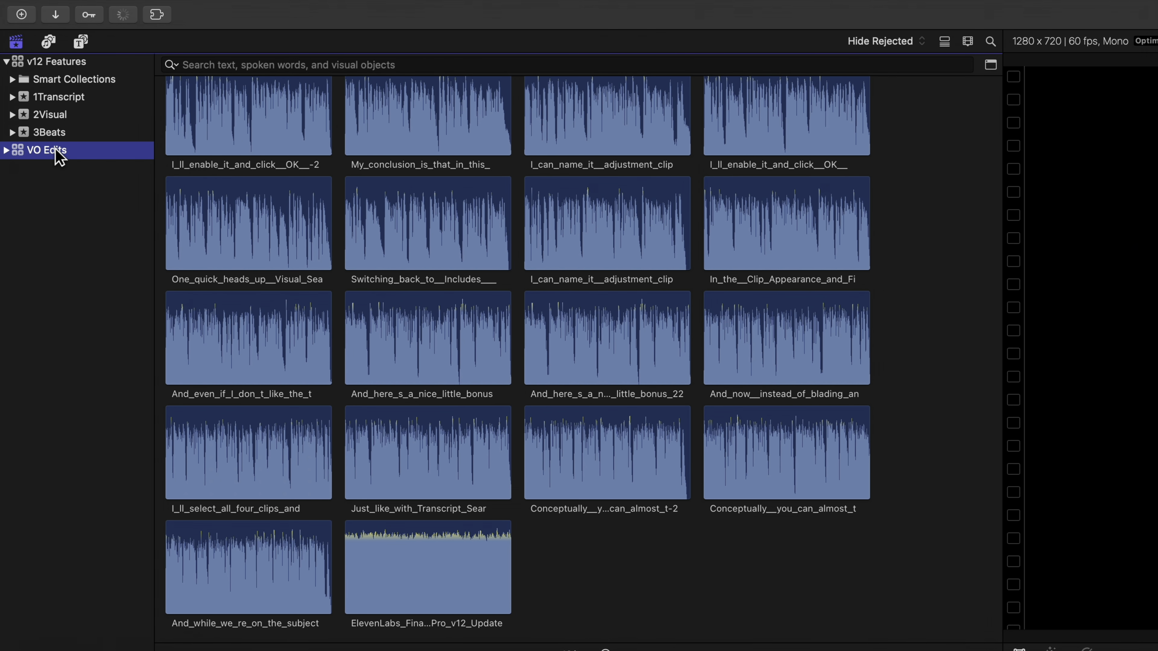
{"action": "scroll", "coordinate": [284, 242], "scroll_direction": "up", "scroll_amount": 15}
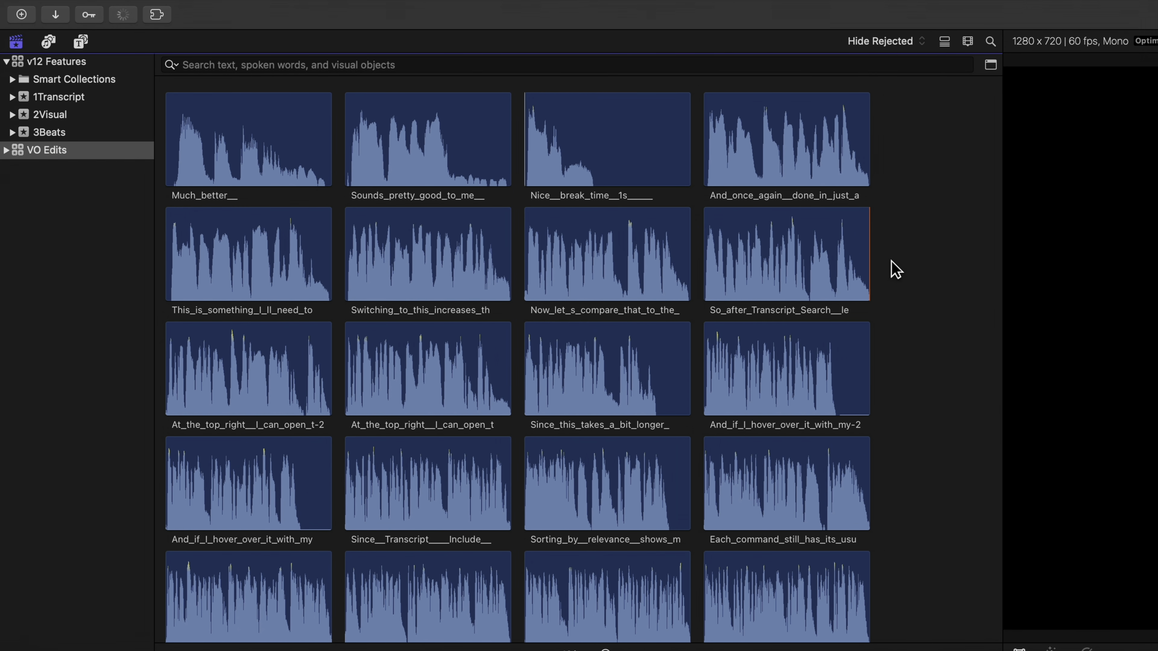
{"action": "left_click", "coordinate": [438, 264]}
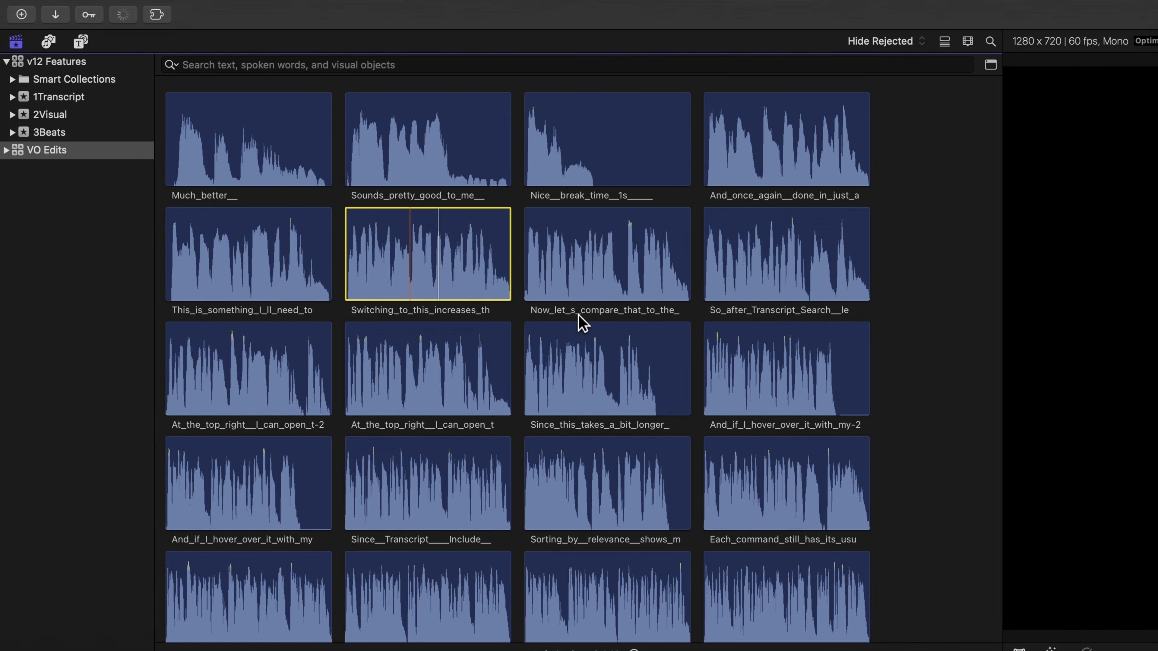
{"action": "left_click", "coordinate": [890, 285]}
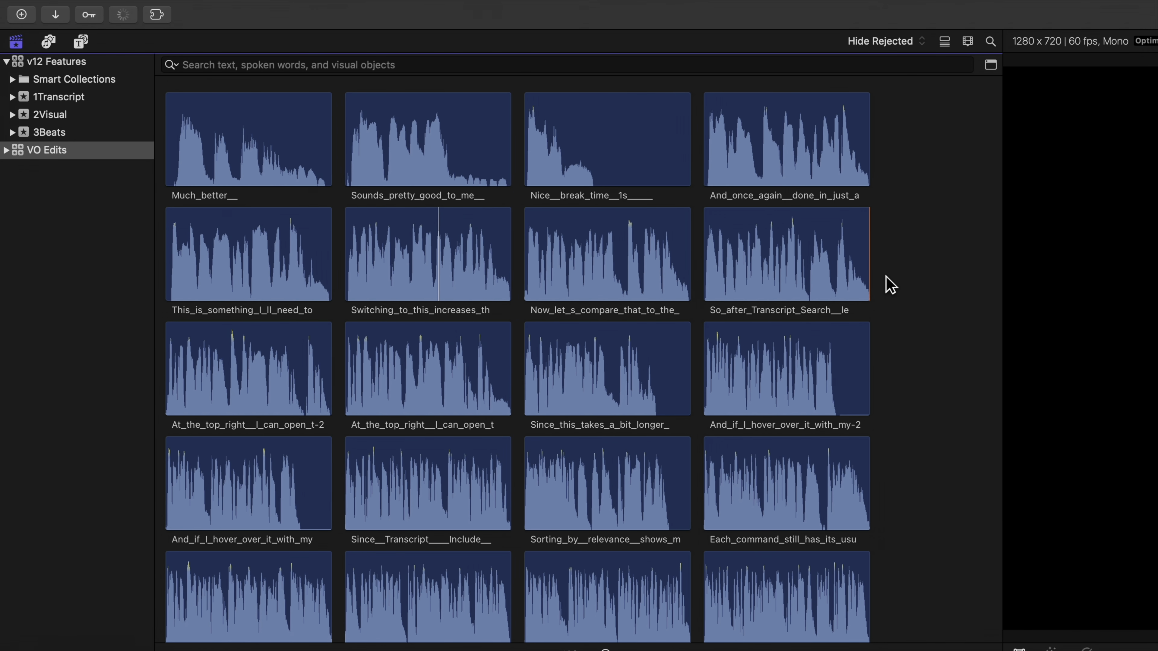
{"action": "scroll", "coordinate": [889, 291], "scroll_direction": "down", "scroll_amount": 10}
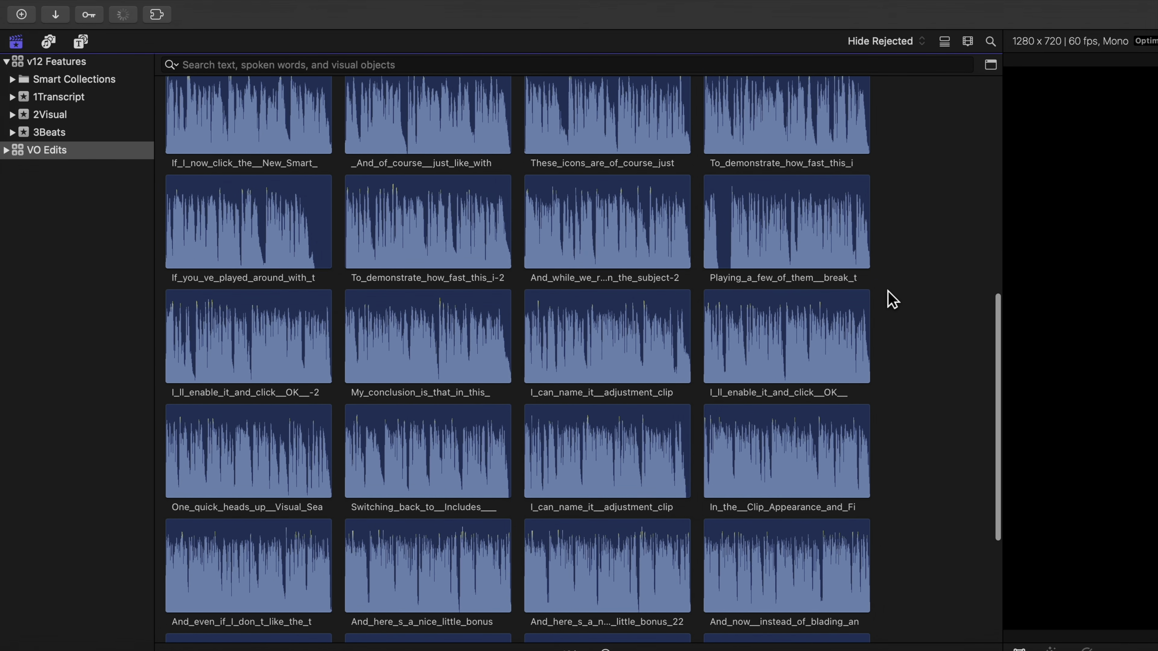
{"action": "scroll", "coordinate": [891, 298], "scroll_direction": "up", "scroll_amount": 10}
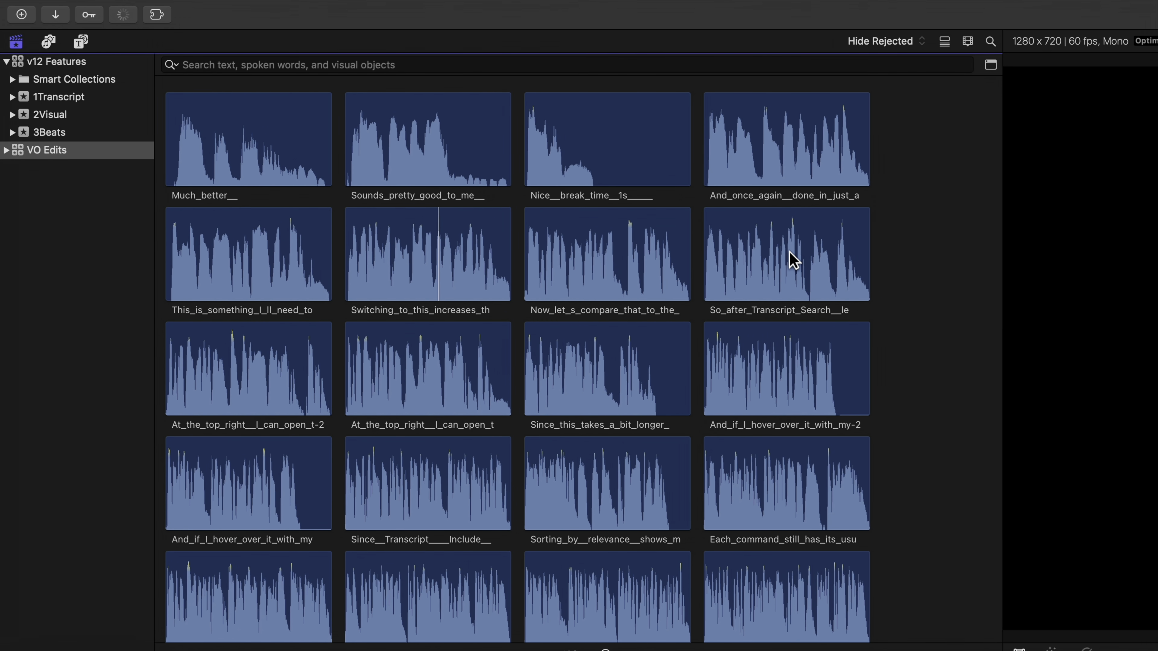
Review the Analyze and Fix options for all VO Edits clips, switch Transcribe in English off and on, and cancel the dialog
{"action": "key", "text": "super+a"}
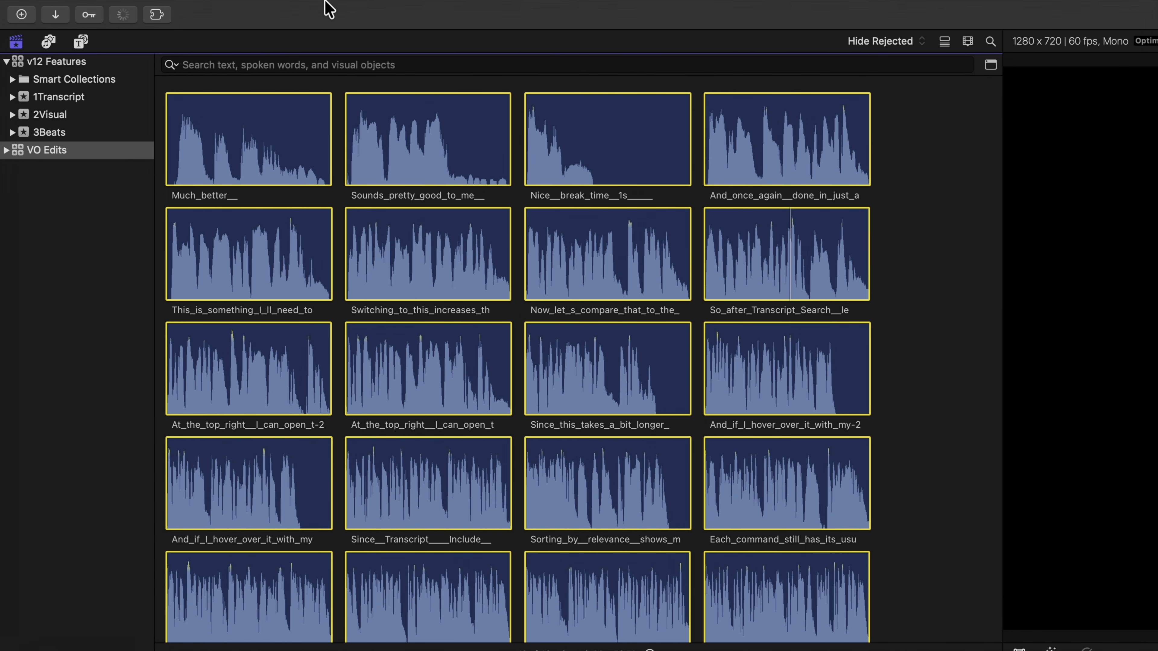
{"action": "left_click", "coordinate": [313, 11]}
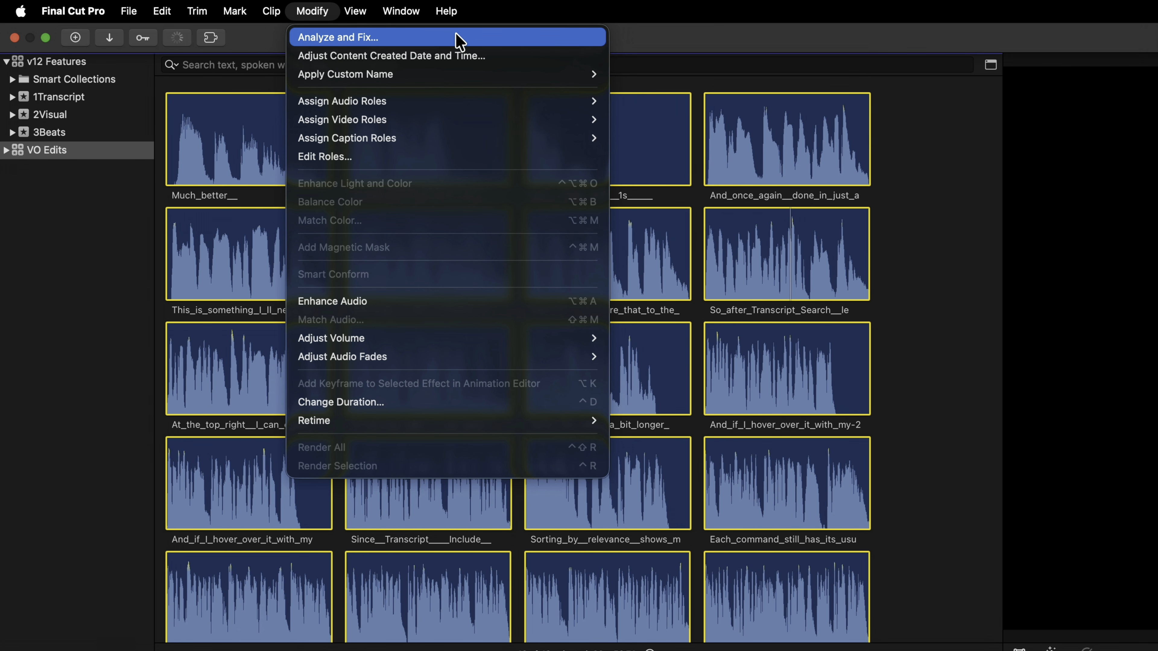
{"action": "left_click", "coordinate": [661, 150]}
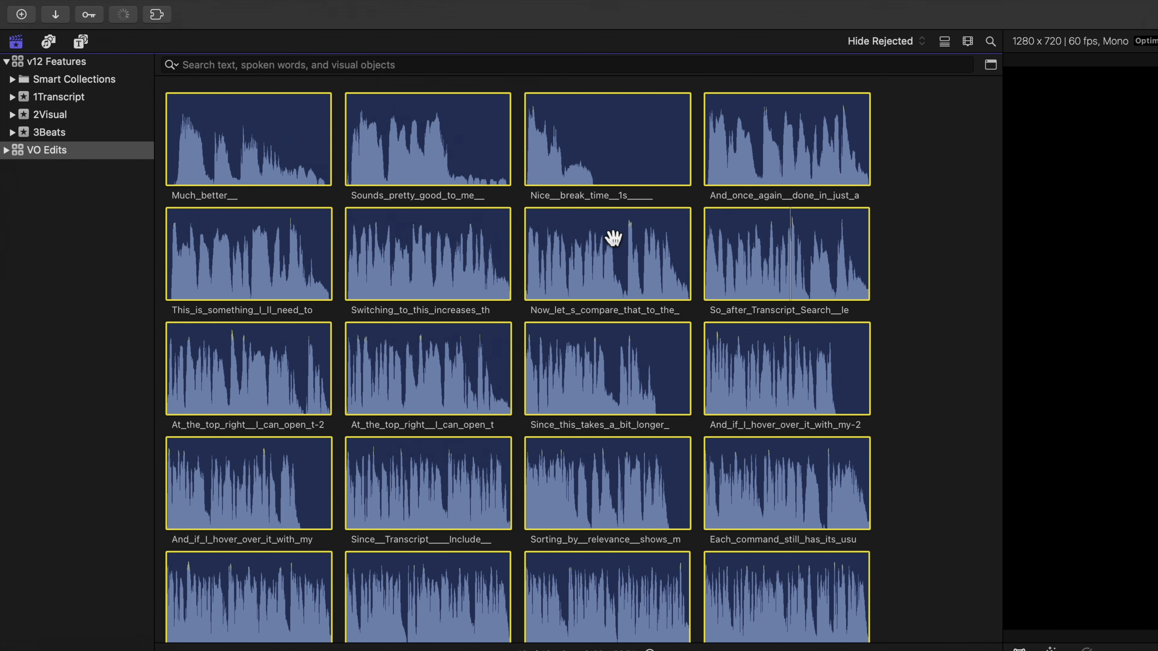
{"action": "right_click", "coordinate": [604, 242]}
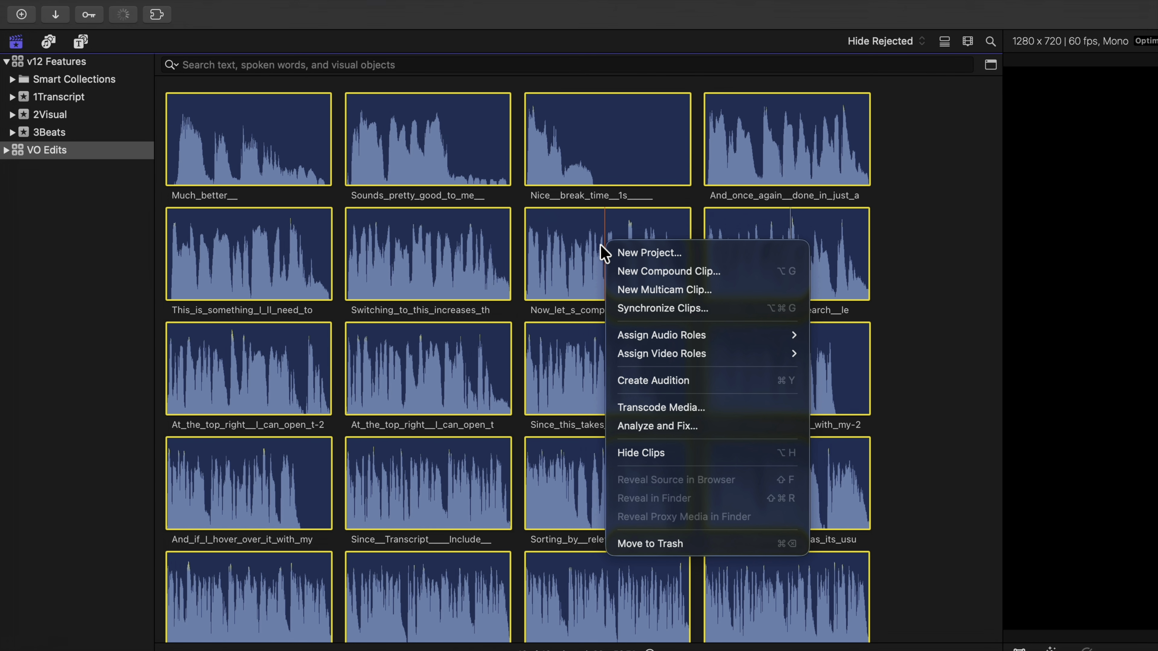
{"action": "left_click", "coordinate": [737, 431]}
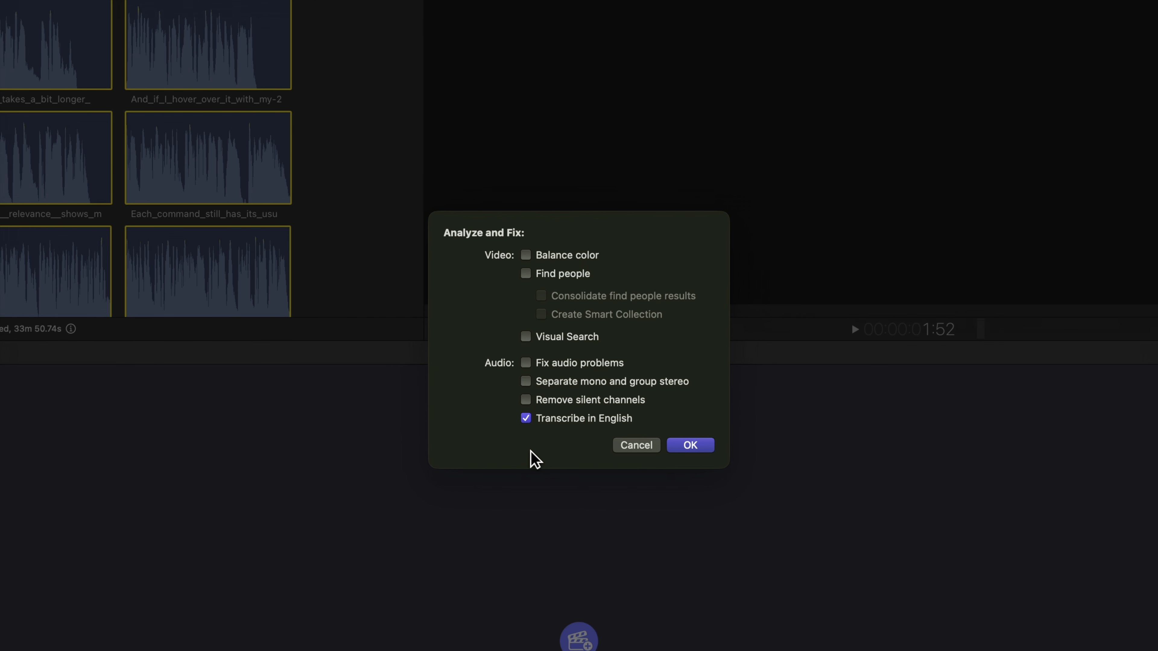
{"action": "left_click", "coordinate": [558, 418]}
{"action": "left_click", "coordinate": [557, 420]}
{"action": "left_click", "coordinate": [633, 446]}
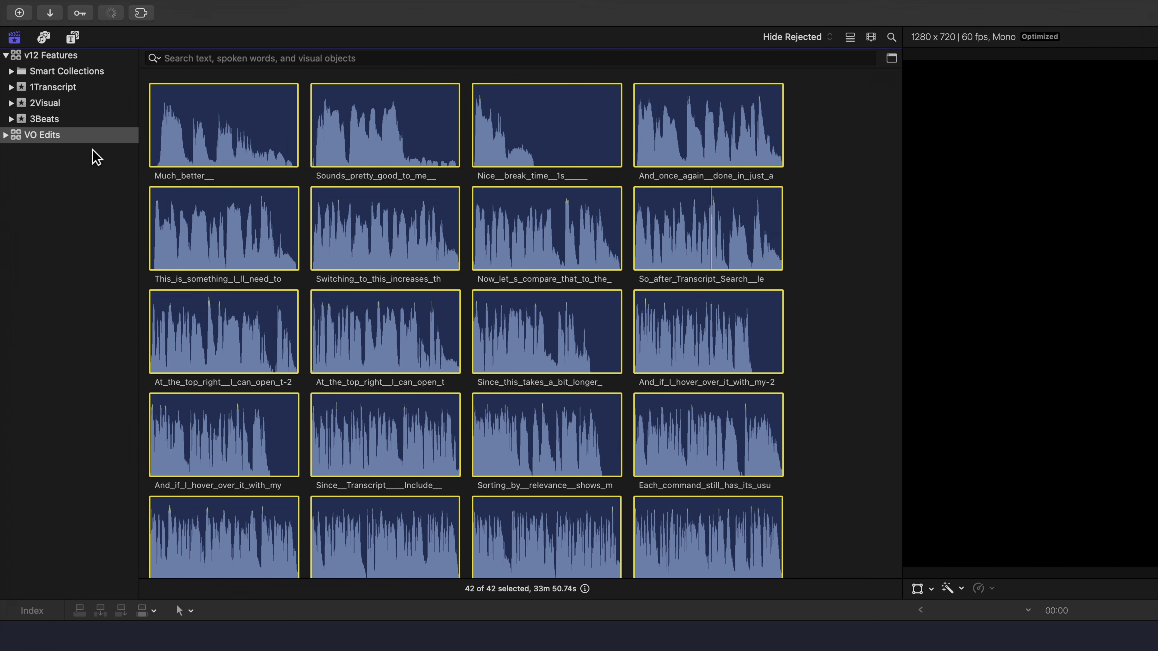
Open the 1Transcript event, examine the v10.8 Update clip and clear its selection
{"action": "left_click", "coordinate": [62, 88]}
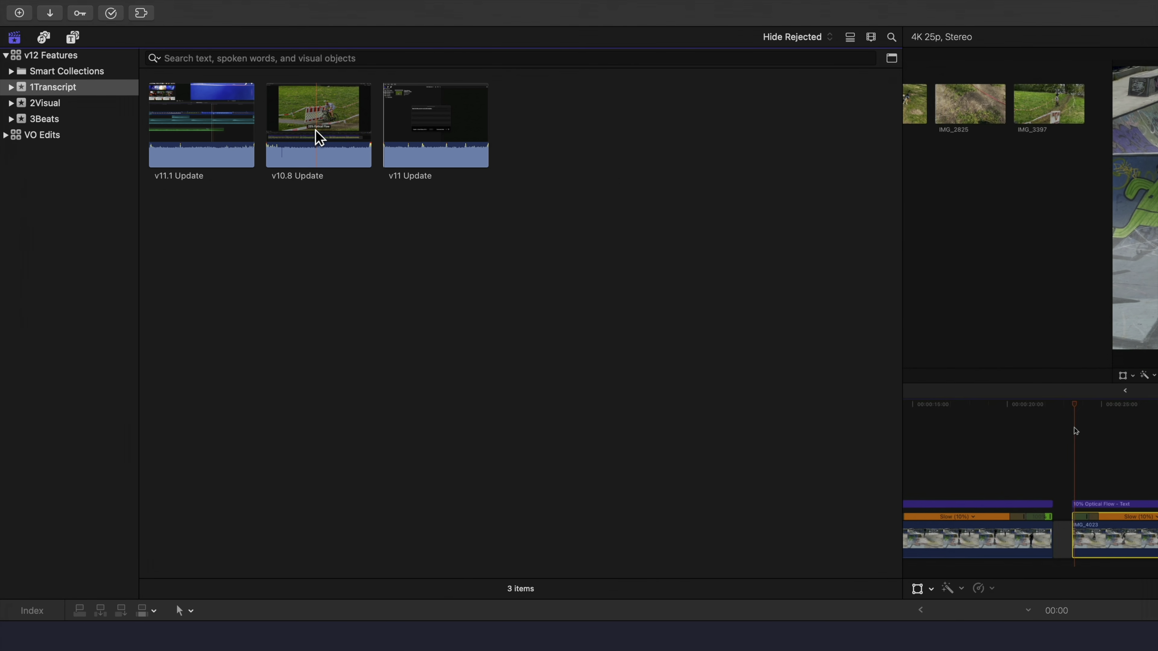
{"action": "left_click", "coordinate": [313, 130]}
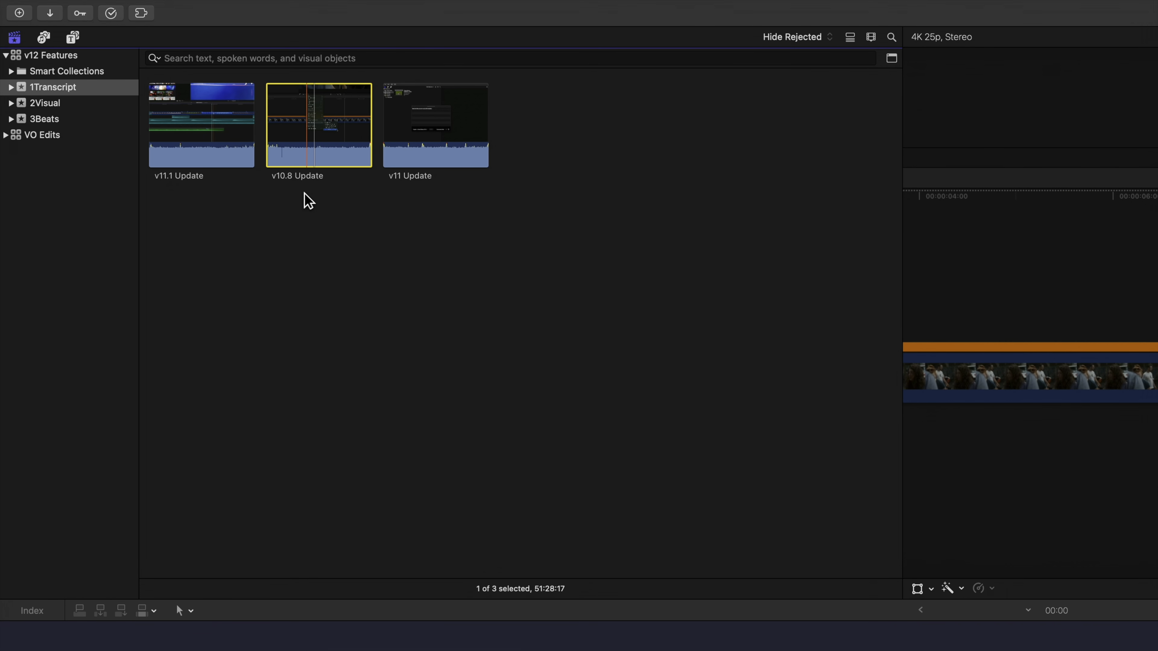
{"action": "left_click", "coordinate": [338, 211]}
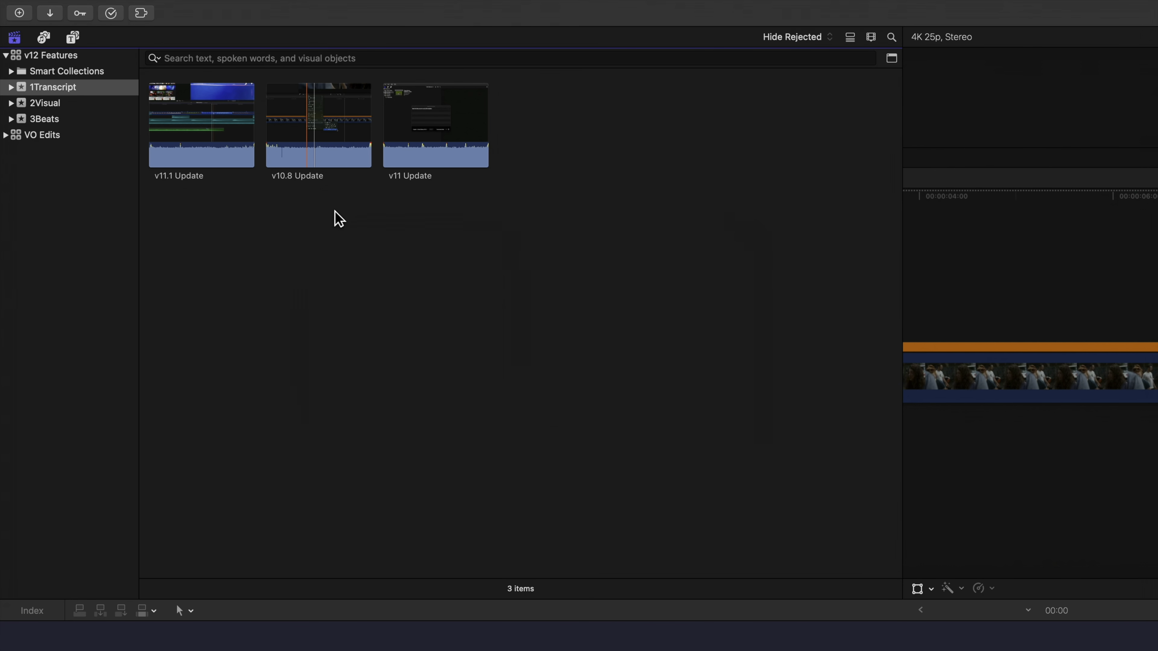
Hide and show the browser's search field and look over its available search types
{"action": "left_click", "coordinate": [891, 36]}
{"action": "left_click", "coordinate": [890, 37]}
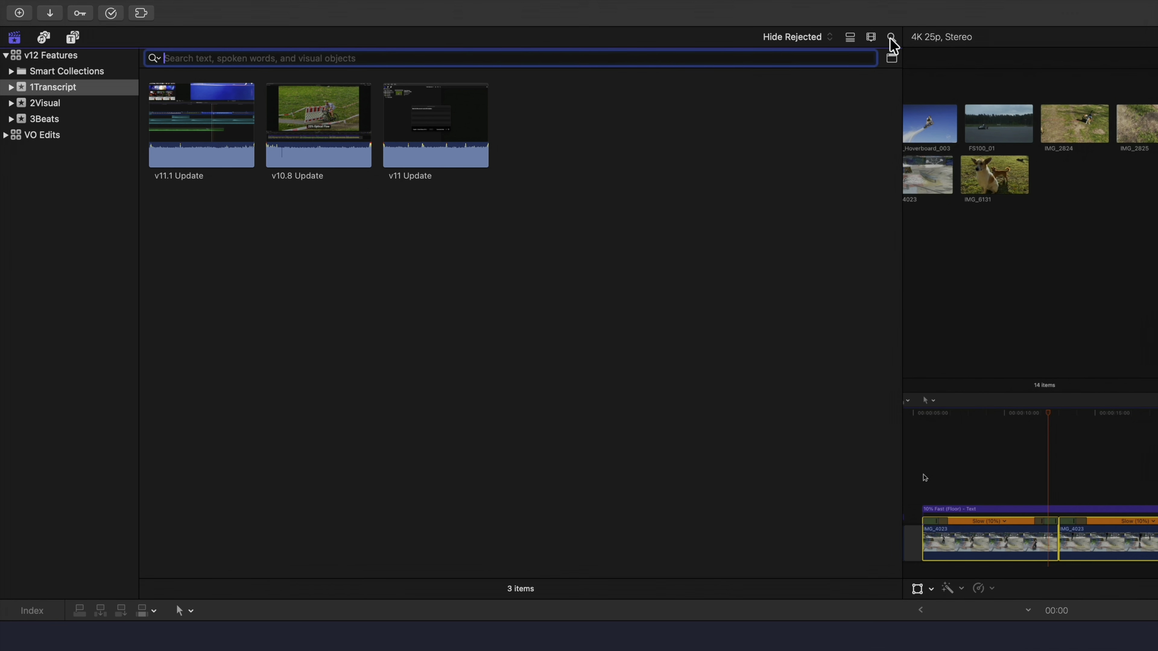
{"action": "left_click", "coordinate": [156, 59]}
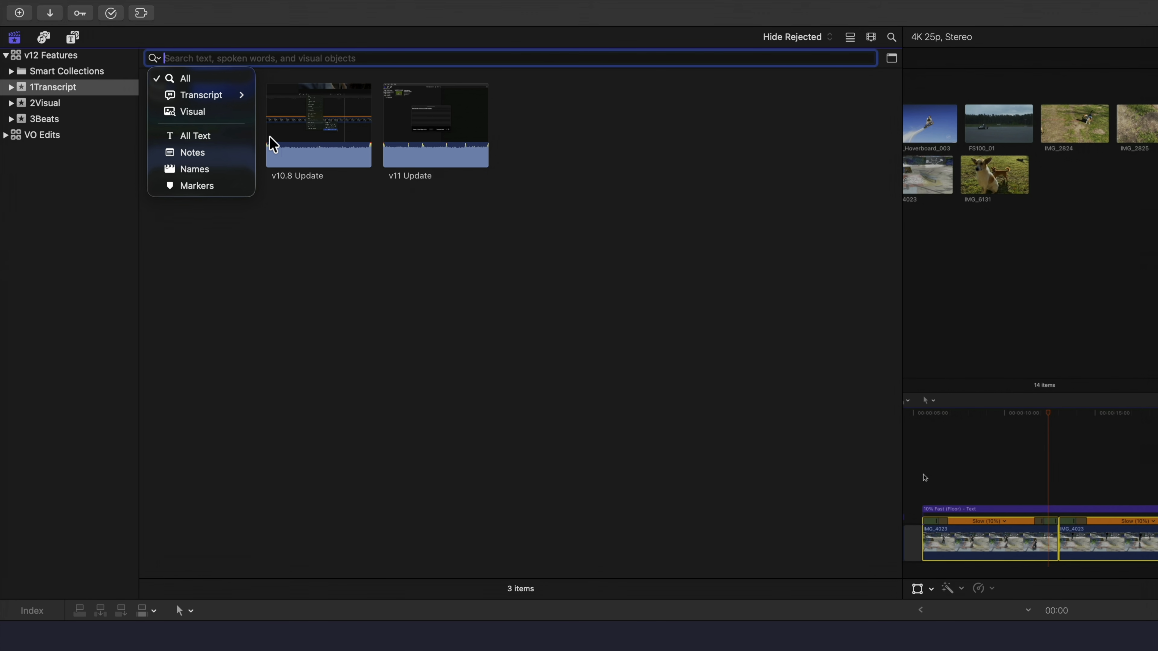
{"action": "left_click", "coordinate": [246, 86]}
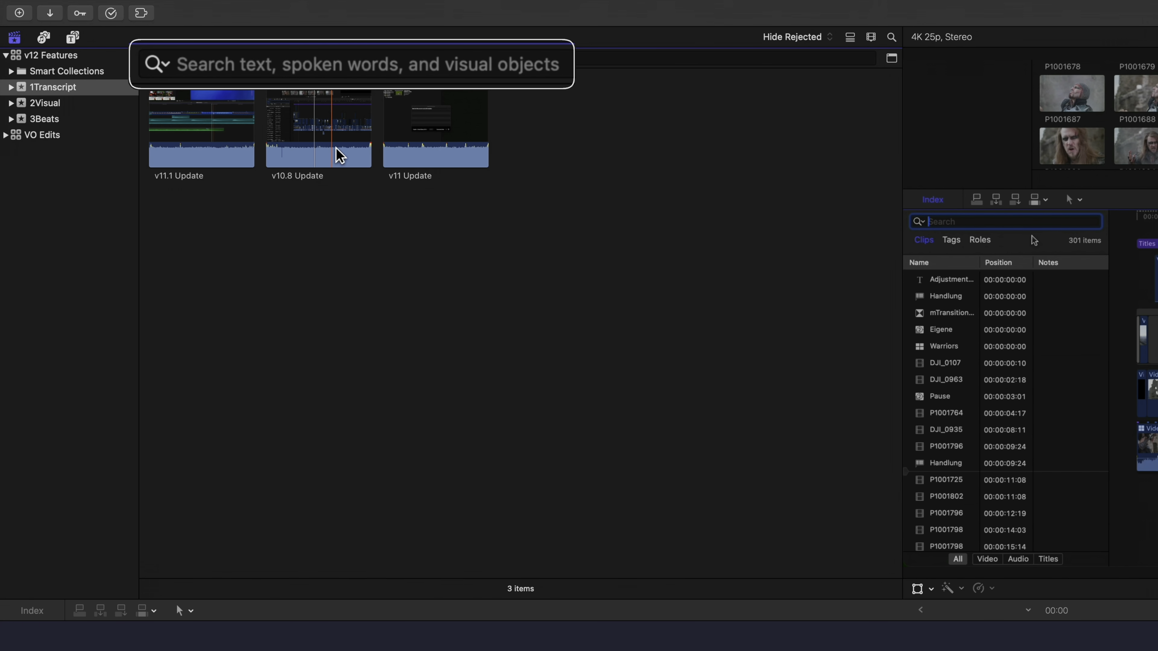
Search the 1Transcript event for clips whose transcript includes the spoken words "adjustment clip"
{"action": "key", "text": "super+f"}
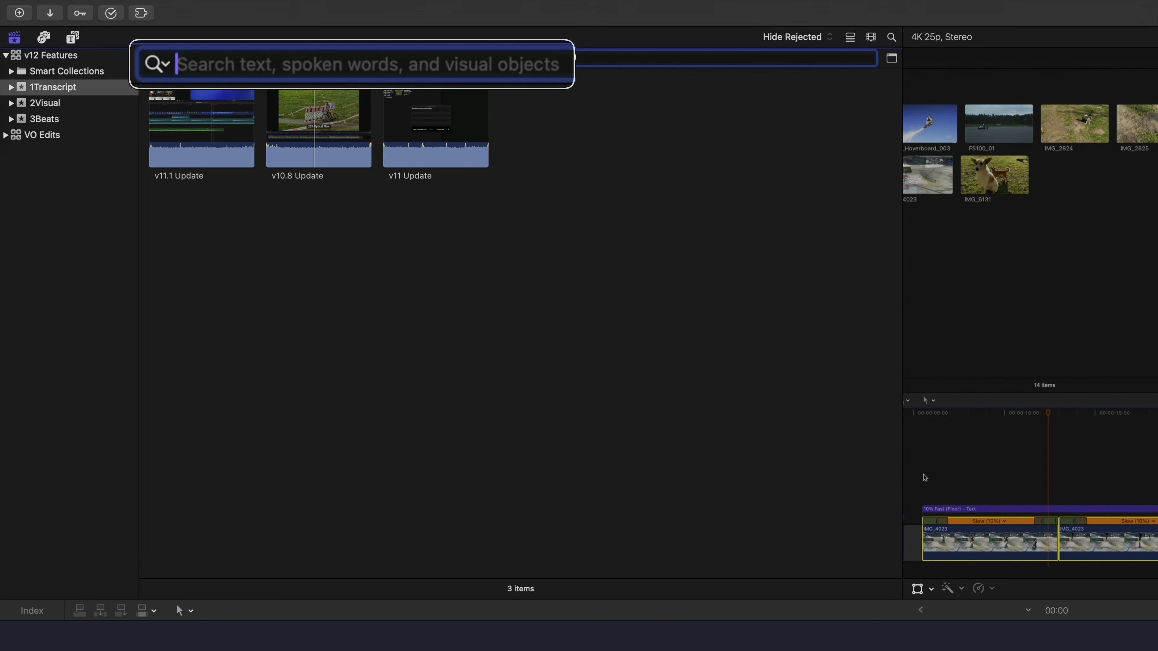
{"action": "left_click", "coordinate": [159, 59]}
{"action": "mouse_move", "coordinate": [192, 94]}
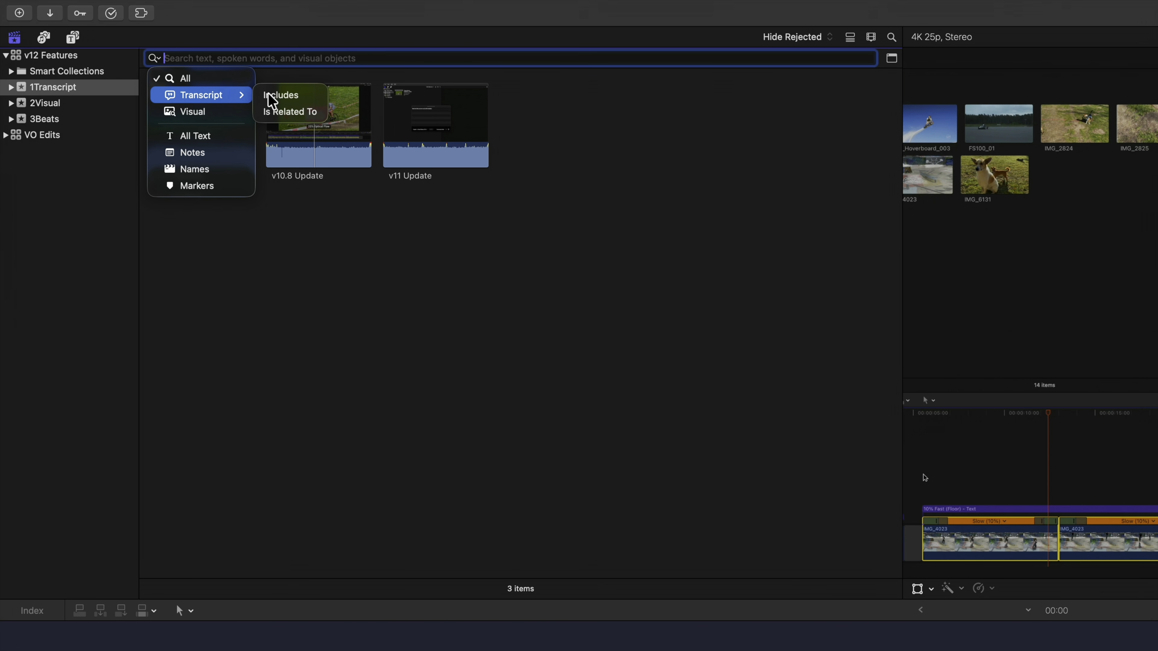
{"action": "left_click", "coordinate": [307, 94]}
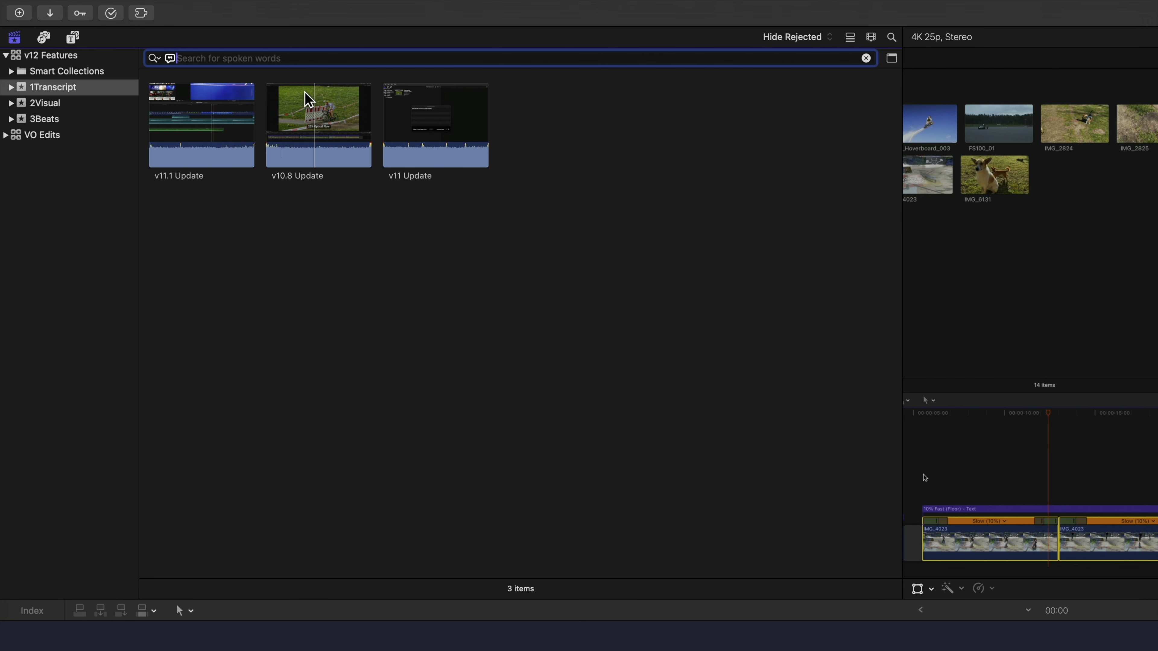
{"action": "type", "text": "adjustment clip"}
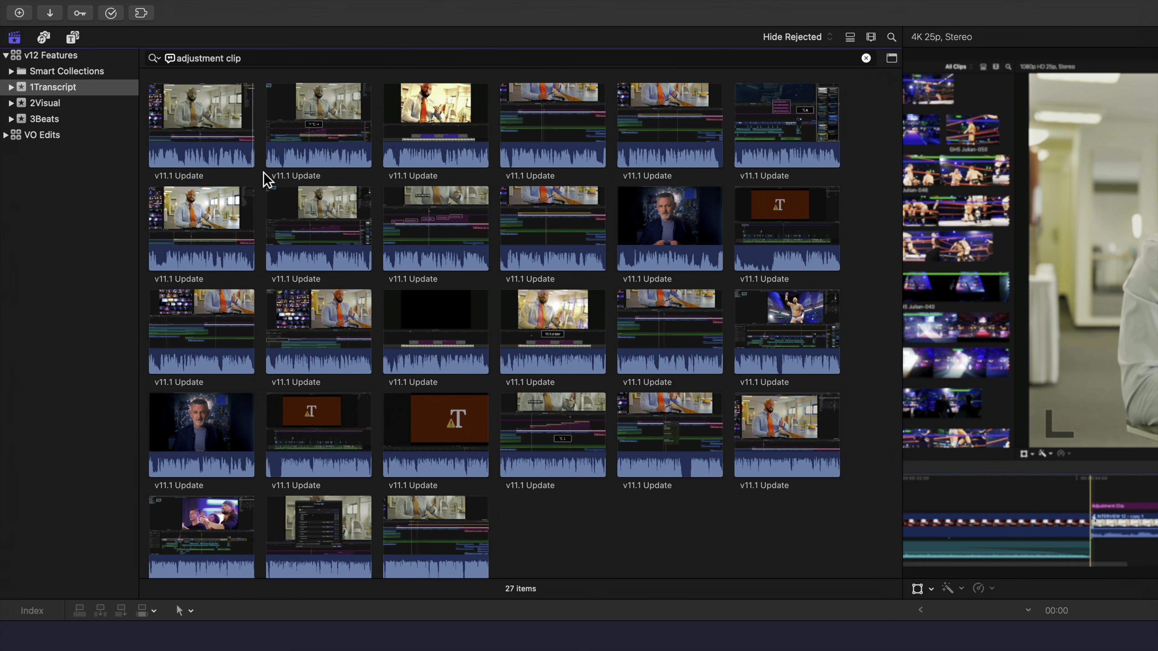
Select the second search result, mark a range of about 5 seconds within the fourth one, and clear the selection
{"action": "left_click", "coordinate": [275, 155]}
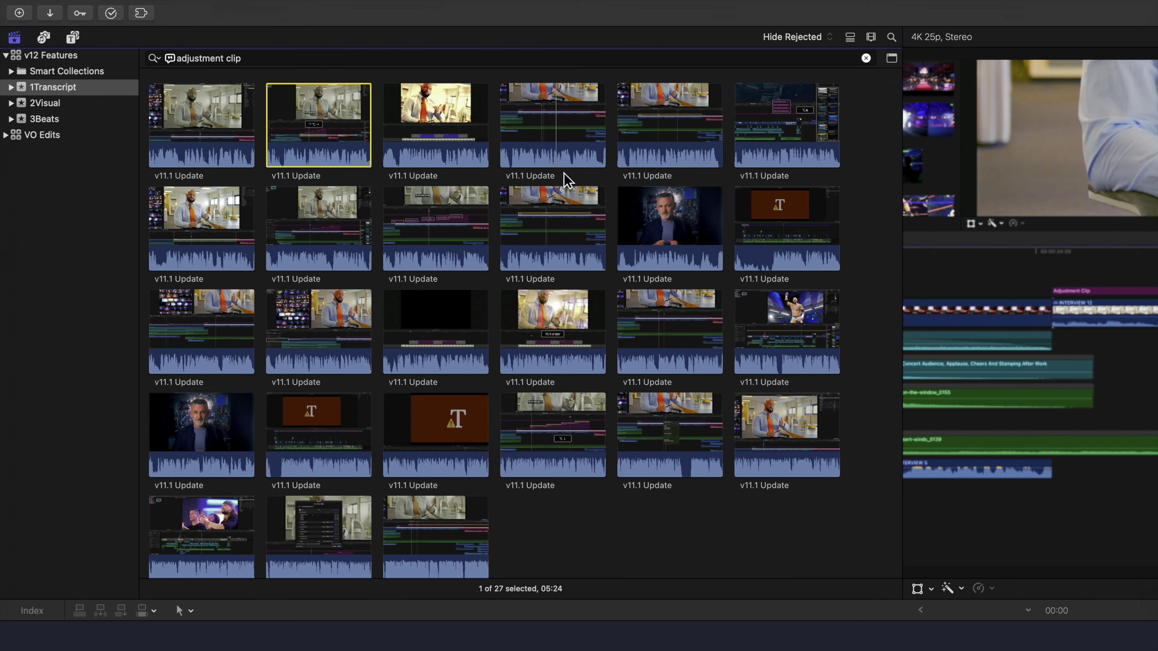
{"action": "left_click", "coordinate": [676, 503]}
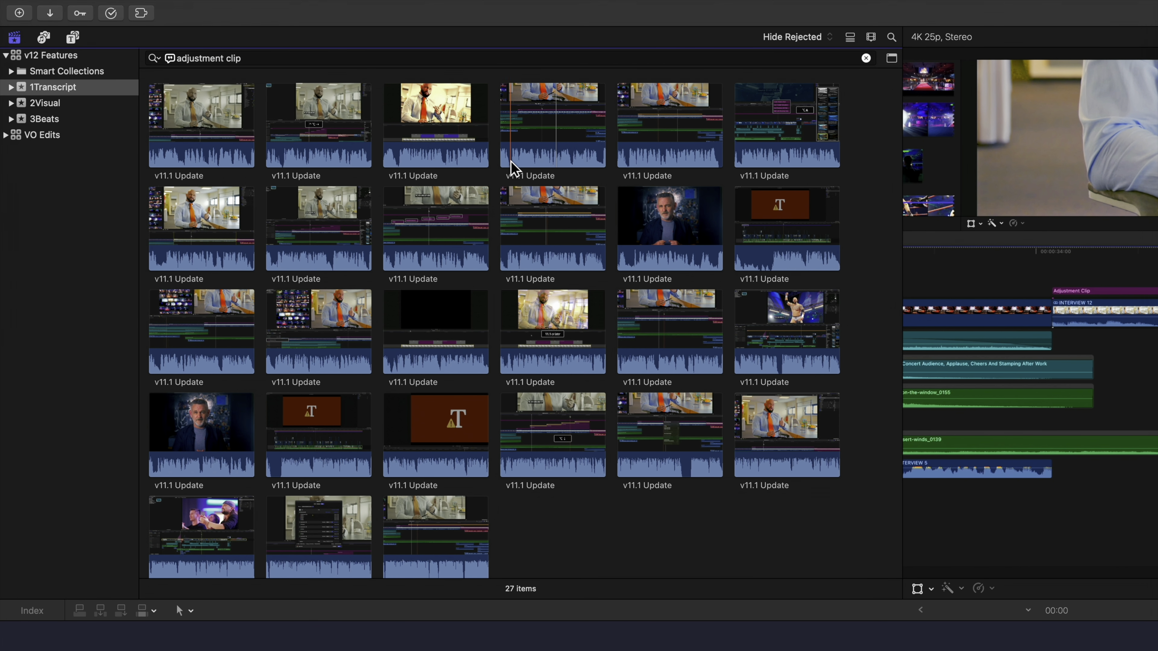
{"action": "left_click_drag", "start_coordinate": [511, 169], "coordinate": [597, 169]}
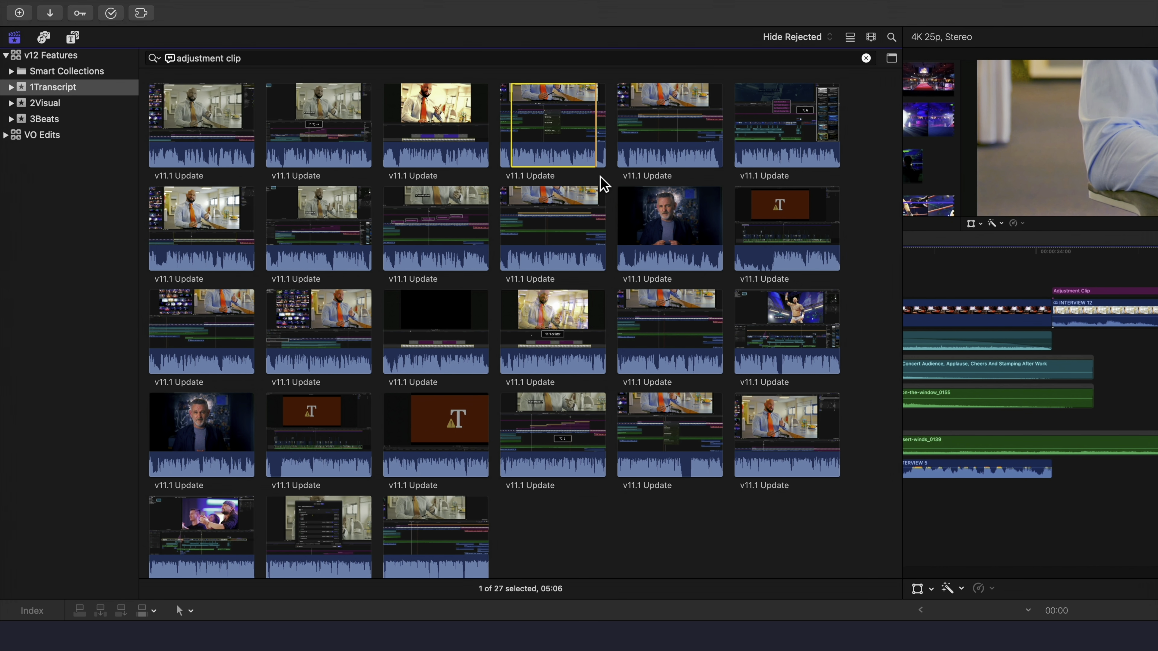
{"action": "key", "text": "super+shift+a"}
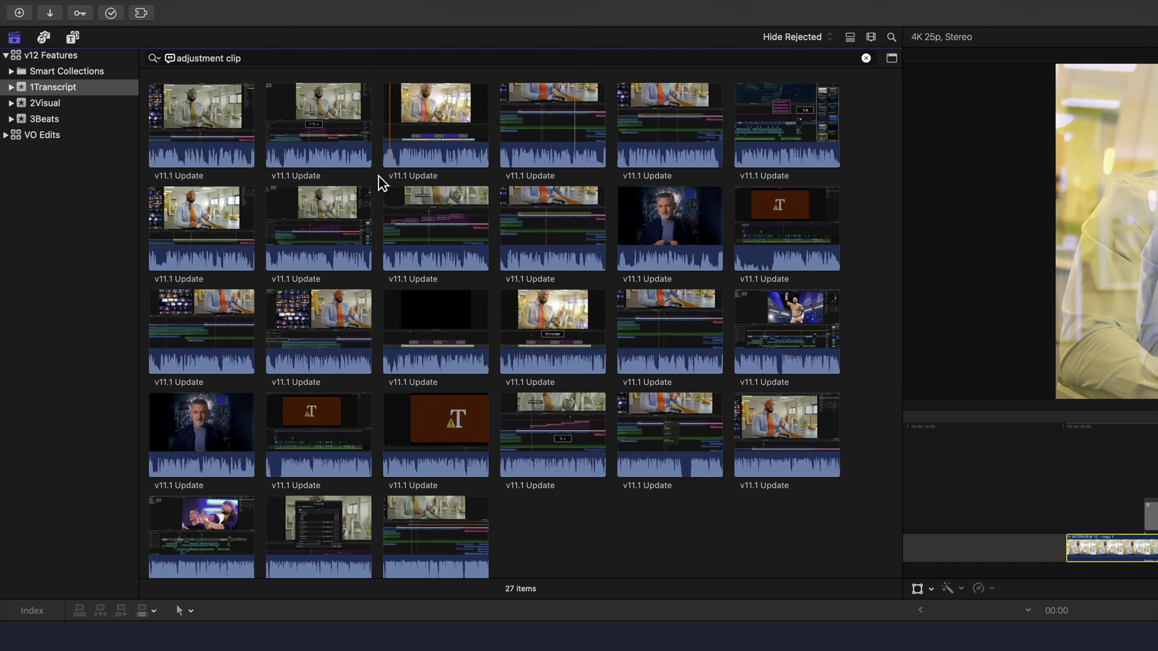
Review the search results as a list sorted by relevance, and return to name sorting and the filmstrip view
{"action": "left_click", "coordinate": [849, 39]}
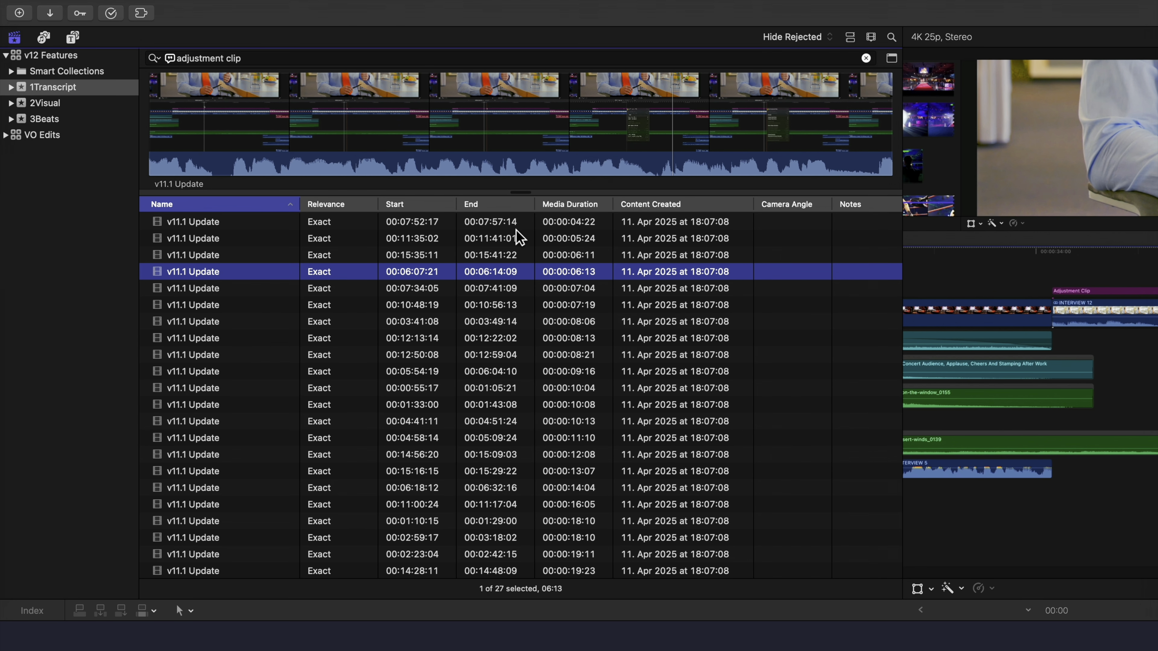
{"action": "left_click", "coordinate": [343, 208]}
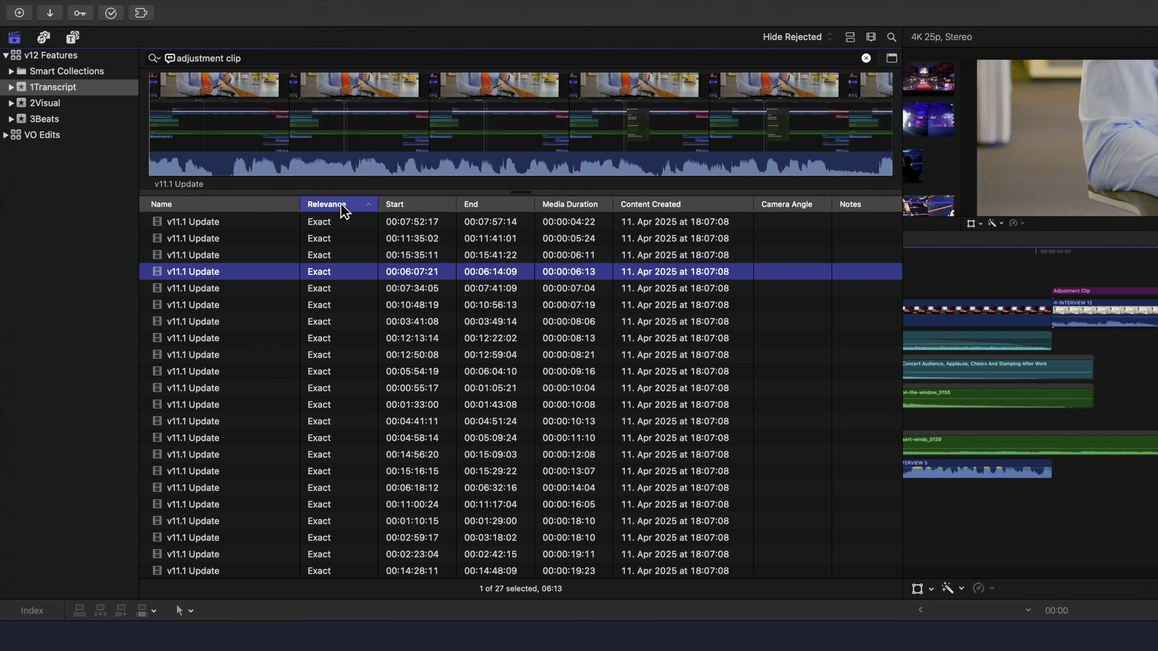
{"action": "scroll", "coordinate": [318, 260], "scroll_direction": "down", "scroll_amount": 3}
{"action": "scroll", "coordinate": [318, 260], "scroll_direction": "up", "scroll_amount": 3}
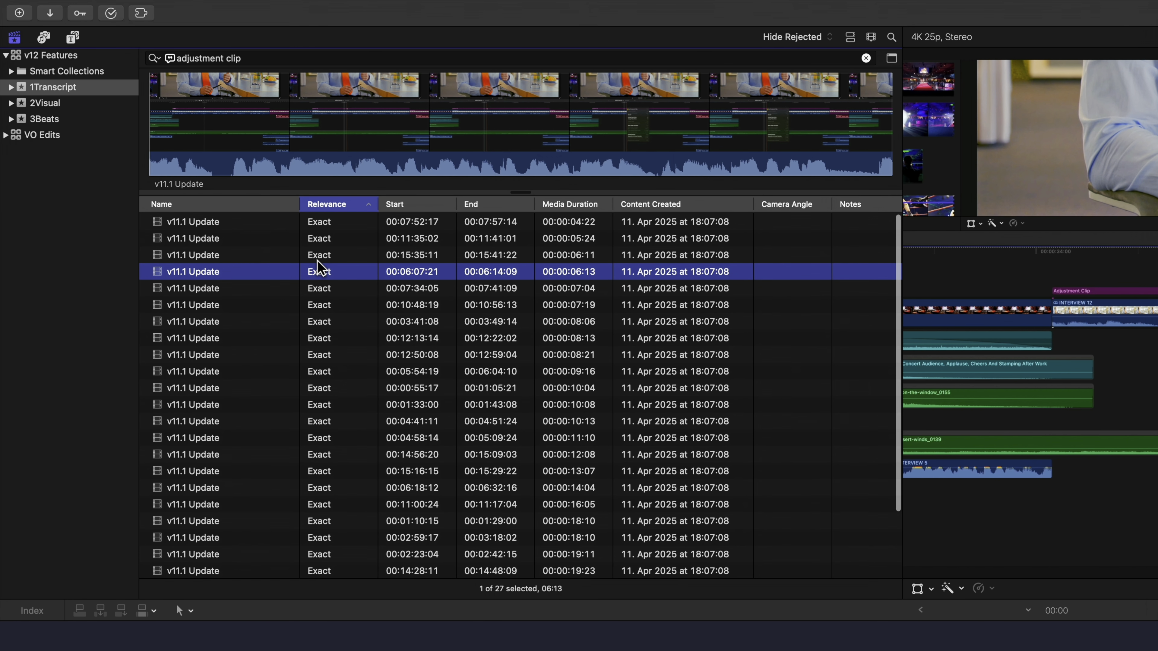
{"action": "left_click", "coordinate": [273, 207]}
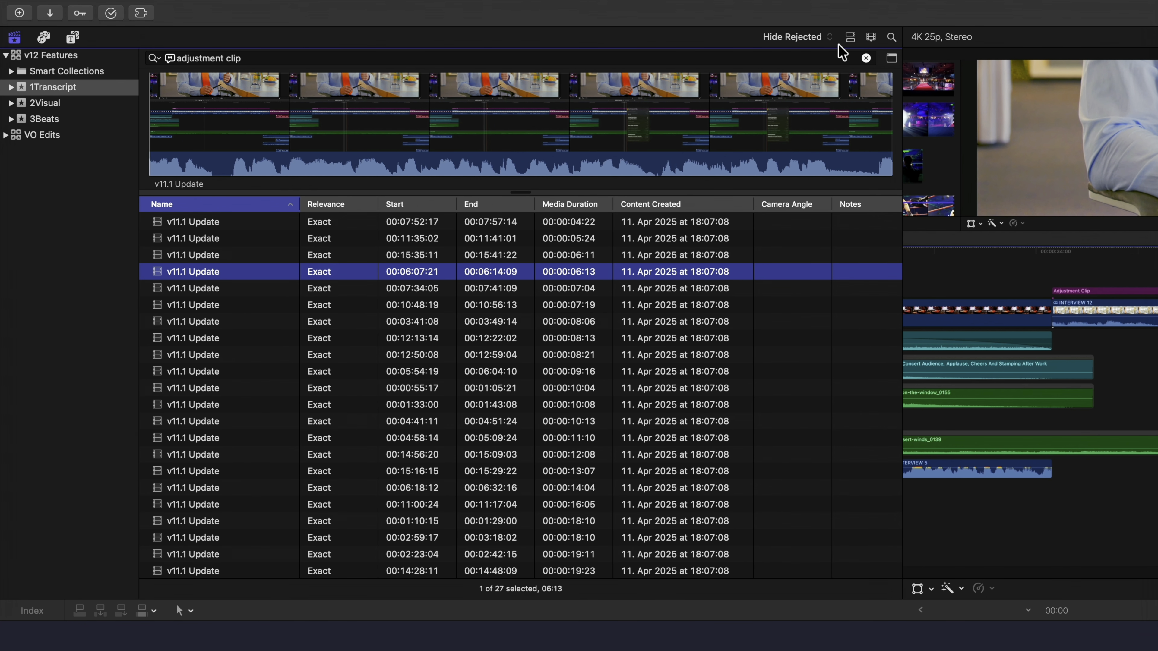
{"action": "left_click", "coordinate": [848, 39]}
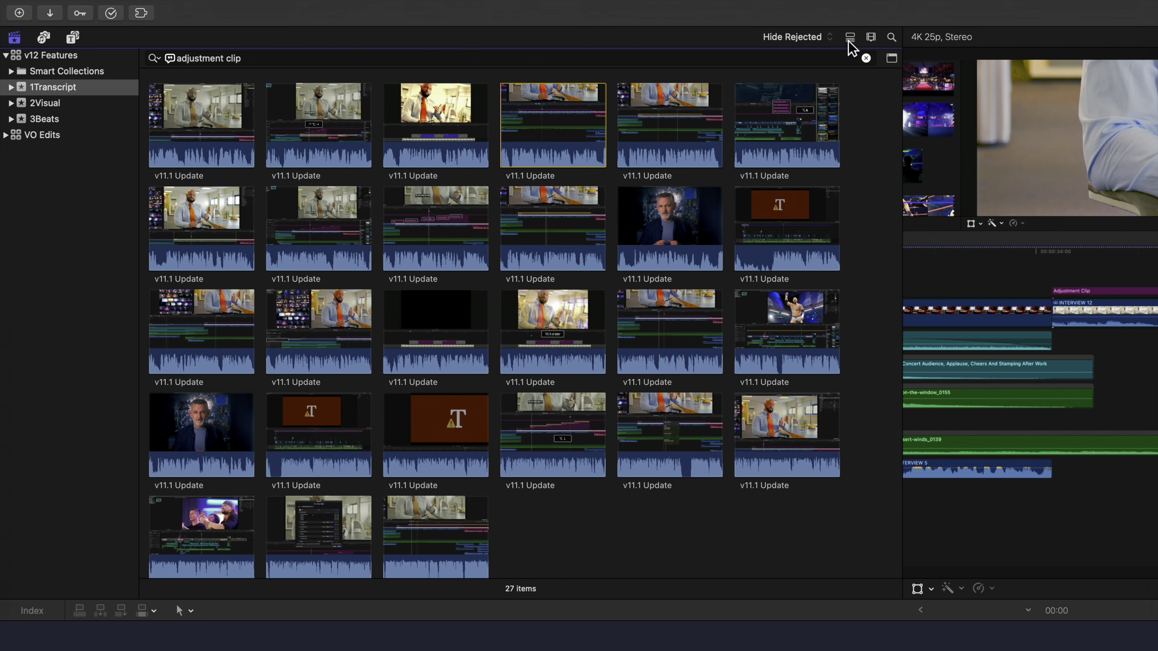
Group the search results by Relevance, check the sorting choices and leave them sorted by Duration
{"action": "left_click", "coordinate": [870, 37]}
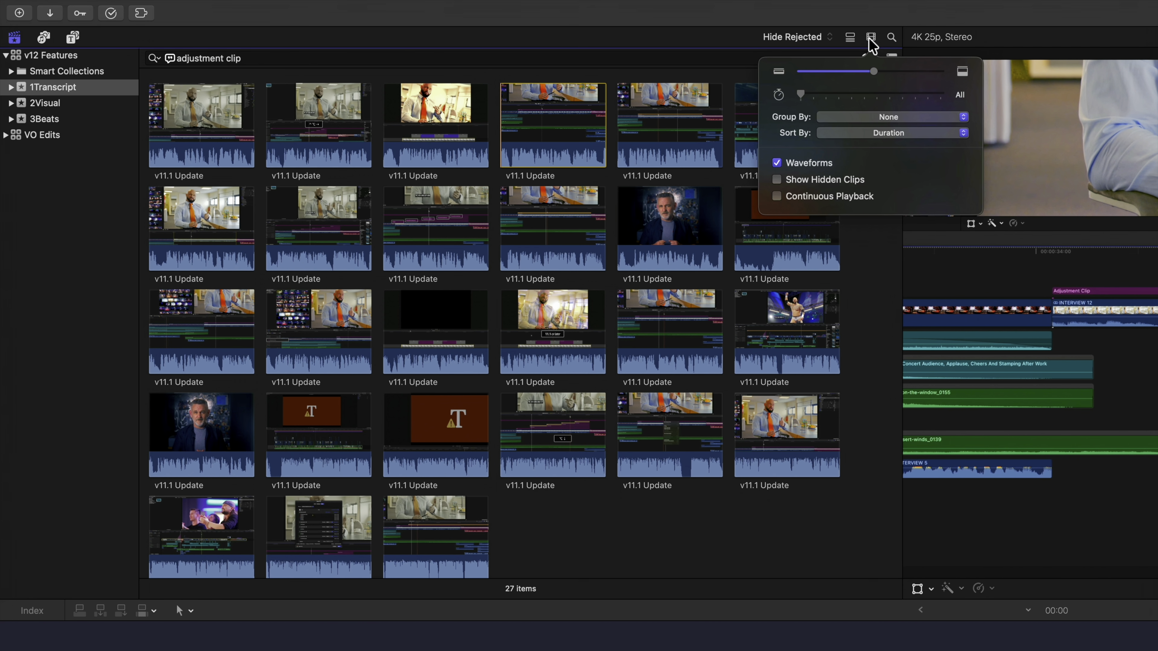
{"action": "left_click", "coordinate": [901, 117]}
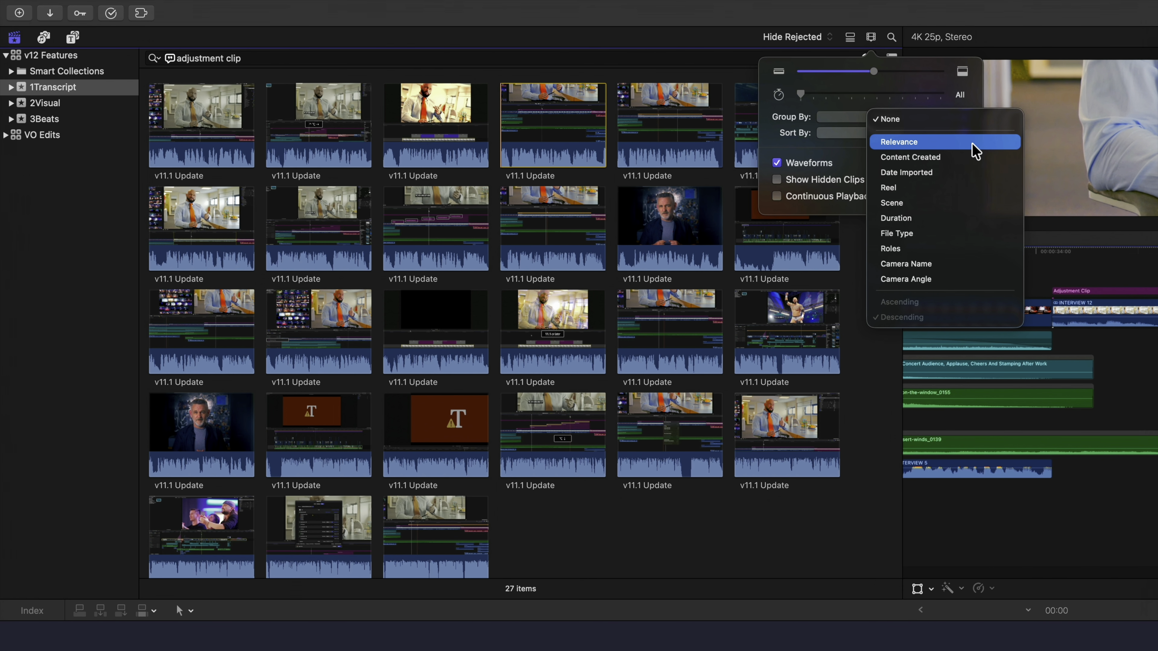
{"action": "left_click", "coordinate": [954, 144]}
{"action": "left_click", "coordinate": [902, 134]}
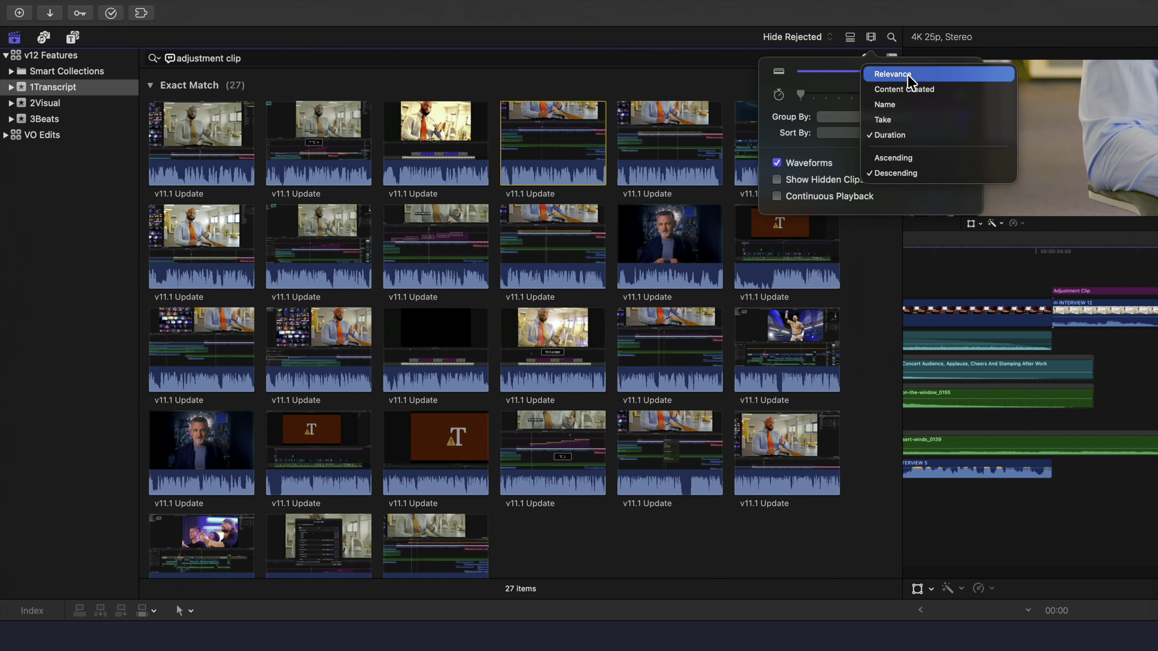
{"action": "left_click", "coordinate": [842, 154]}
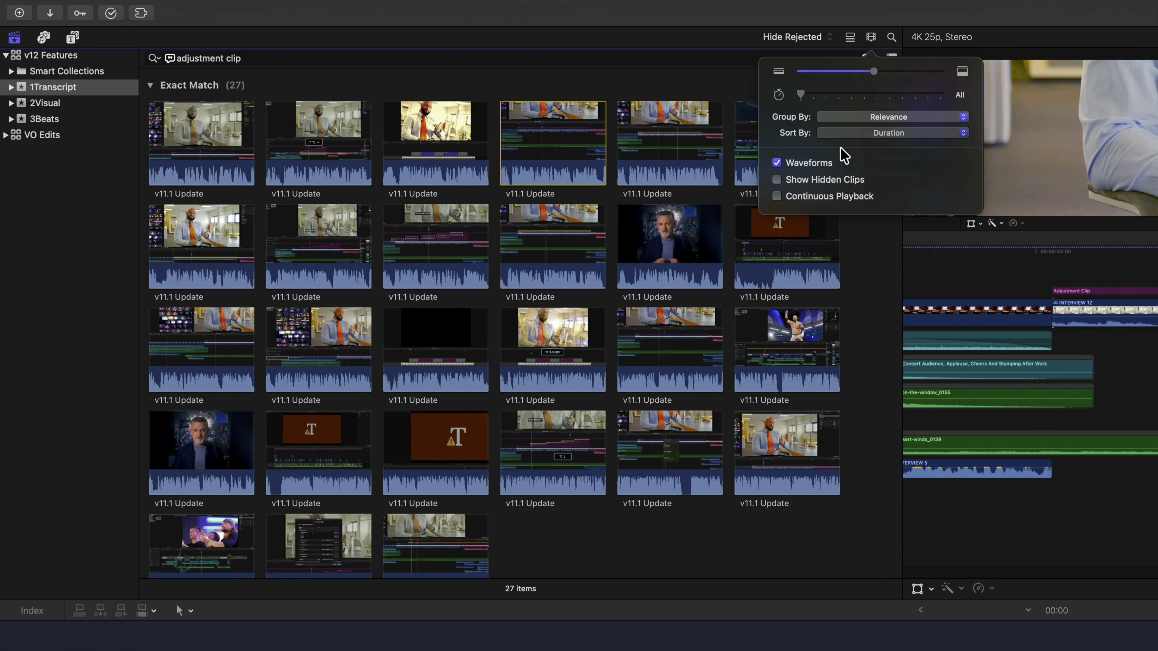
{"action": "left_click", "coordinate": [578, 147]}
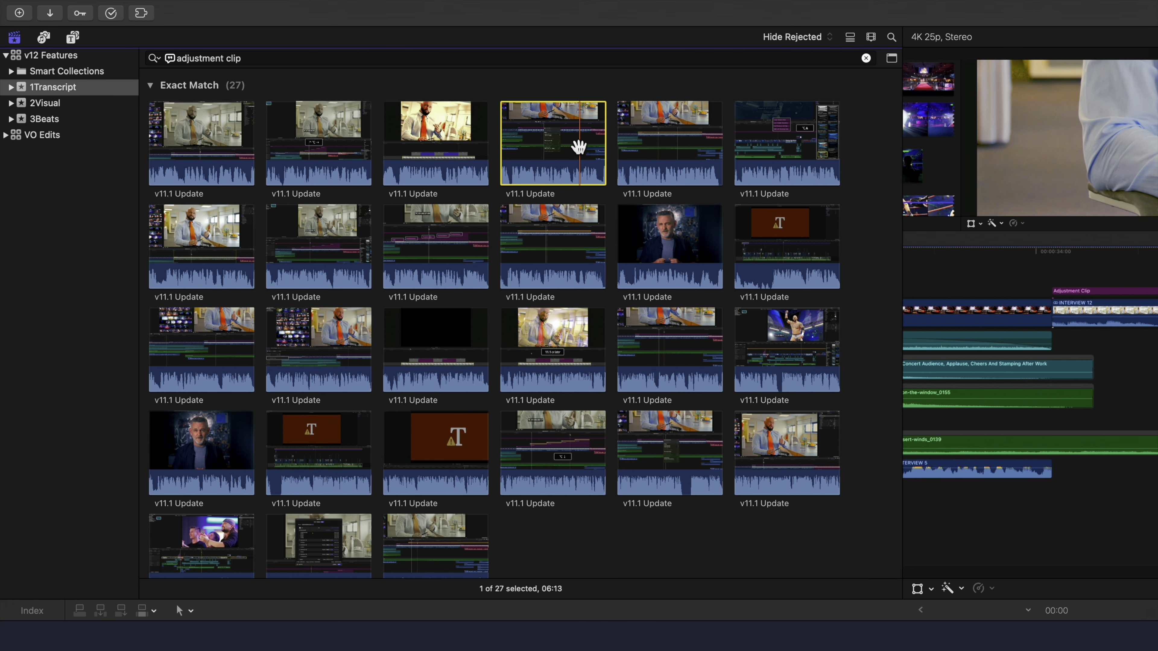
Look through the Exact Match group of search results, then collapse and expand it
{"action": "scroll", "coordinate": [577, 145], "scroll_direction": "down", "scroll_amount": 3}
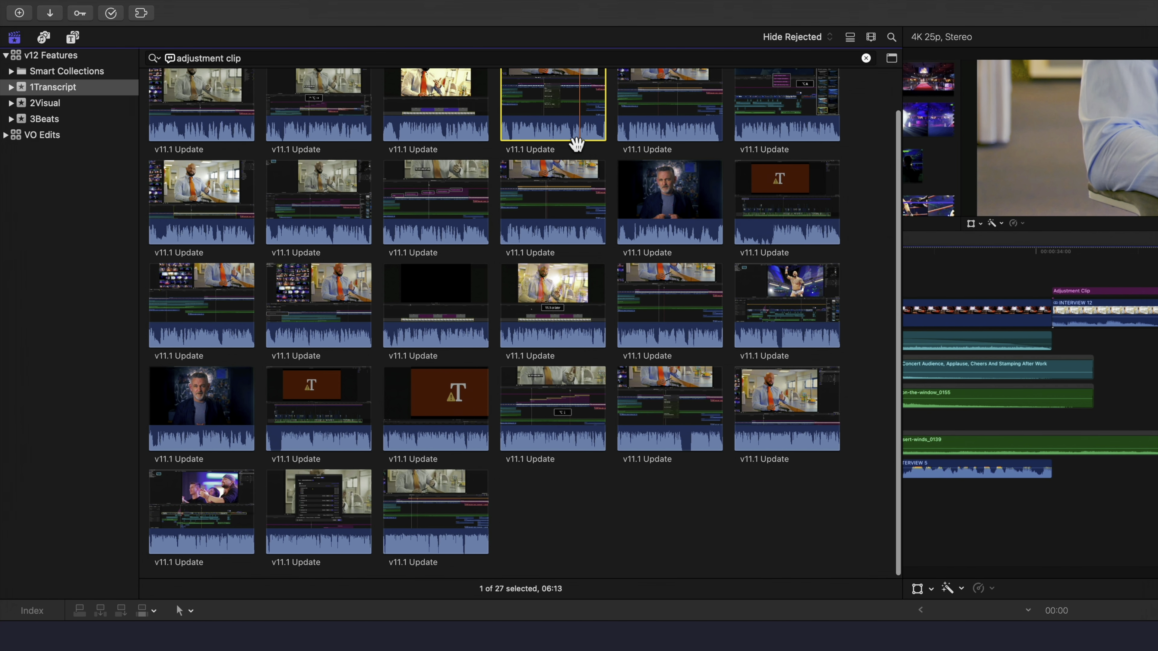
{"action": "scroll", "coordinate": [577, 144], "scroll_direction": "up", "scroll_amount": 3}
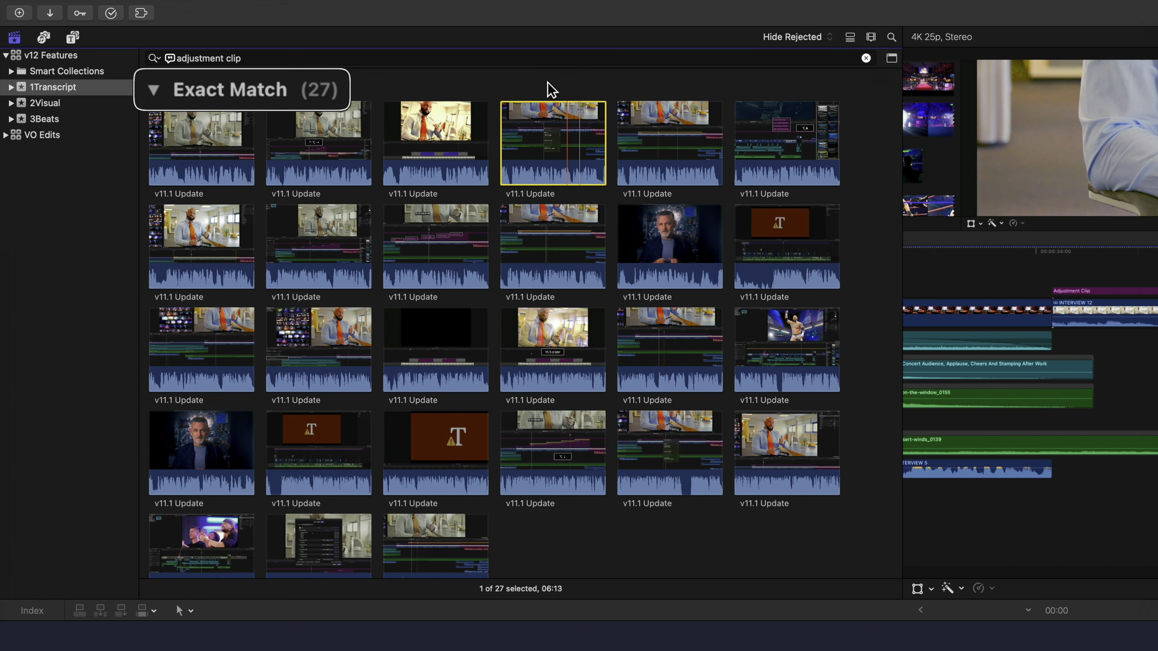
{"action": "left_click", "coordinate": [548, 91]}
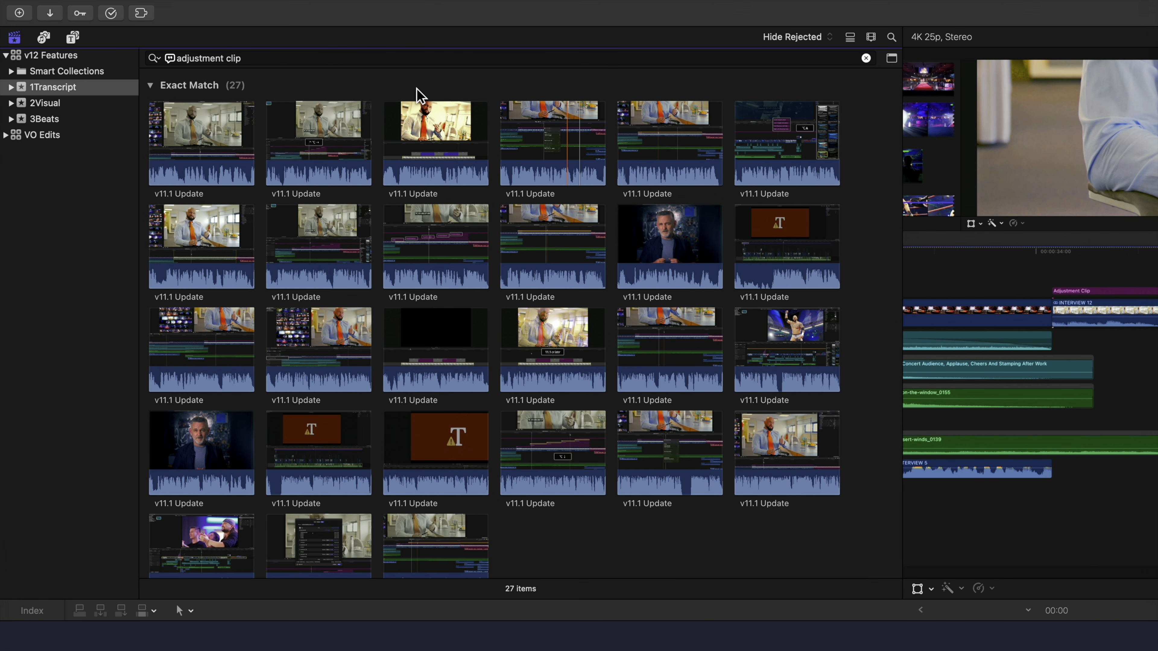
{"action": "left_click", "coordinate": [150, 86]}
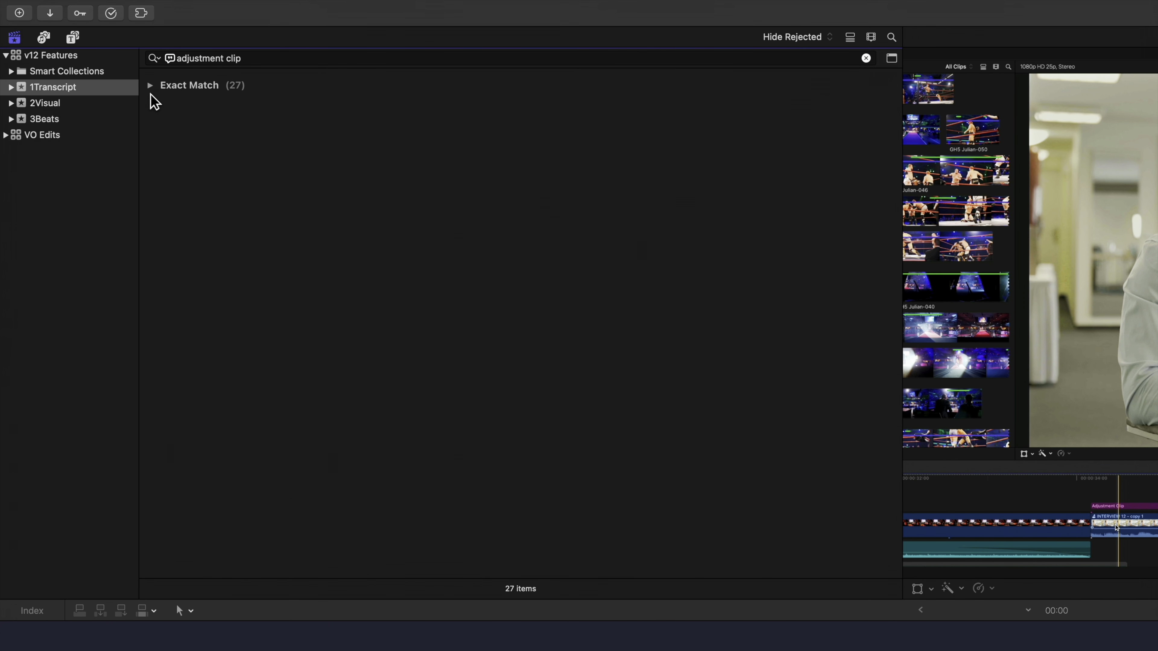
{"action": "left_click", "coordinate": [150, 85]}
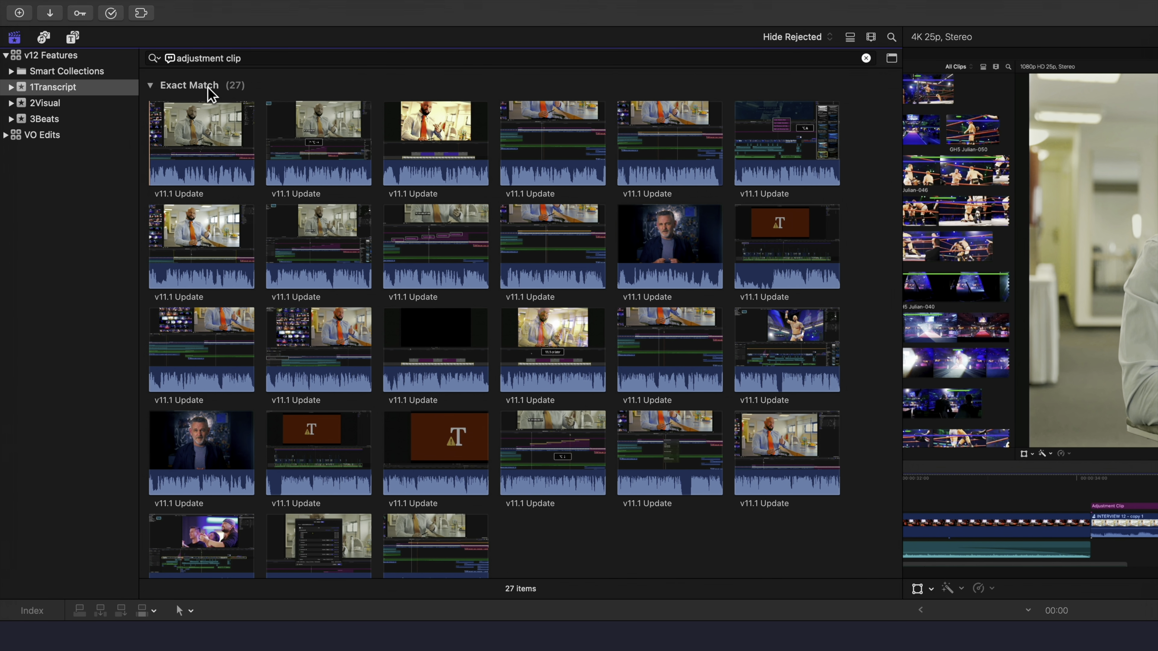
Switch the transcript search for "adjustment clip" to Is Related To and look through the High Relevance and Low Relevance results
{"action": "left_click", "coordinate": [154, 59]}
{"action": "mouse_move", "coordinate": [228, 95]}
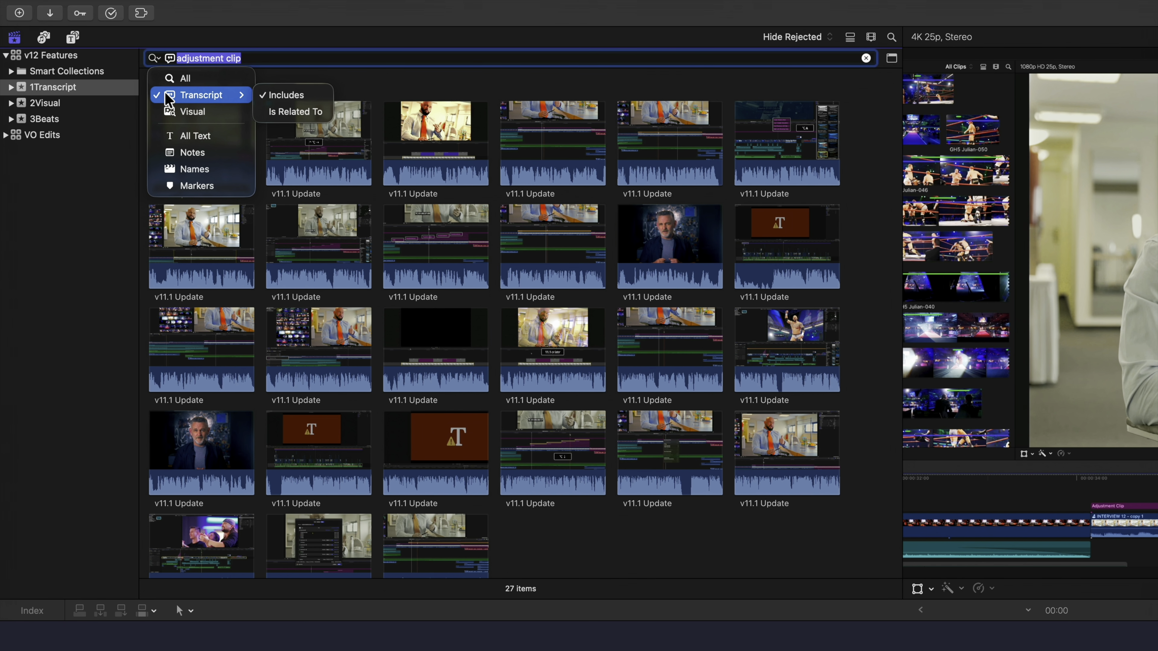
{"action": "left_click", "coordinate": [322, 111]}
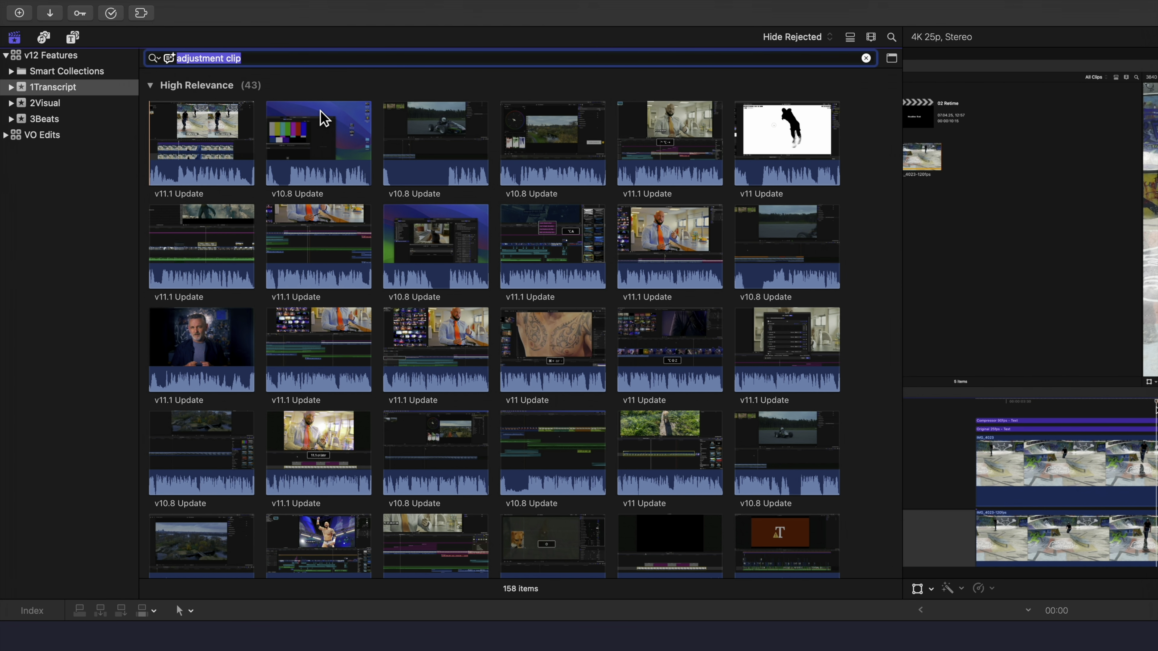
{"action": "left_click", "coordinate": [323, 116]}
{"action": "scroll", "coordinate": [282, 114], "scroll_direction": "down", "scroll_amount": 15}
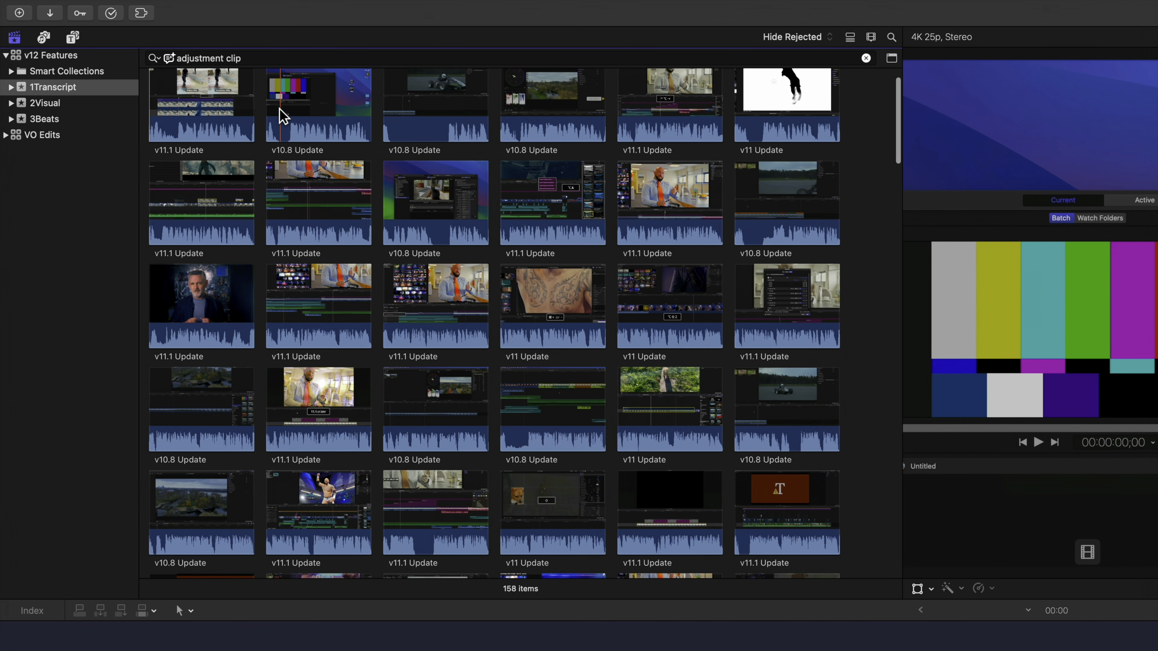
{"action": "scroll", "coordinate": [283, 116], "scroll_direction": "down", "scroll_amount": 15}
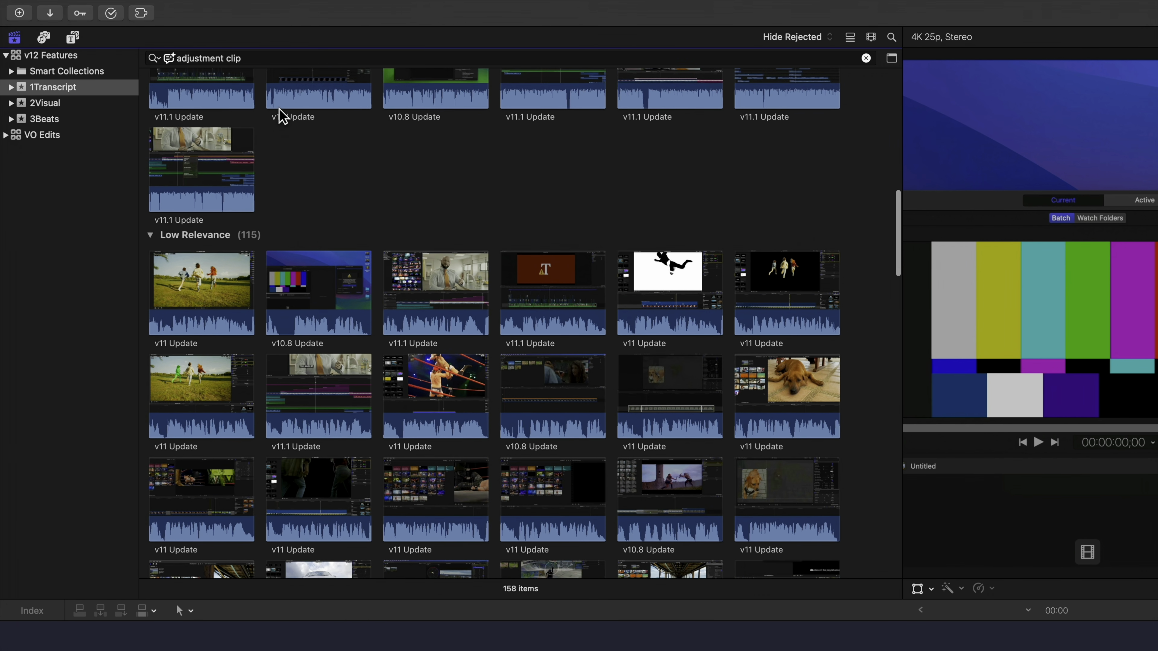
{"action": "scroll", "coordinate": [282, 116], "scroll_direction": "down", "scroll_amount": 15}
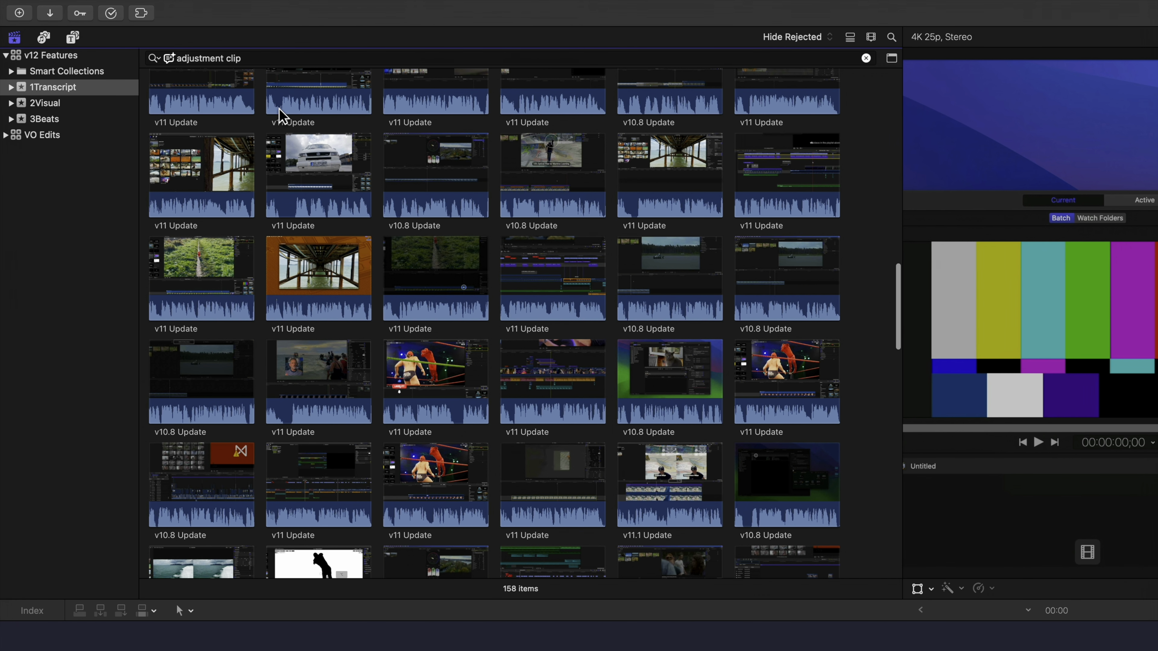
{"action": "scroll", "coordinate": [316, 195], "scroll_direction": "up", "scroll_amount": 20}
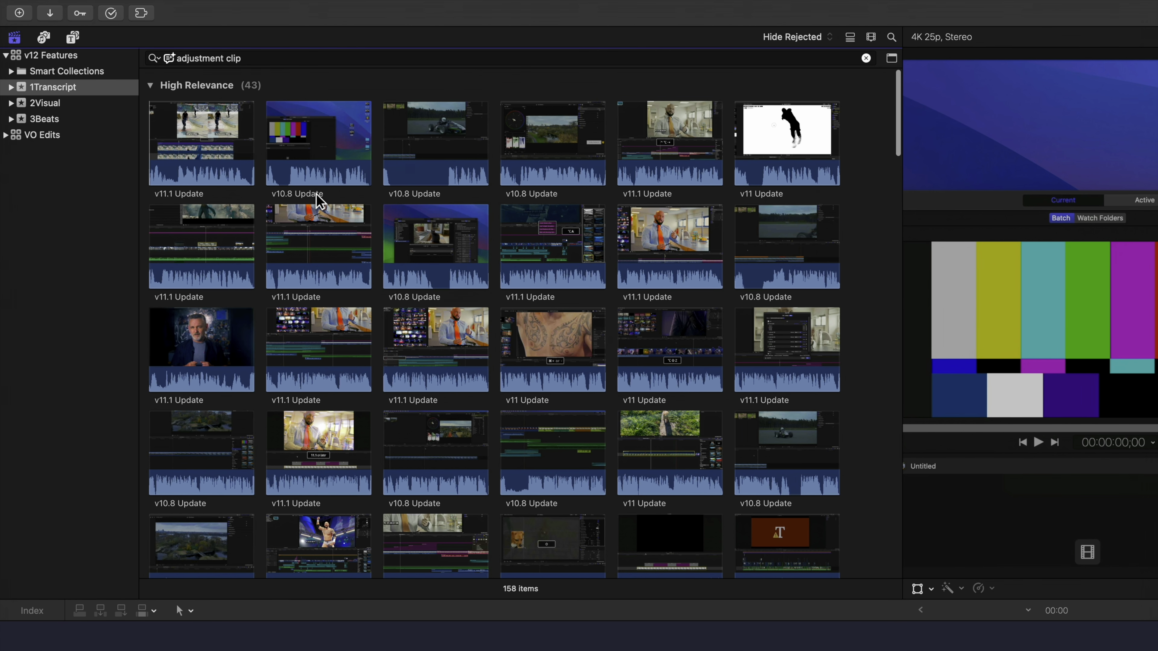
Collapse the High Relevance and Low Relevance groups and expand High Relevance again
{"action": "left_click", "coordinate": [151, 86]}
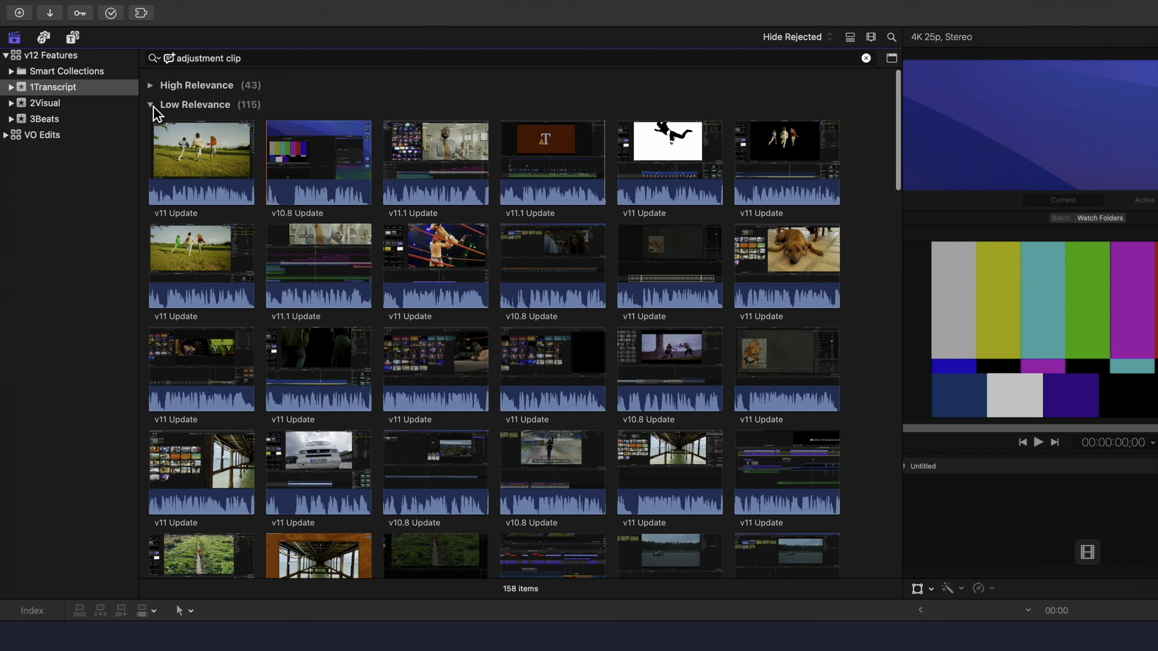
{"action": "left_click", "coordinate": [151, 106]}
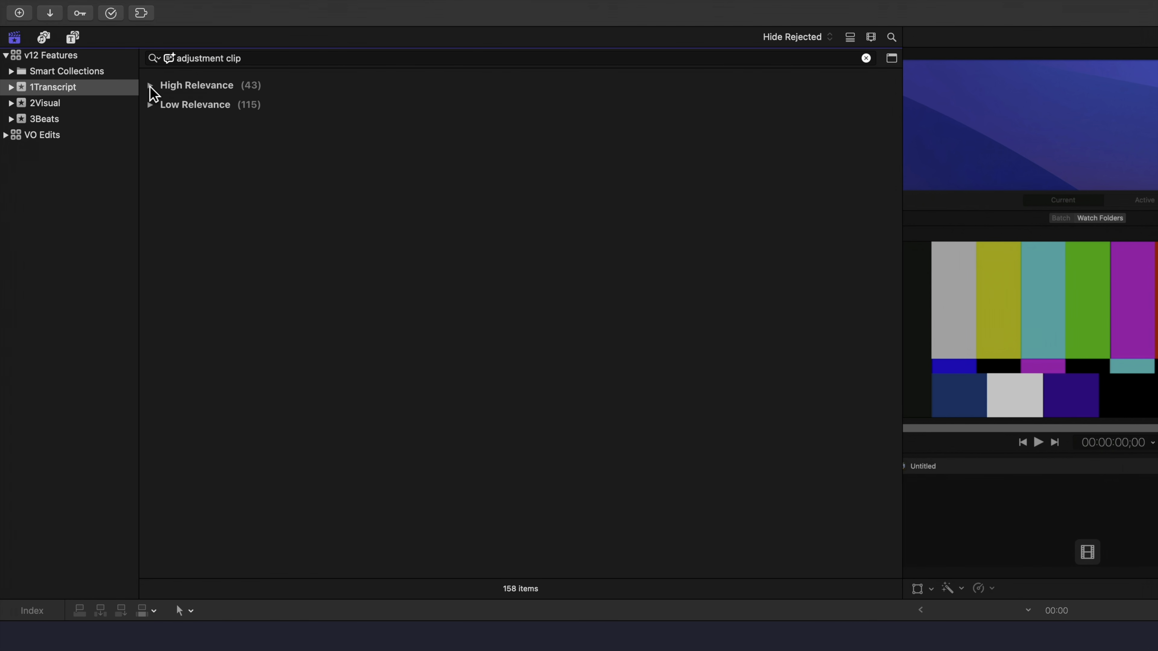
{"action": "left_click", "coordinate": [150, 86]}
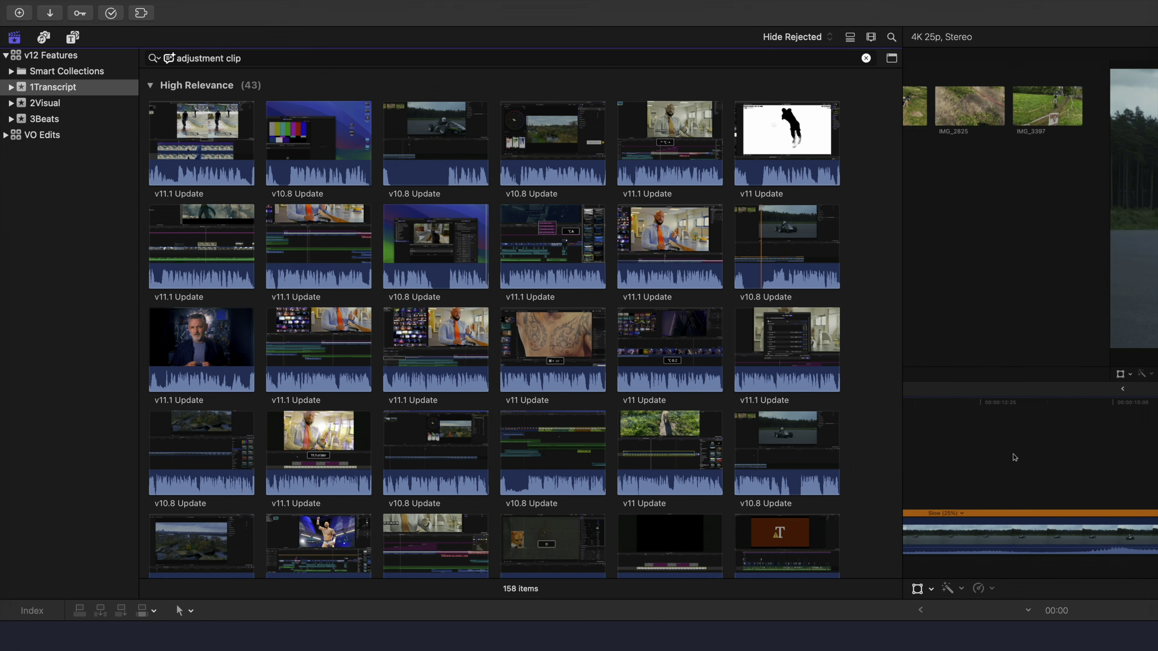
Play the twelfth High Relevance result, and select and deselect the fourth clip in the fourth row
{"action": "left_click", "coordinate": [761, 283]}
{"action": "key", "text": "space"}
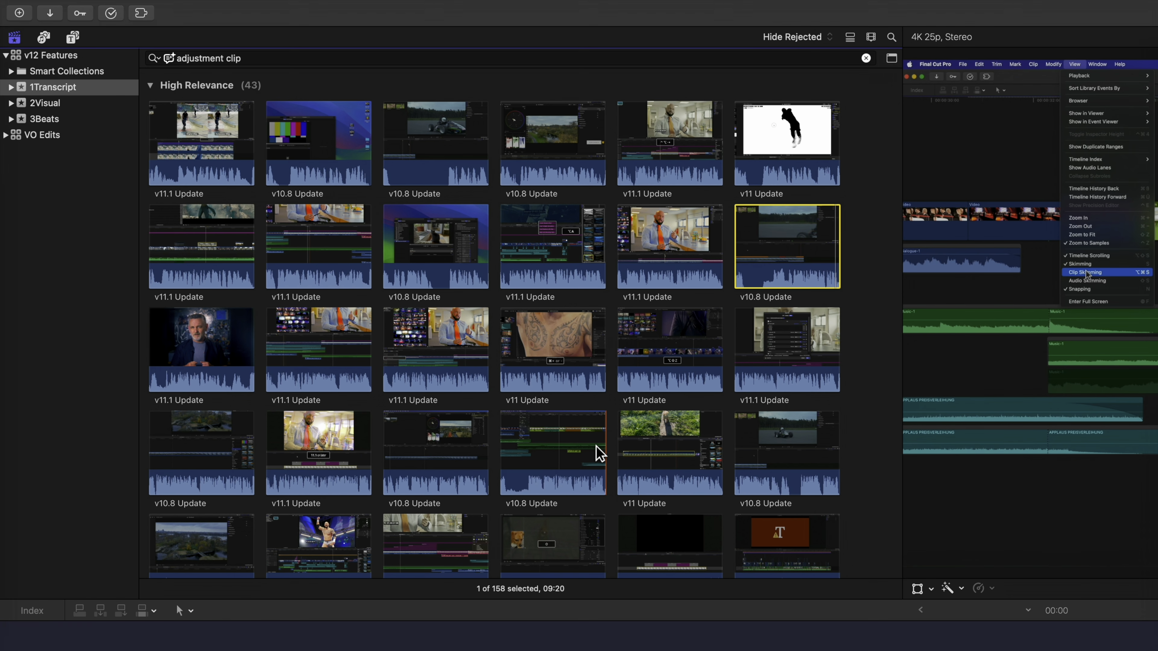
{"action": "left_click", "coordinate": [524, 445]}
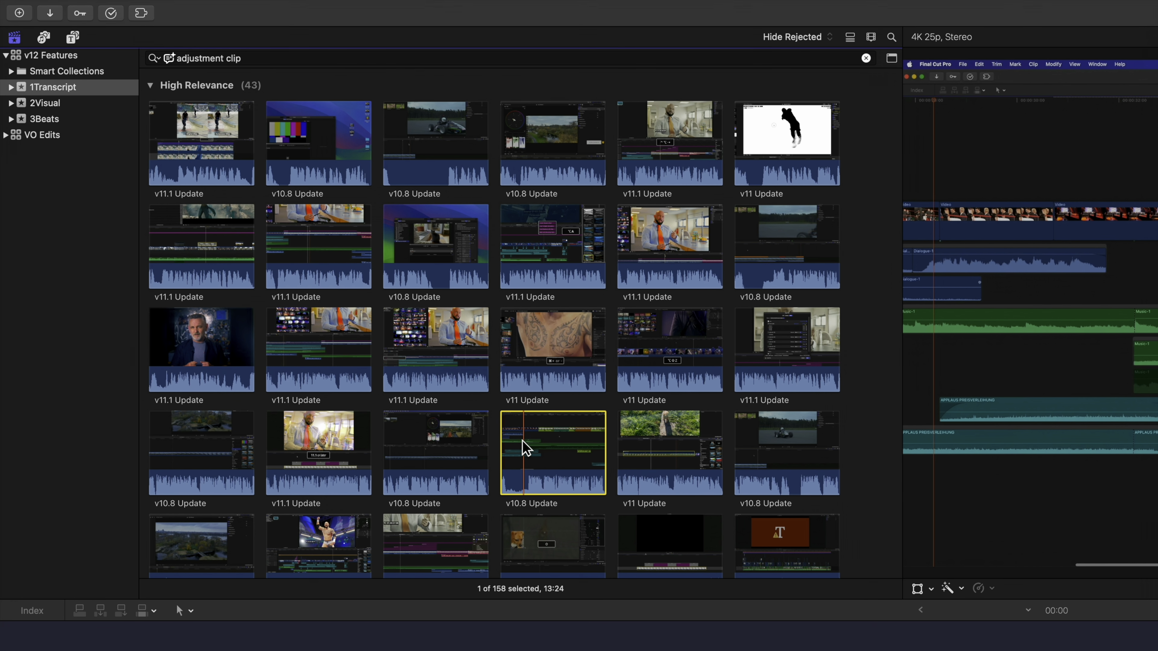
{"action": "left_click", "coordinate": [602, 436], "text": "super"}
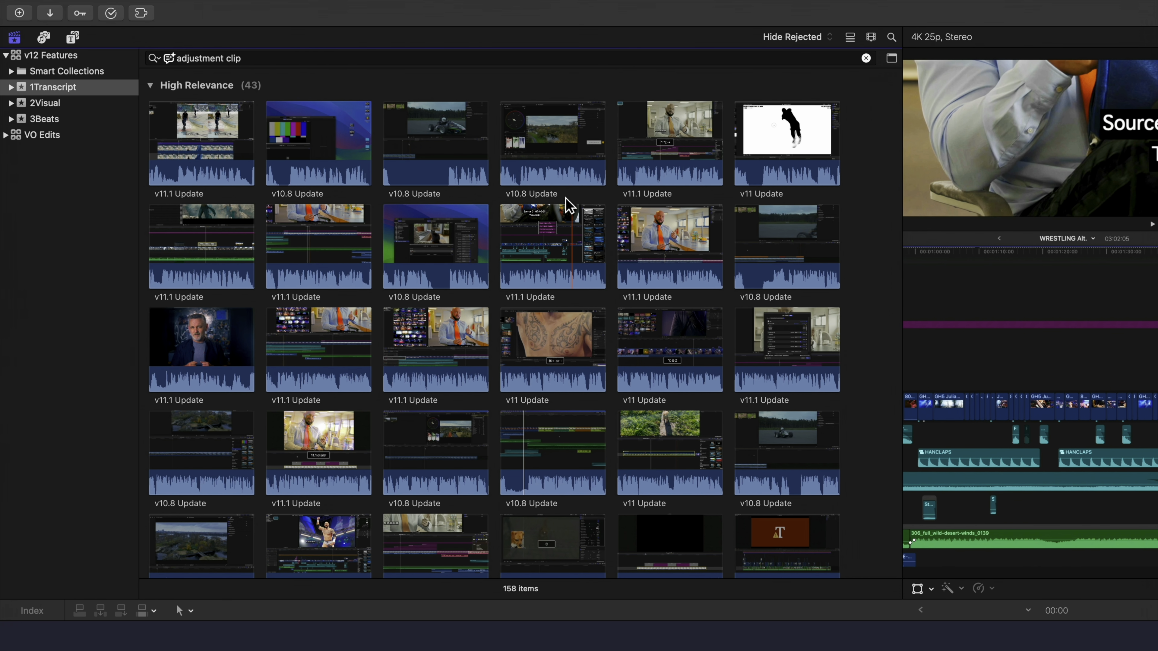
Expand the Low Relevance group, look through its clips and collapse it again
{"action": "scroll", "coordinate": [567, 205], "scroll_direction": "down", "scroll_amount": 8}
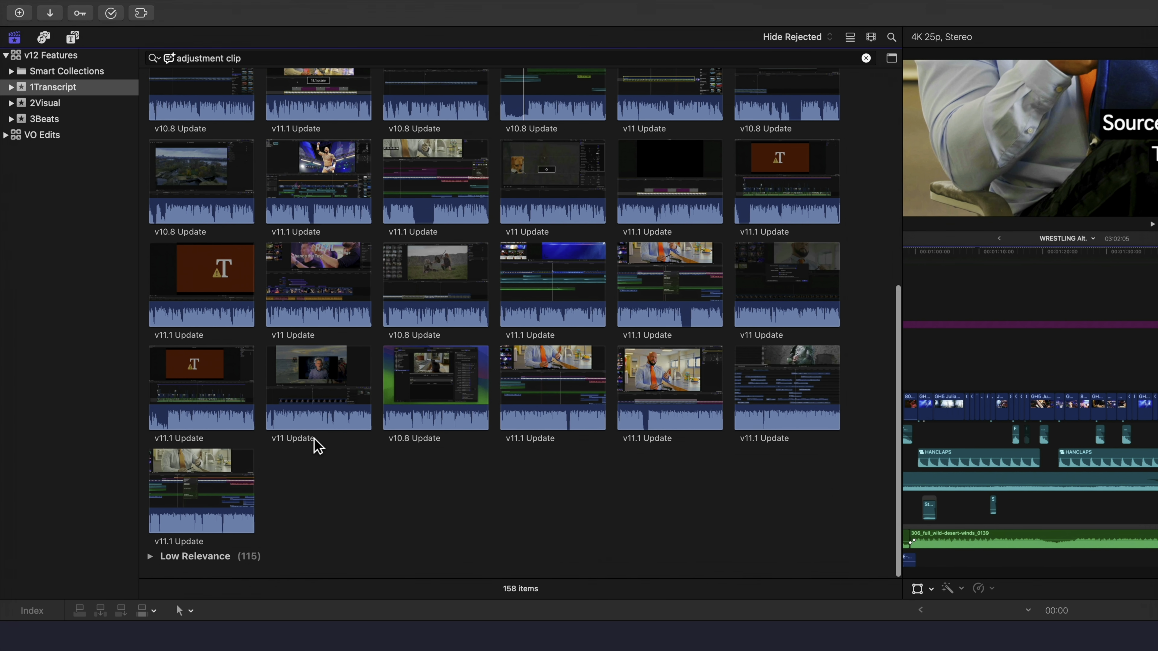
{"action": "left_click", "coordinate": [150, 556]}
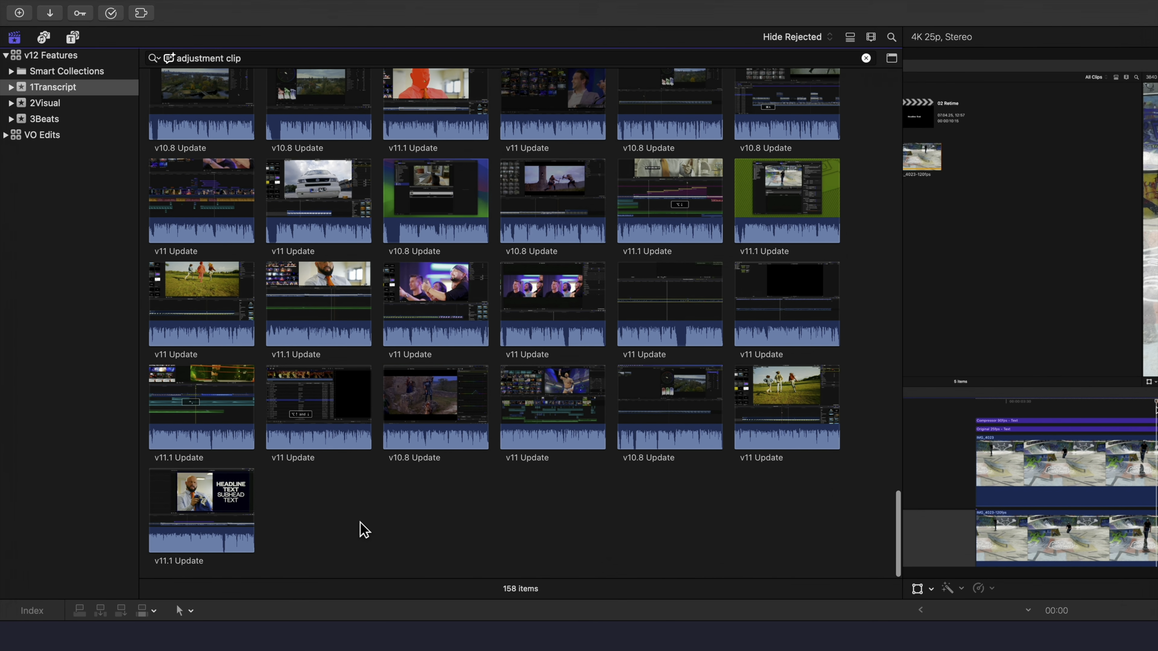
{"action": "scroll", "coordinate": [360, 521], "scroll_direction": "down", "scroll_amount": 15}
{"action": "scroll", "coordinate": [363, 530], "scroll_direction": "up", "scroll_amount": 12}
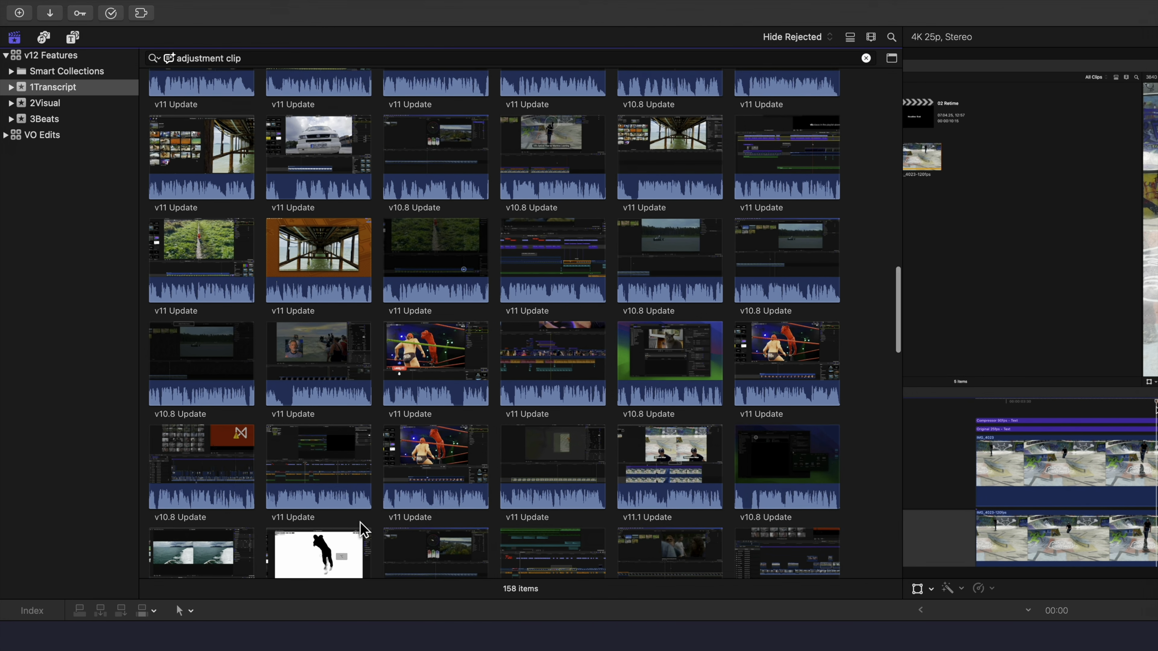
{"action": "scroll", "coordinate": [363, 529], "scroll_direction": "up", "scroll_amount": 3}
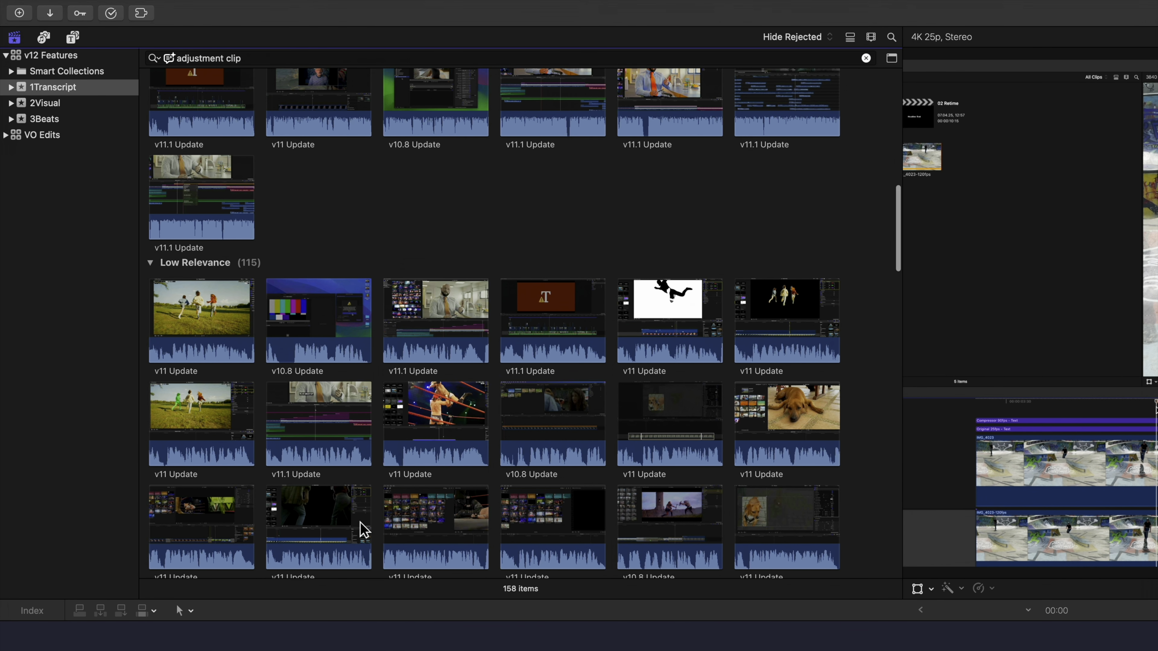
{"action": "left_click", "coordinate": [149, 263]}
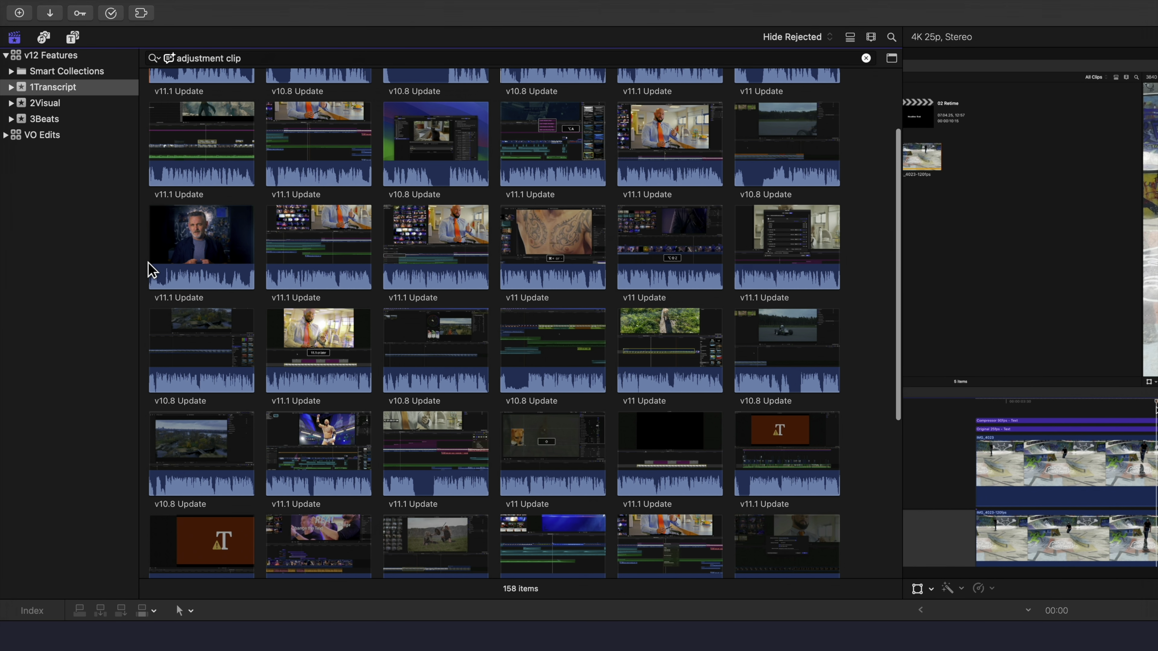
Look over the High Relevance results once more and set the transcript search back to Includes
{"action": "scroll", "coordinate": [239, 302], "scroll_direction": "up", "scroll_amount": 3}
{"action": "scroll", "coordinate": [239, 303], "scroll_direction": "down", "scroll_amount": 10}
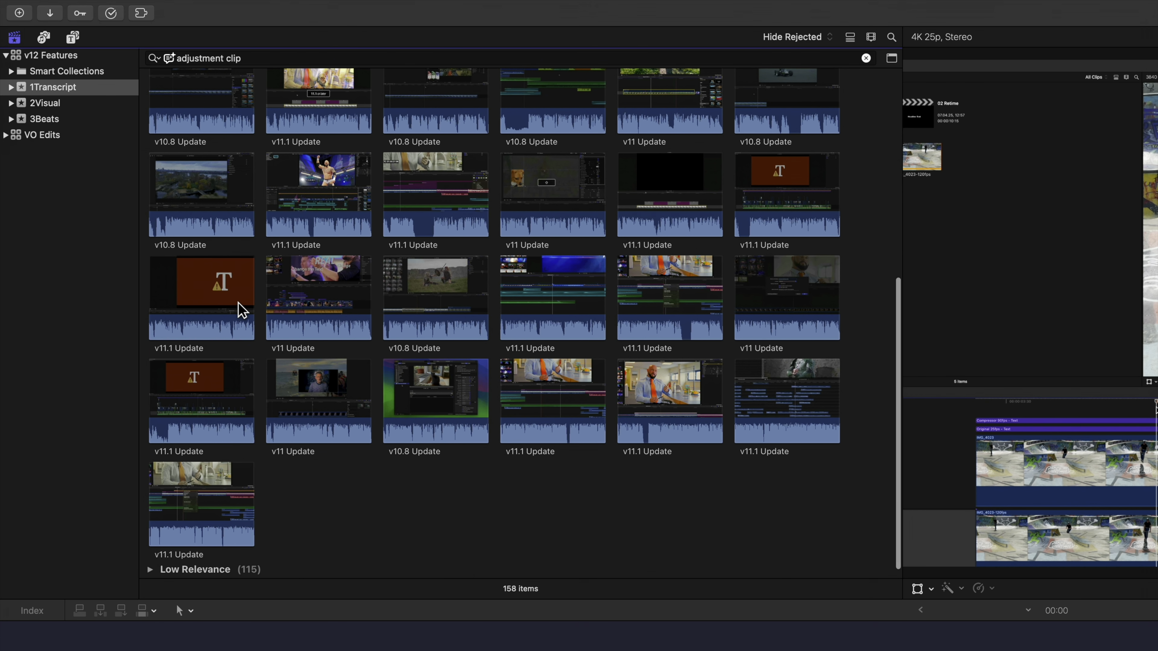
{"action": "scroll", "coordinate": [239, 303], "scroll_direction": "up", "scroll_amount": 5}
{"action": "scroll", "coordinate": [356, 258], "scroll_direction": "up", "scroll_amount": 2}
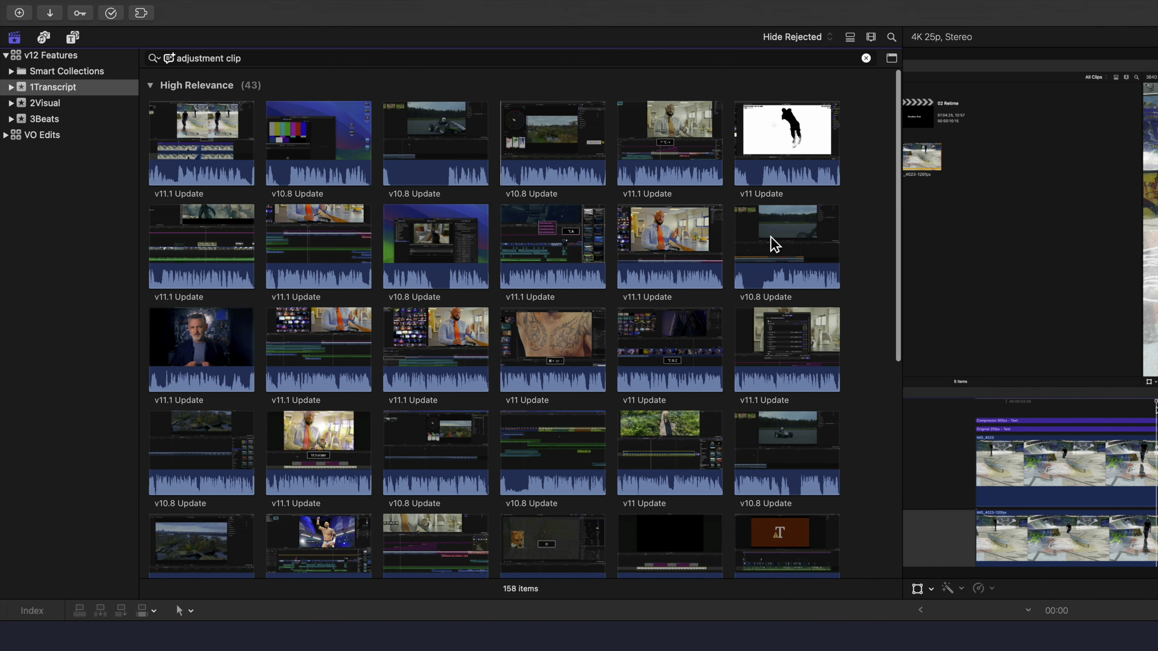
{"action": "left_click", "coordinate": [153, 58]}
{"action": "mouse_move", "coordinate": [237, 95]}
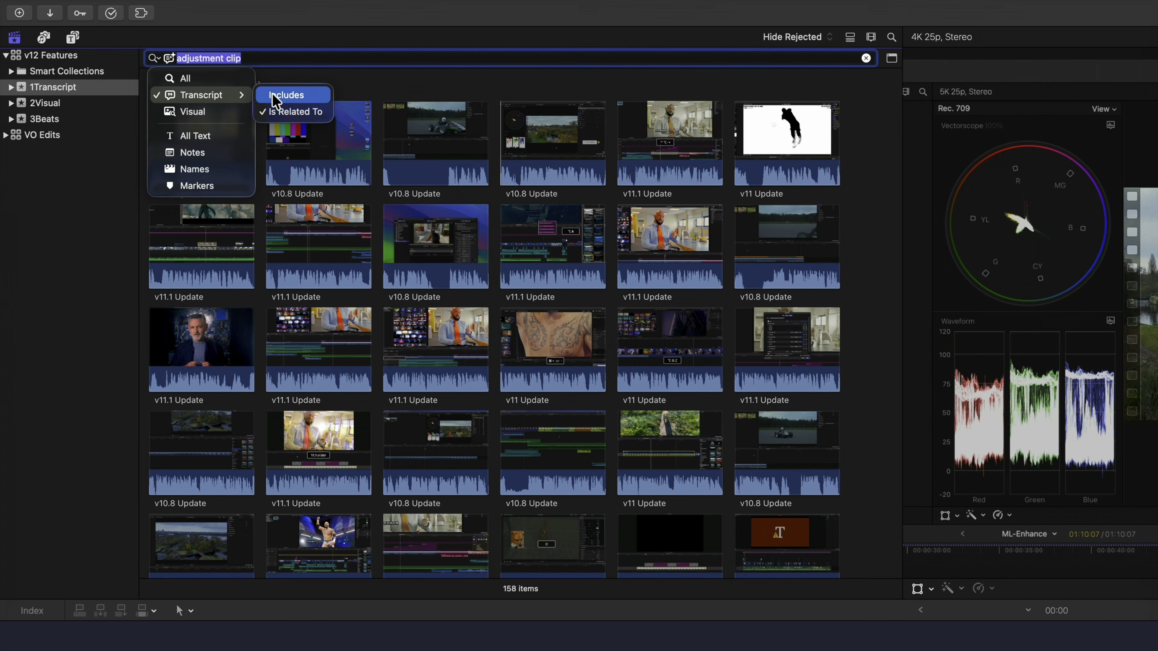
{"action": "left_click", "coordinate": [283, 95]}
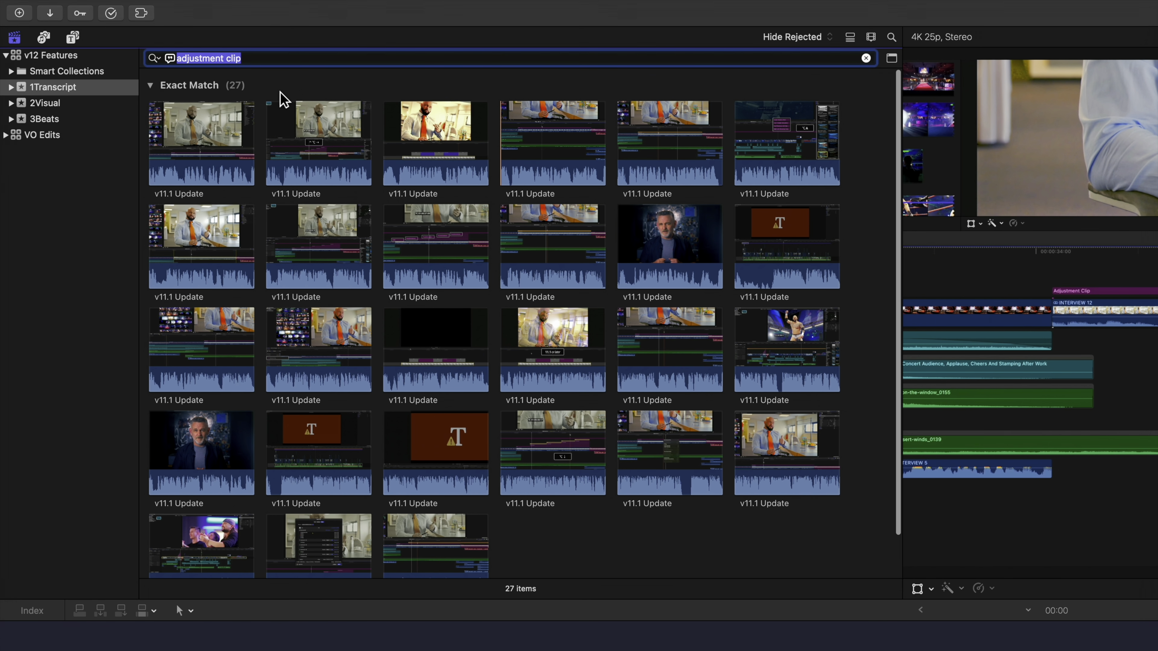
{"action": "left_click", "coordinate": [610, 515]}
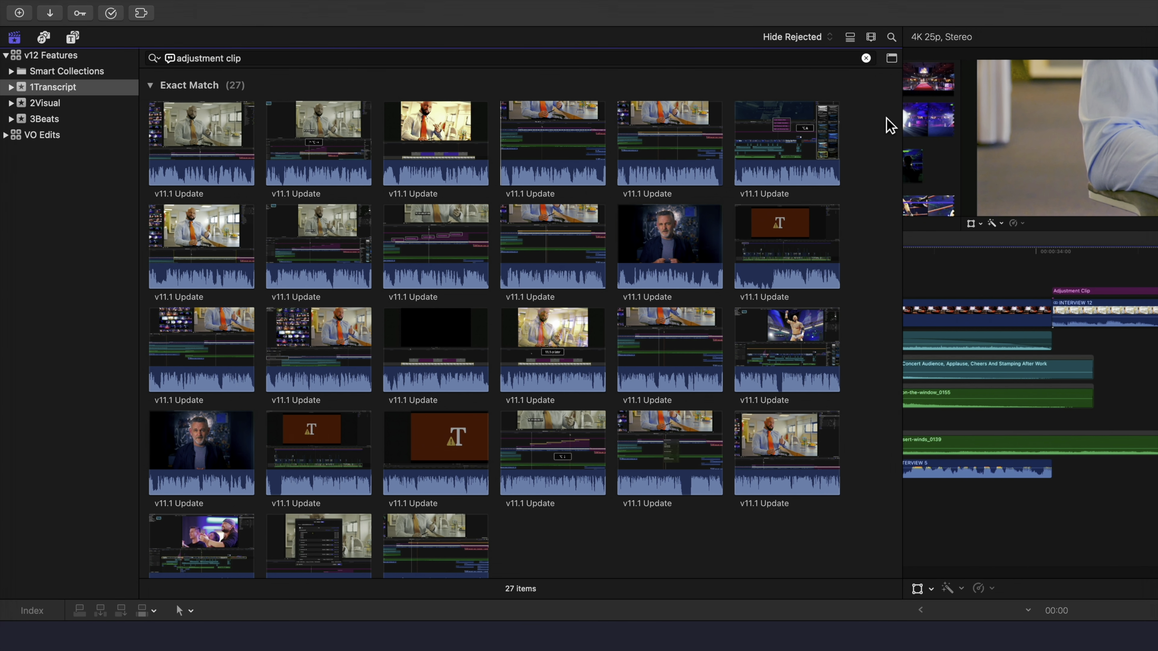
Create a smart collection from the "adjustment clip" transcript filter in the 1Transcript event and name it Adjustment Clip
{"action": "left_click", "coordinate": [891, 59]}
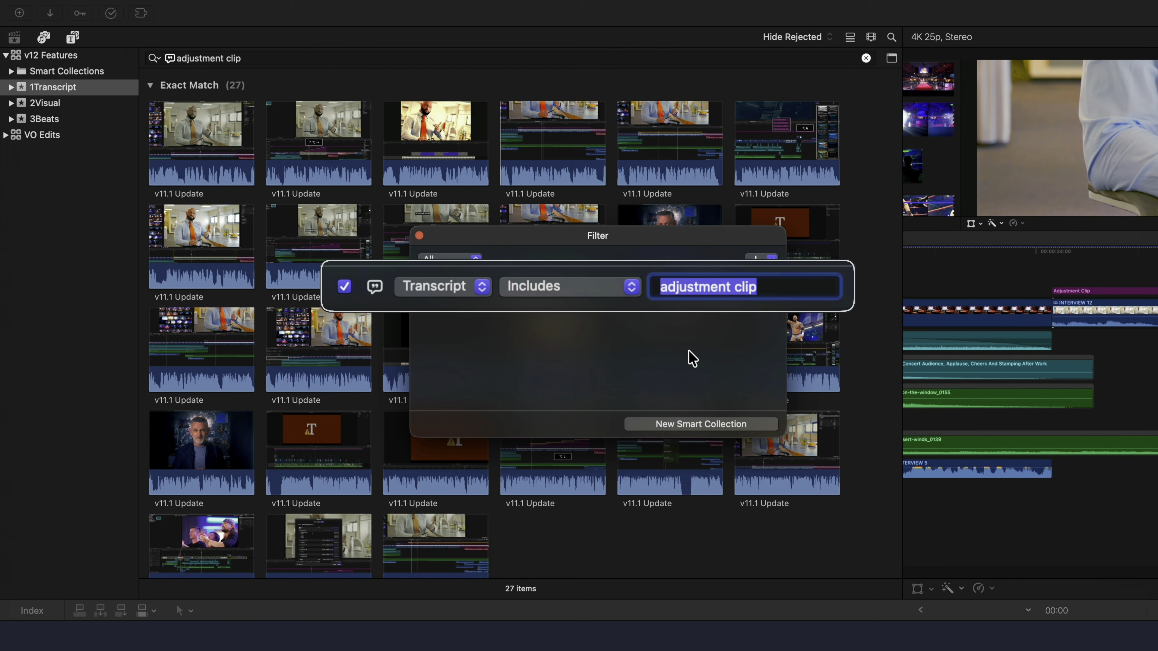
{"action": "left_click", "coordinate": [708, 423]}
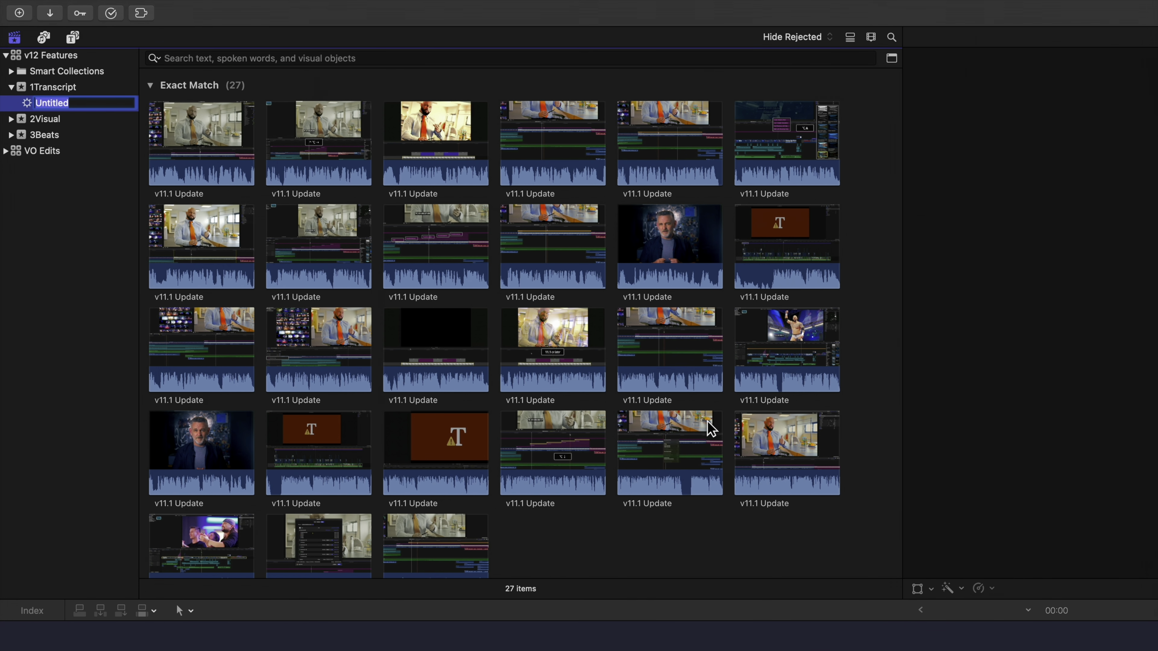
{"action": "key", "text": "Return"}
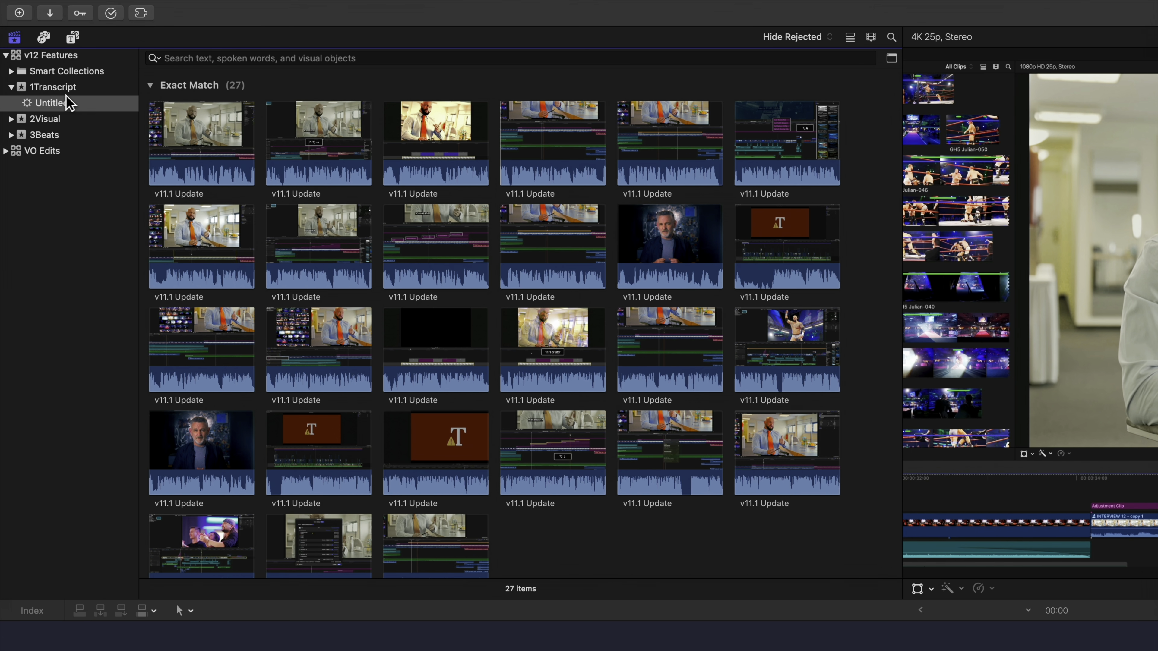
{"action": "left_click", "coordinate": [58, 103]}
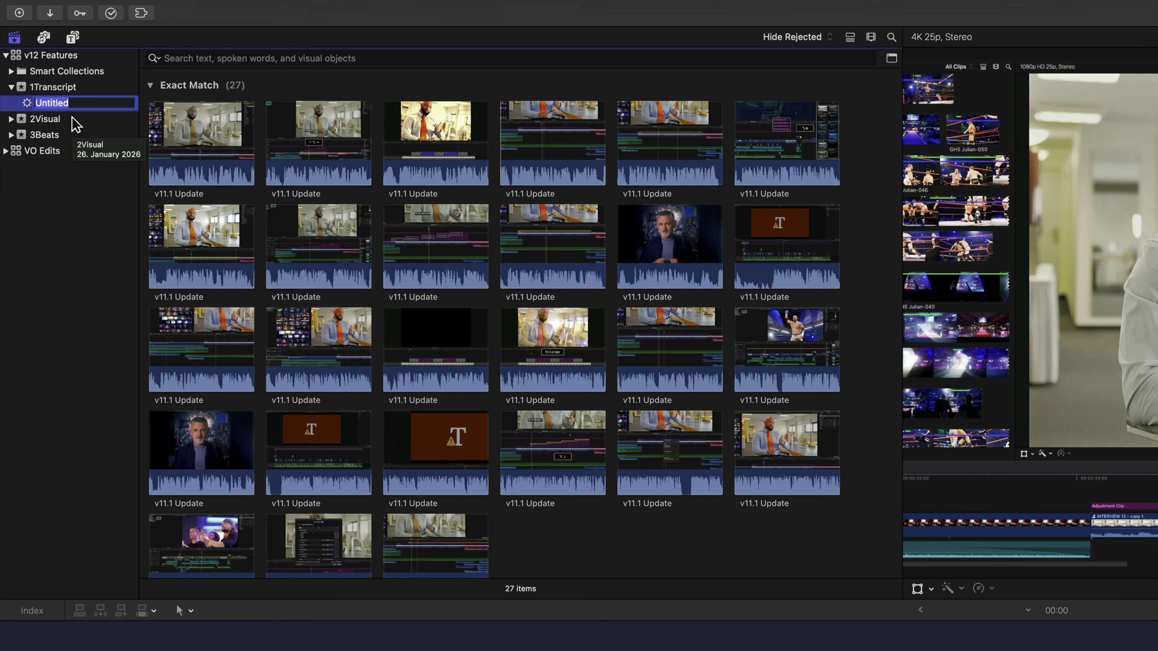
{"action": "type", "text": "Adjustment Clip"}
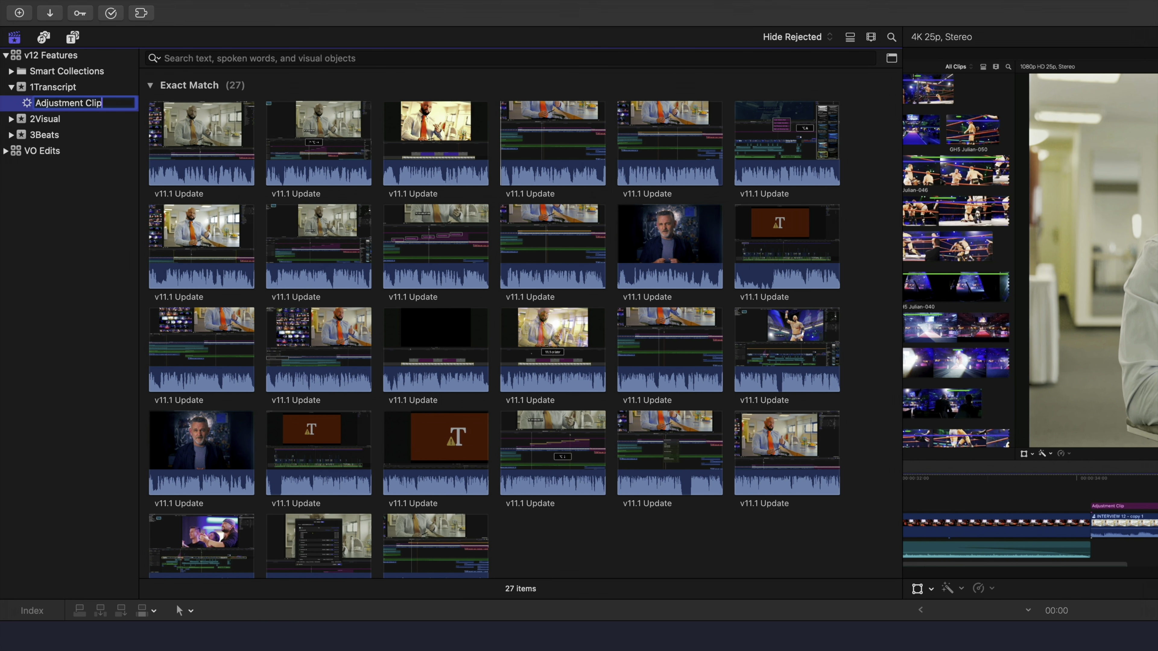
{"action": "key", "text": "Return"}
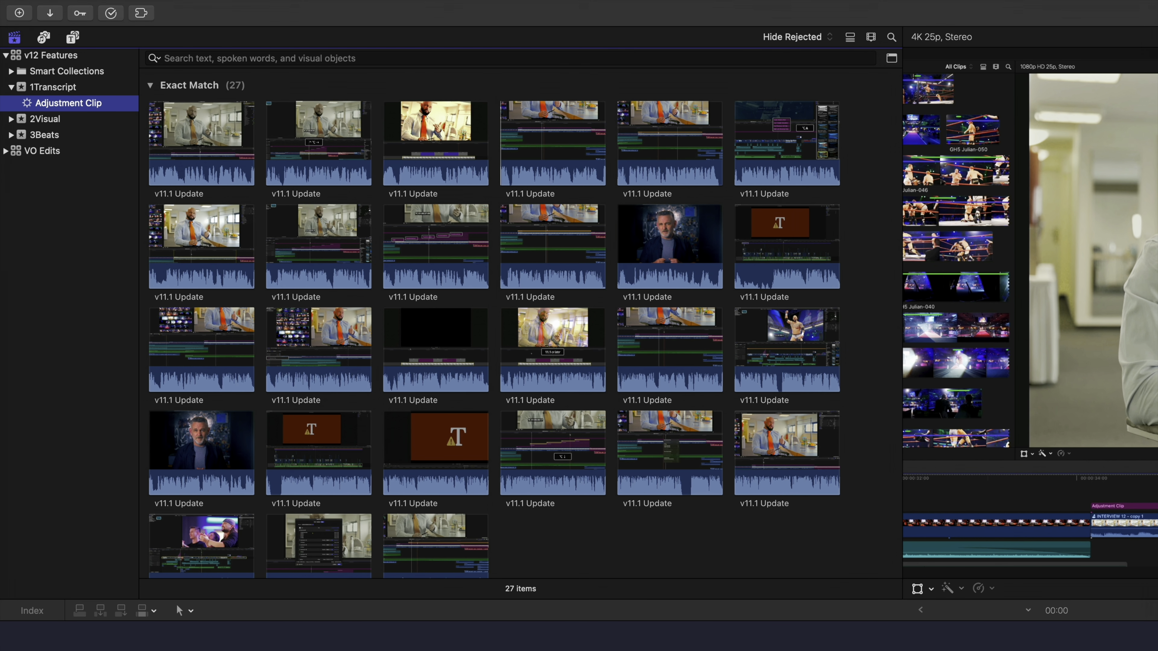
{"action": "left_click", "coordinate": [567, 520]}
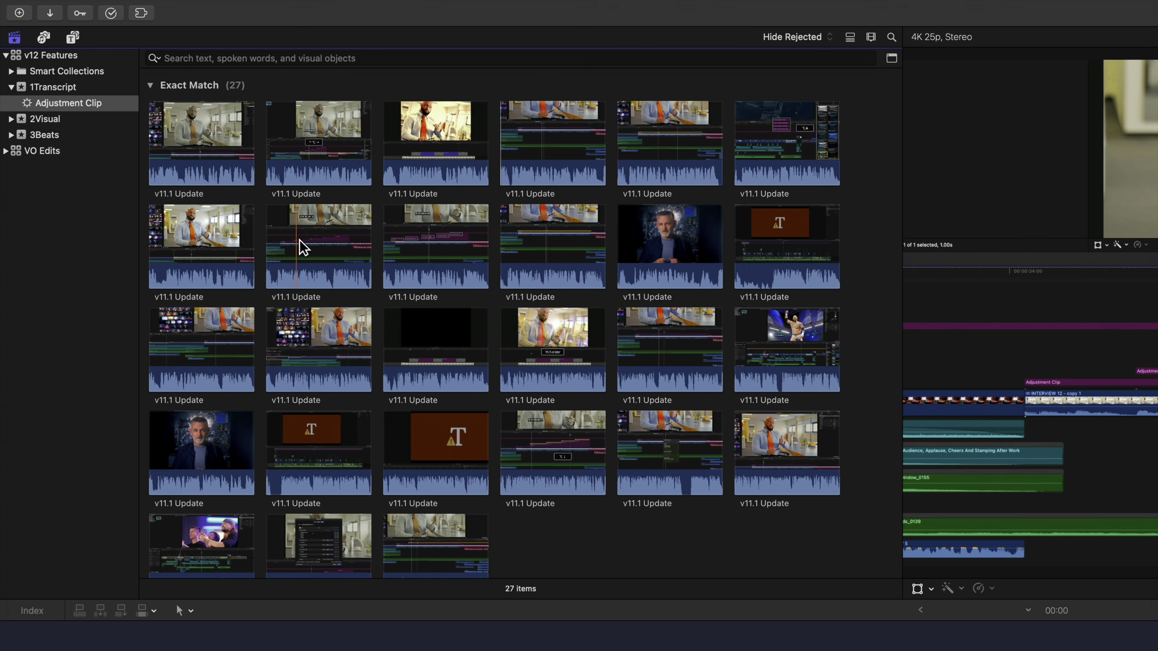
Select the first eleven clips of the Adjustment Clip collection and view their ranges in the 1Transcript event as a list
{"action": "left_click", "coordinate": [229, 146]}
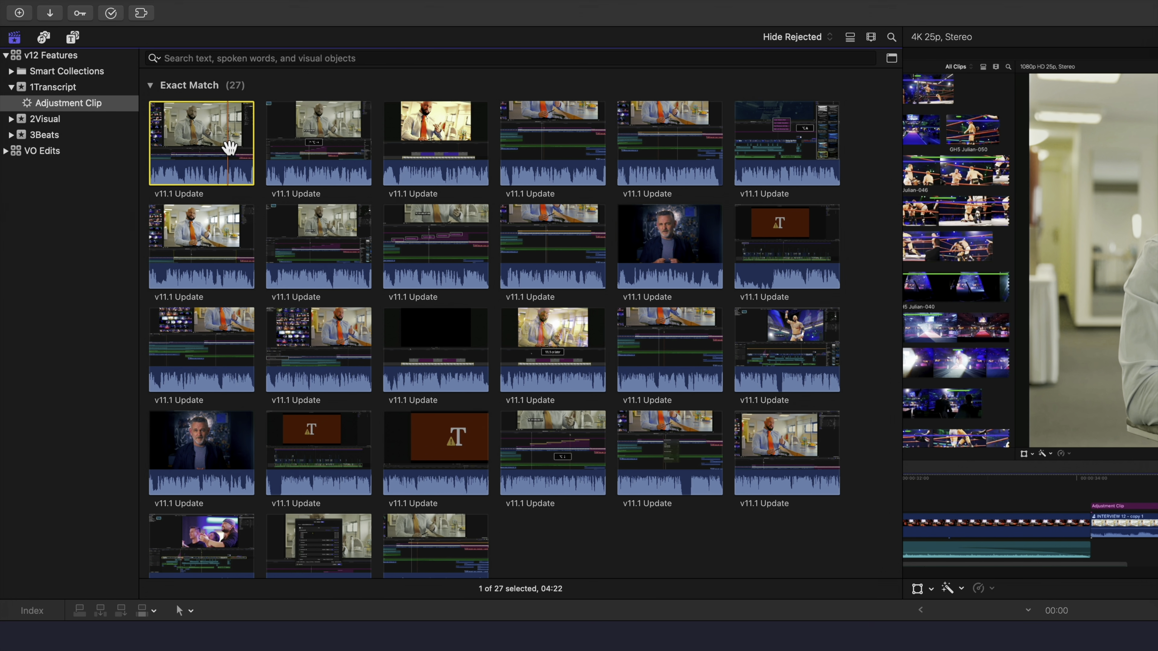
{"action": "left_click", "coordinate": [640, 266], "text": "shift"}
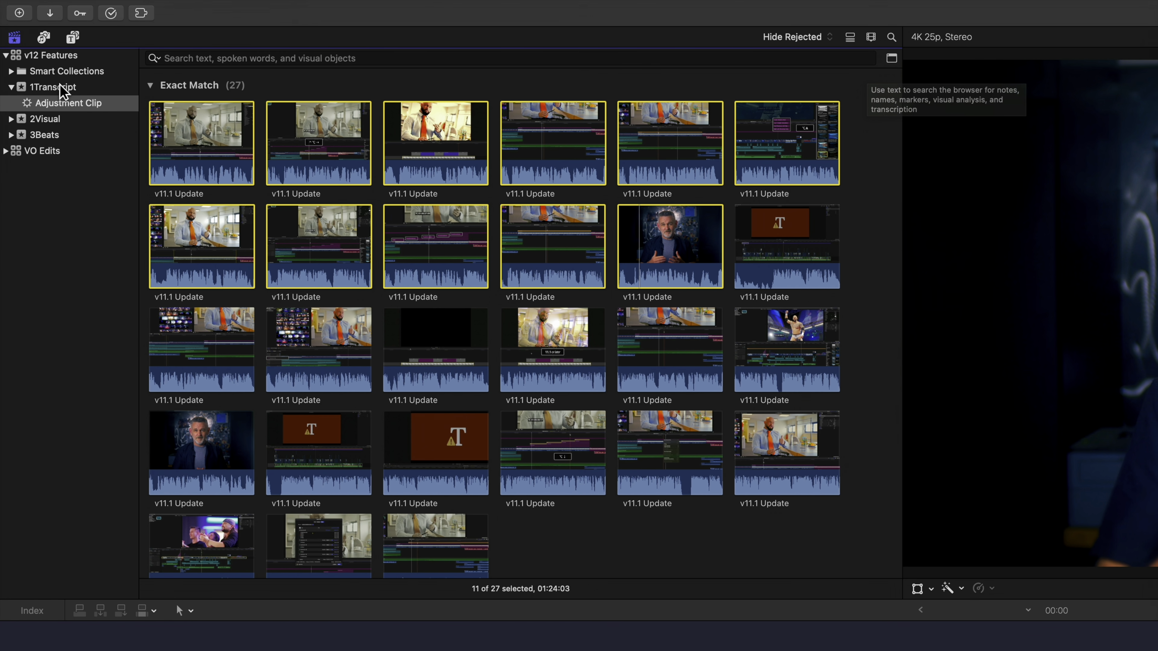
{"action": "left_click", "coordinate": [64, 90]}
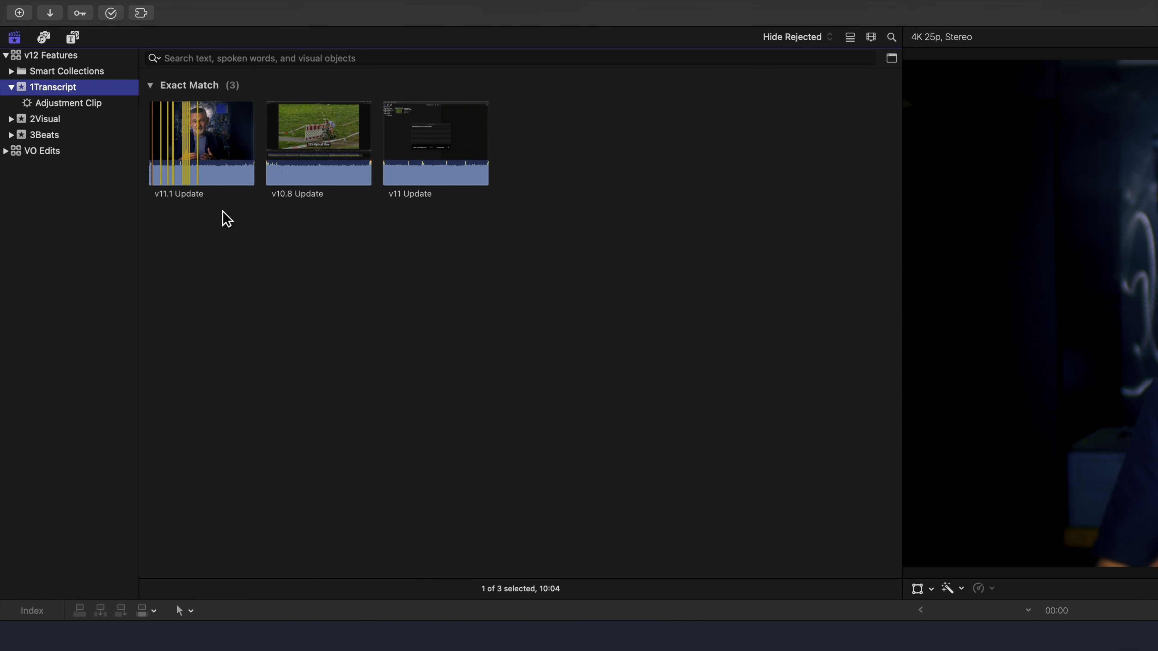
{"action": "left_click", "coordinate": [220, 173]}
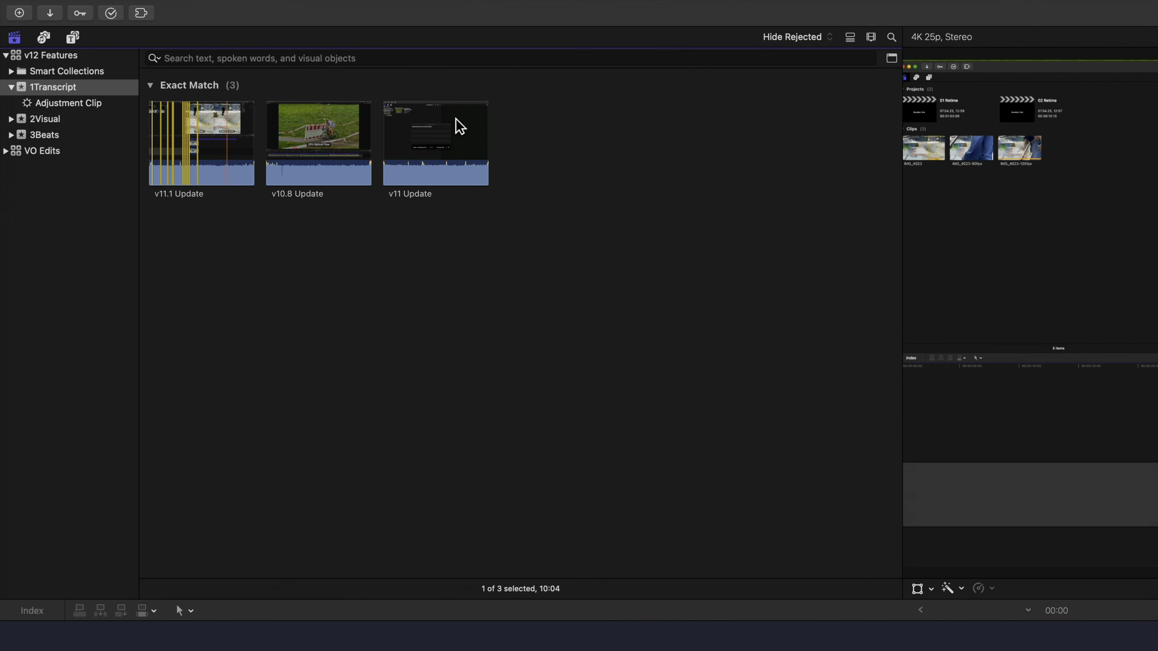
{"action": "left_click", "coordinate": [850, 37]}
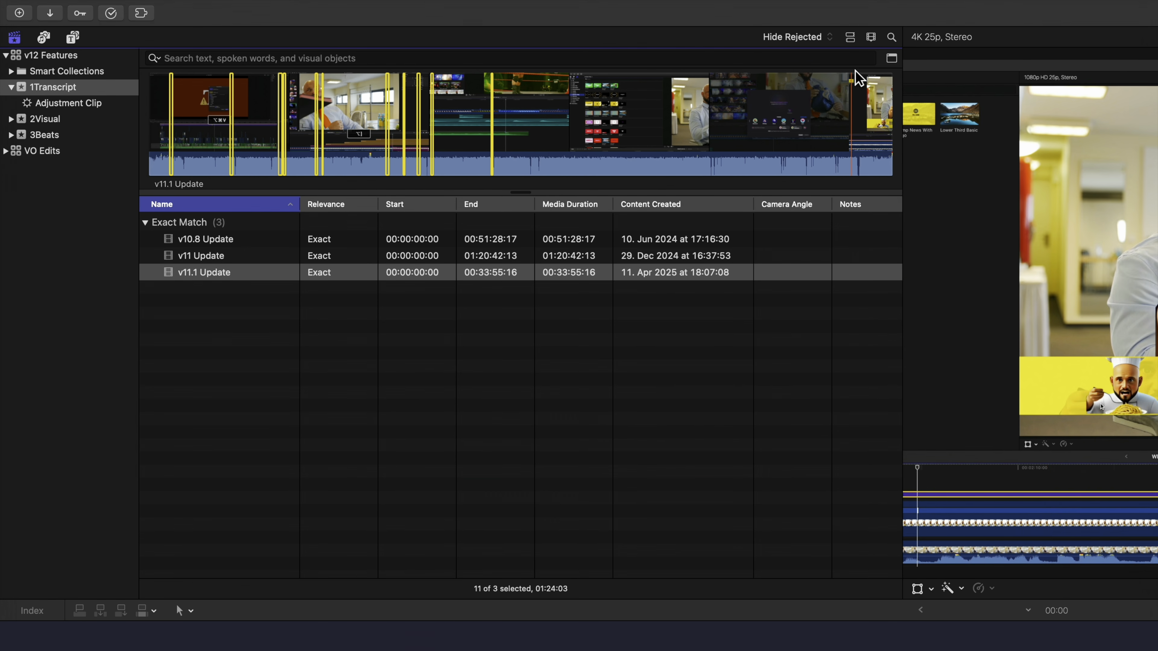
Add a Media Analysis rule to the 1Transcript event's filter and look through its analysis type and availability options
{"action": "left_click", "coordinate": [891, 58]}
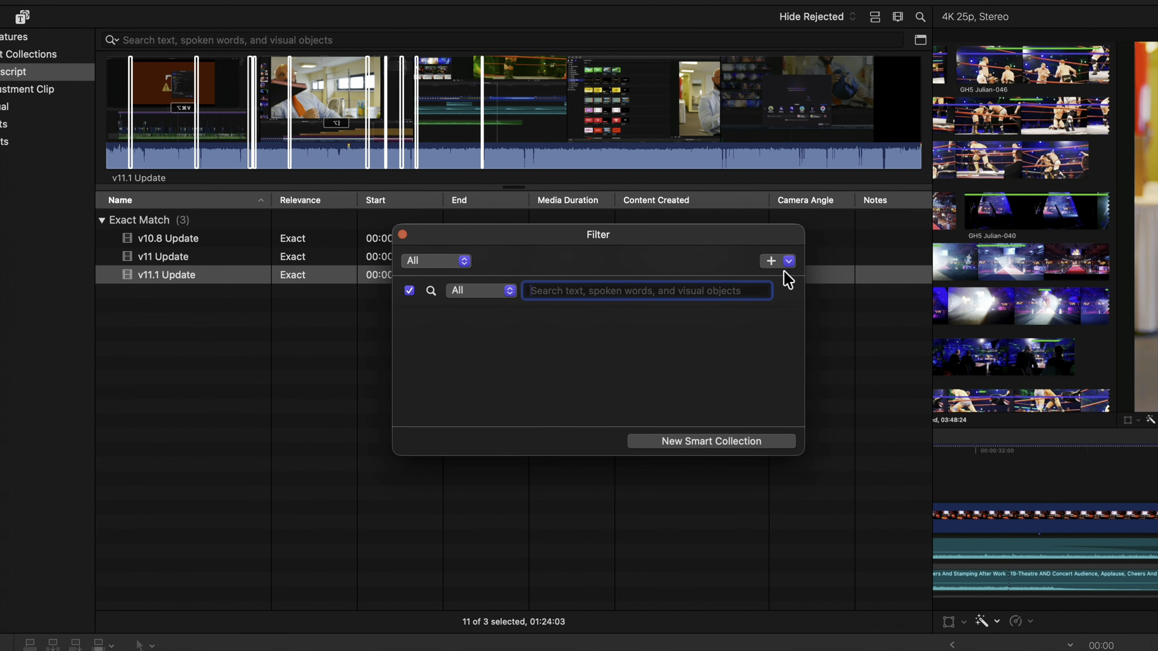
{"action": "left_click", "coordinate": [778, 260]}
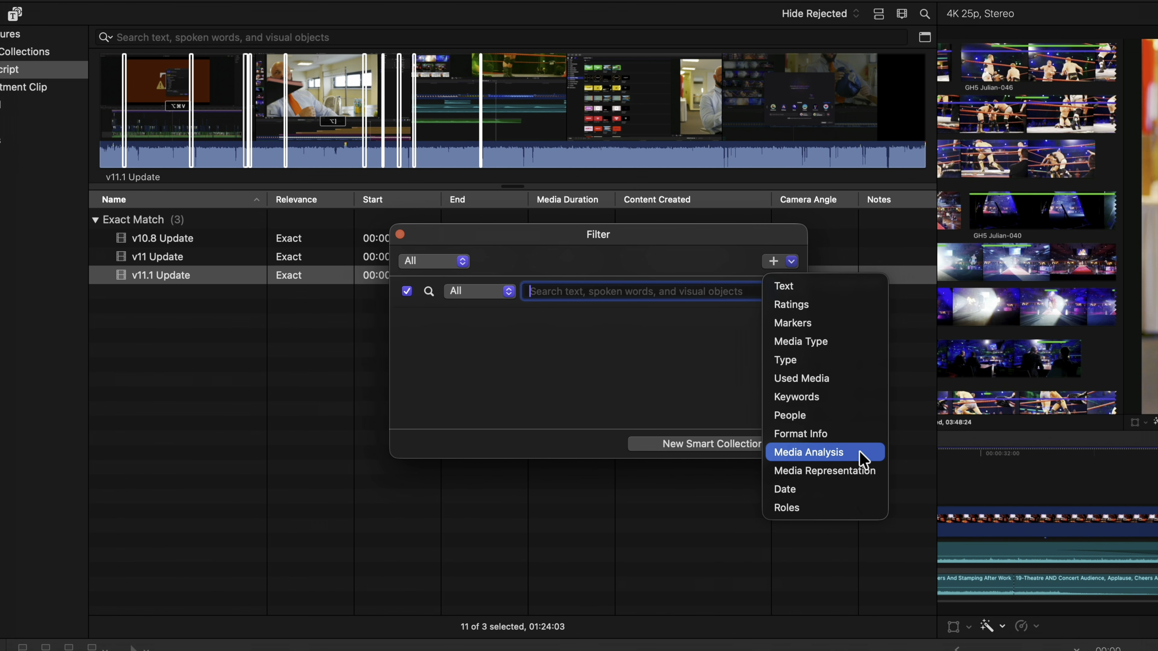
{"action": "left_click", "coordinate": [863, 459]}
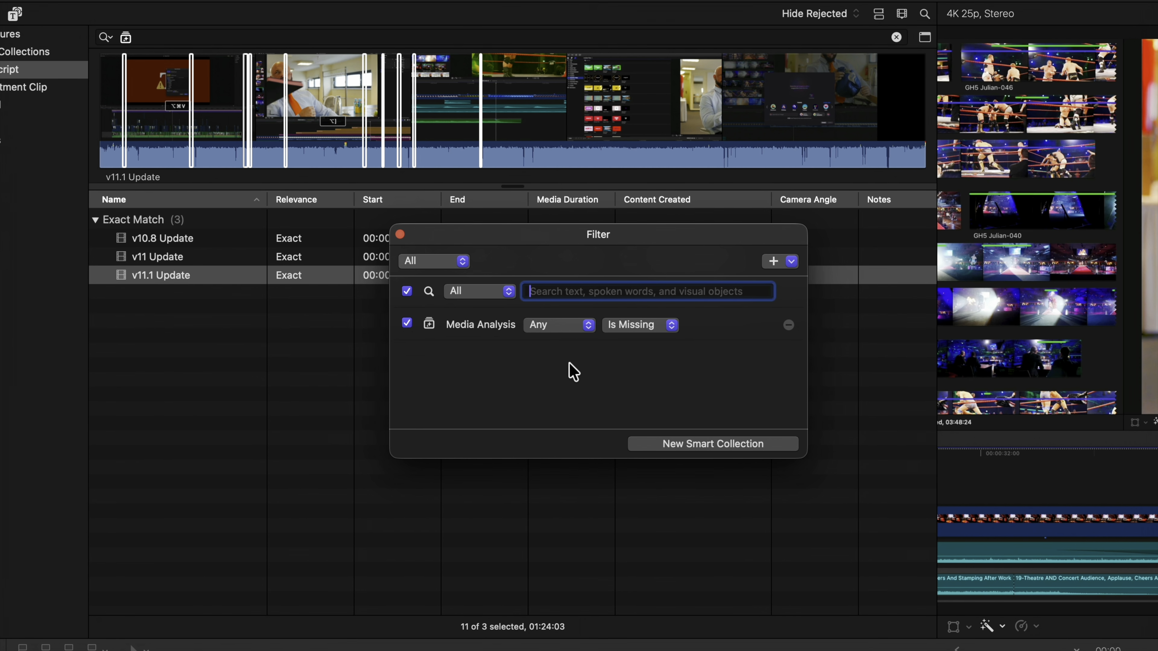
{"action": "left_click", "coordinate": [588, 325]}
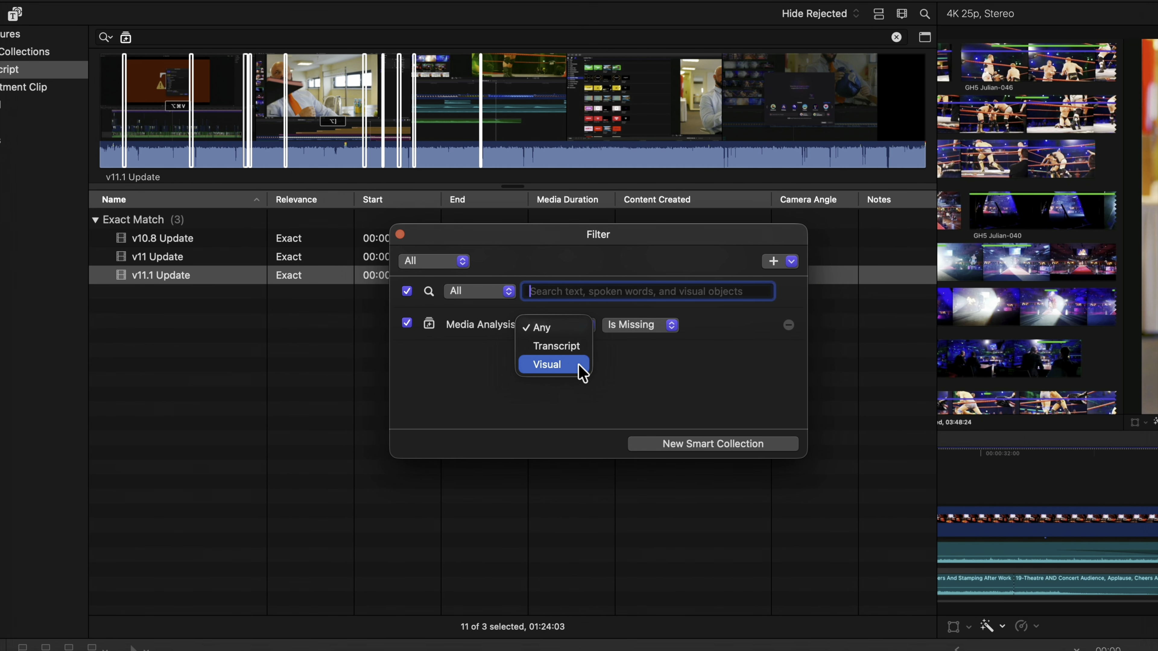
{"action": "left_click", "coordinate": [624, 361]}
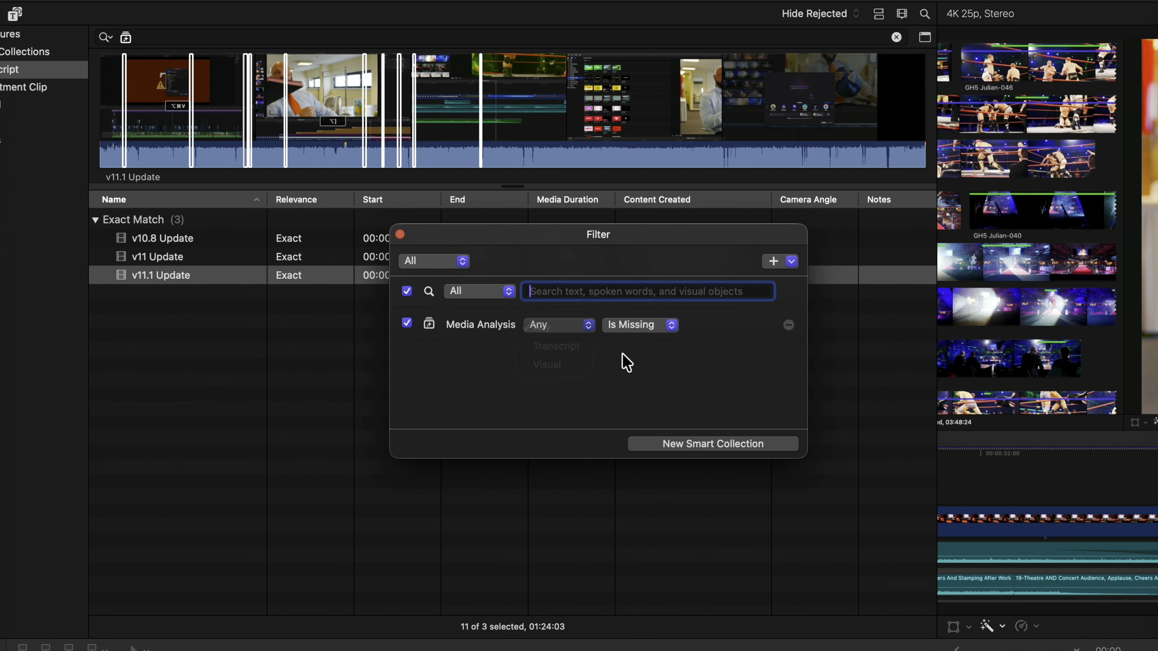
{"action": "left_click", "coordinate": [643, 331]}
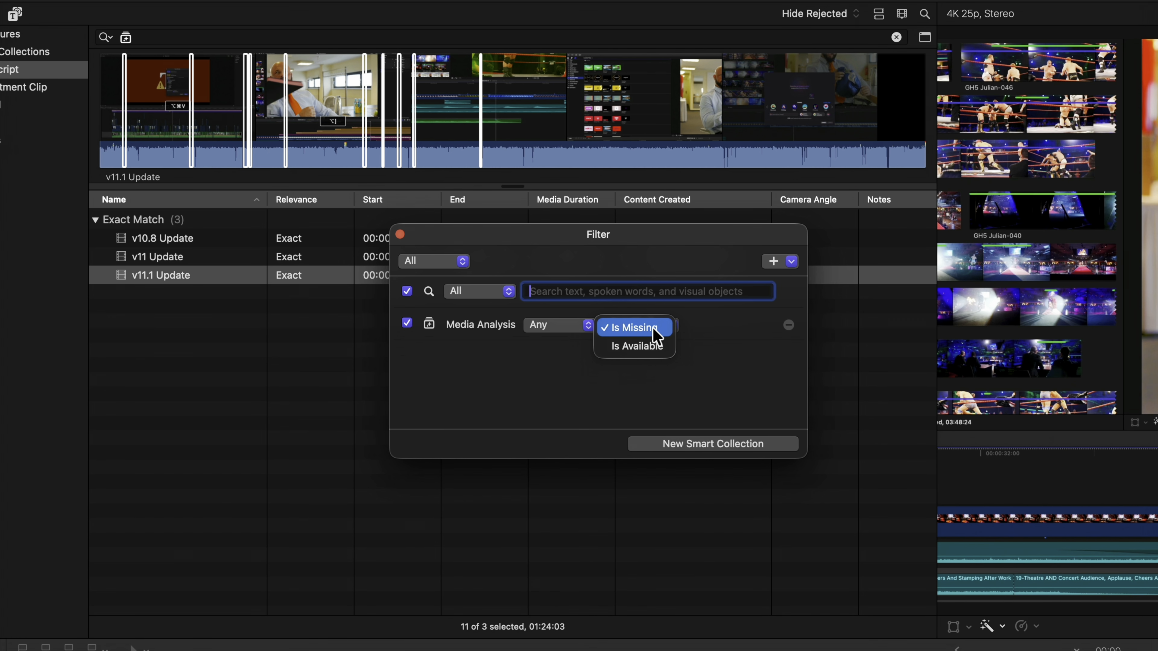
{"action": "left_click", "coordinate": [654, 375]}
Set the Media Analysis rule to Transcript and Is Available
{"action": "left_click", "coordinate": [569, 327]}
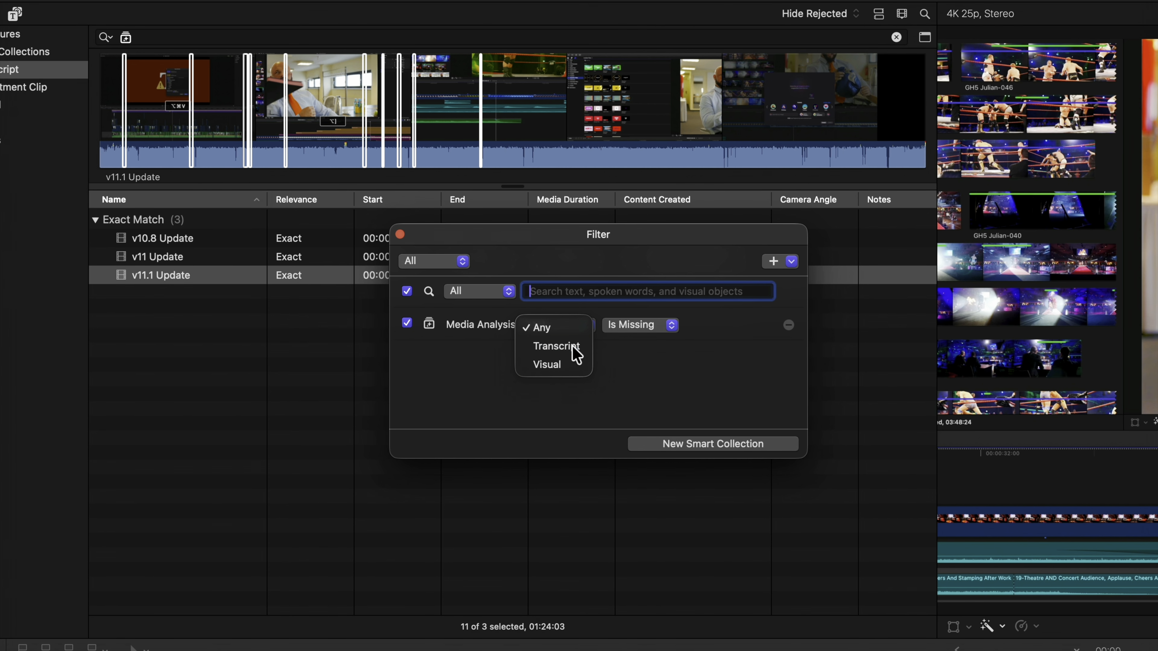
{"action": "left_click", "coordinate": [571, 347]}
{"action": "left_click", "coordinate": [643, 337]}
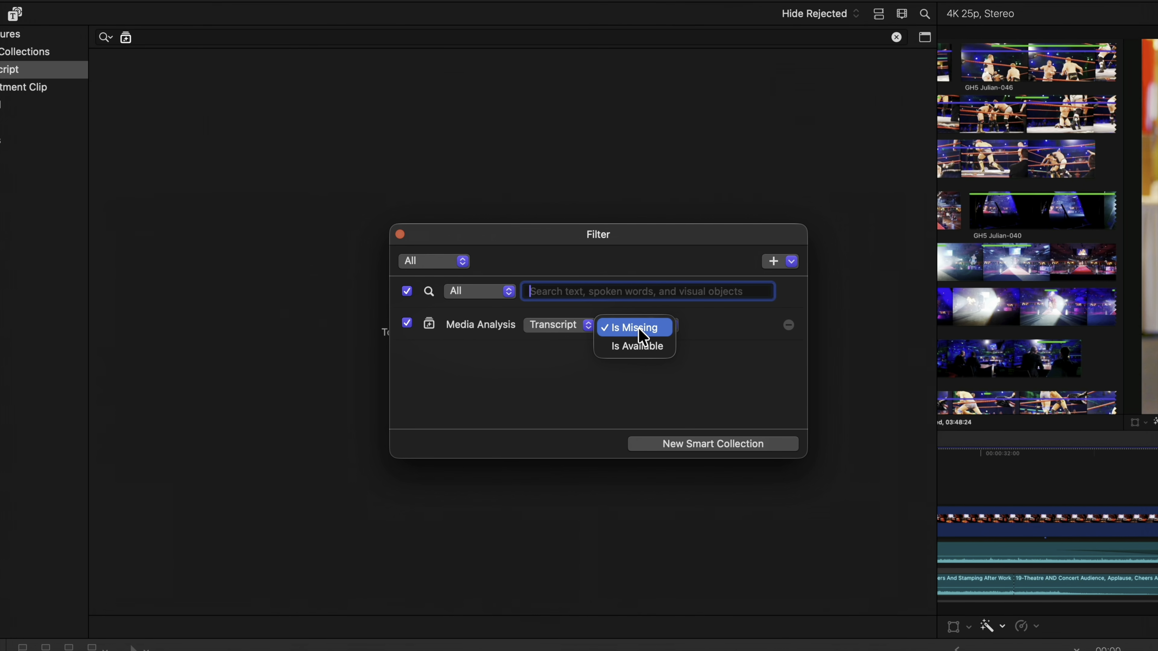
{"action": "left_click", "coordinate": [640, 346]}
Try Visual as the Media Analysis rule's type and switch the rule back to Transcript
{"action": "left_click", "coordinate": [575, 331]}
{"action": "left_click", "coordinate": [566, 346]}
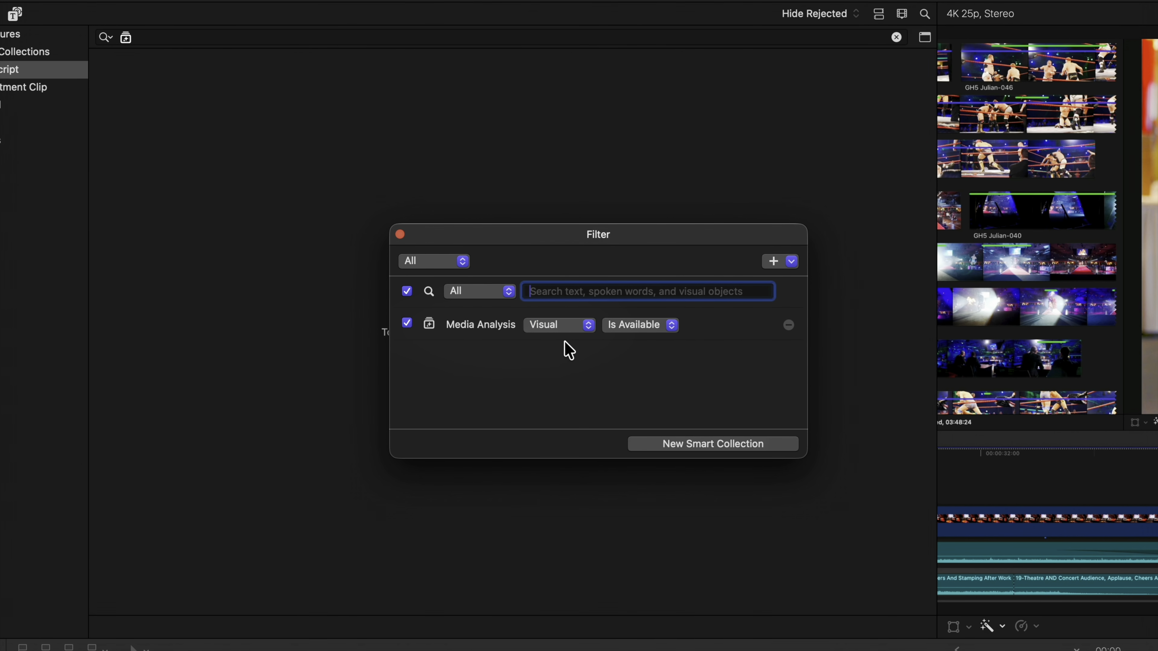
{"action": "left_click", "coordinate": [566, 325]}
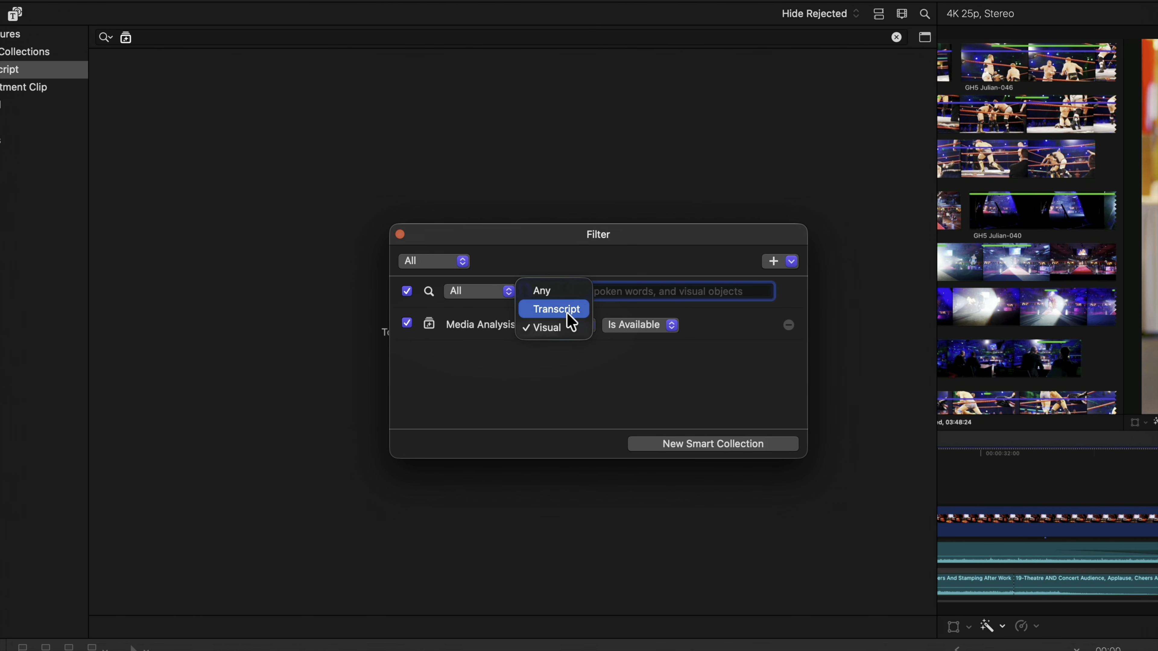
{"action": "left_click", "coordinate": [565, 313]}
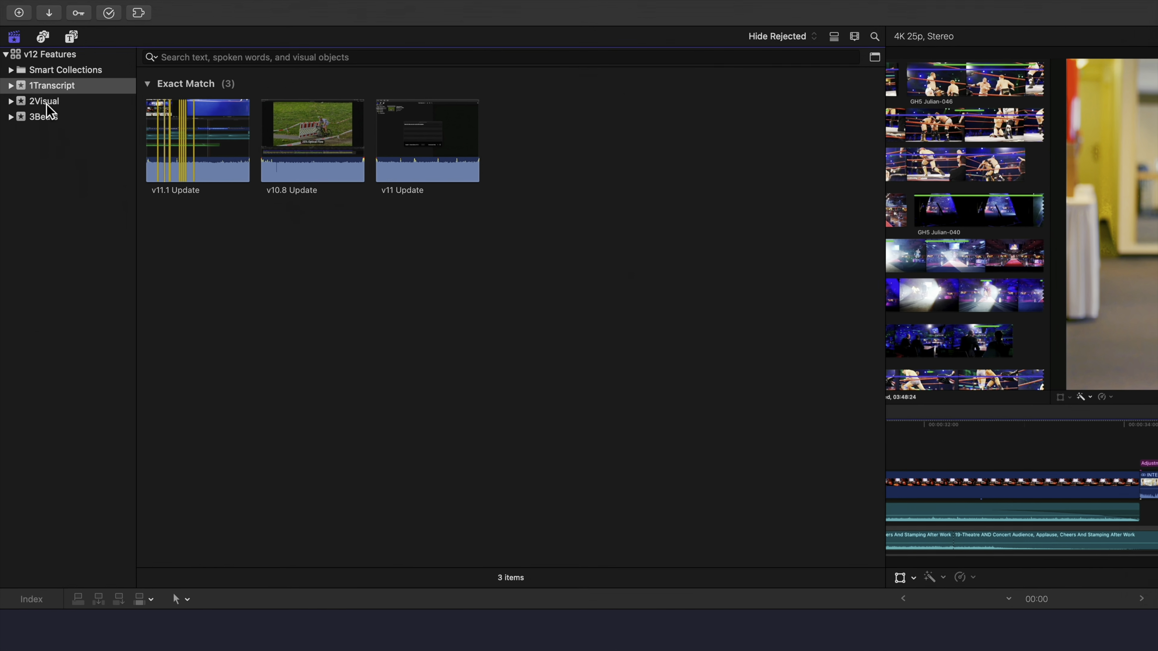
Import the Footage 01 folder into the 2Visual event, leaving files in place and keeping Visual Search analysis enabled
{"action": "left_click", "coordinate": [26, 61]}
{"action": "left_click", "coordinate": [521, 301]}
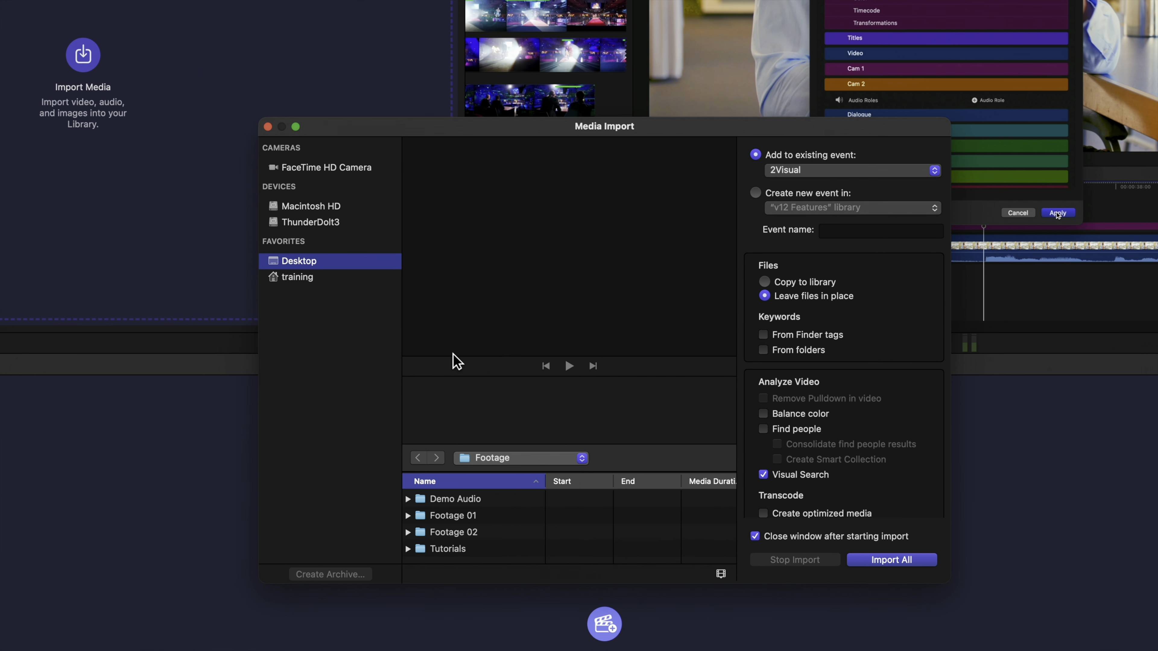
{"action": "scroll", "coordinate": [912, 427], "scroll_direction": "down", "scroll_amount": 5}
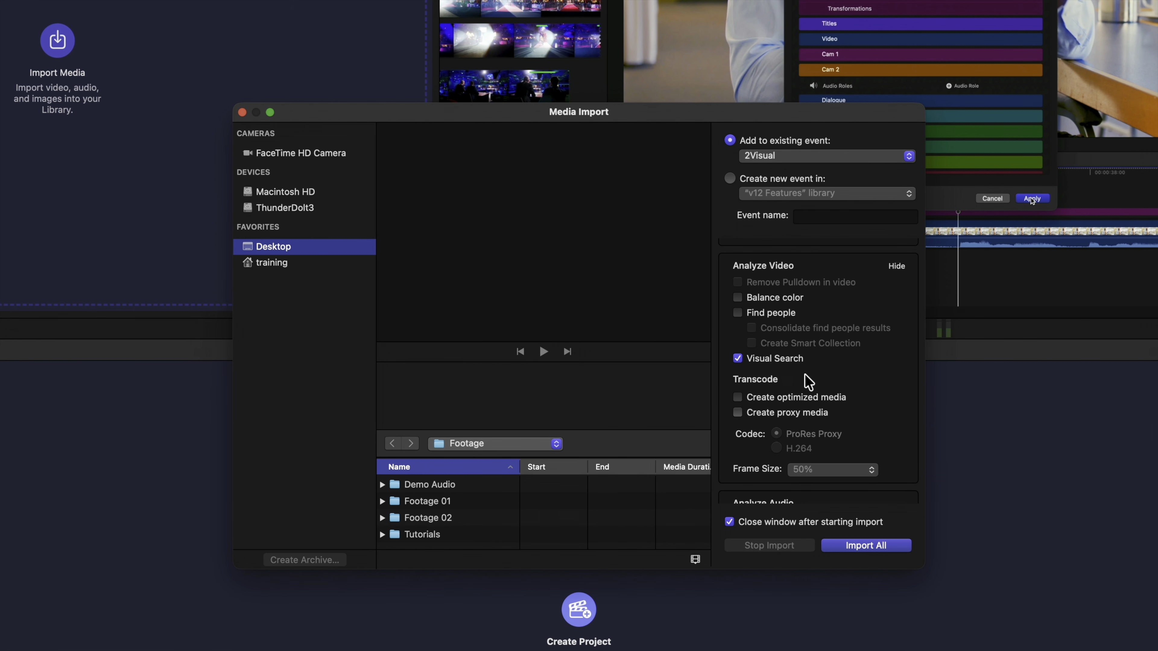
{"action": "left_click", "coordinate": [788, 360]}
{"action": "left_click", "coordinate": [788, 360]}
{"action": "left_click", "coordinate": [423, 501]}
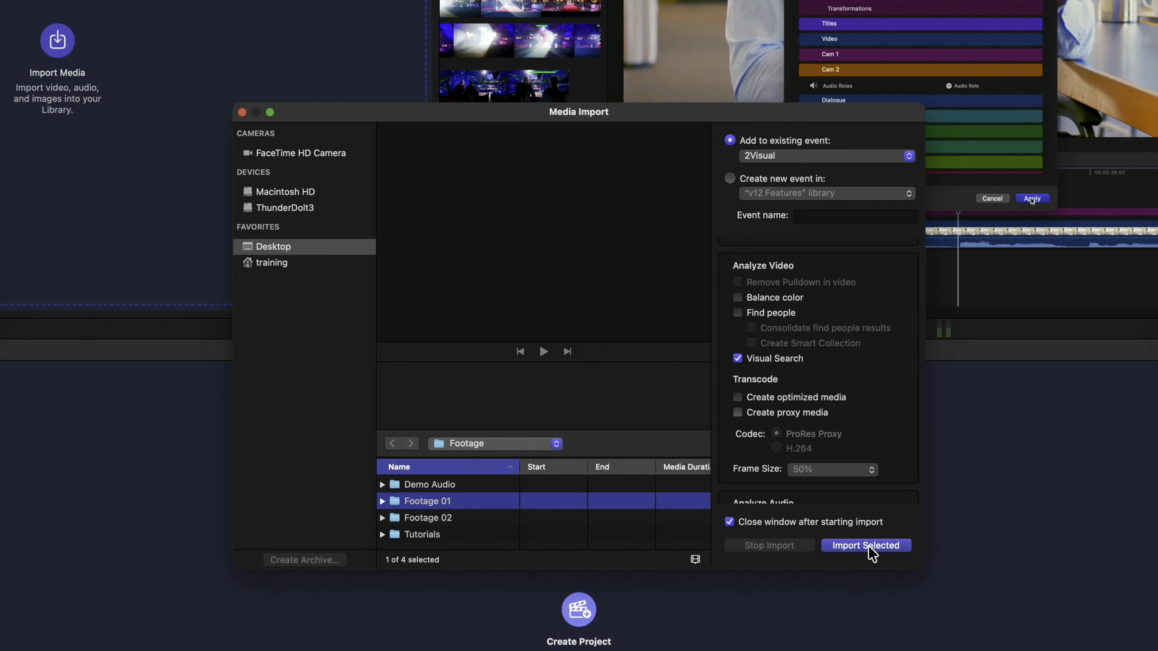
{"action": "left_click", "coordinate": [868, 546]}
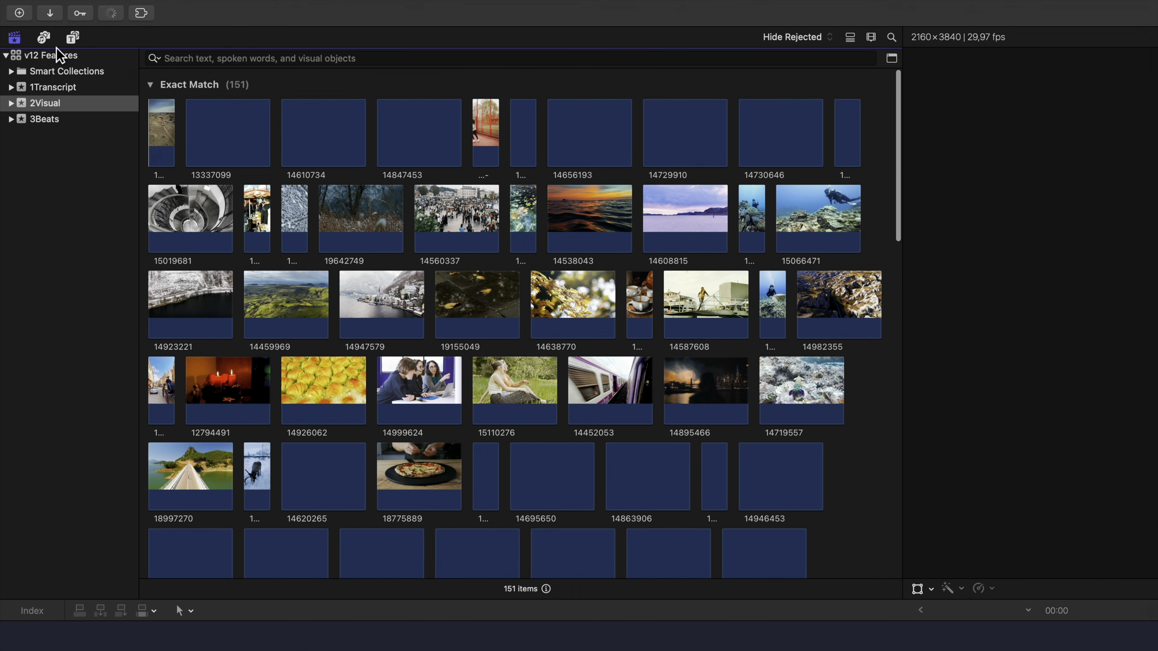
Check the progress of Transcoding and Analysis in the background tasks and close the task list
{"action": "left_click", "coordinate": [109, 14]}
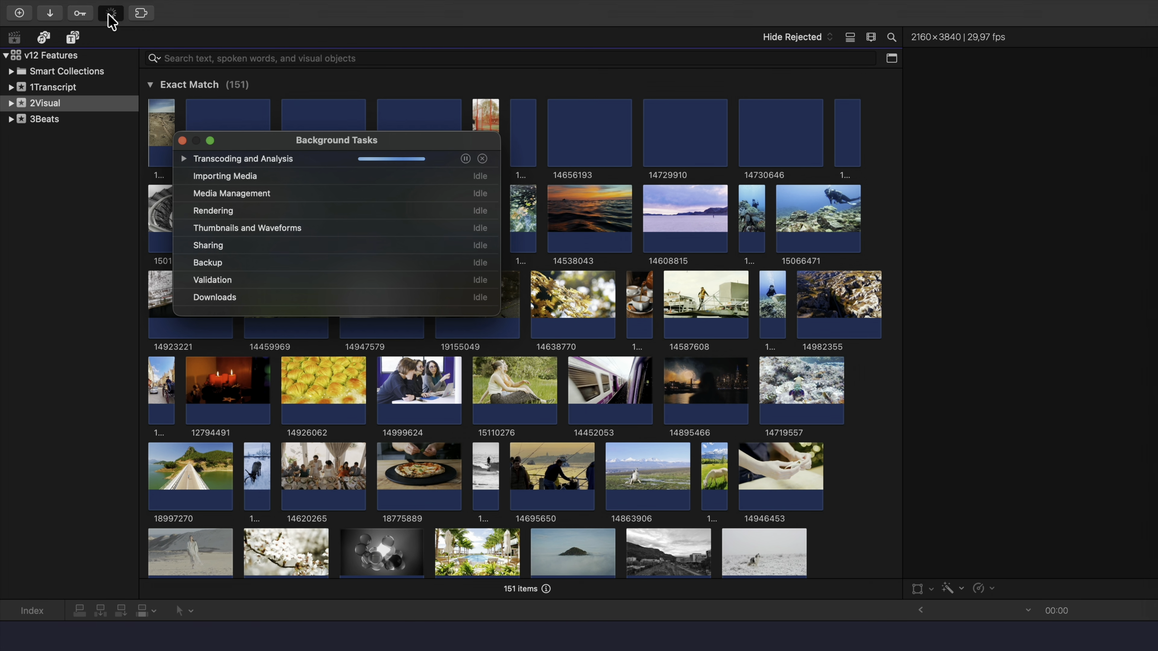
{"action": "left_click", "coordinate": [185, 159]}
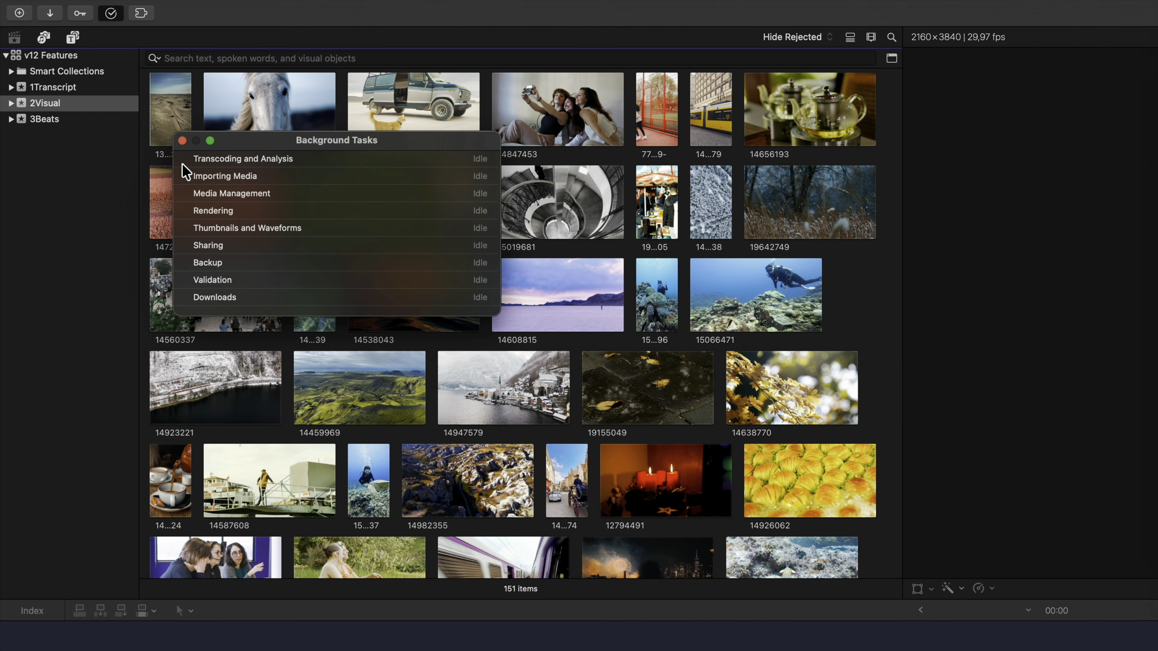
{"action": "left_click", "coordinate": [182, 140]}
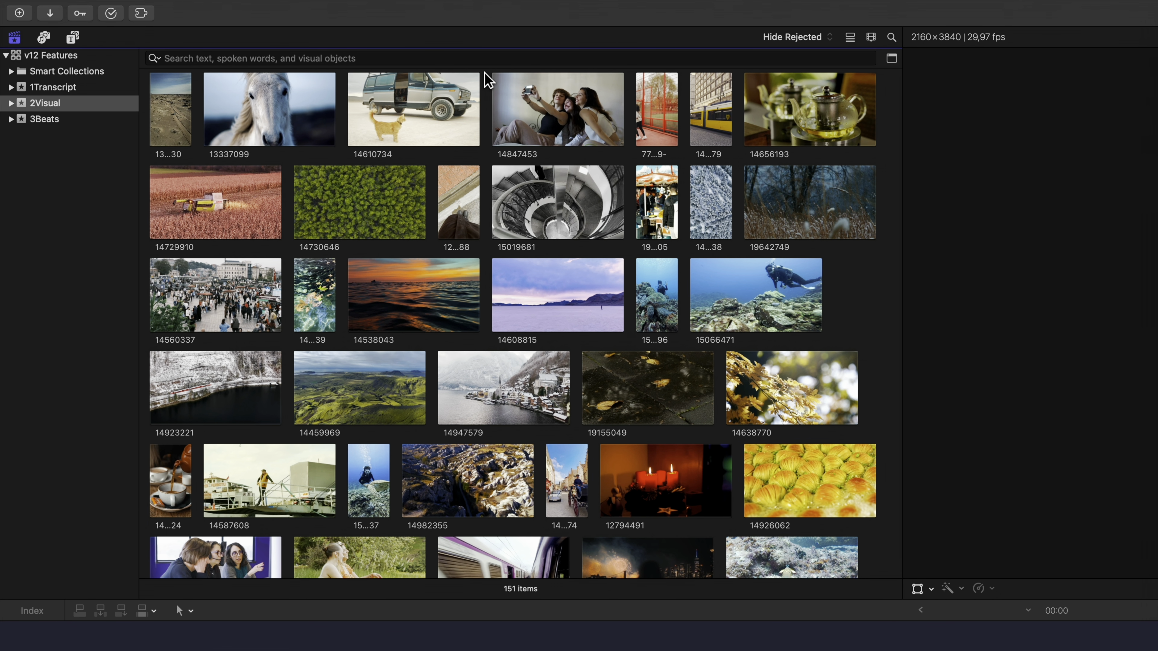
Limit the 2Visual event's search to Visual, search for "climbing" and preview the matching clip
{"action": "scroll", "coordinate": [488, 80], "scroll_direction": "up", "scroll_amount": 2}
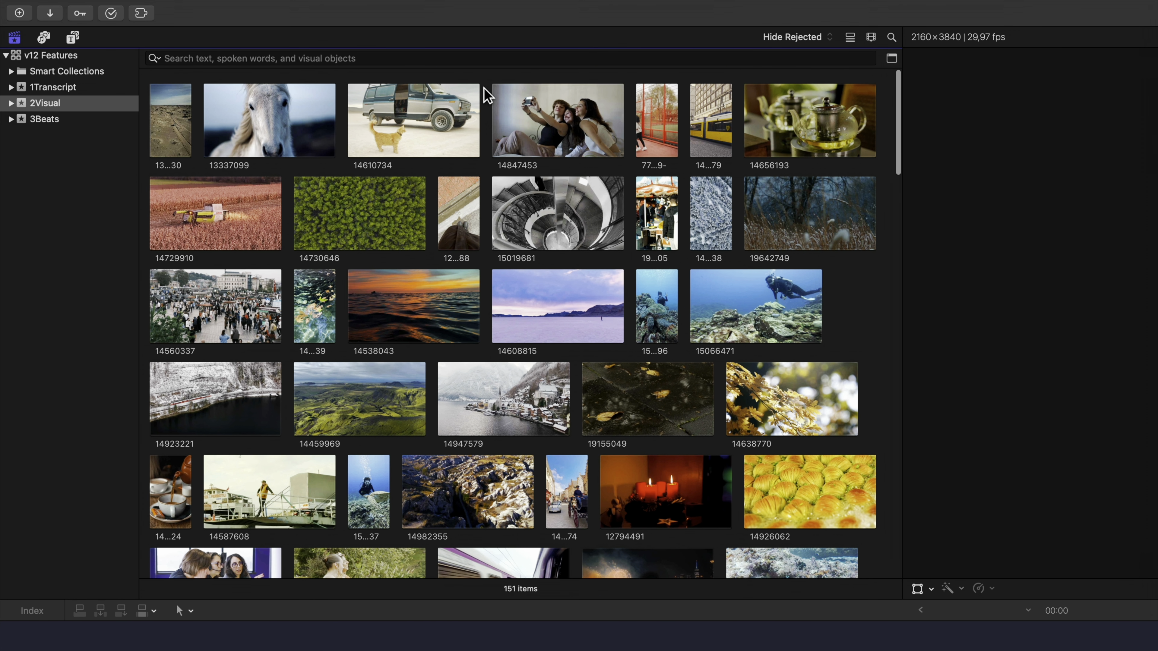
{"action": "scroll", "coordinate": [487, 82], "scroll_direction": "down", "scroll_amount": 15}
{"action": "scroll", "coordinate": [487, 93], "scroll_direction": "down", "scroll_amount": 15}
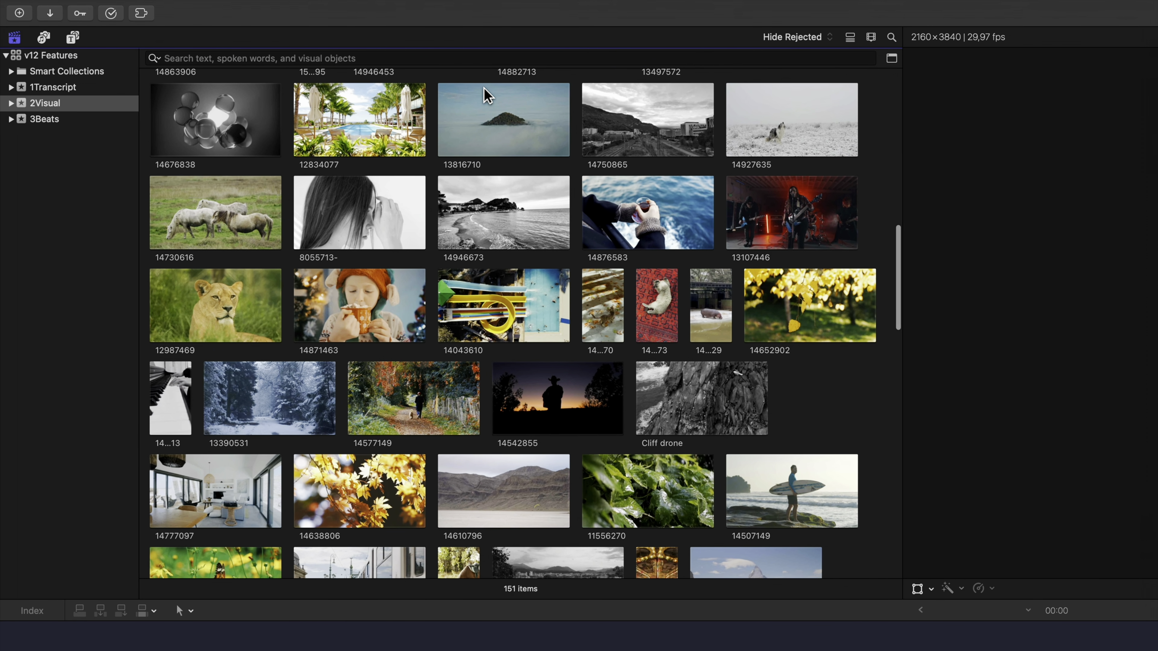
{"action": "scroll", "coordinate": [484, 96], "scroll_direction": "up", "scroll_amount": 10}
{"action": "scroll", "coordinate": [484, 95], "scroll_direction": "up", "scroll_amount": 10}
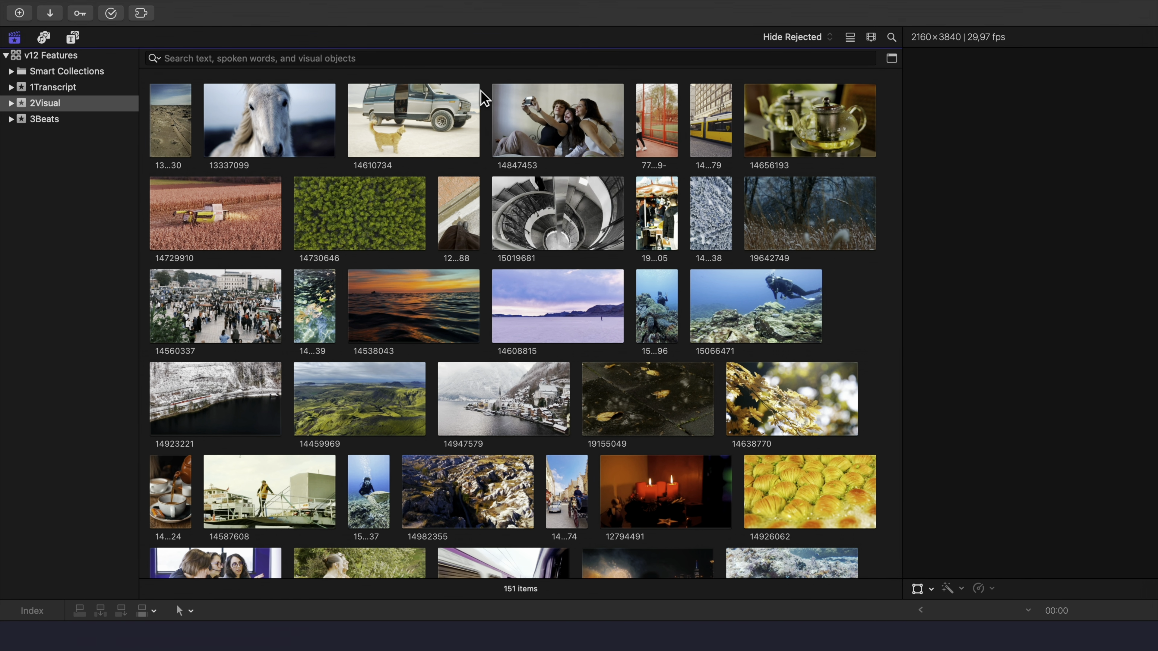
{"action": "left_click", "coordinate": [153, 59]}
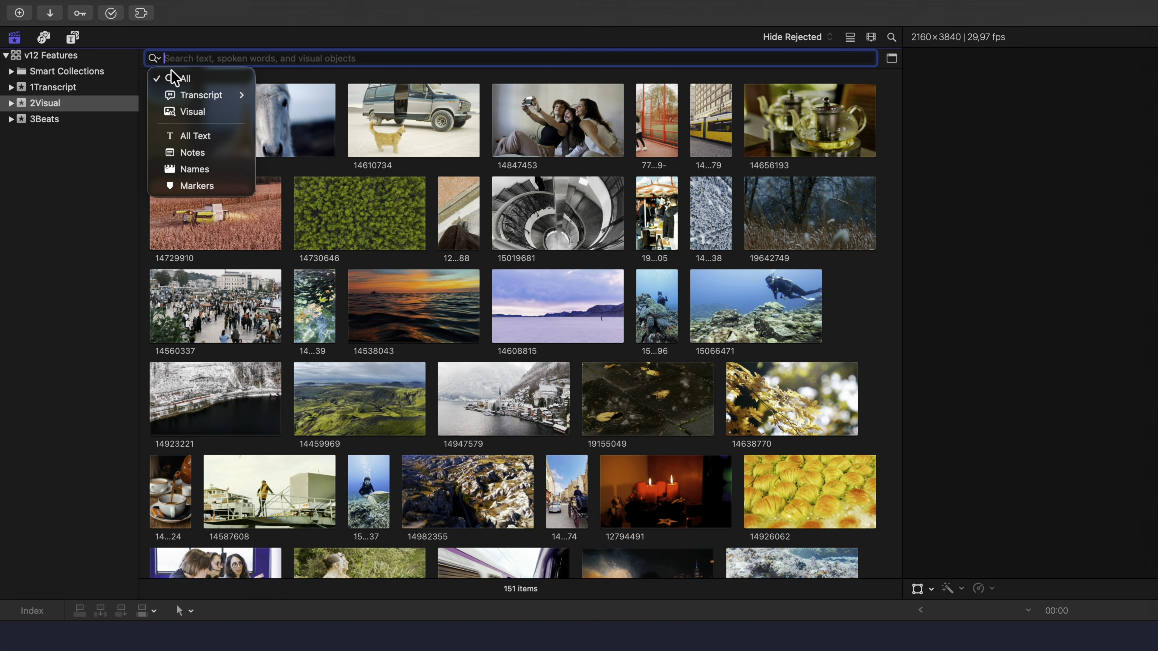
{"action": "left_click", "coordinate": [226, 114]}
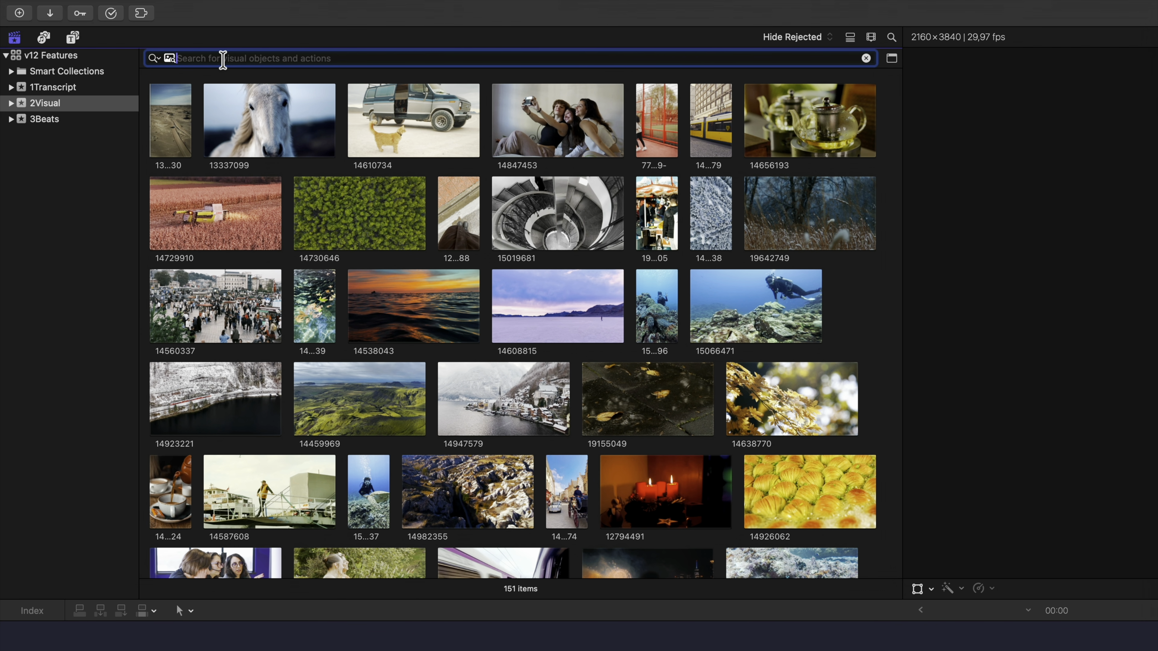
{"action": "type", "text": "climbin"}
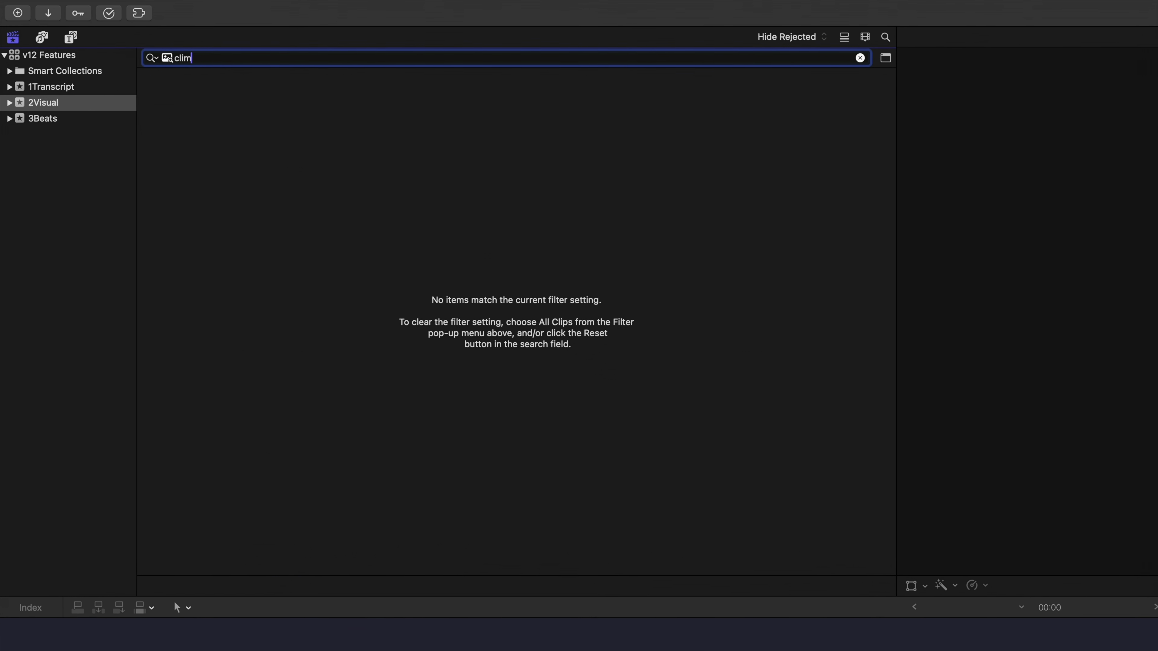
{"action": "type", "text": "g"}
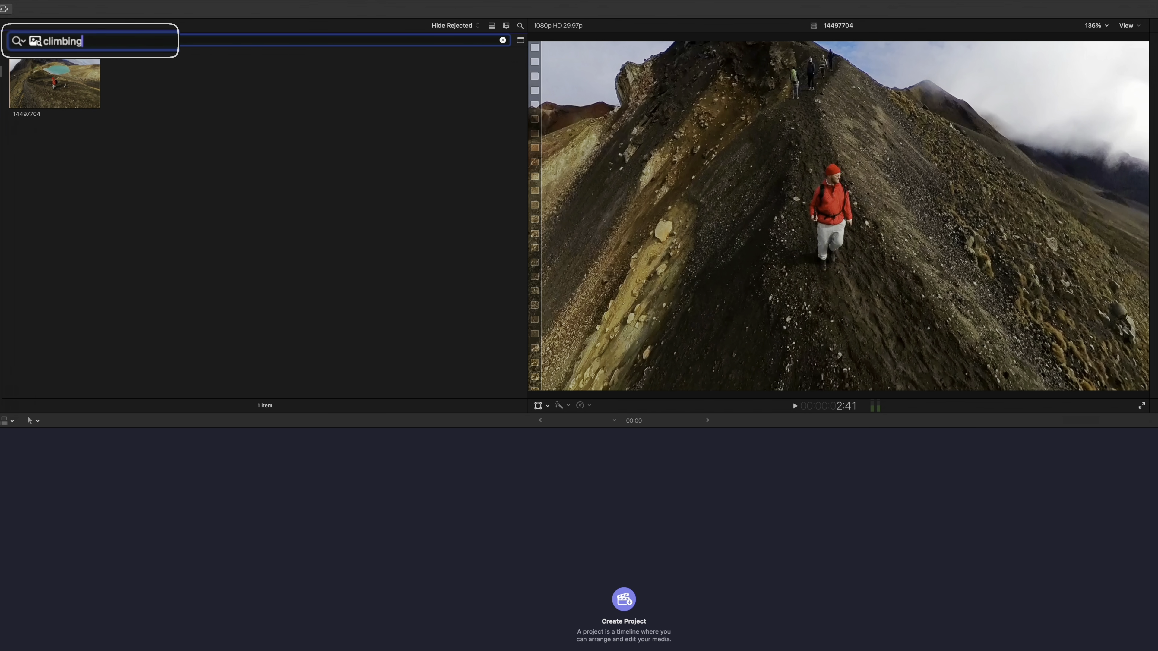
{"action": "left_click", "coordinate": [48, 81]}
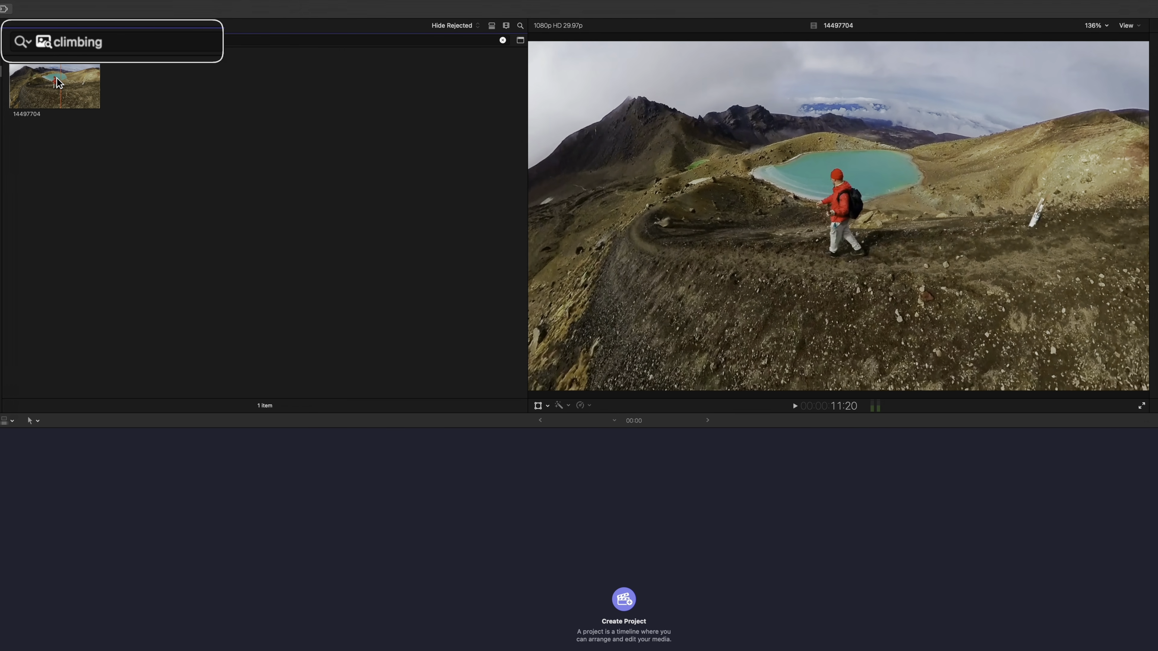
Extend the visual search to "climbing stairs", then play and select the matching clip
{"action": "left_click", "coordinate": [122, 40]}
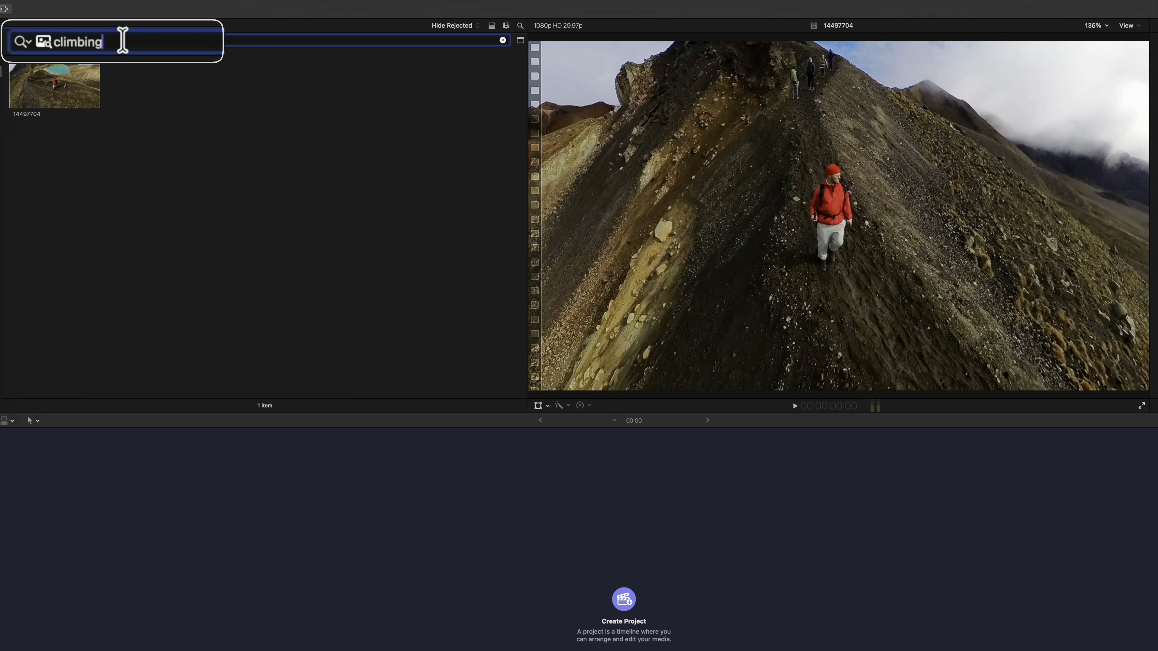
{"action": "type", "text": "stairs"}
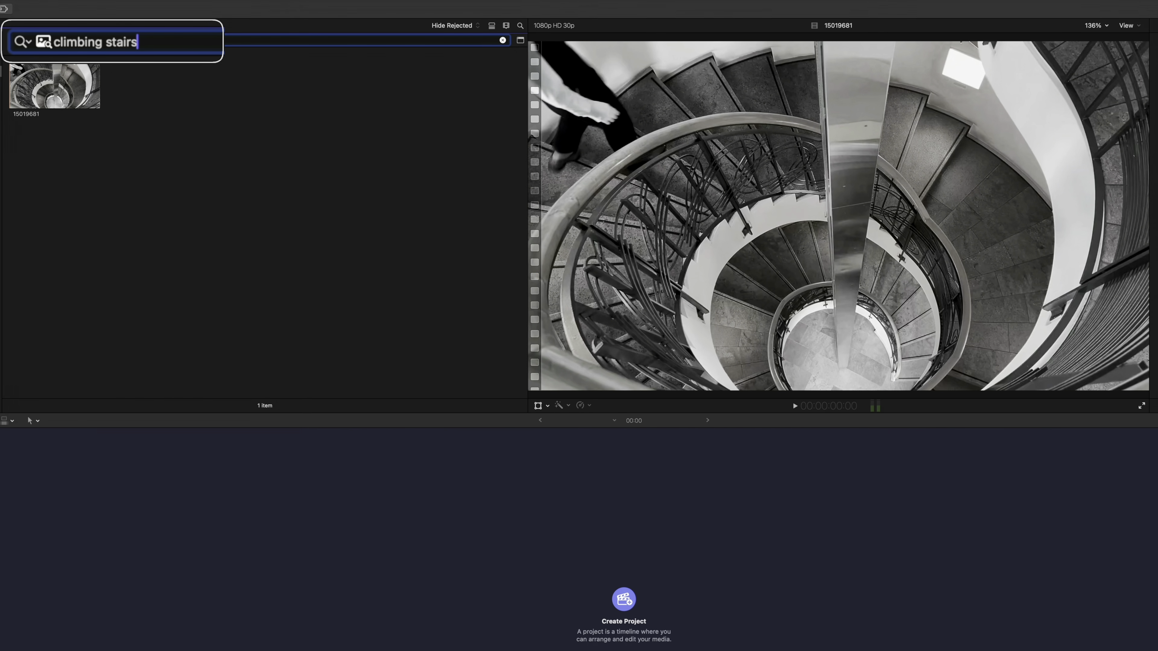
{"action": "key", "text": "Return"}
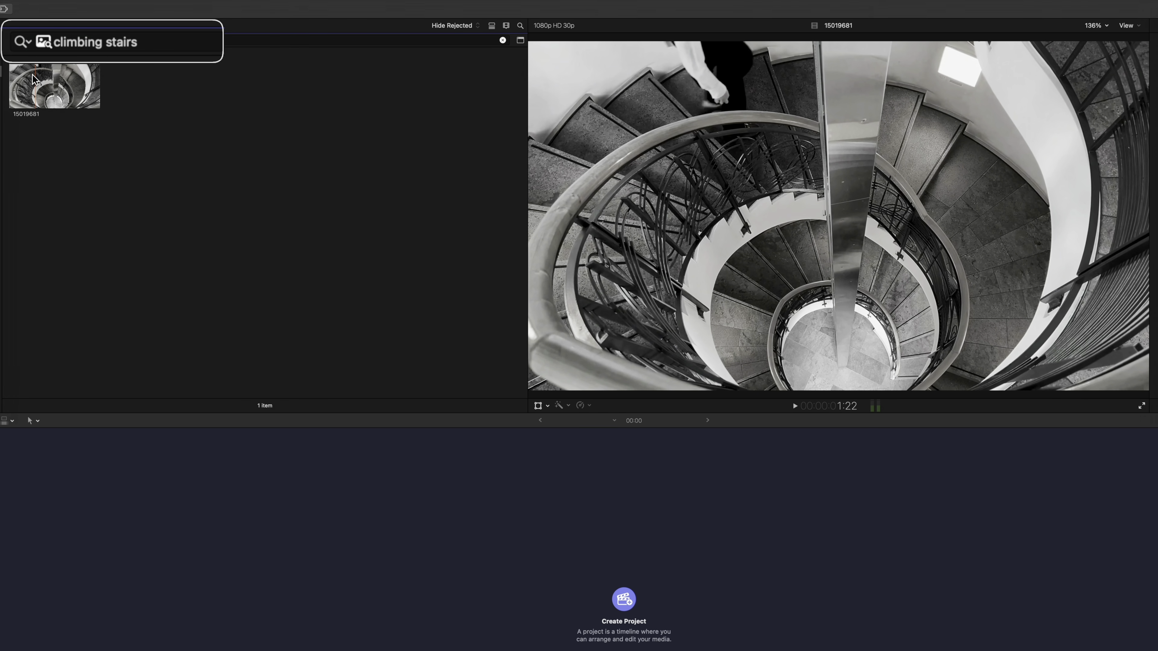
{"action": "key", "text": "space"}
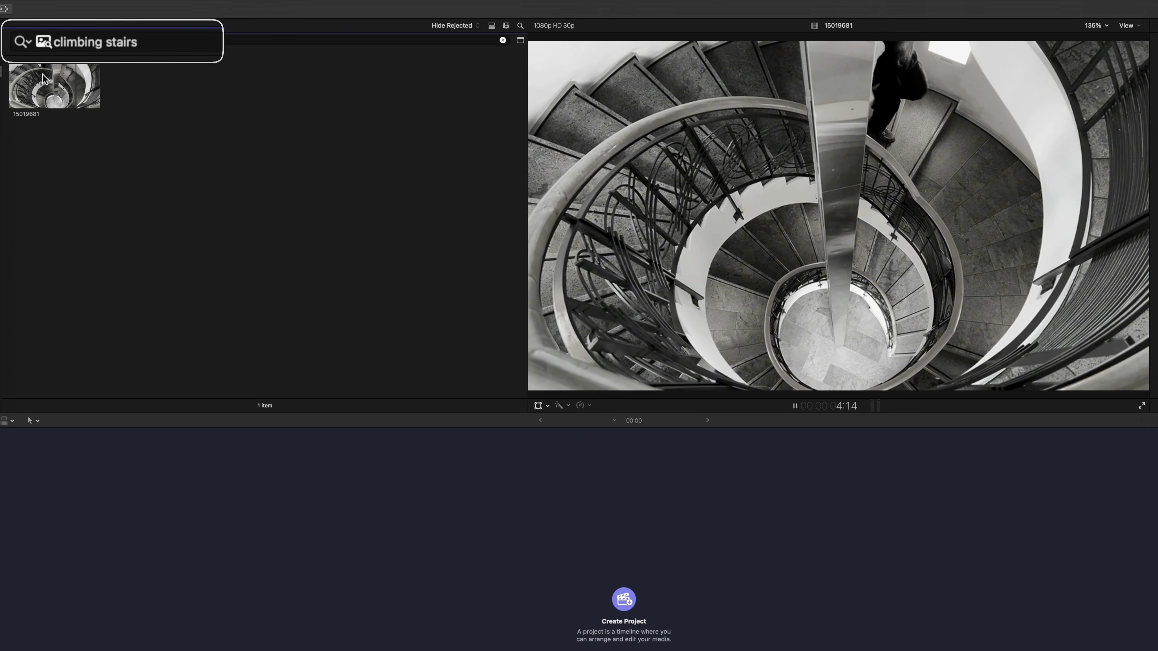
{"action": "key", "text": "space"}
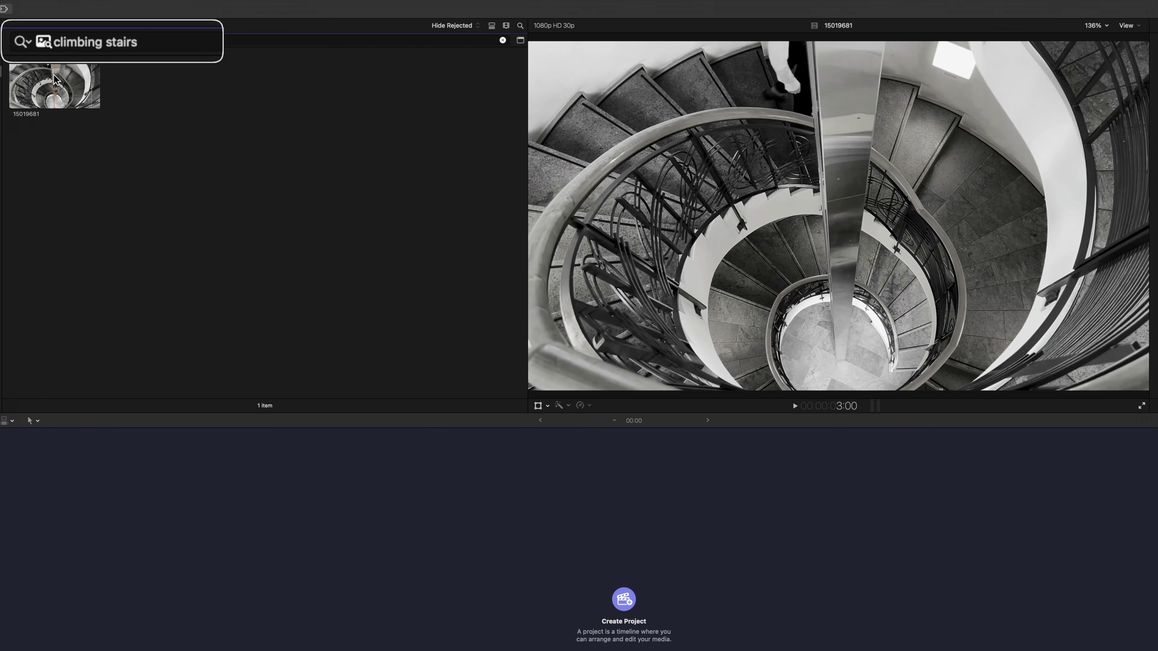
{"action": "left_click", "coordinate": [54, 79]}
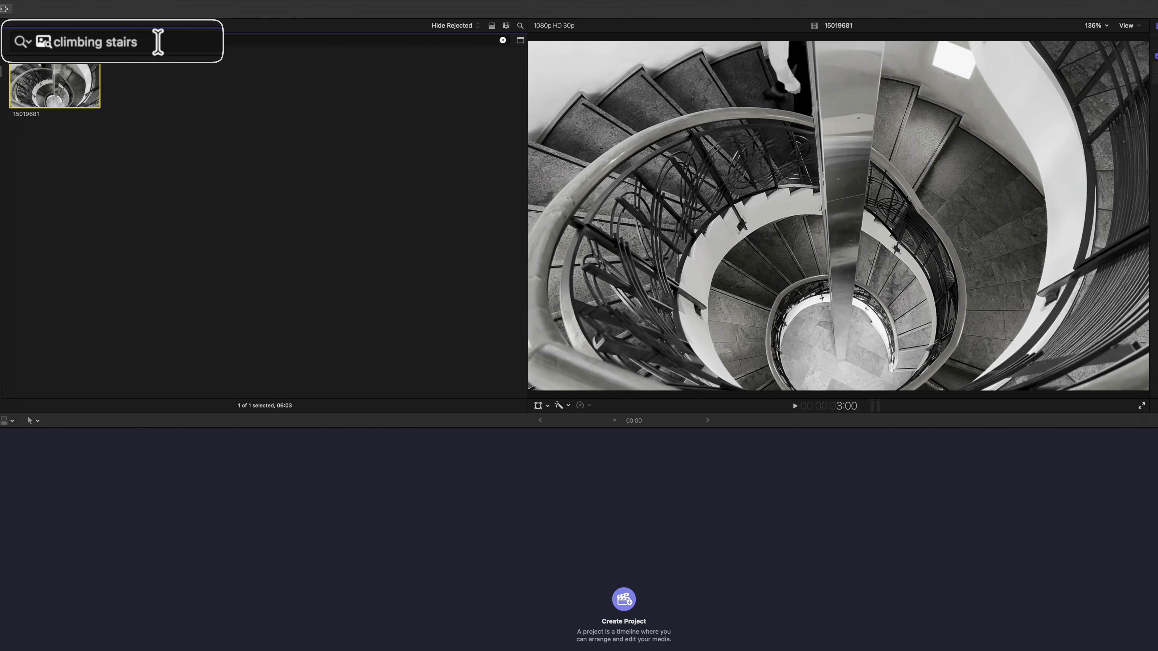
Replace the visual search text with "running"
{"action": "left_click", "coordinate": [158, 42]}
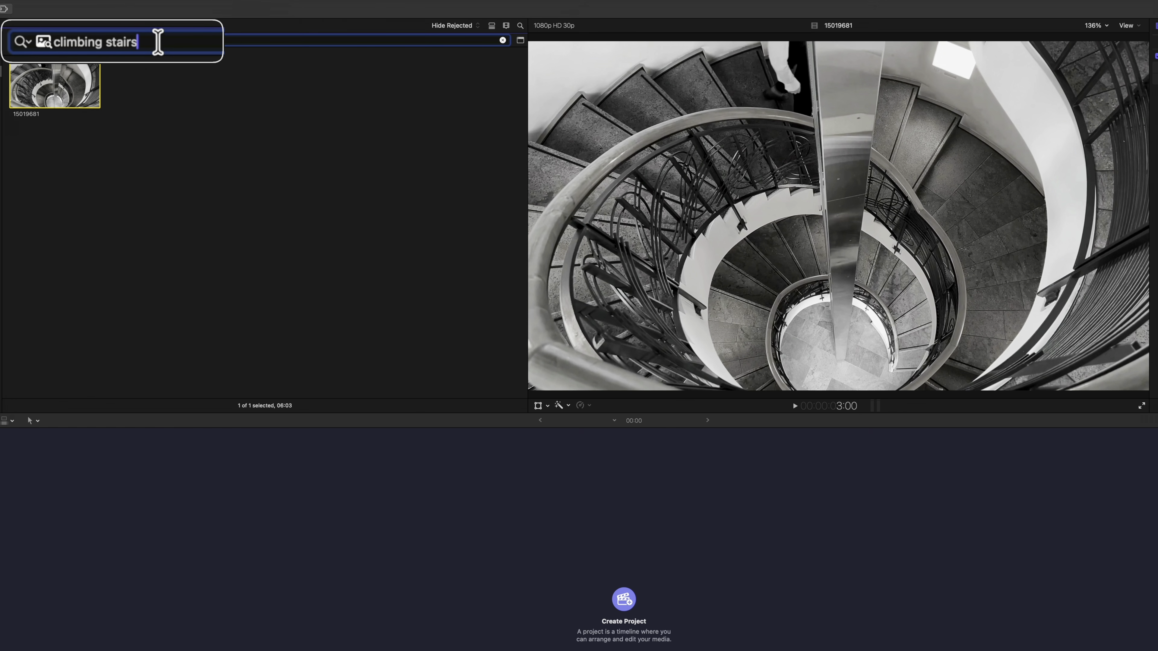
{"action": "left_click_drag", "start_coordinate": [158, 41], "coordinate": [54, 43]}
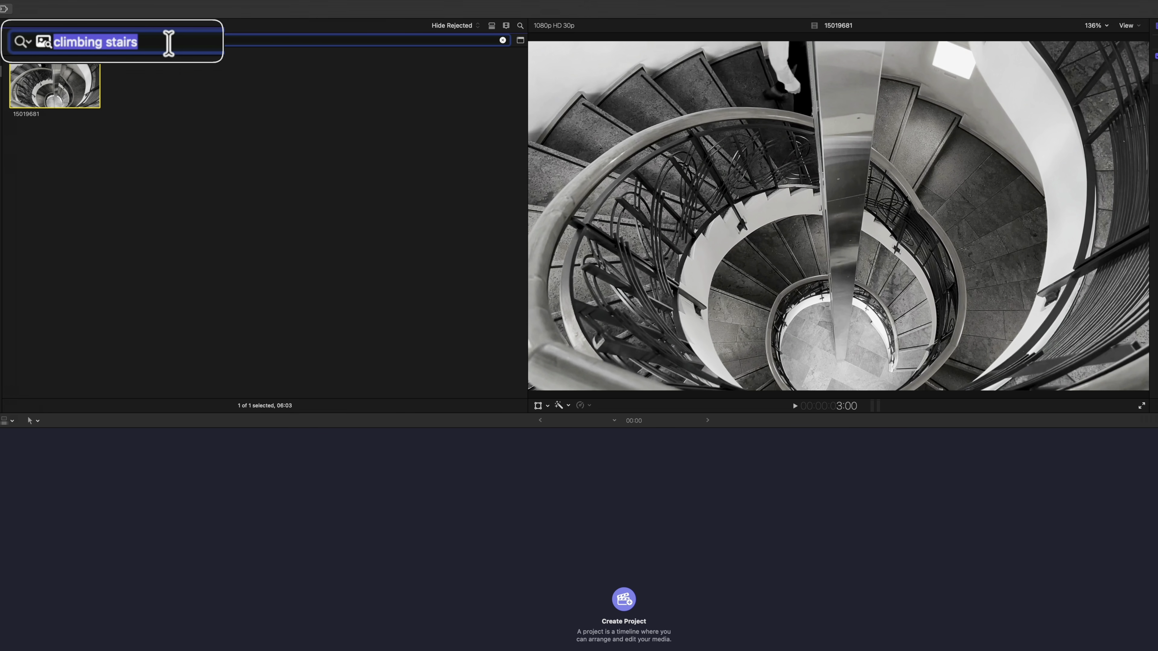
{"action": "type", "text": "running"}
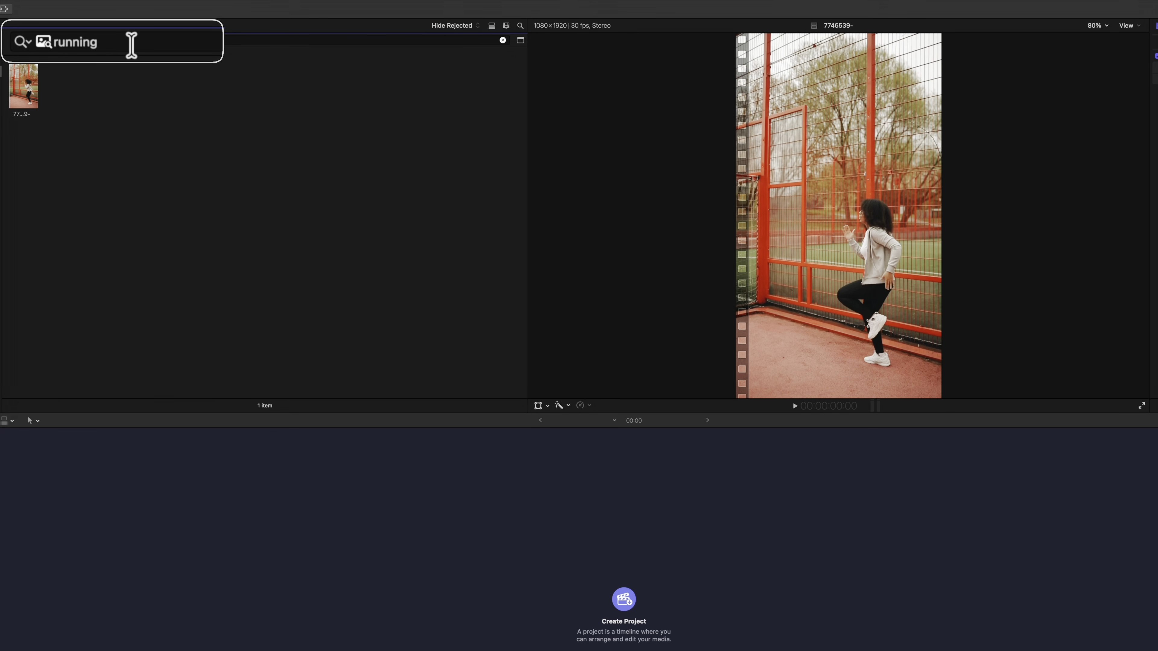
Replace the visual search text with "rain" and group the results by Relevance, expanding the Low Relevance group
{"action": "double_click", "coordinate": [129, 27]}
{"action": "type", "text": "rain"}
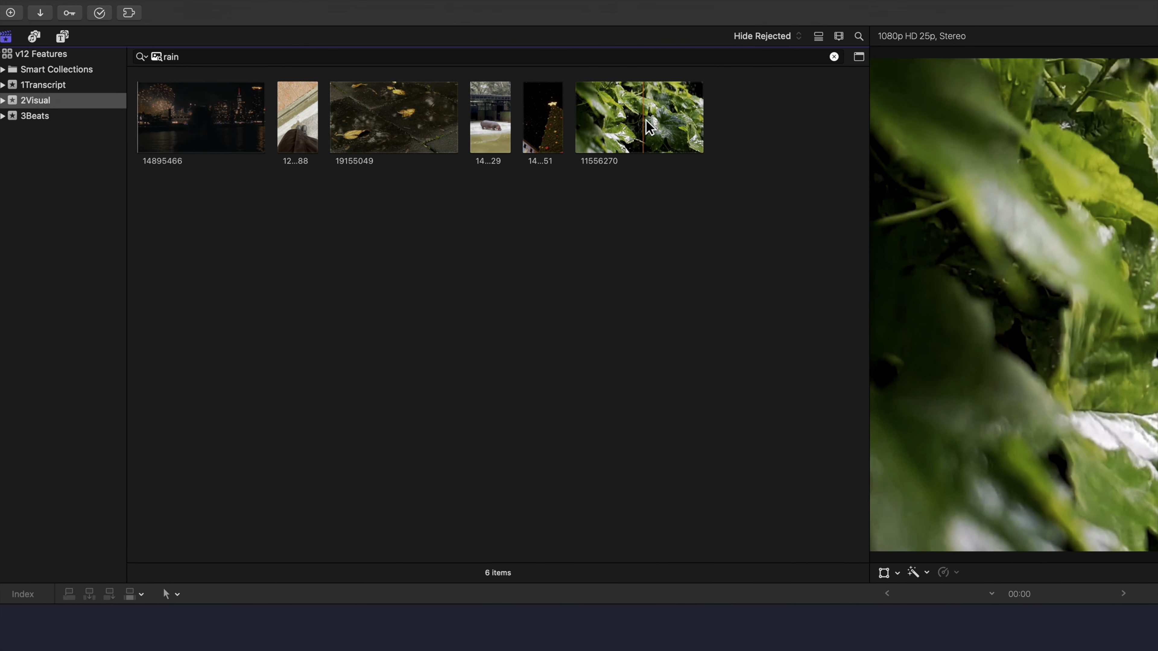
{"action": "left_click", "coordinate": [868, 39]}
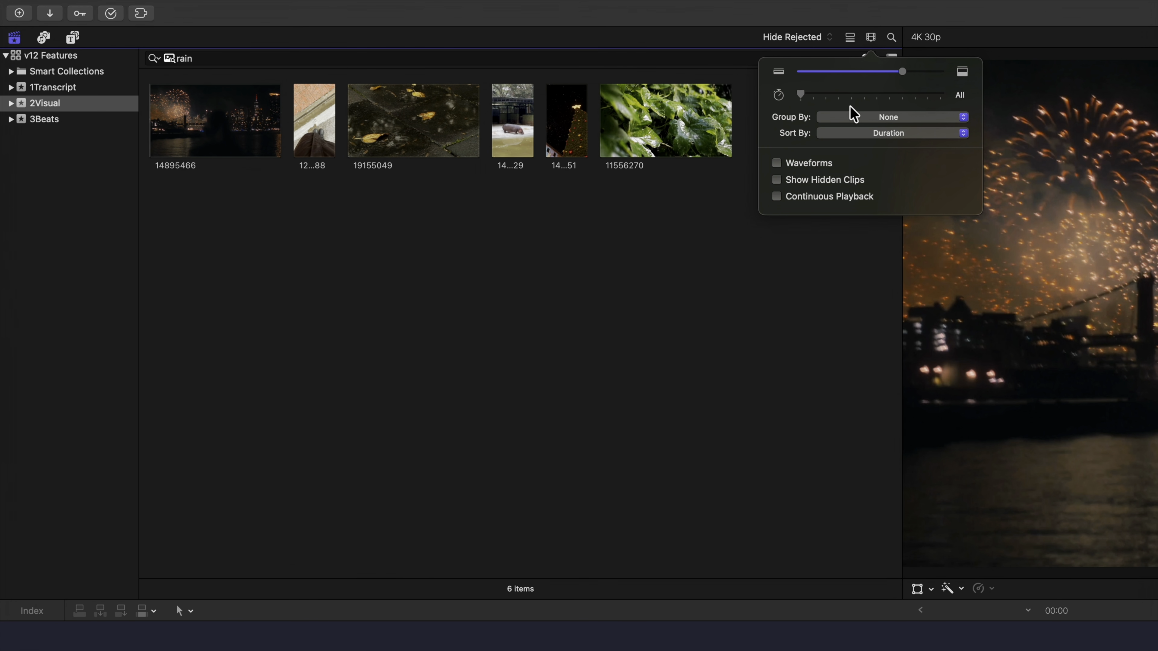
{"action": "left_click", "coordinate": [848, 115]}
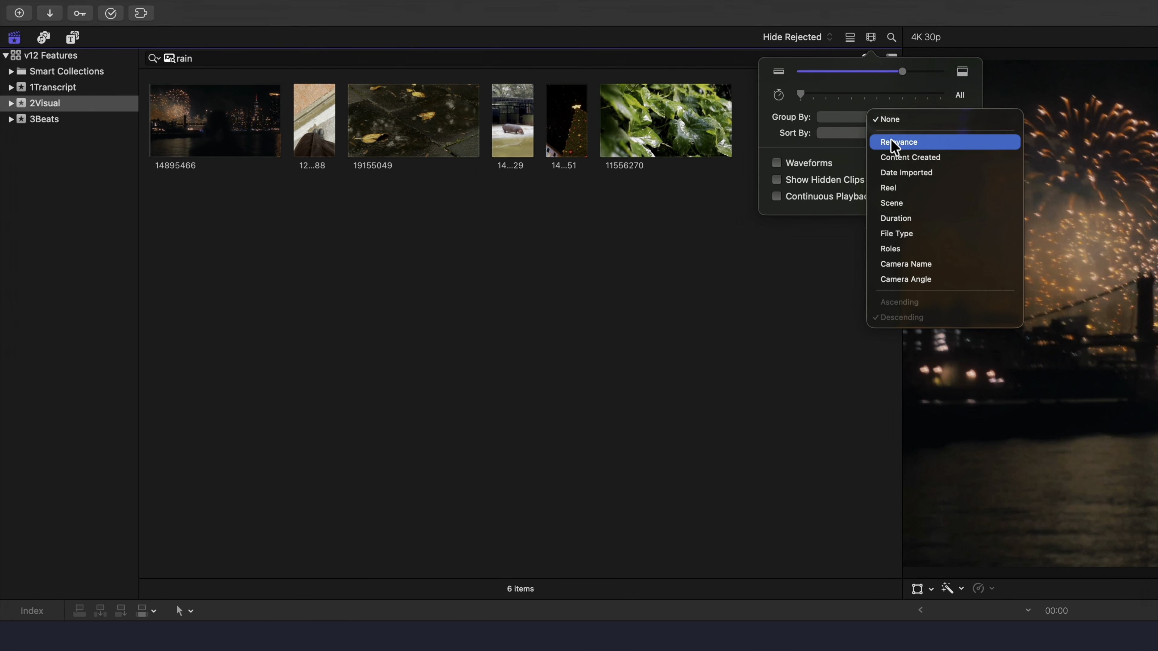
{"action": "left_click", "coordinate": [918, 140]}
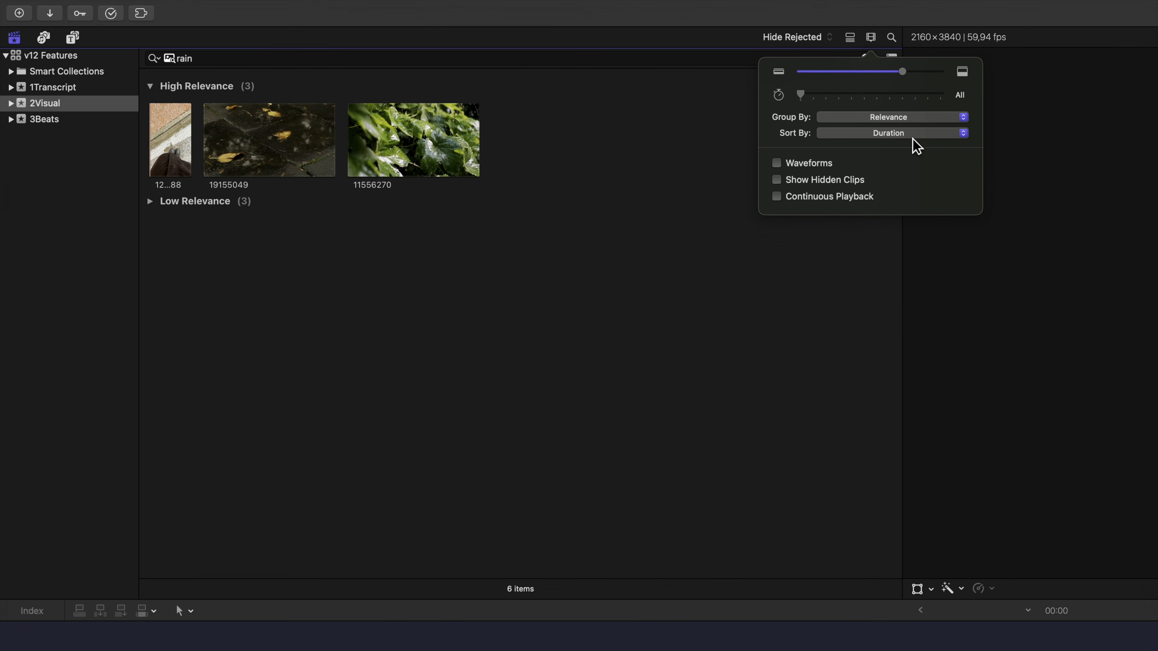
{"action": "left_click", "coordinate": [450, 170]}
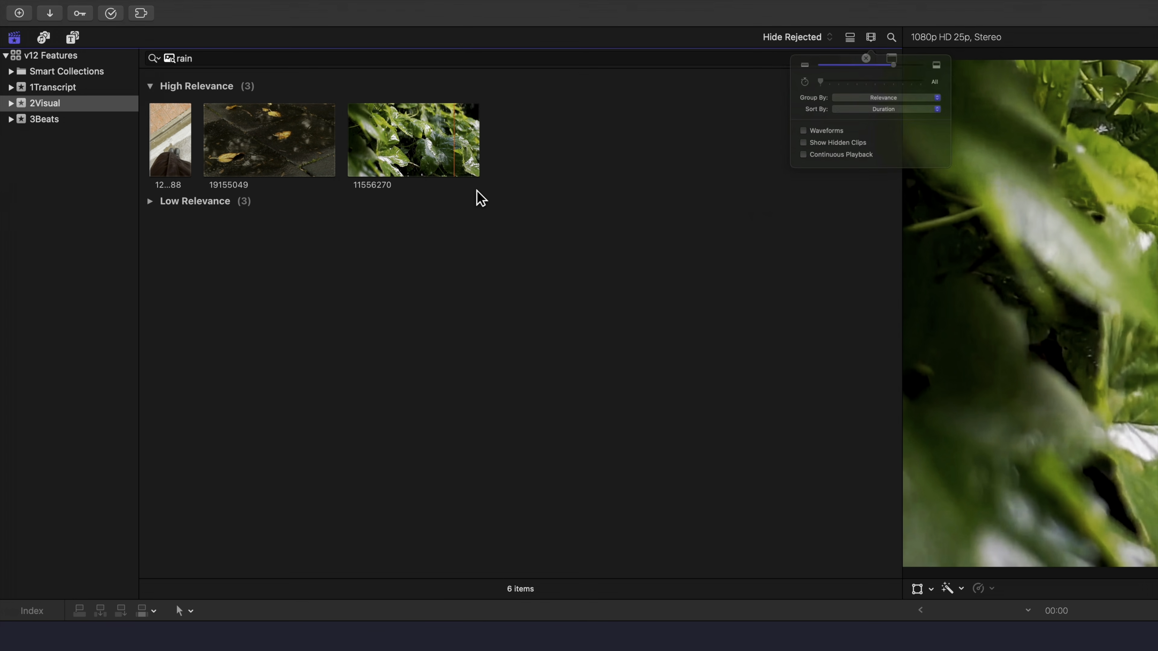
{"action": "left_click", "coordinate": [150, 202]}
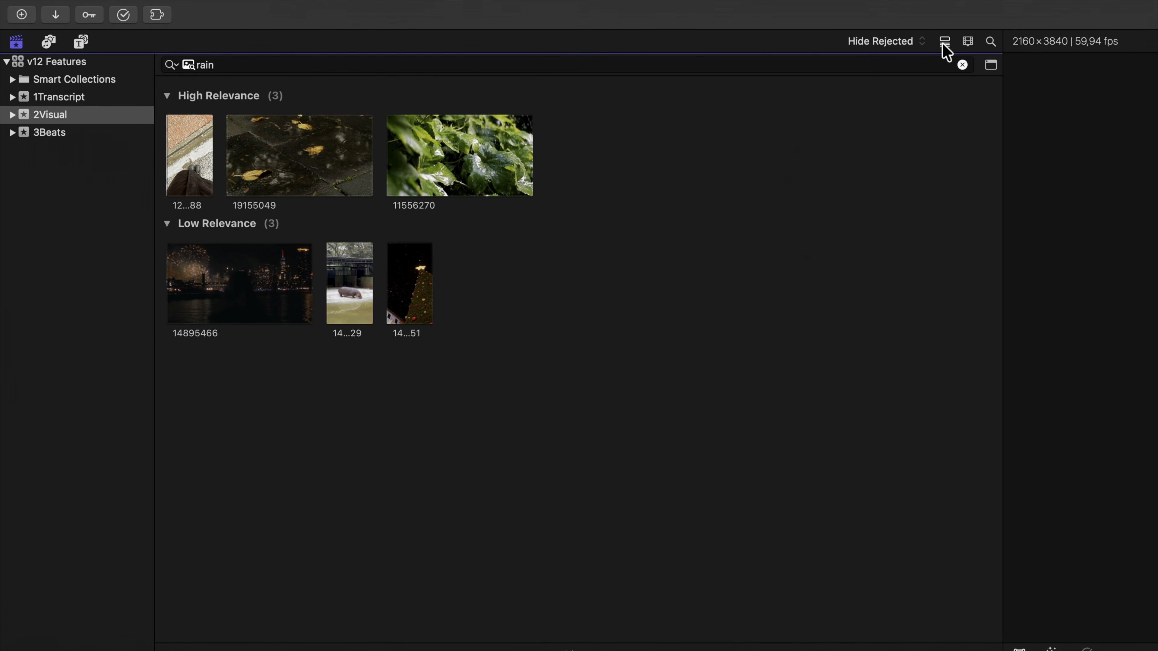
Show the rain results as a list, inspect the three Low Relevance clips, and return to the filmstrip view
{"action": "left_click", "coordinate": [518, 25]}
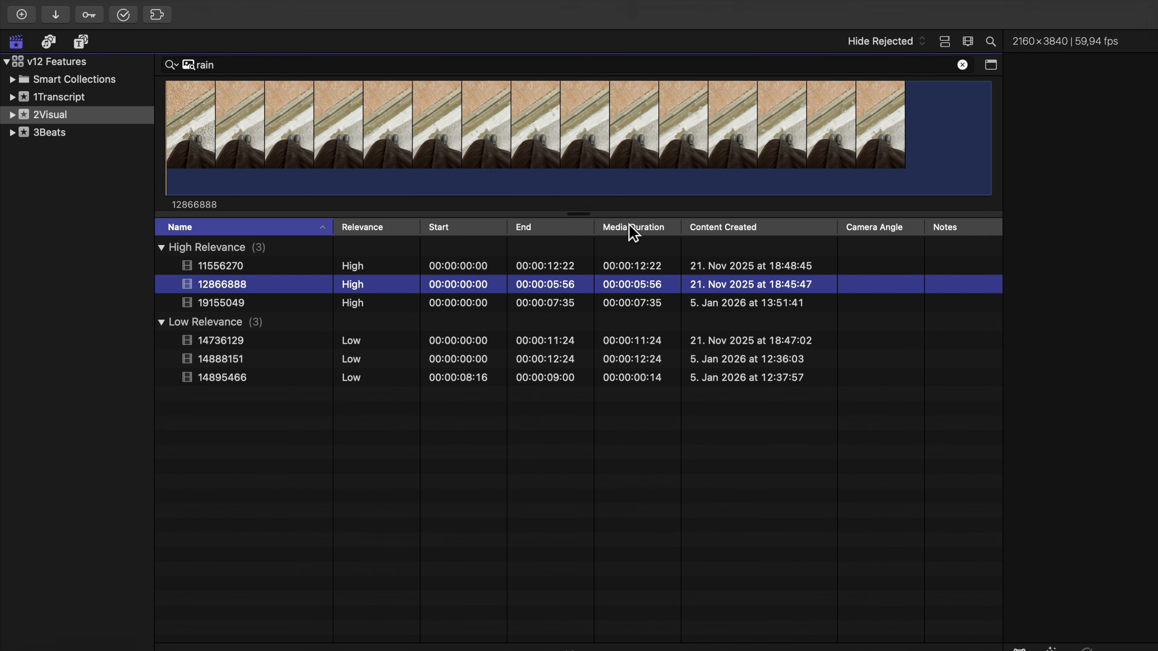
{"action": "left_click", "coordinate": [355, 376]}
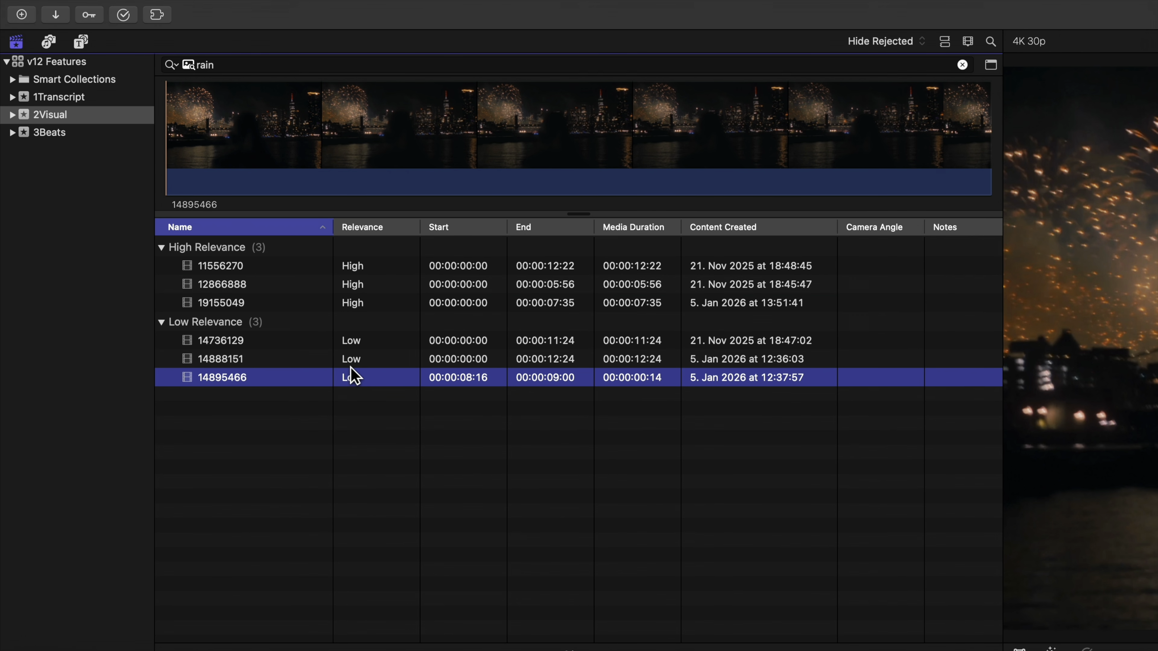
{"action": "left_click", "coordinate": [355, 362]}
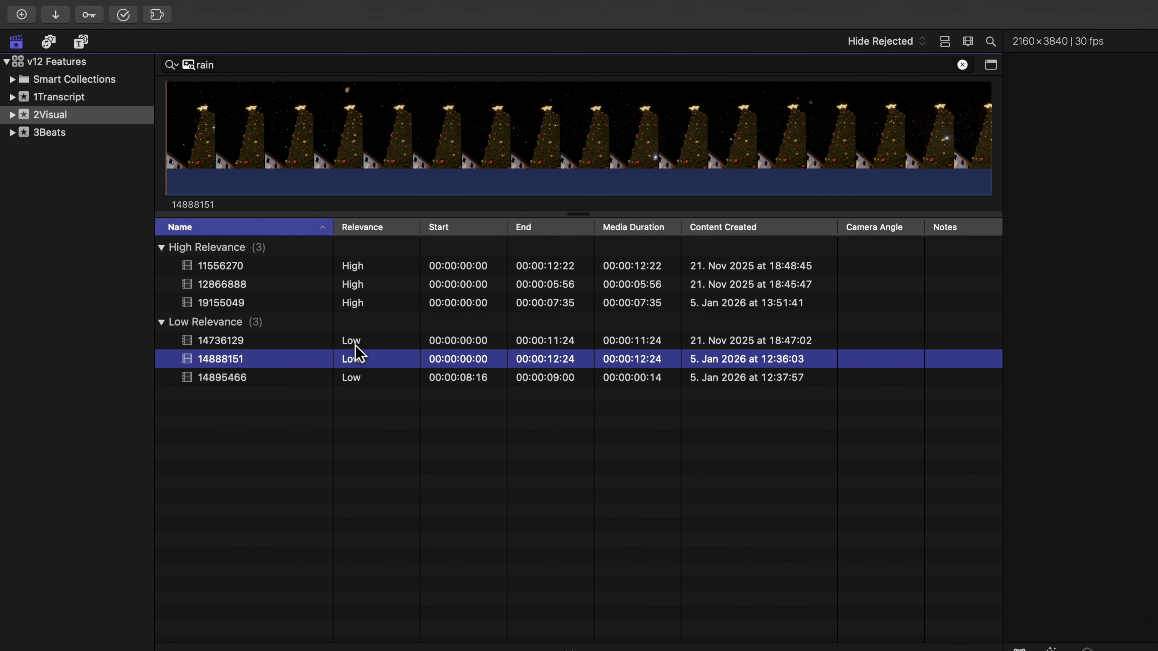
{"action": "left_click", "coordinate": [355, 342]}
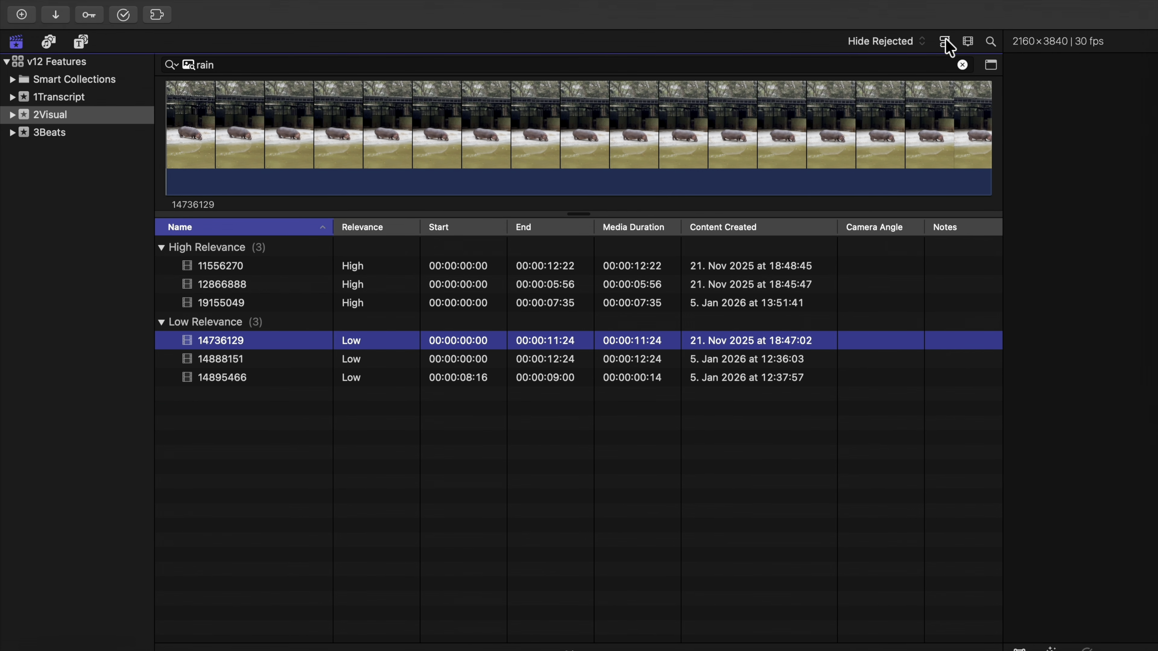
{"action": "left_click", "coordinate": [945, 41]}
Save the visual search for "rain" as a new smart collection named Rain
{"action": "left_click", "coordinate": [990, 65]}
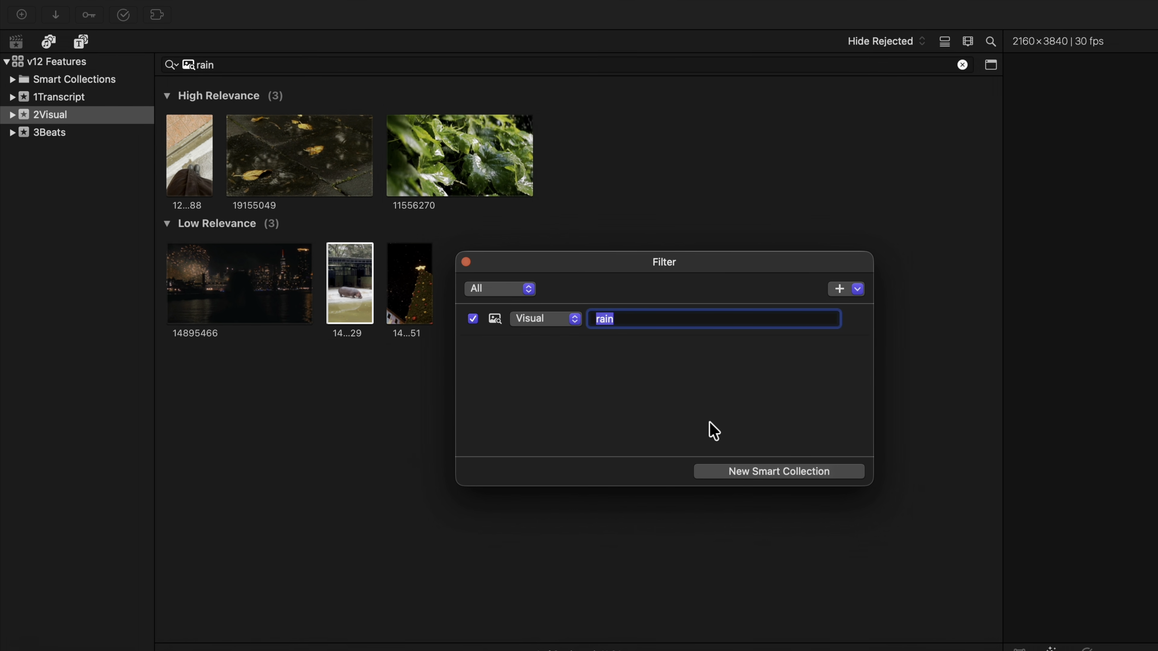
{"action": "left_click", "coordinate": [734, 471]}
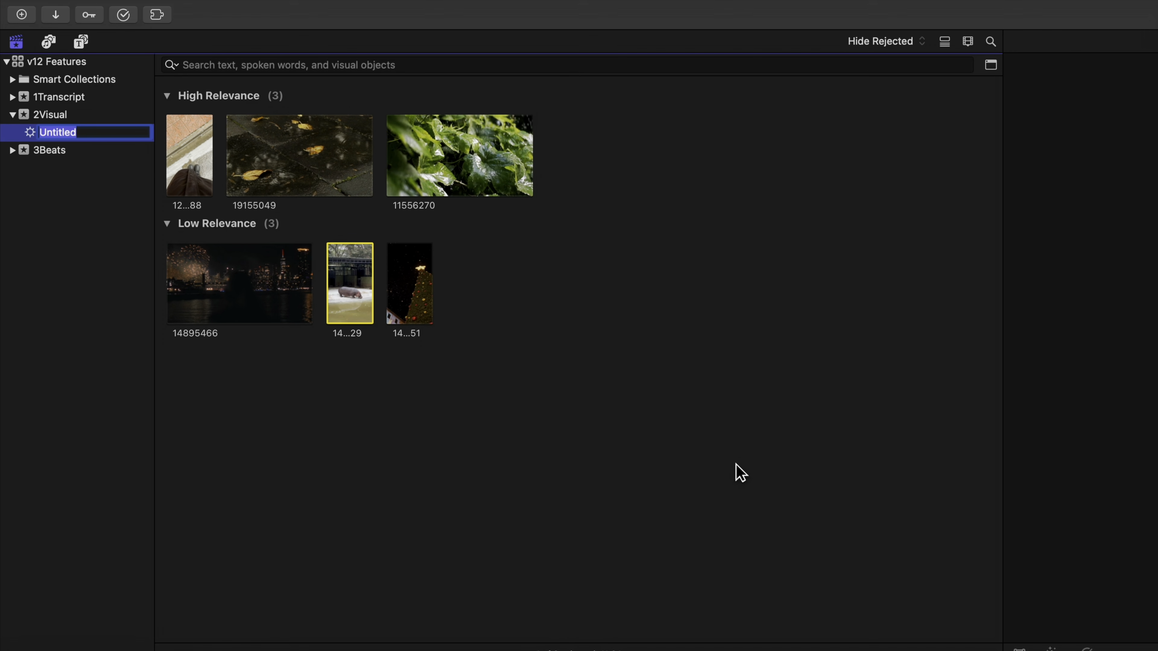
{"action": "type", "text": "Rain"}
{"action": "key", "text": "Return"}
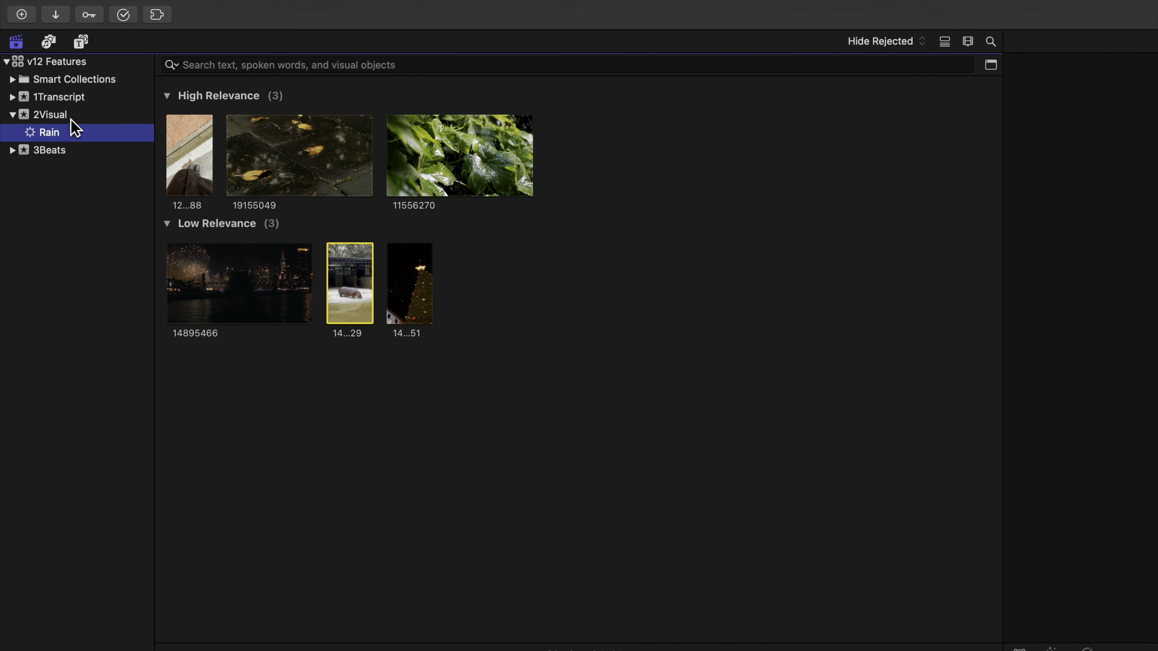
Create a new smart collection named Drone in the 2Visual event
{"action": "right_click", "coordinate": [60, 116]}
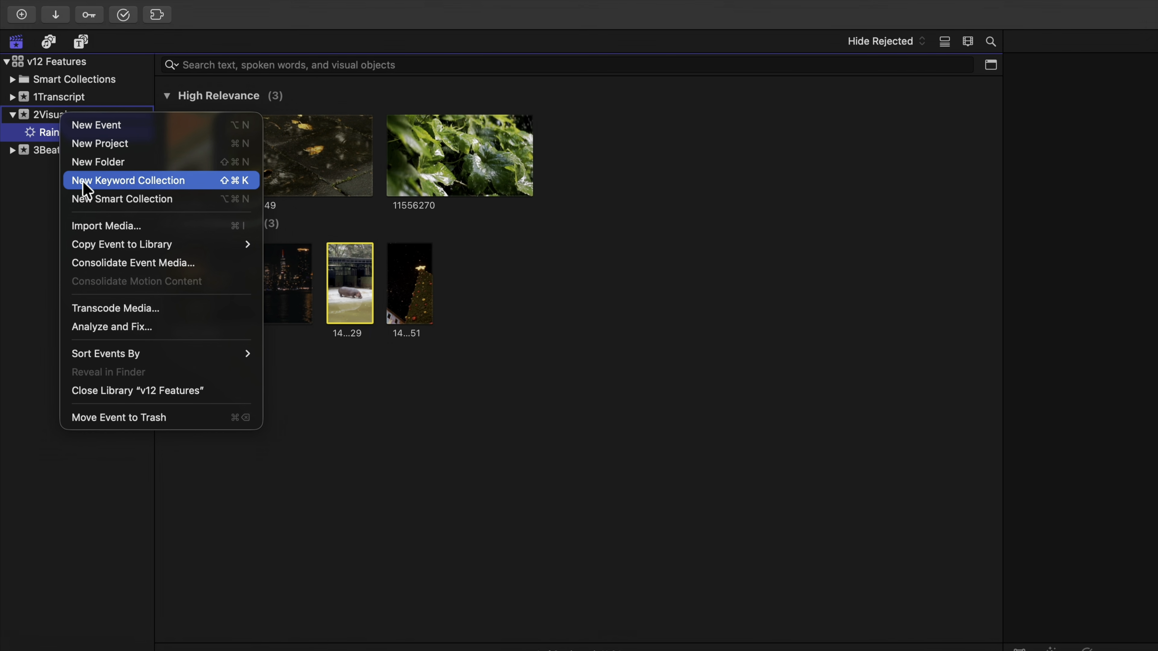
{"action": "left_click", "coordinate": [190, 204]}
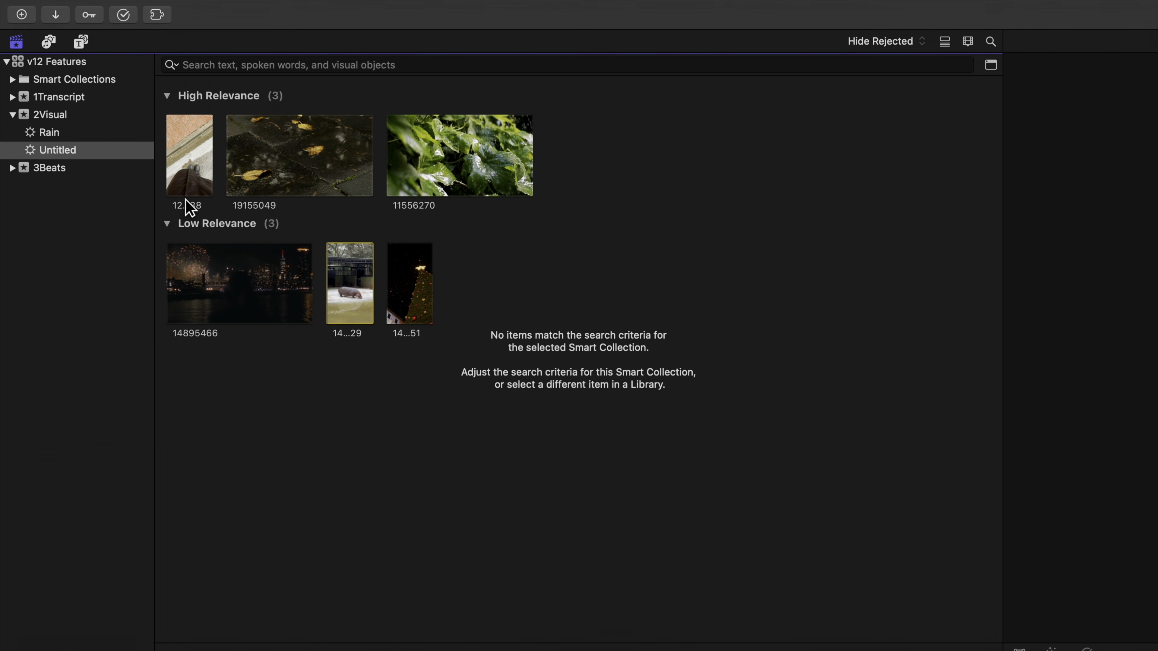
{"action": "type", "text": "Drone"}
{"action": "key", "text": "Return"}
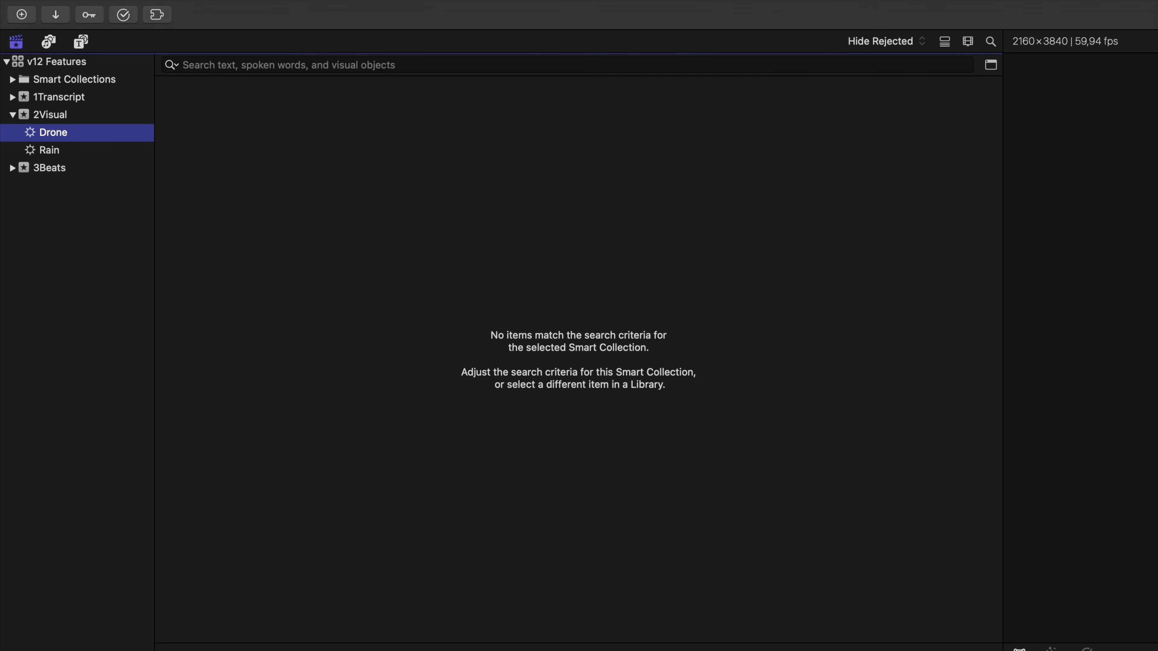
Add a text rule set to Visual with the term "drone" to the Drone smart collection and close its settings
{"action": "double_click", "coordinate": [53, 133]}
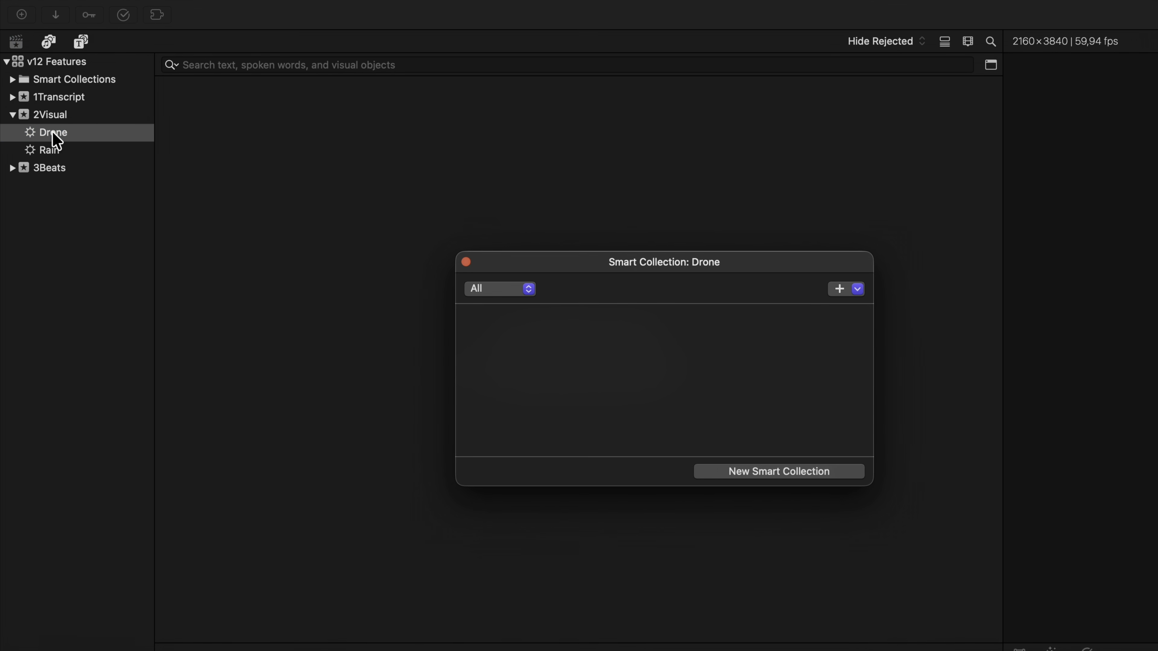
{"action": "left_click", "coordinate": [857, 288]}
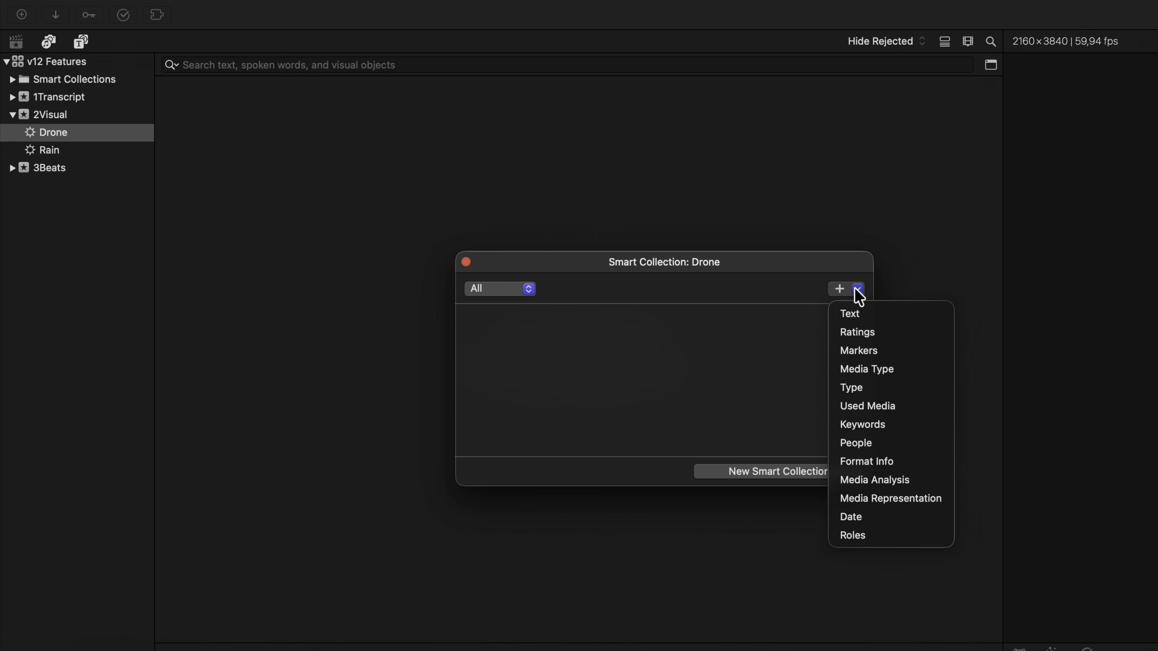
{"action": "left_click", "coordinate": [906, 322]}
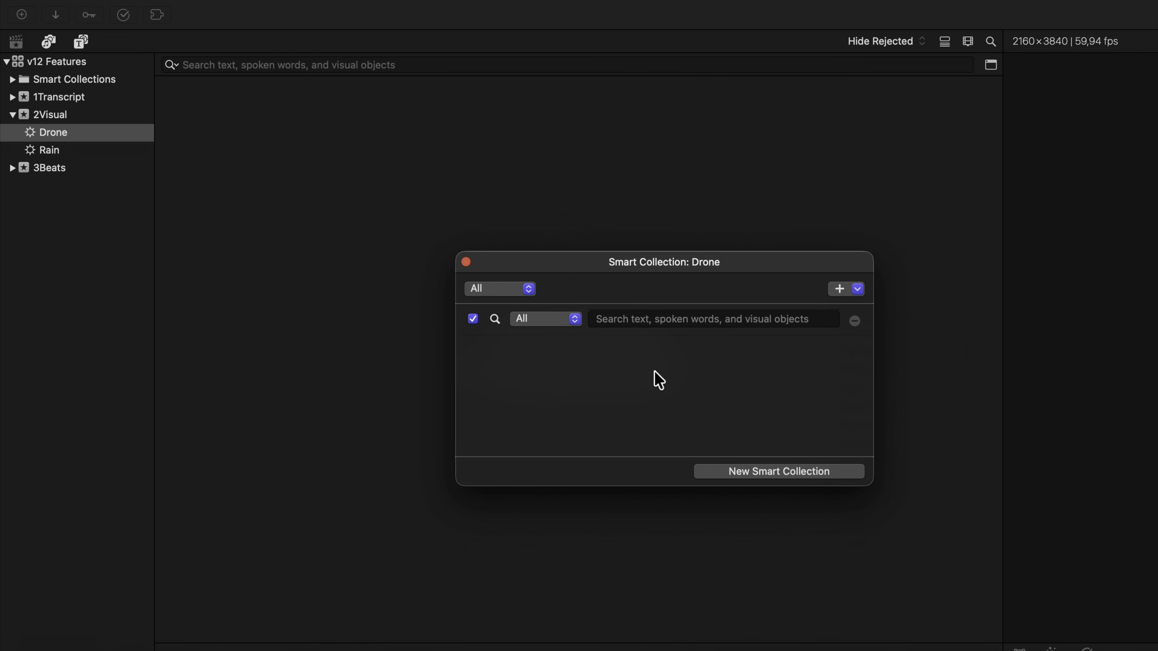
{"action": "left_click", "coordinate": [575, 322]}
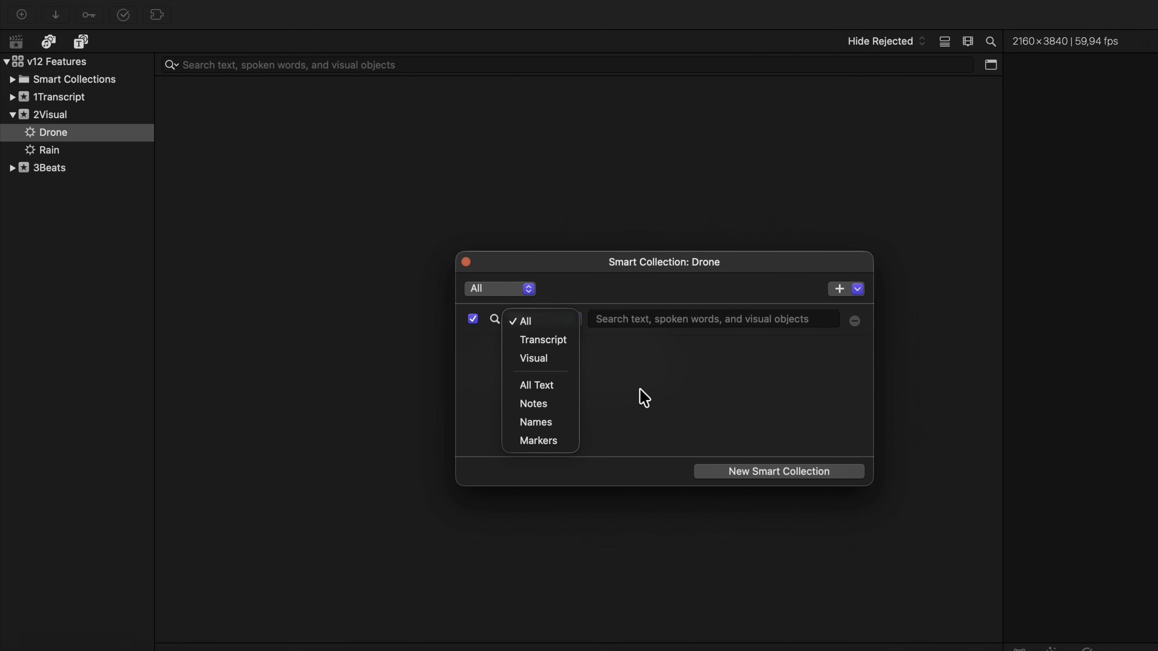
{"action": "left_click", "coordinate": [542, 359]}
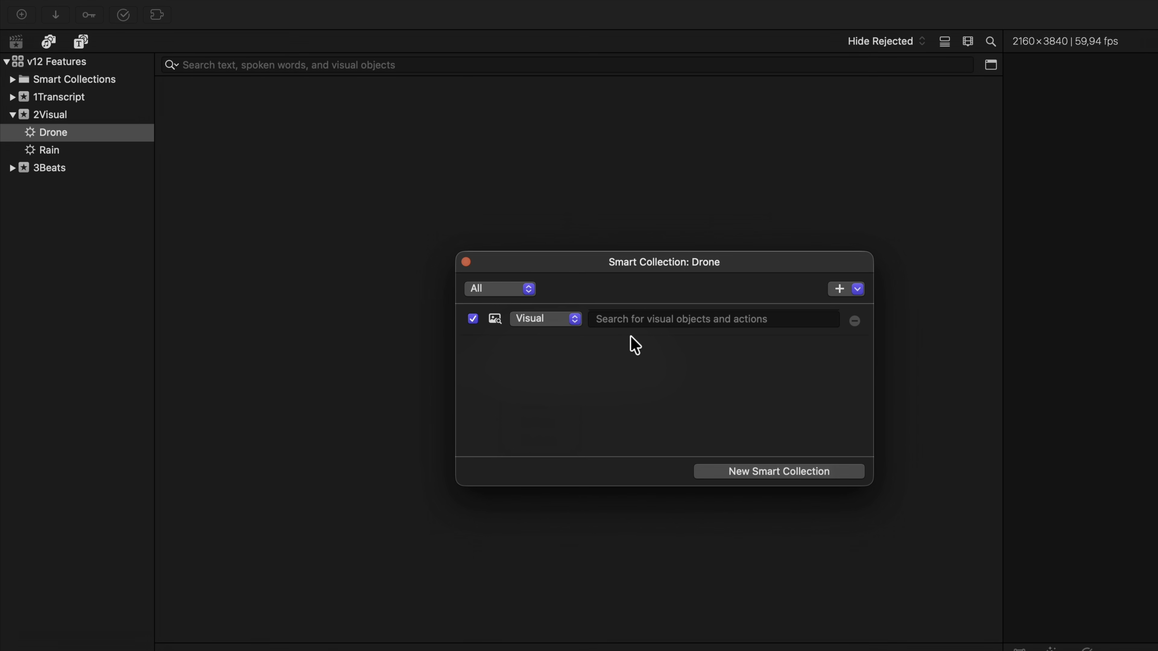
{"action": "left_click", "coordinate": [632, 318]}
{"action": "type", "text": "drone"}
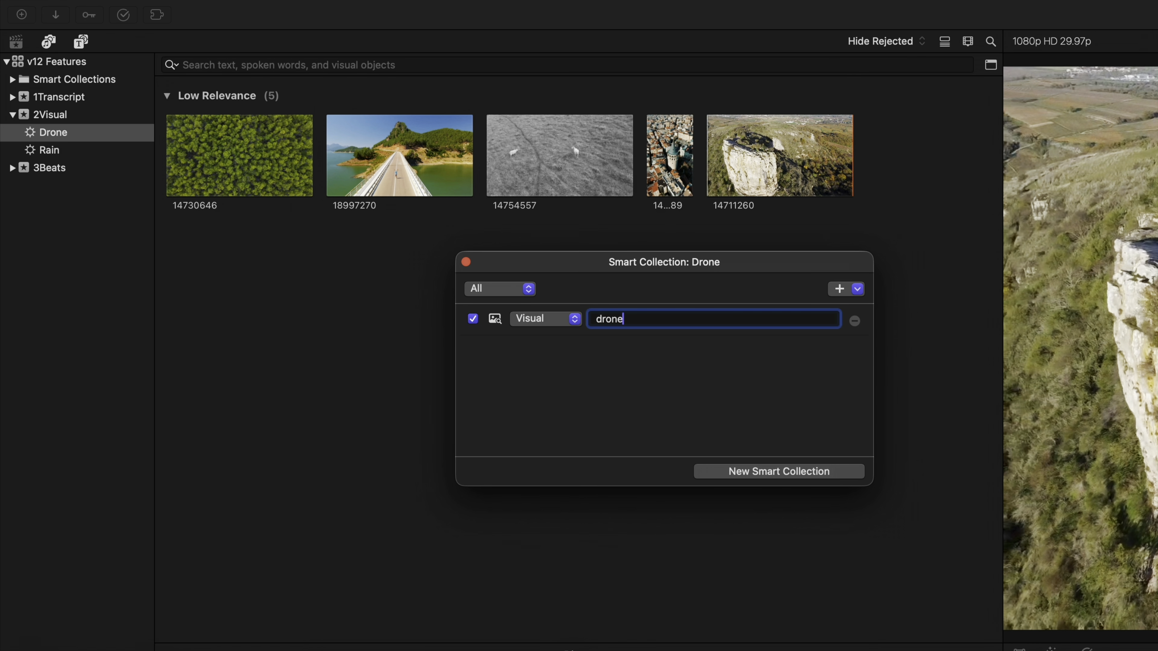
{"action": "left_click", "coordinate": [466, 262]}
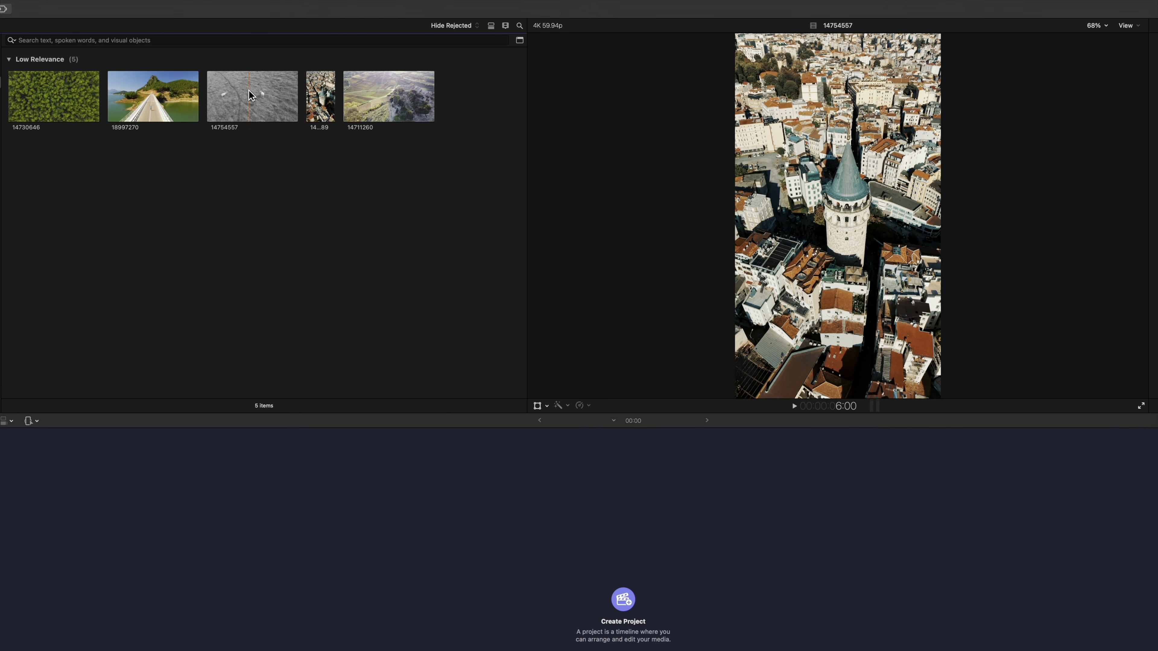
Import the Footage 02 folder into the 2Visual event with Visual Search analysis enabled and files left in place
{"action": "key", "text": "super+i"}
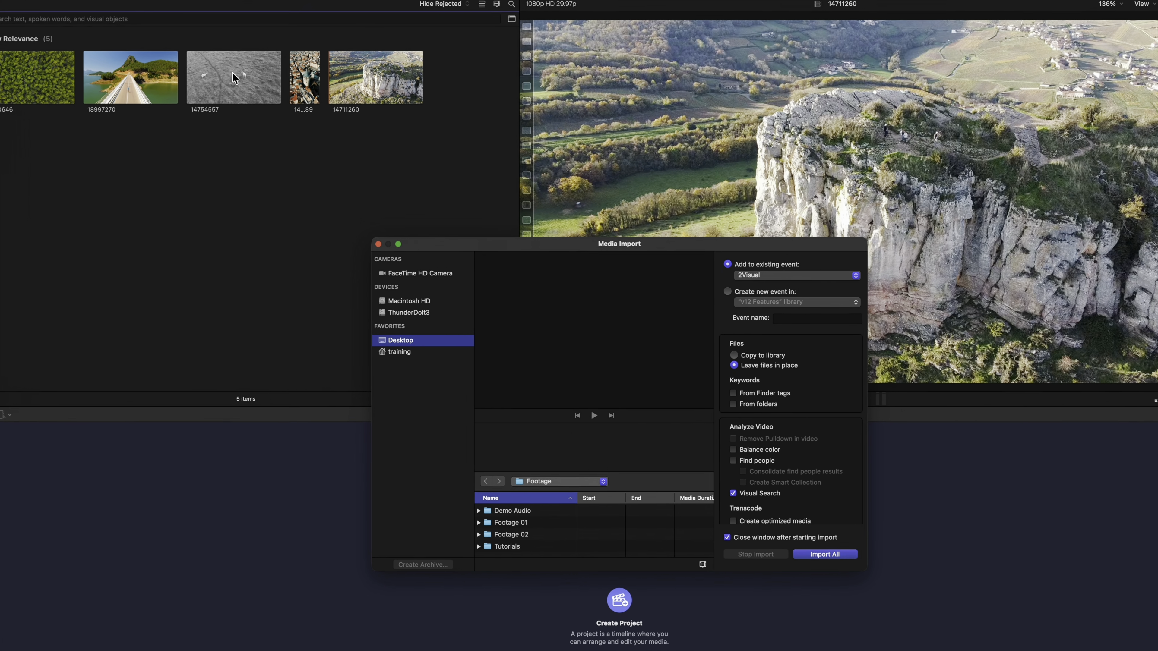
{"action": "left_click", "coordinate": [417, 520]}
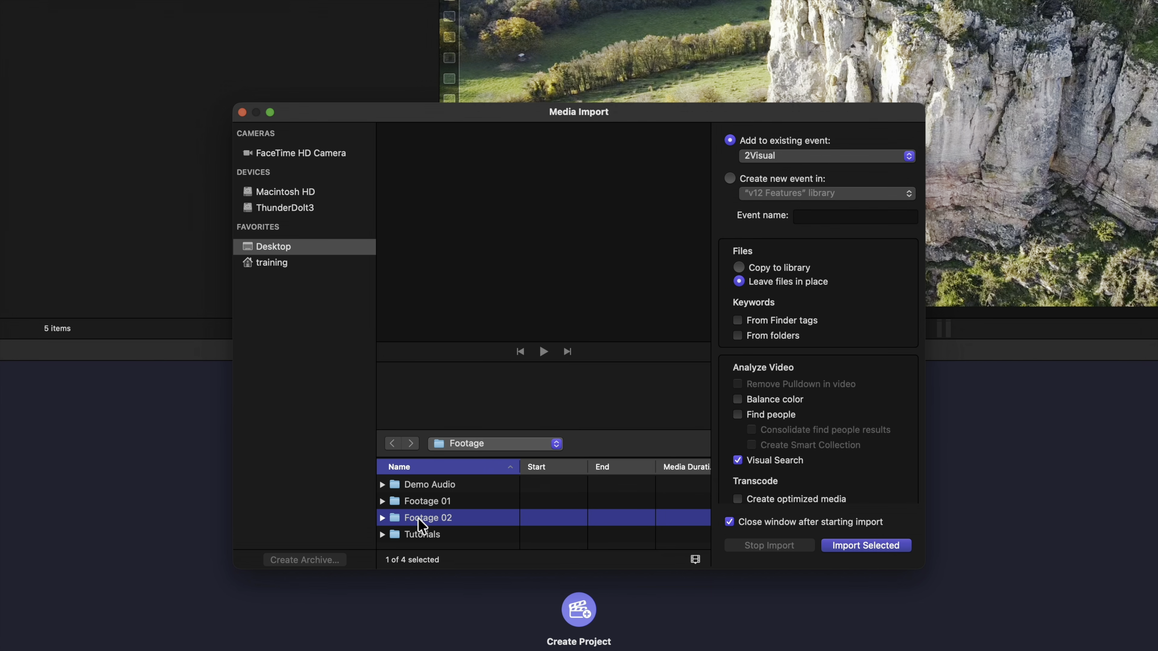
{"action": "left_click", "coordinate": [848, 549]}
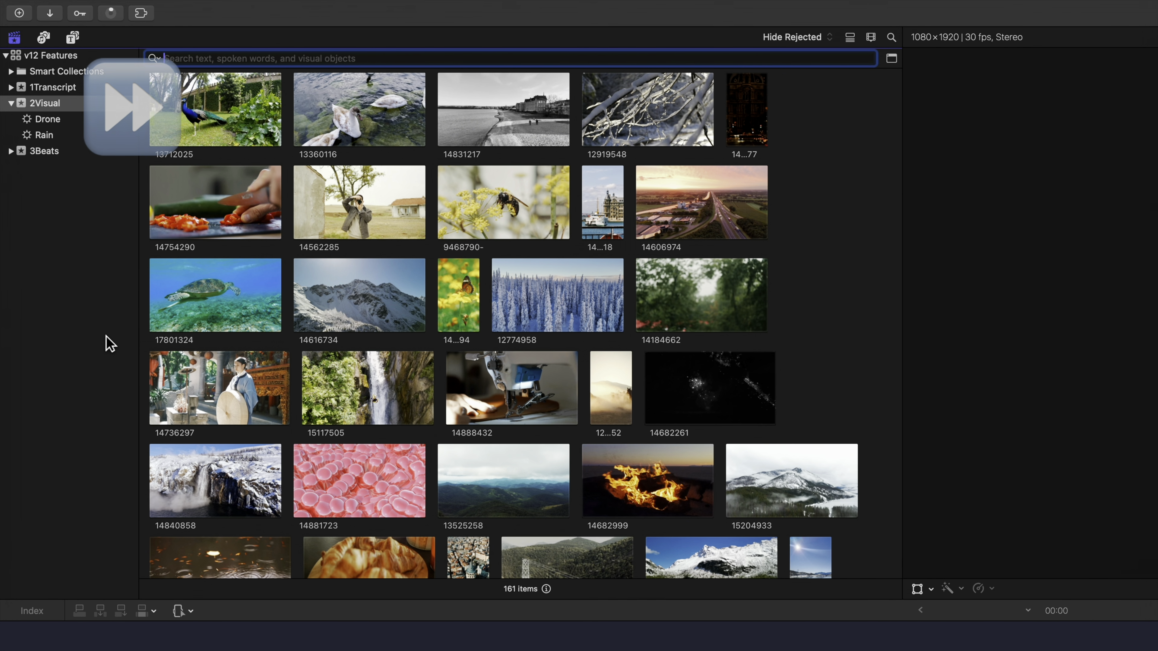
Check the Drone and Rain smart collections for clips added from the imported footage
{"action": "left_click", "coordinate": [112, 345]}
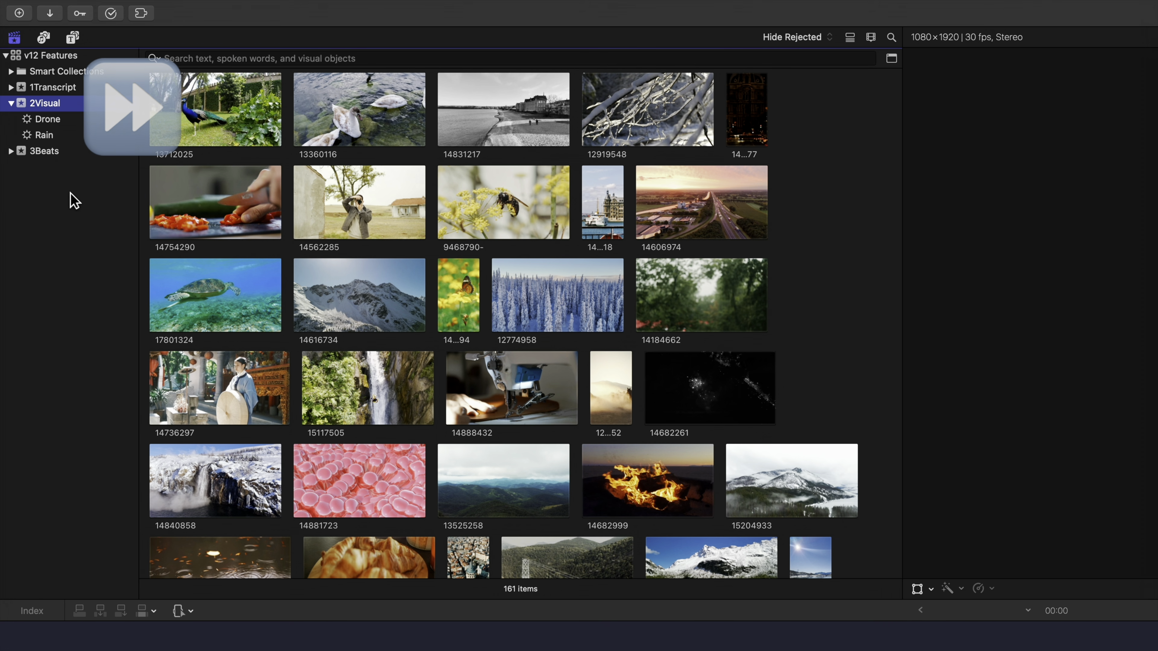
{"action": "left_click", "coordinate": [55, 123]}
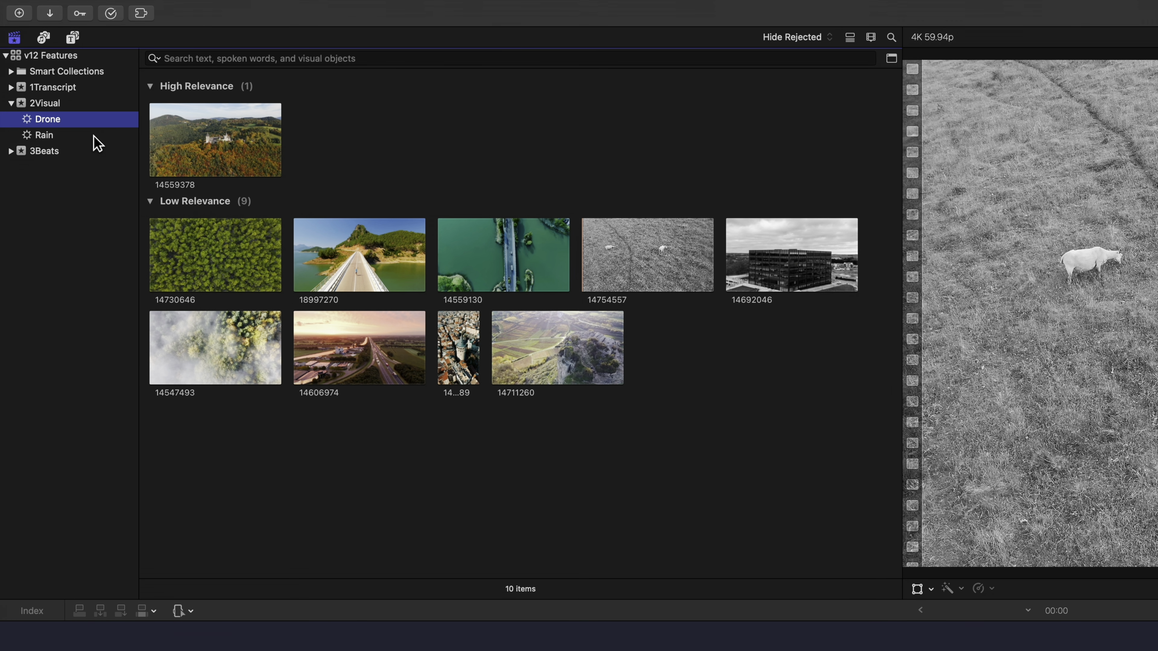
{"action": "left_click", "coordinate": [97, 144]}
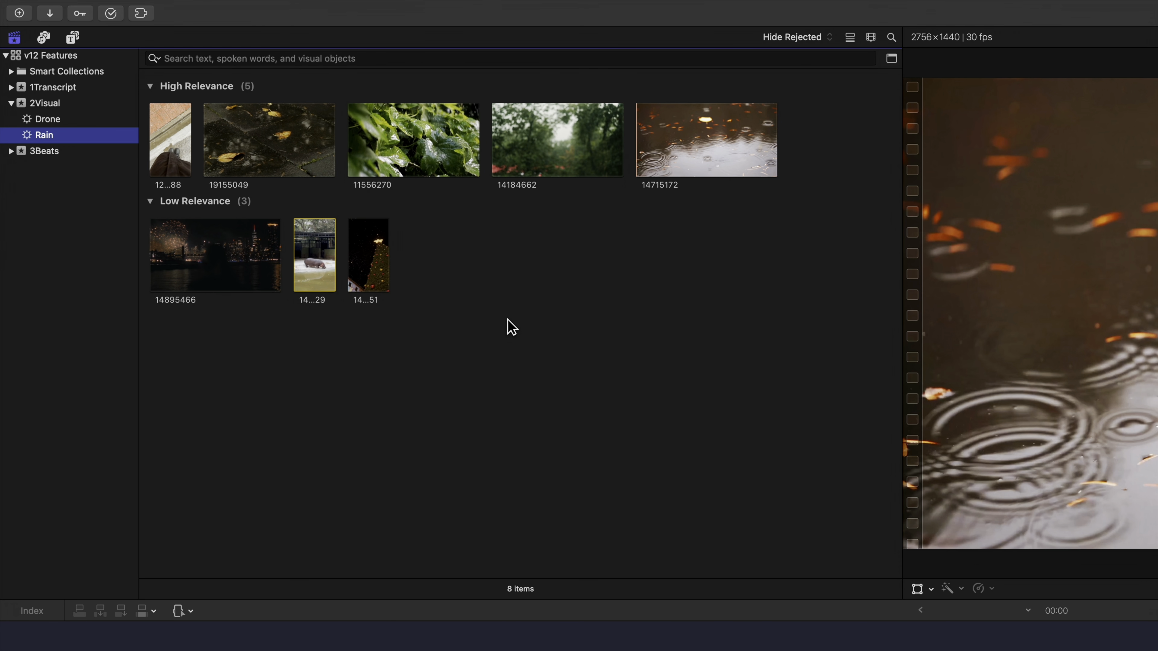
Search the 2Visual event visually for "two women" and extend the search to "two women hugging"
{"action": "left_click", "coordinate": [512, 327]}
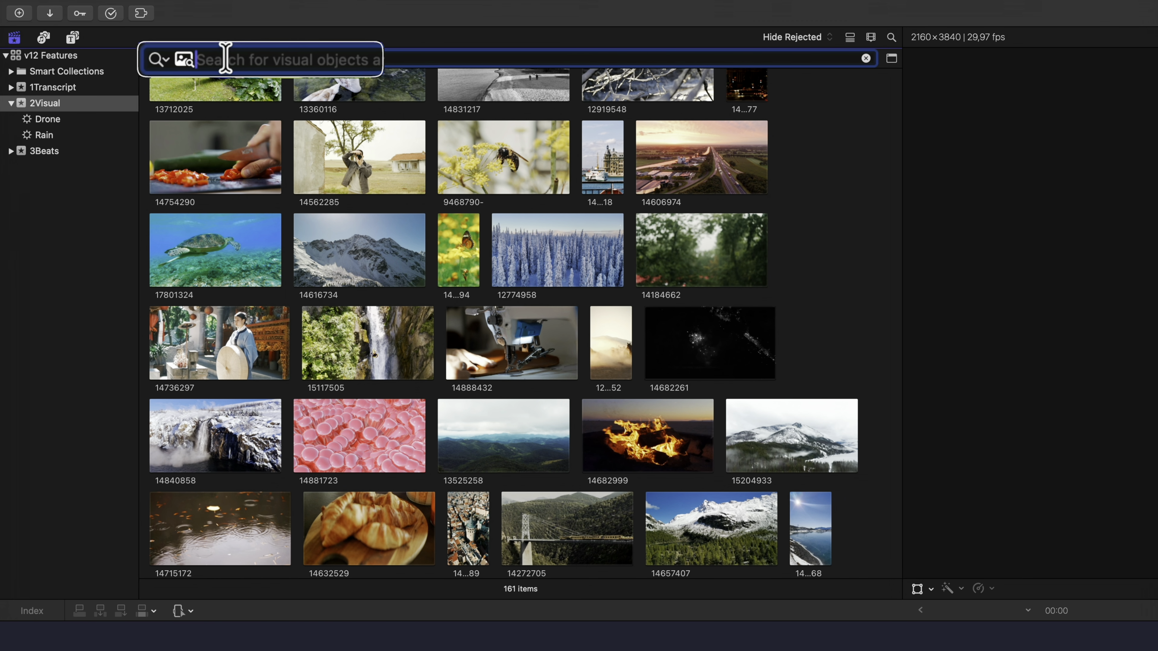
{"action": "type", "text": "two women"}
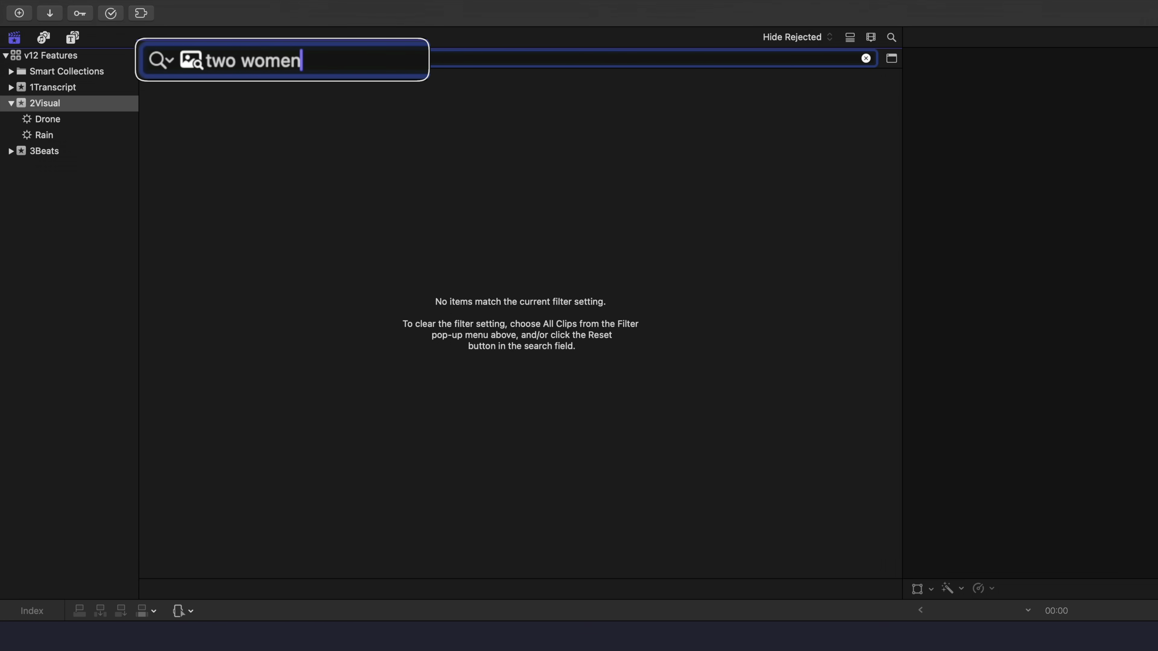
{"action": "type", "text": " hugging"}
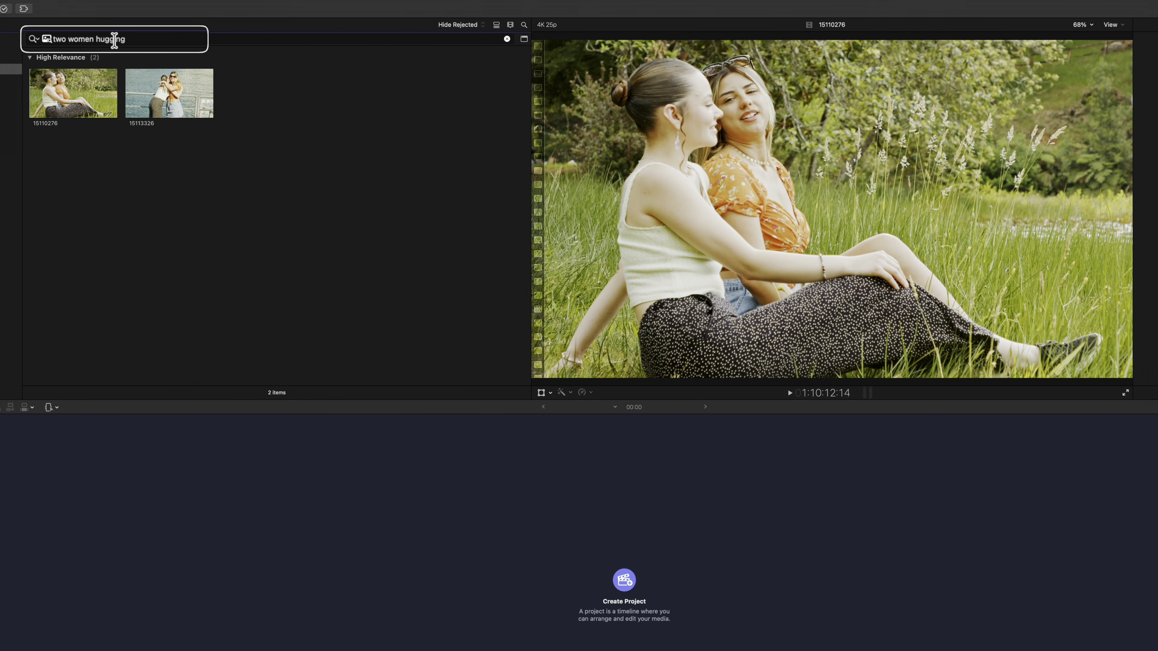
Try the visual search with only "two women" and restore the word "hugging"
{"action": "double_click", "coordinate": [87, 39]}
{"action": "key", "text": "BackSpace"}
{"action": "key", "text": "BackSpace"}
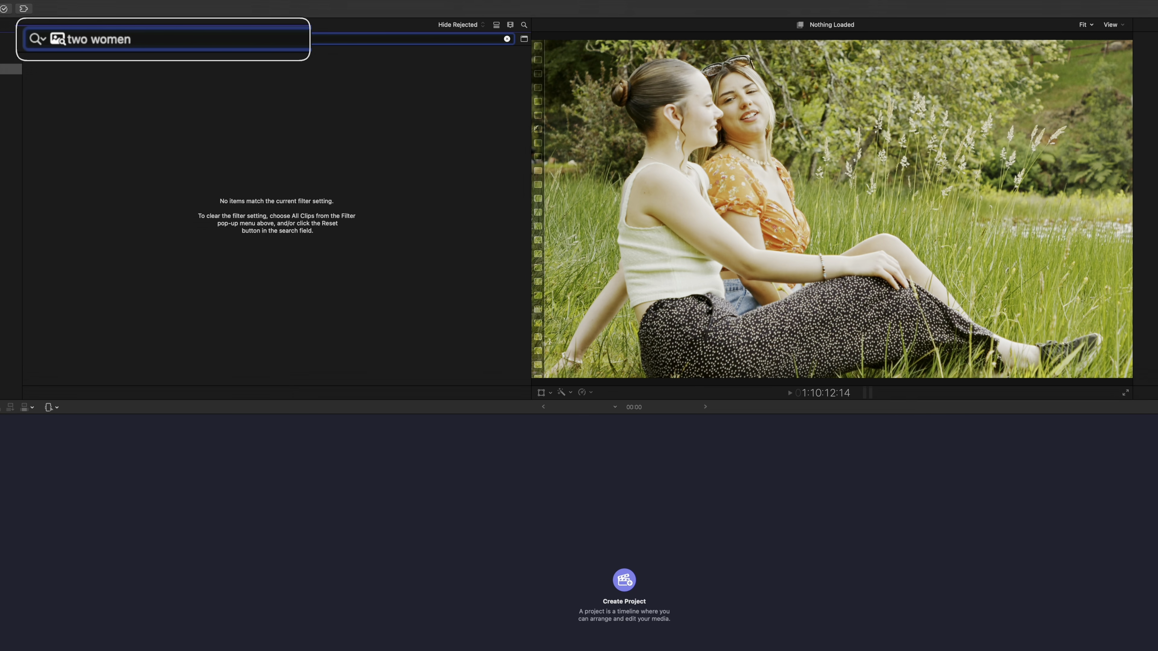
{"action": "type", "text": "hugging"}
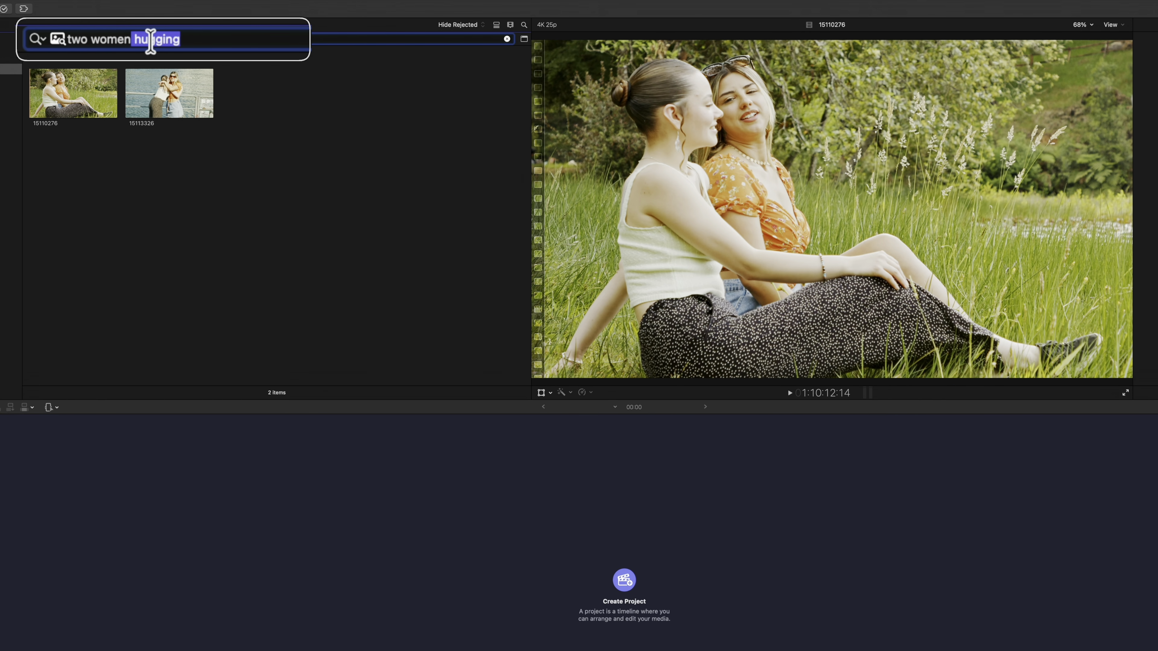
Shorten the visual search text to "women hugging"
{"action": "double_click", "coordinate": [77, 39]}
{"action": "key", "text": "BackSpace"}
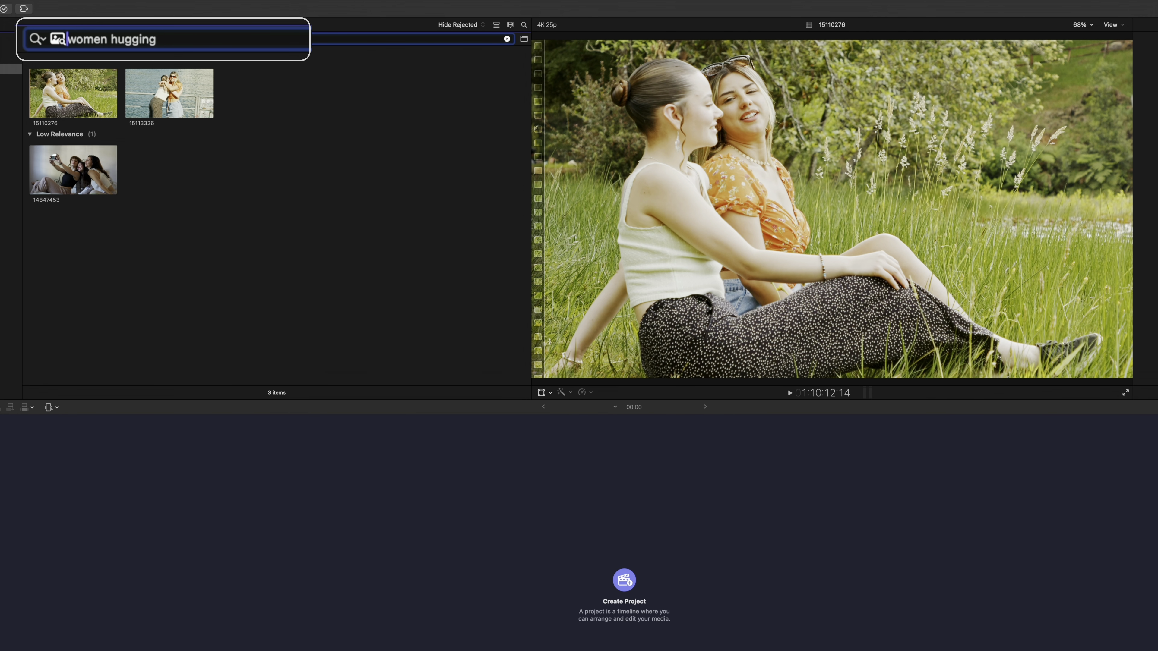
Preview the low-relevance clip of three women, and change the visual search text to "woman"
{"action": "left_click", "coordinate": [71, 178]}
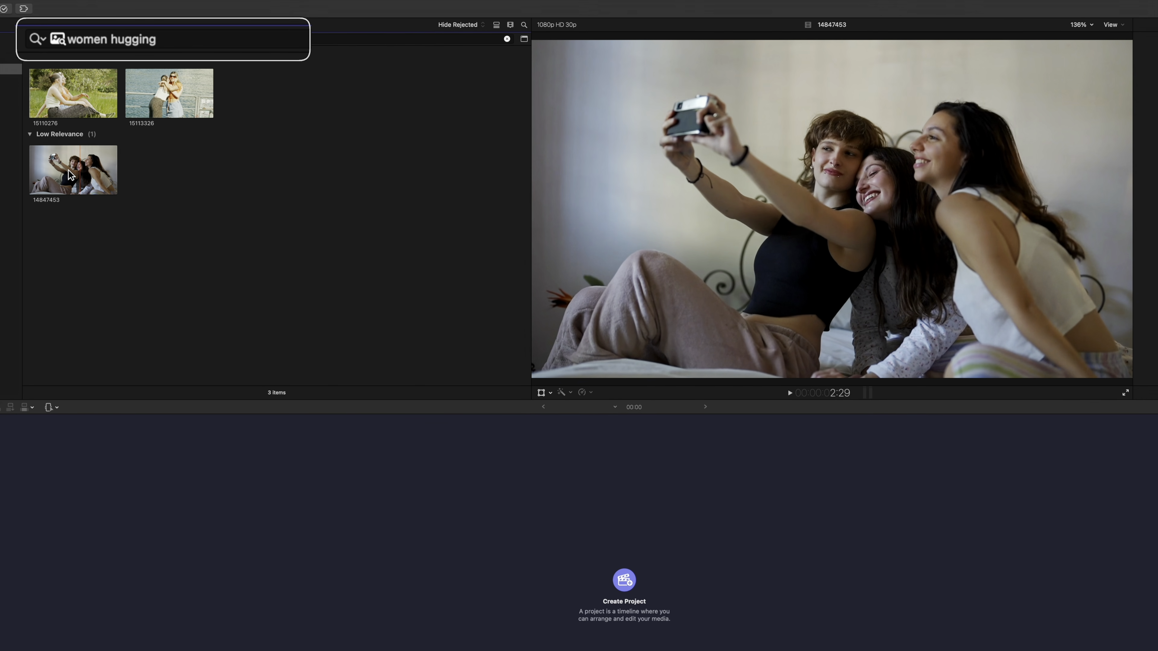
{"action": "double_click", "coordinate": [141, 39]}
{"action": "key", "text": "BackSpace"}
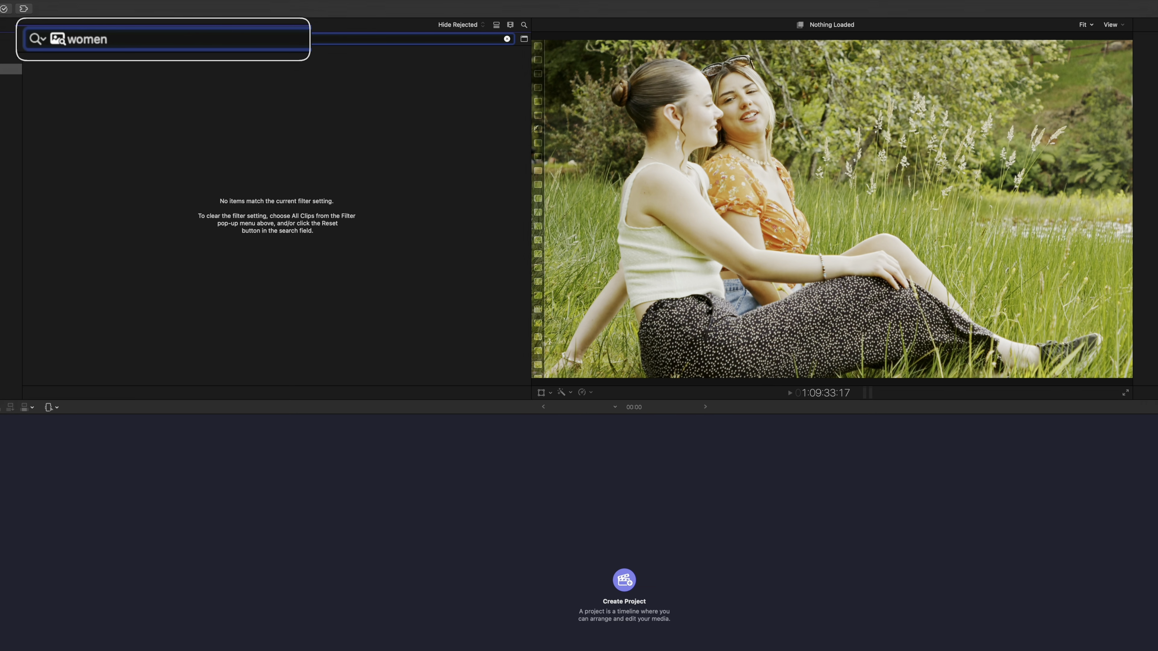
{"action": "type", "text": "n"}
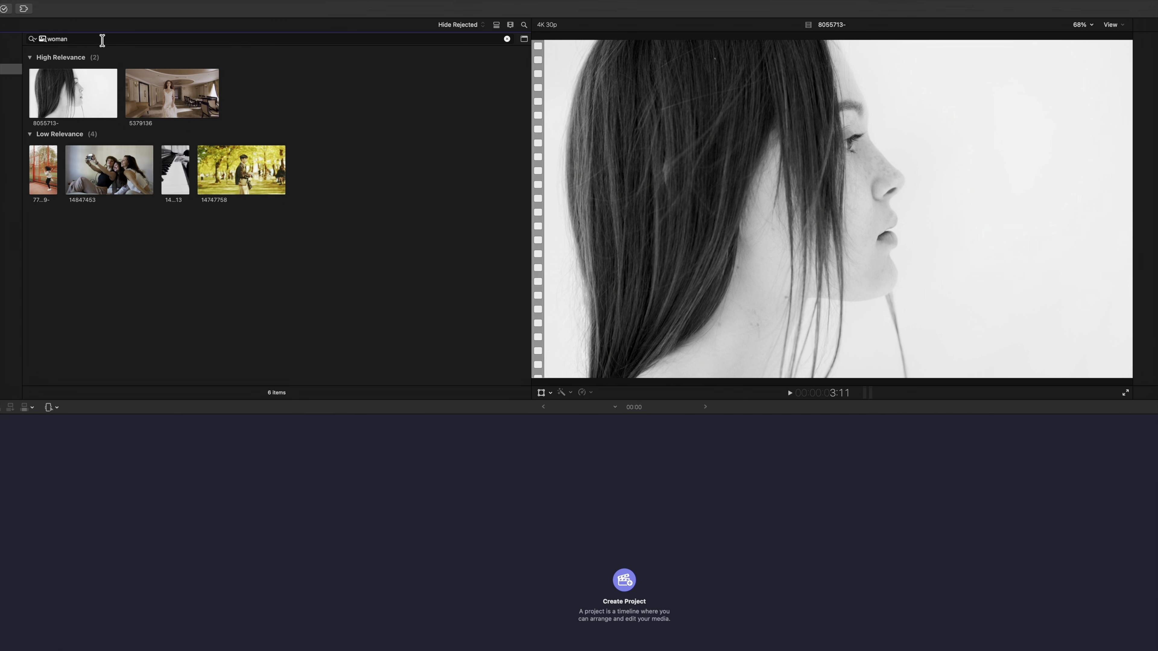
Clear the visual search and preview the passing train clip 14452053 among all clips of the 2Visual event
{"action": "left_click", "coordinate": [100, 39]}
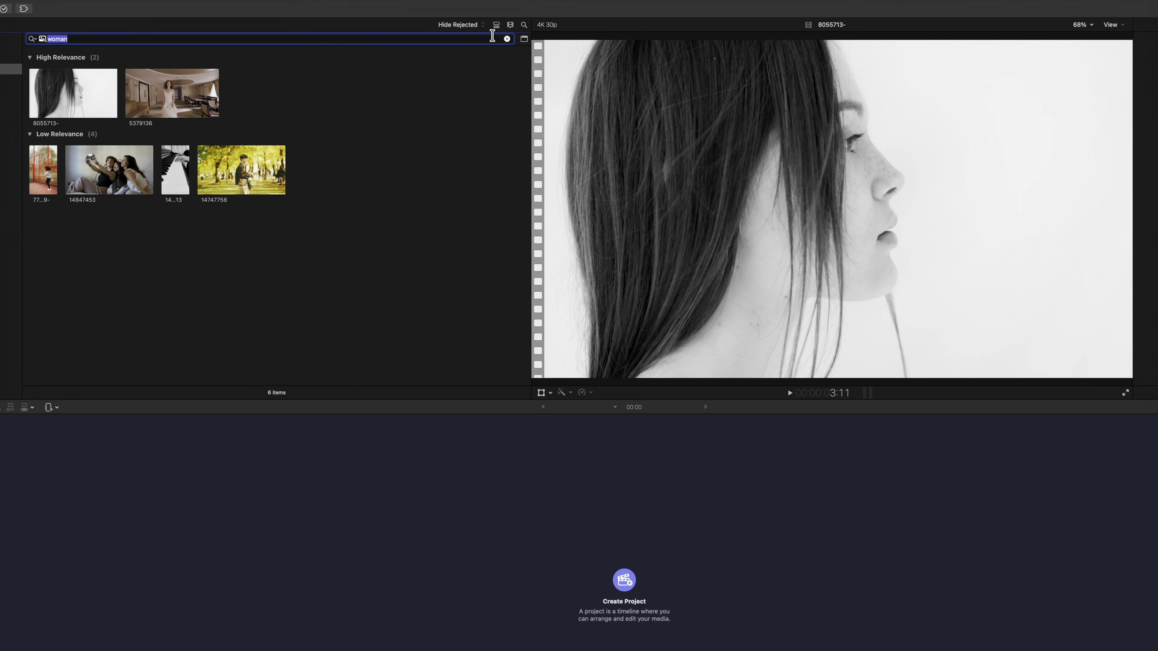
{"action": "left_click", "coordinate": [507, 39]}
{"action": "scroll", "coordinate": [334, 117], "scroll_direction": "down", "scroll_amount": 15}
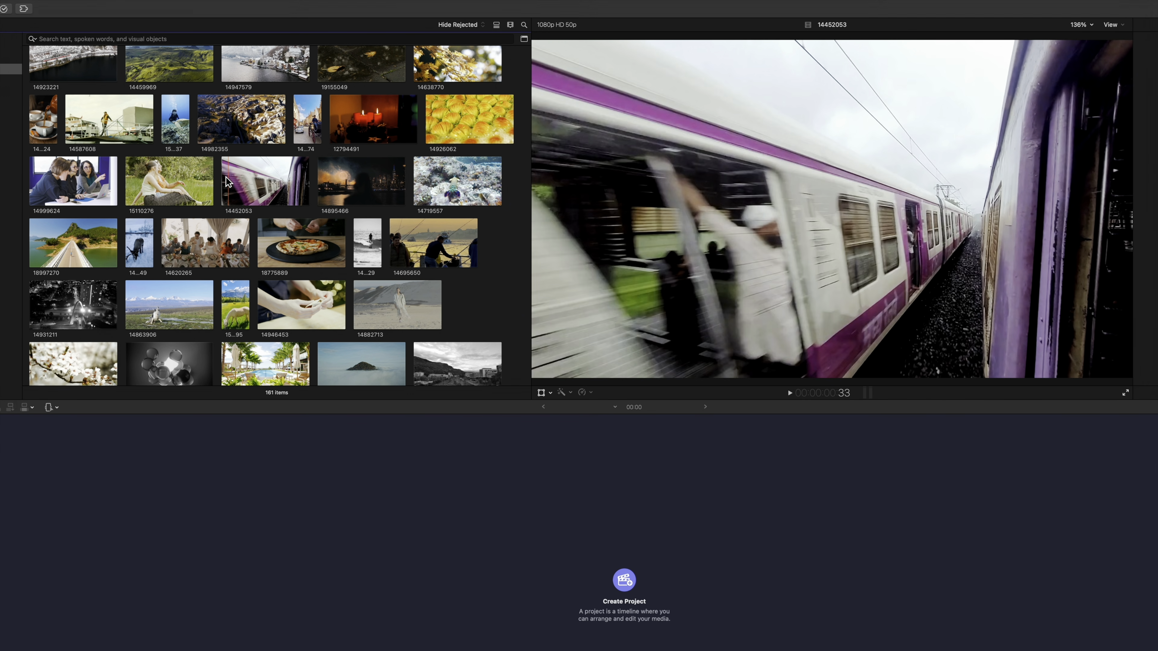
{"action": "key", "text": "space"}
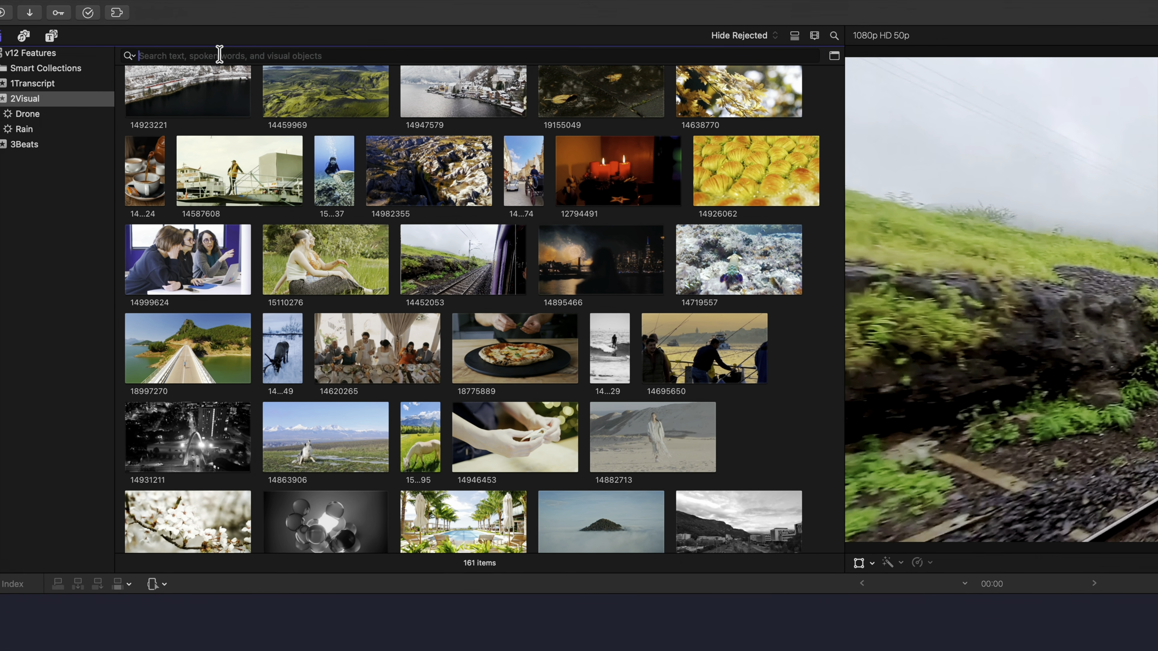
Search the 2Visual event across all criteria for "yellow tram" and select the train clip 14452053
{"action": "left_click", "coordinate": [123, 37]}
{"action": "type", "text": "yellow tram"}
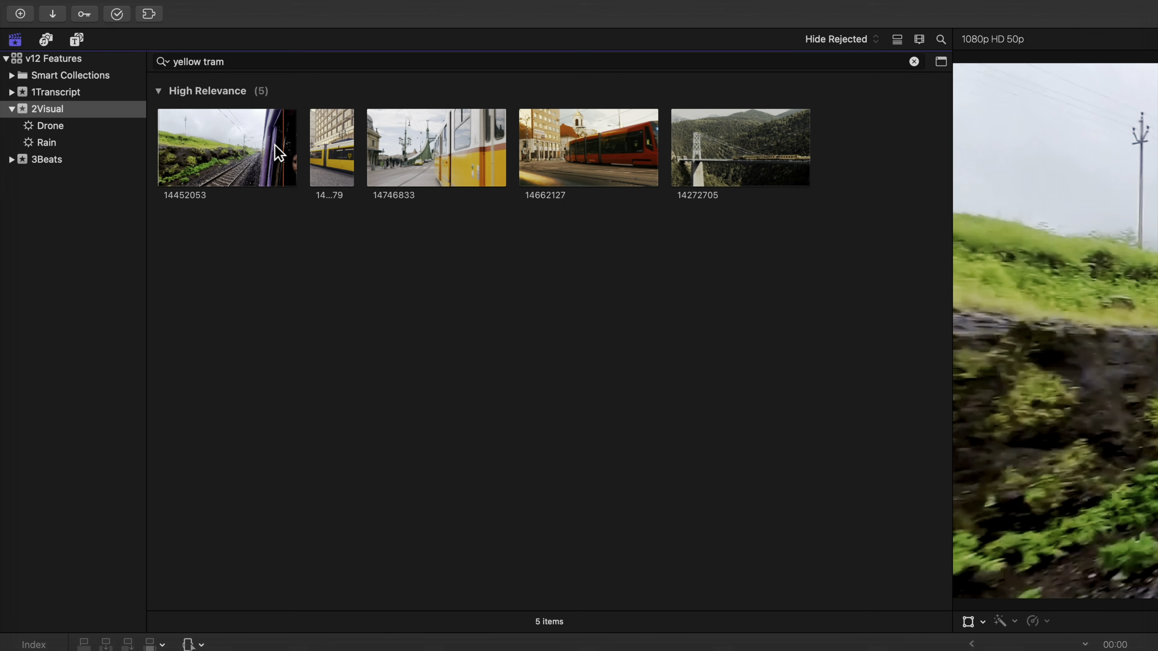
{"action": "left_click", "coordinate": [269, 152]}
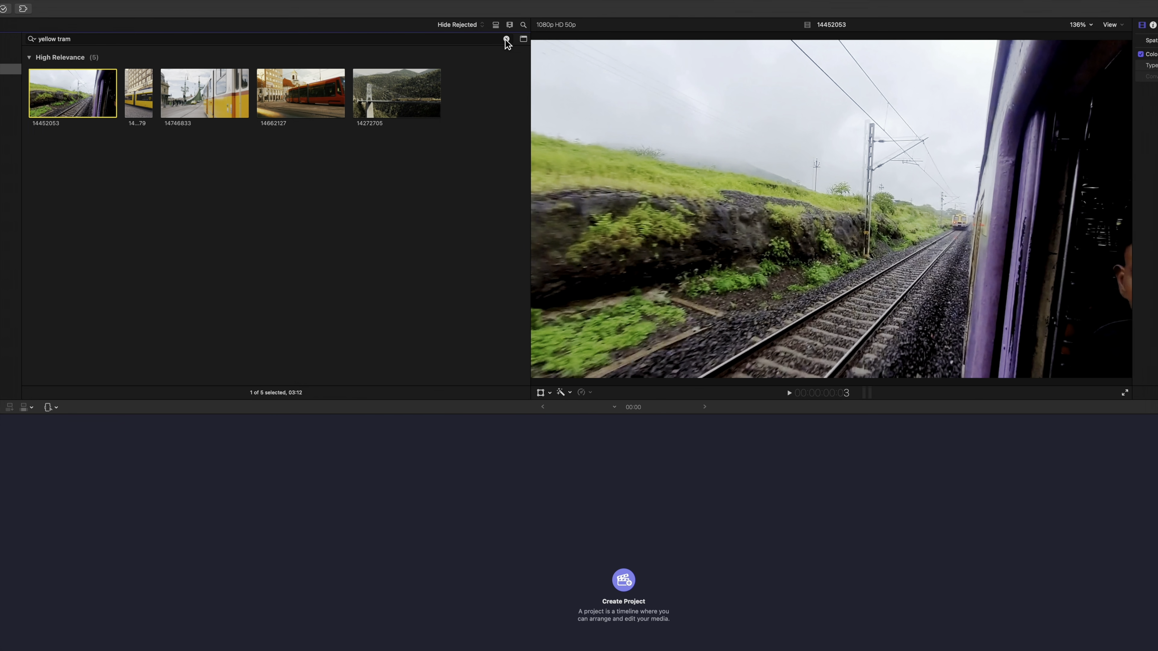
Clear the "yellow tram" search and play the selected train clip
{"action": "left_click", "coordinate": [506, 39]}
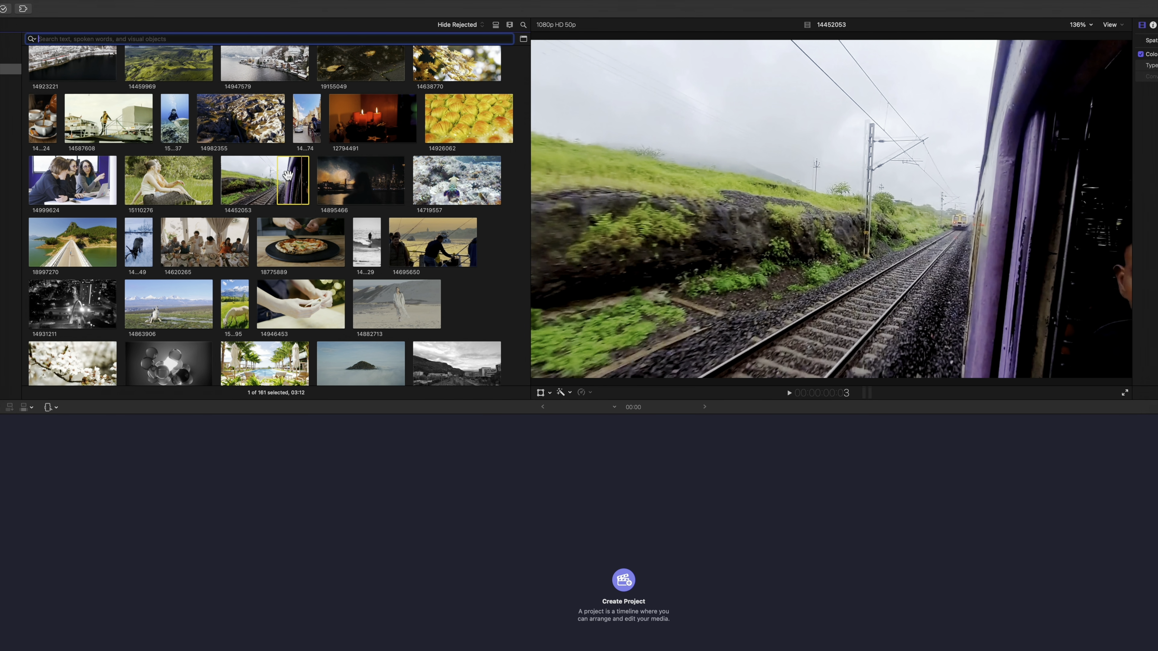
{"action": "key", "text": "space"}
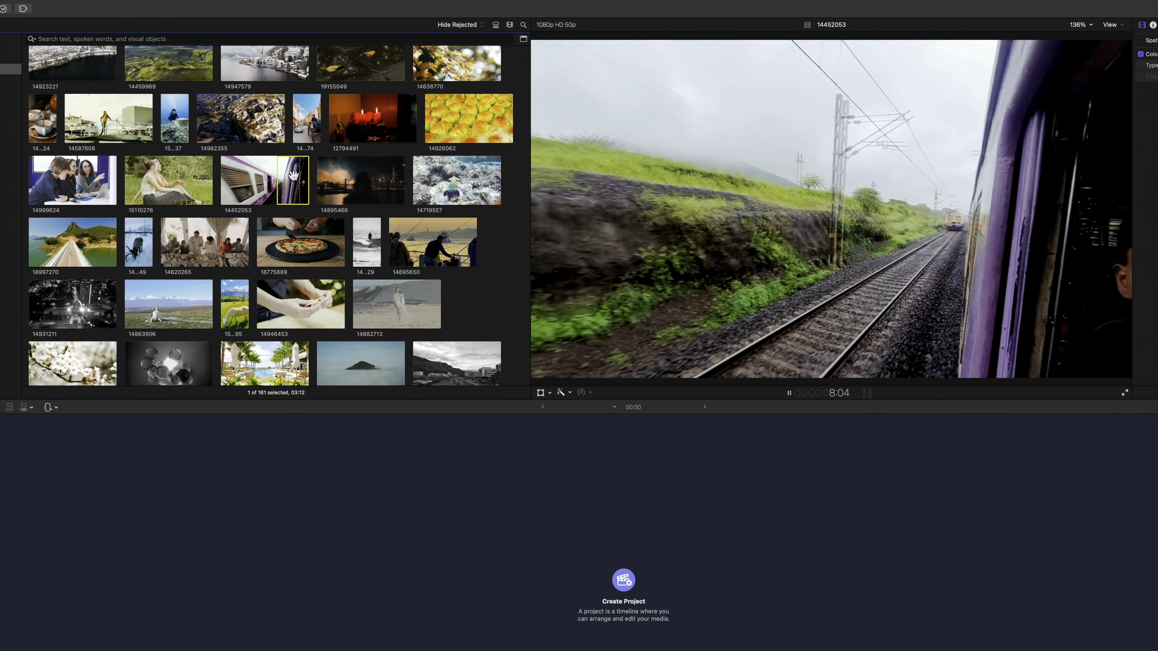
Limit the search to Visual, search for "yeollow train" and select the train clip 14452053
{"action": "left_click", "coordinate": [32, 39]}
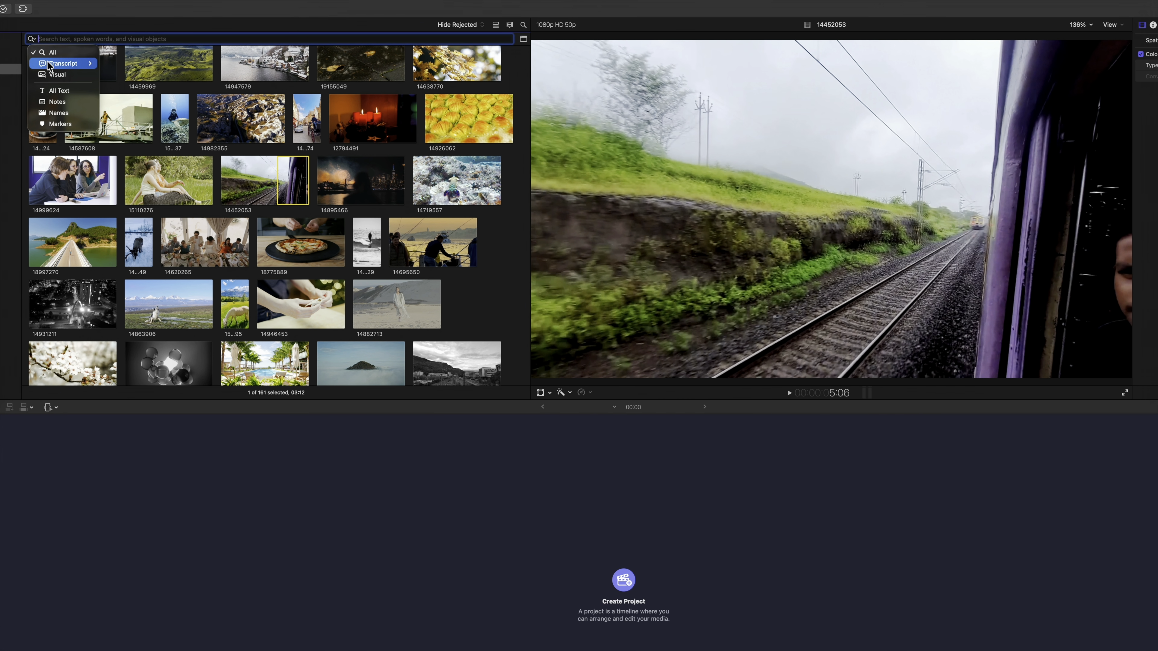
{"action": "left_click", "coordinate": [54, 74]}
{"action": "type", "text": "yeollow t"}
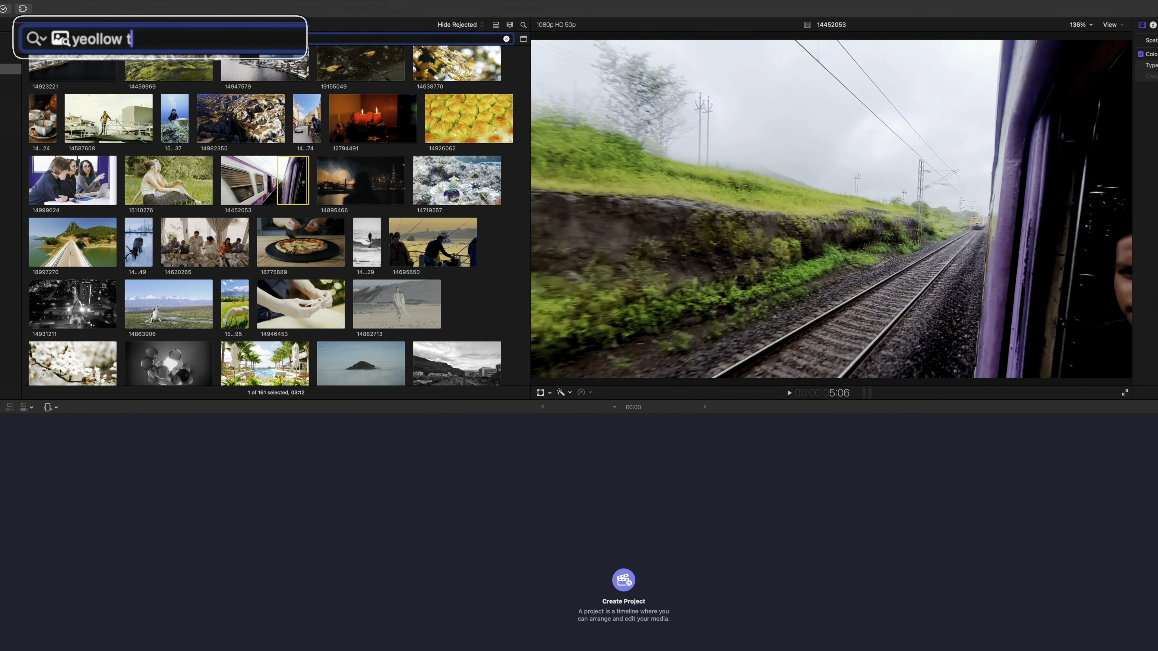
{"action": "type", "text": "rain"}
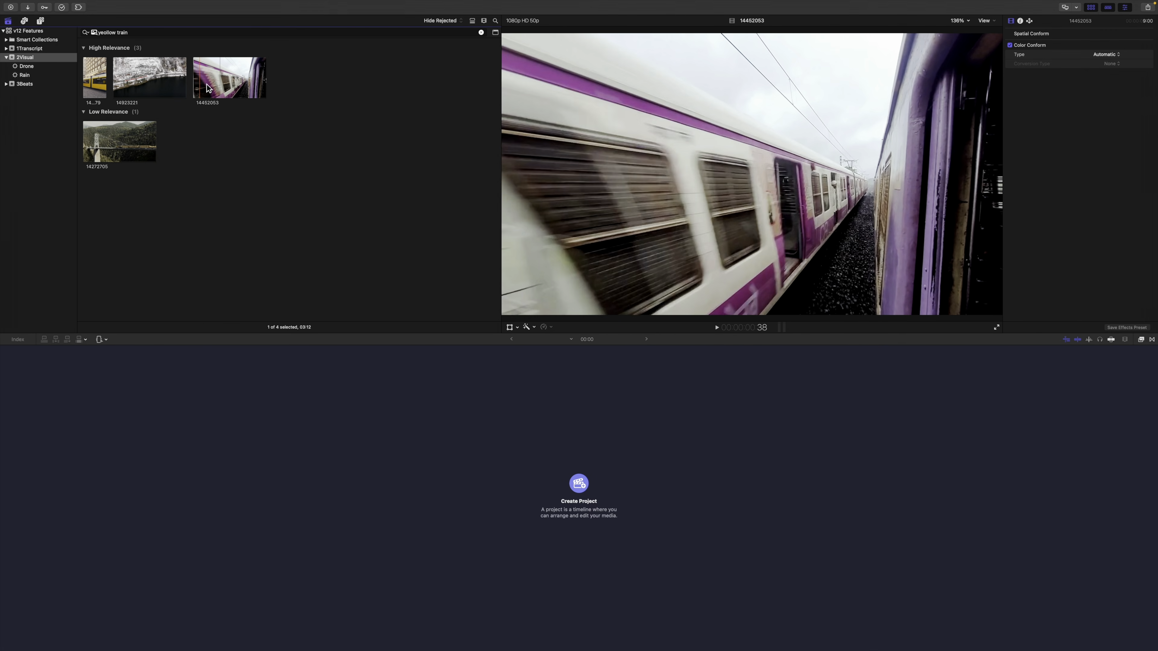
{"action": "left_click", "coordinate": [241, 84]}
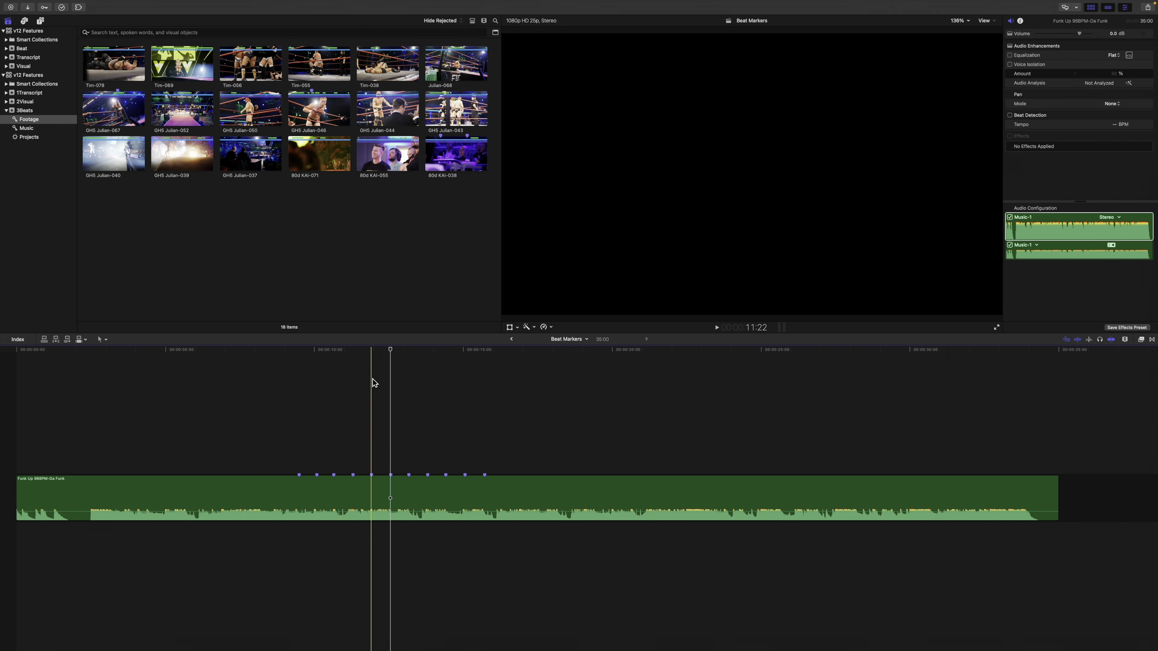
Play the Beat Markers project from 13:04 and add a marker on each beat between about 16 and 23 seconds
{"action": "left_click", "coordinate": [424, 379]}
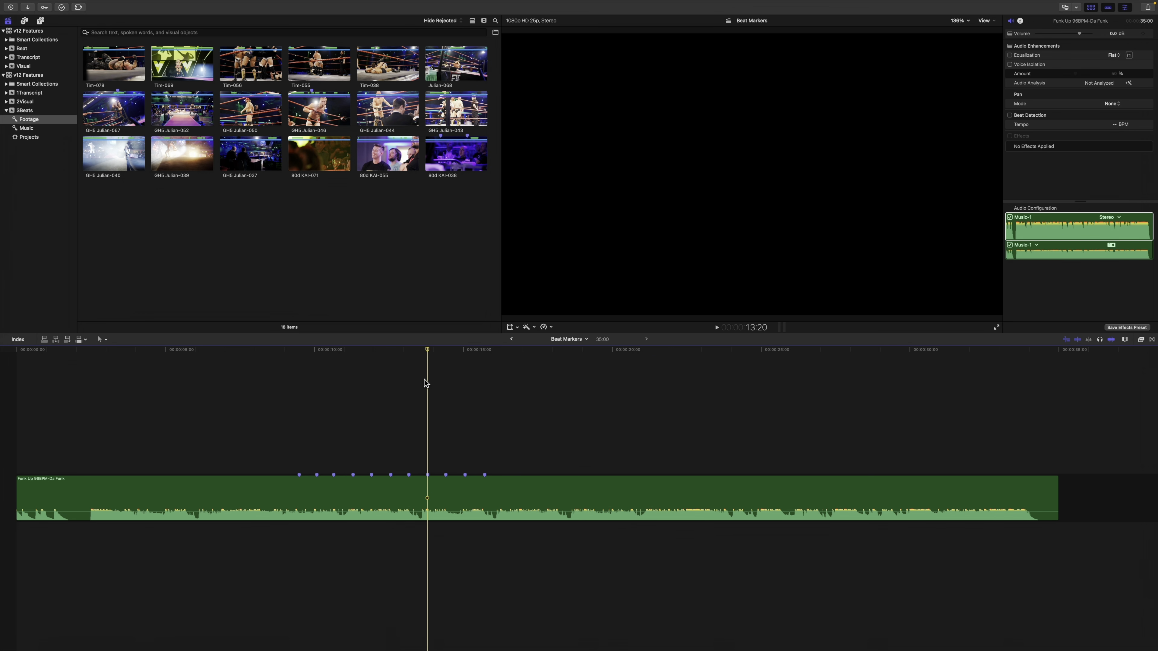
{"action": "left_click", "coordinate": [373, 380]}
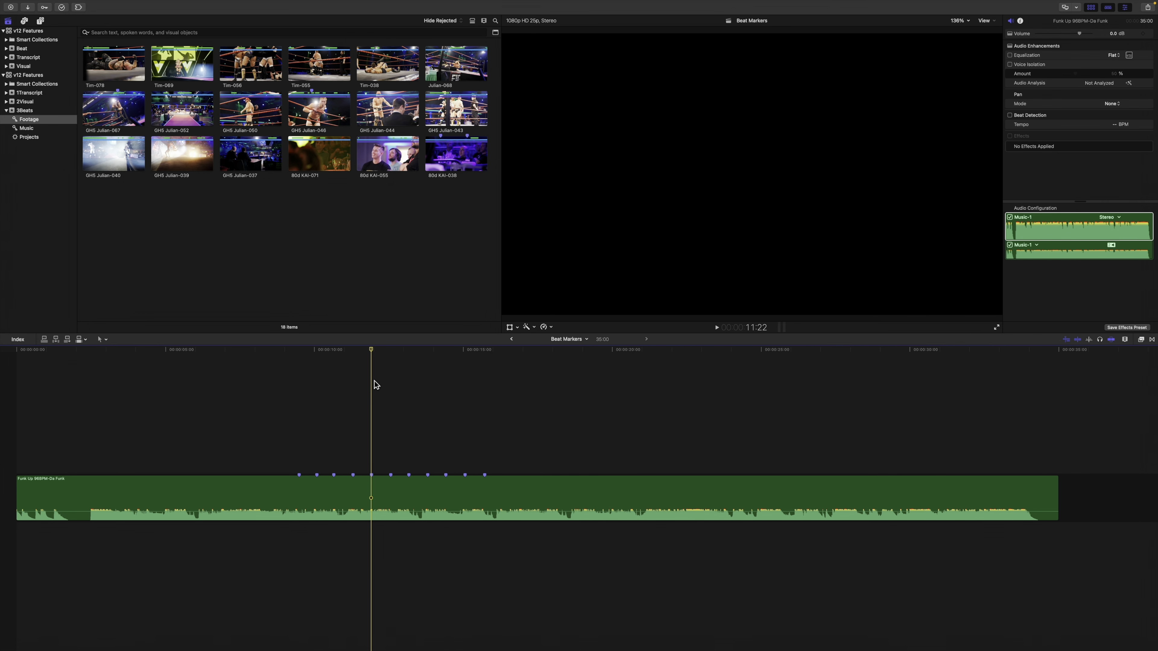
{"action": "left_click", "coordinate": [409, 417]}
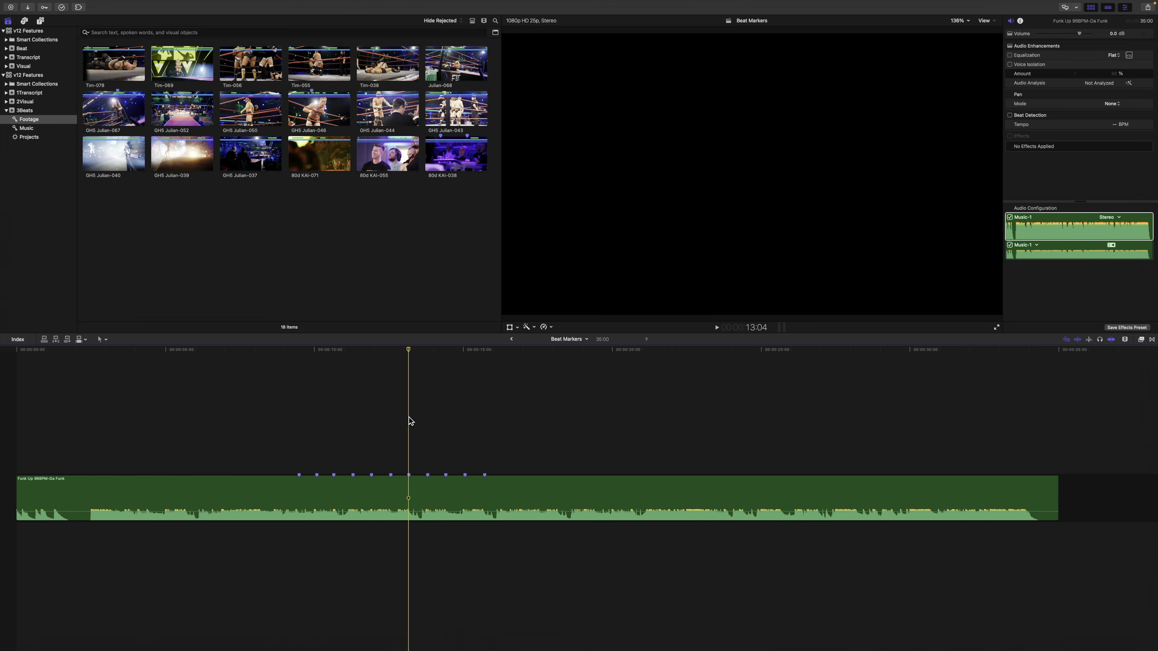
{"action": "key", "text": "space"}
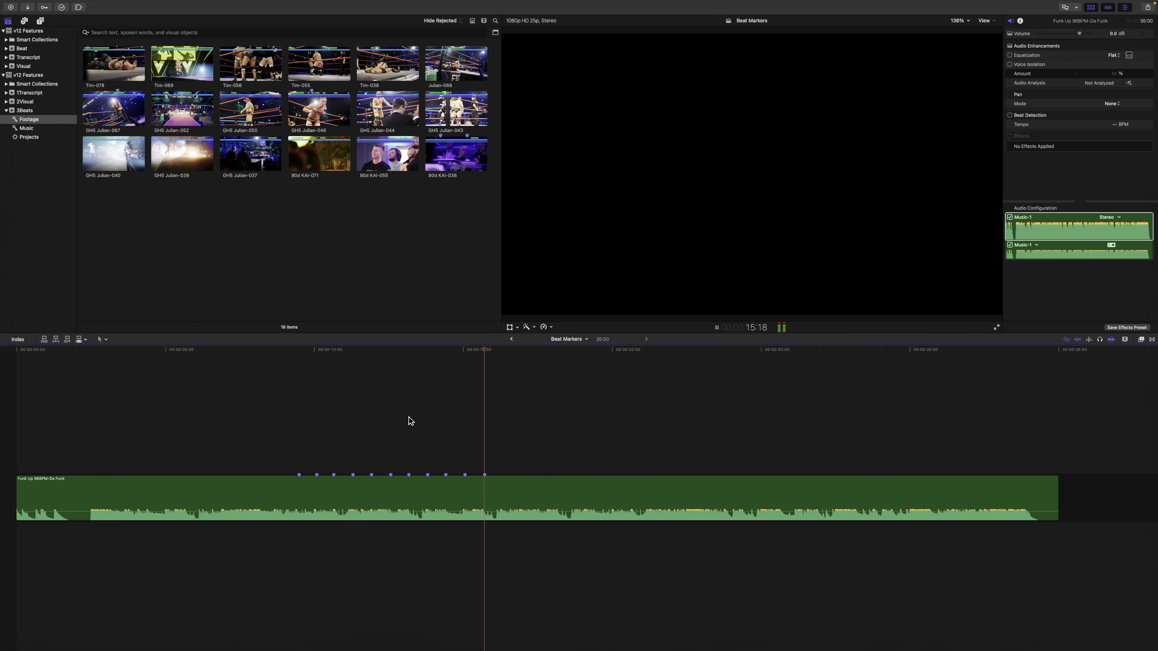
{"action": "key", "text": "m"}
{"action": "key", "text": "m"}
{"action": "key", "text": "m"}
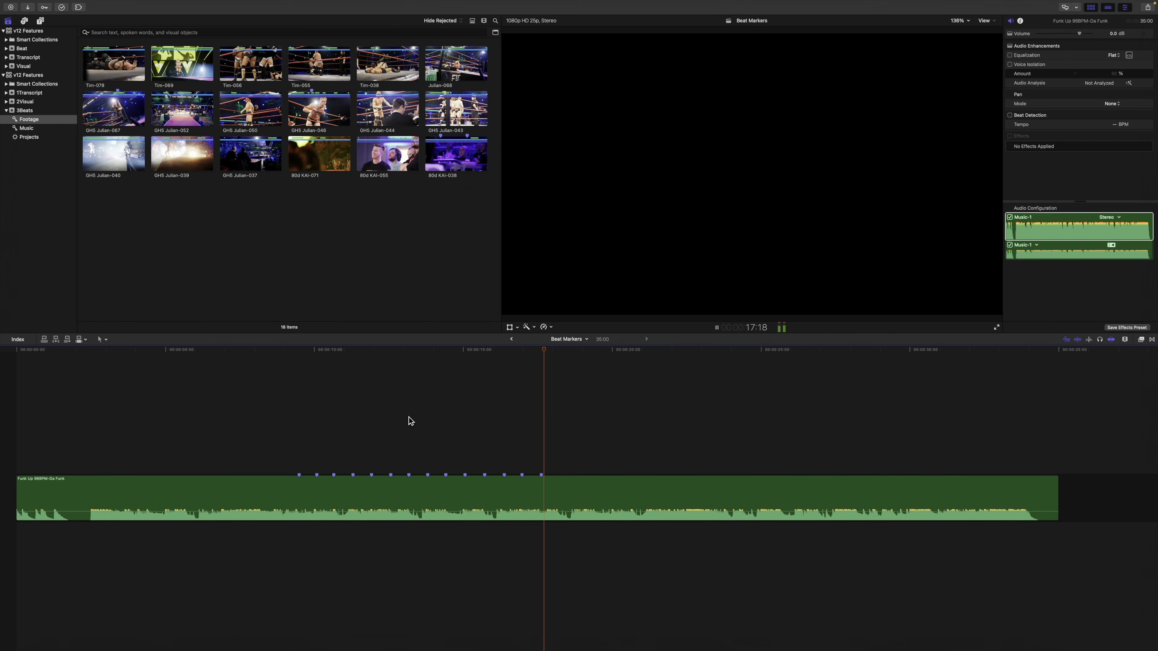
{"action": "key", "text": "m"}
{"action": "key", "text": "m"}
{"action": "key", "text": "m"}
{"action": "key", "text": "m"}
{"action": "key", "text": "m"}
{"action": "key", "text": "m"}
{"action": "key", "text": "m"}
{"action": "key", "text": "m"}
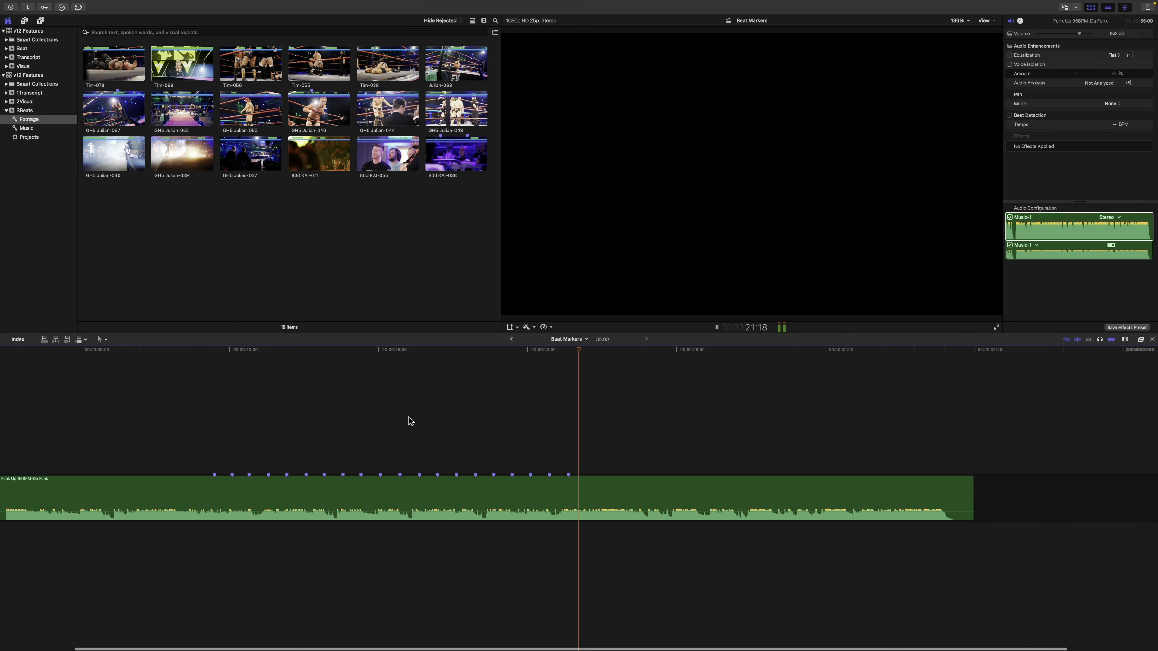
{"action": "key", "text": "m"}
{"action": "key", "text": "space"}
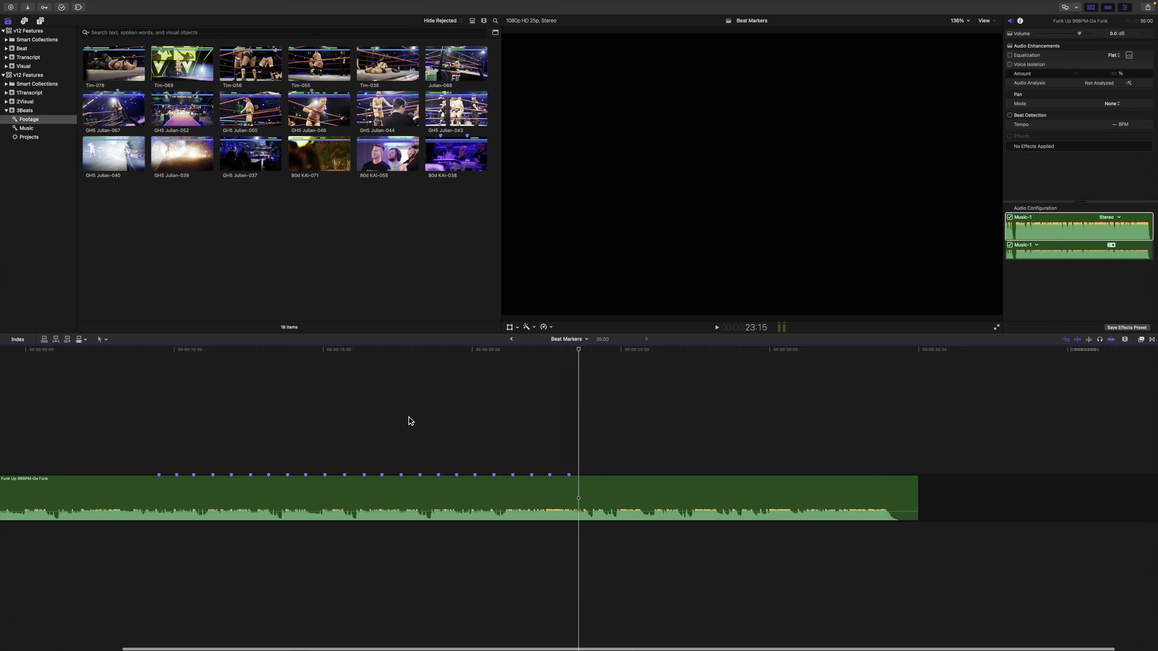
Examine how closely the beat markers around 20 to 22 seconds line up with the music's waveform peaks
{"action": "scroll", "coordinate": [409, 420], "scroll_direction": "left", "scroll_amount": 4}
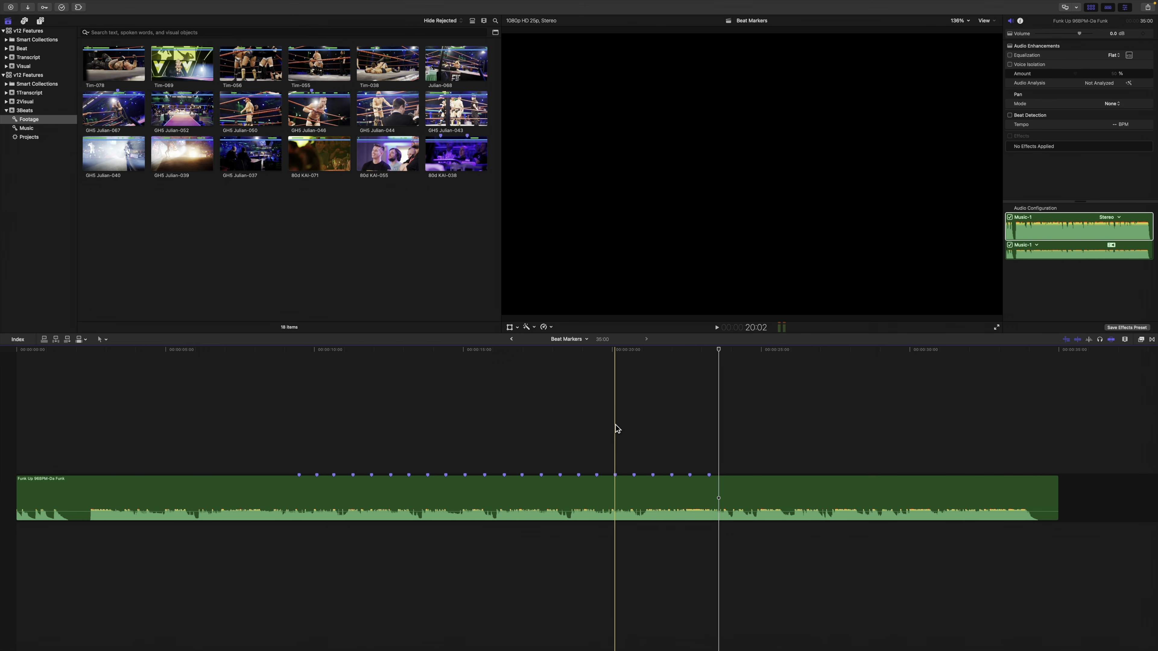
{"action": "key", "text": "super+equal"}
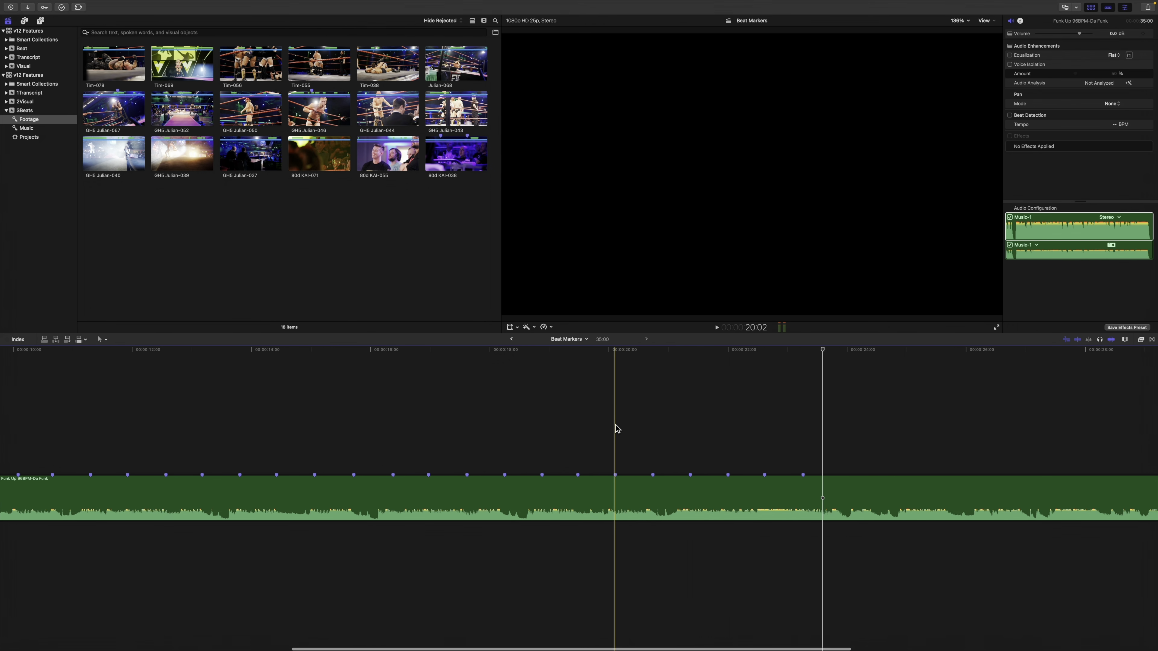
{"action": "left_click", "coordinate": [655, 476]}
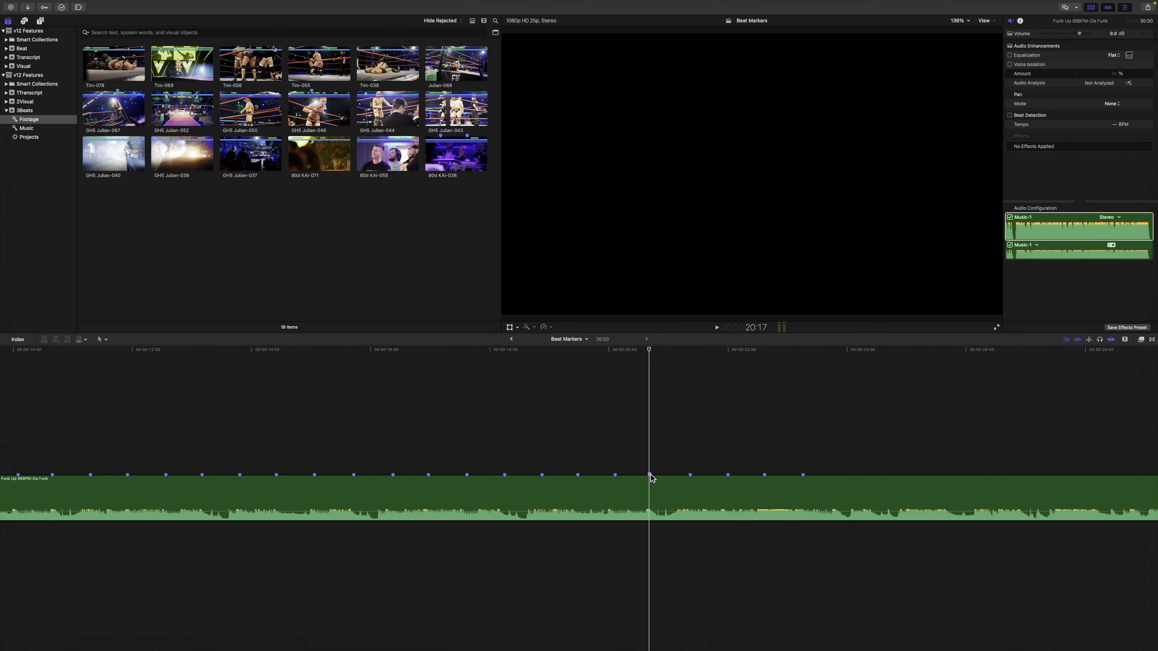
{"action": "left_click", "coordinate": [728, 476]}
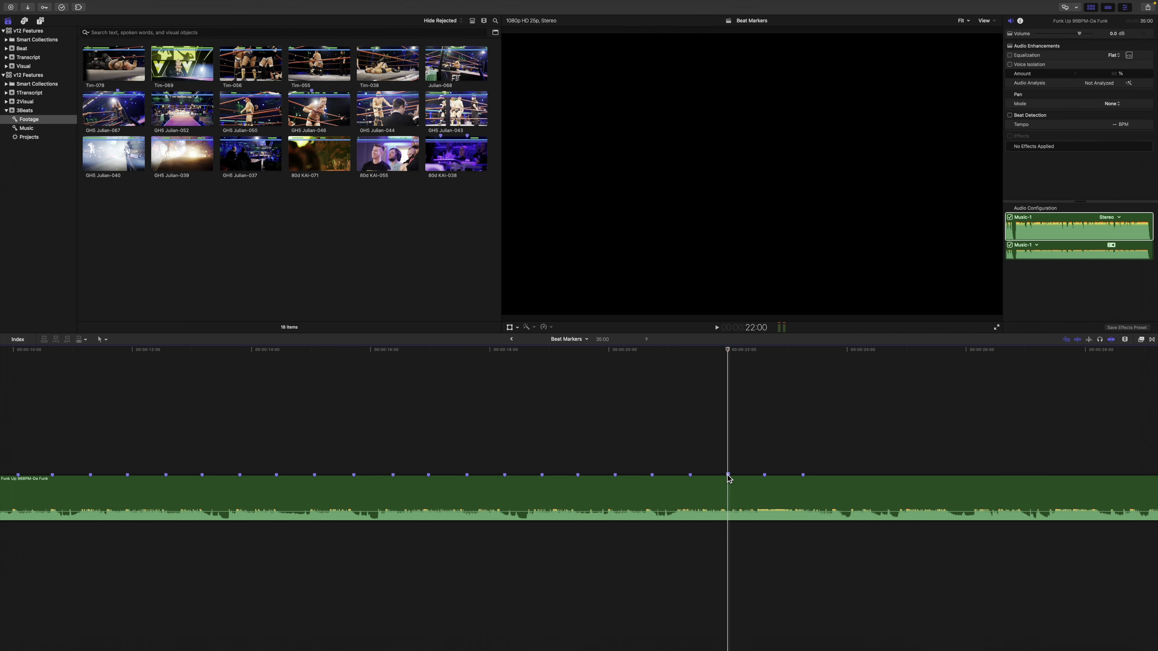
Play the music from 6:01, add two more beat markers ahead of the existing ones, and return to the full timeline view
{"action": "scroll", "coordinate": [728, 477], "scroll_direction": "left", "scroll_amount": 5}
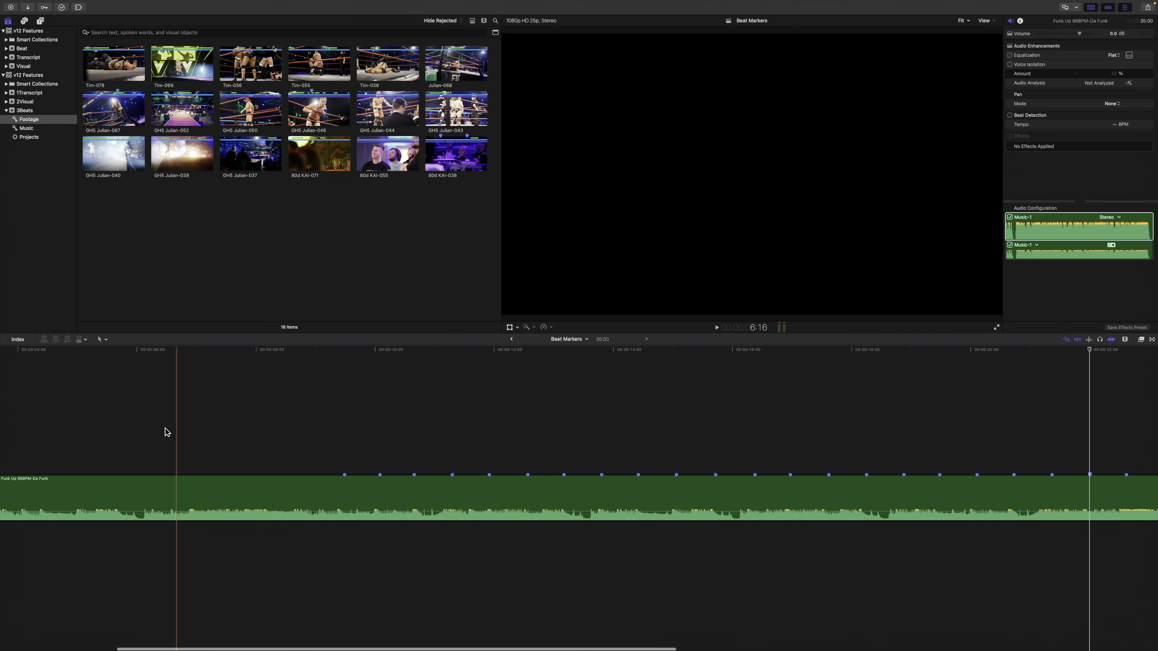
{"action": "left_click", "coordinate": [140, 425]}
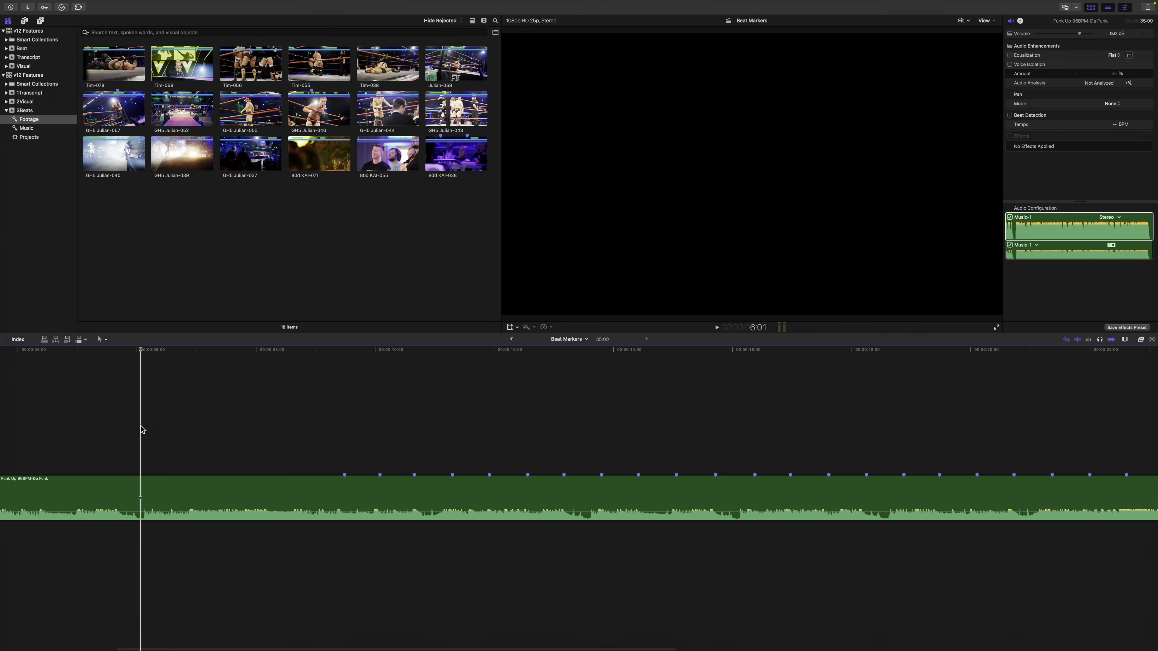
{"action": "key", "text": "space"}
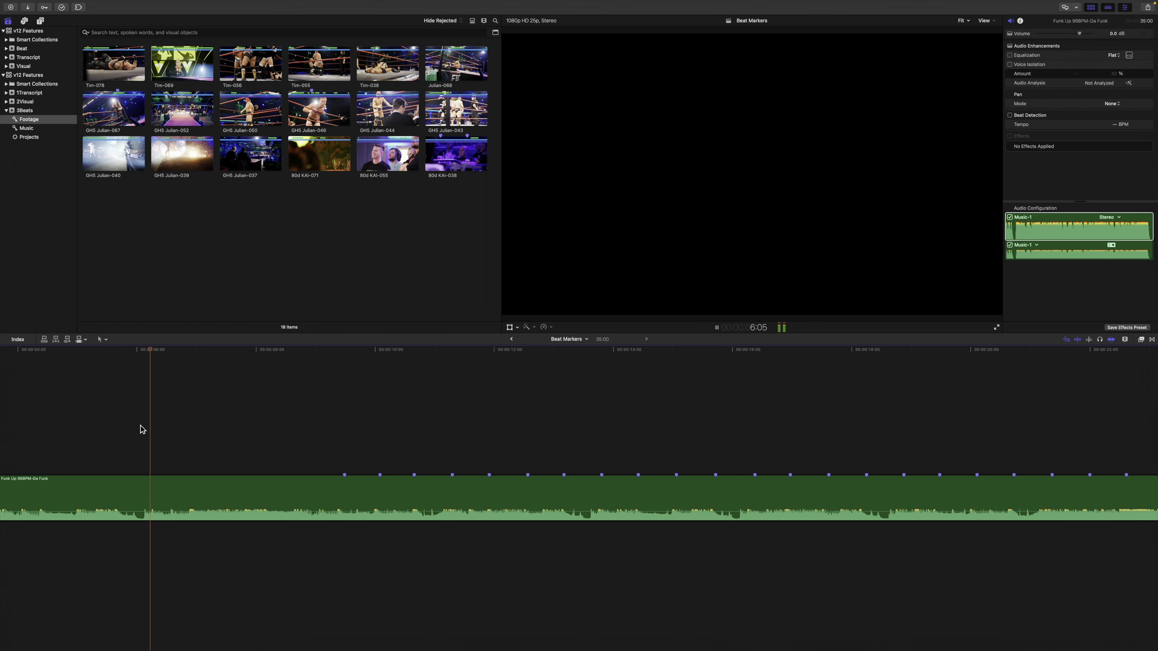
{"action": "key", "text": "m"}
{"action": "key", "text": "m"}
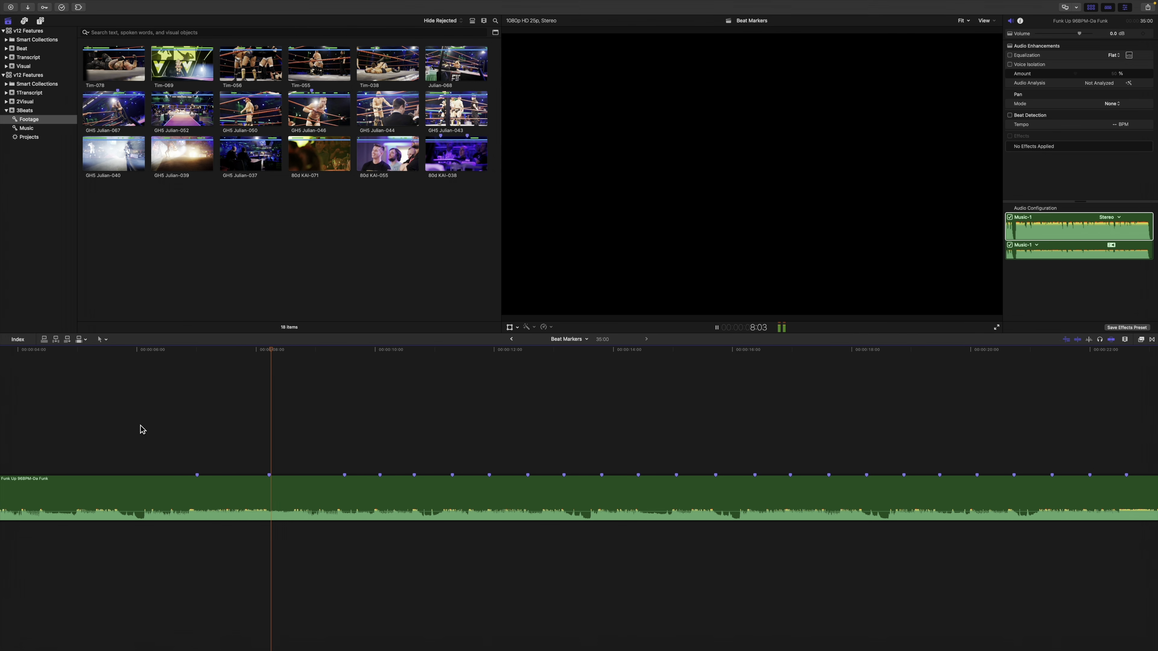
{"action": "key", "text": "space"}
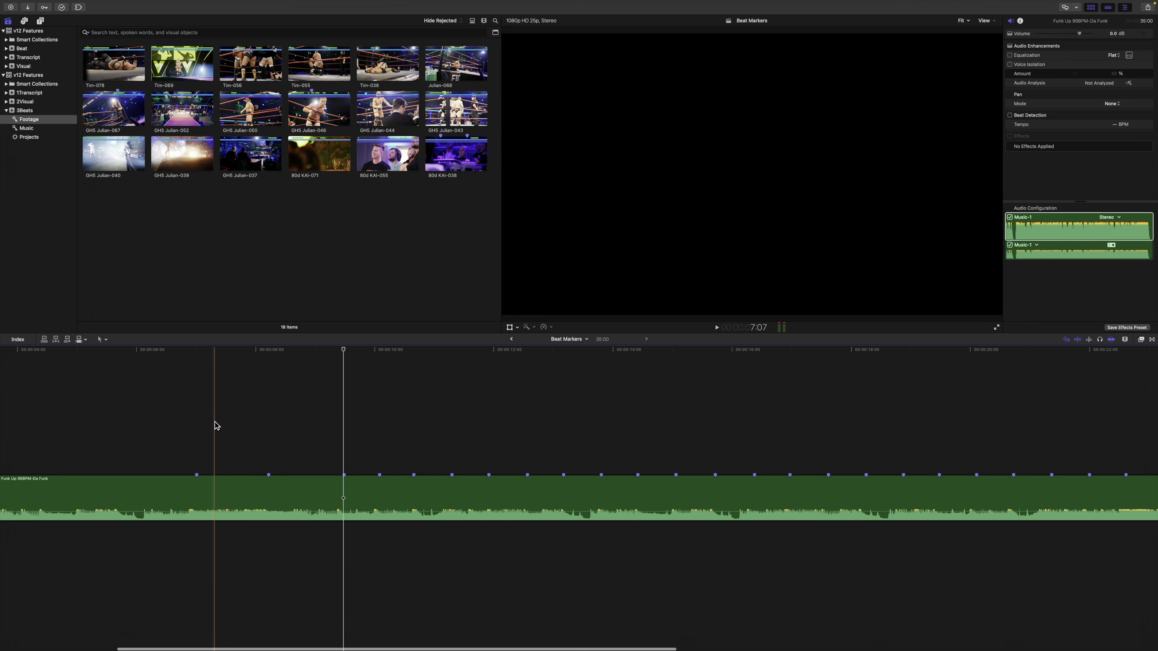
{"action": "key", "text": "shift+z"}
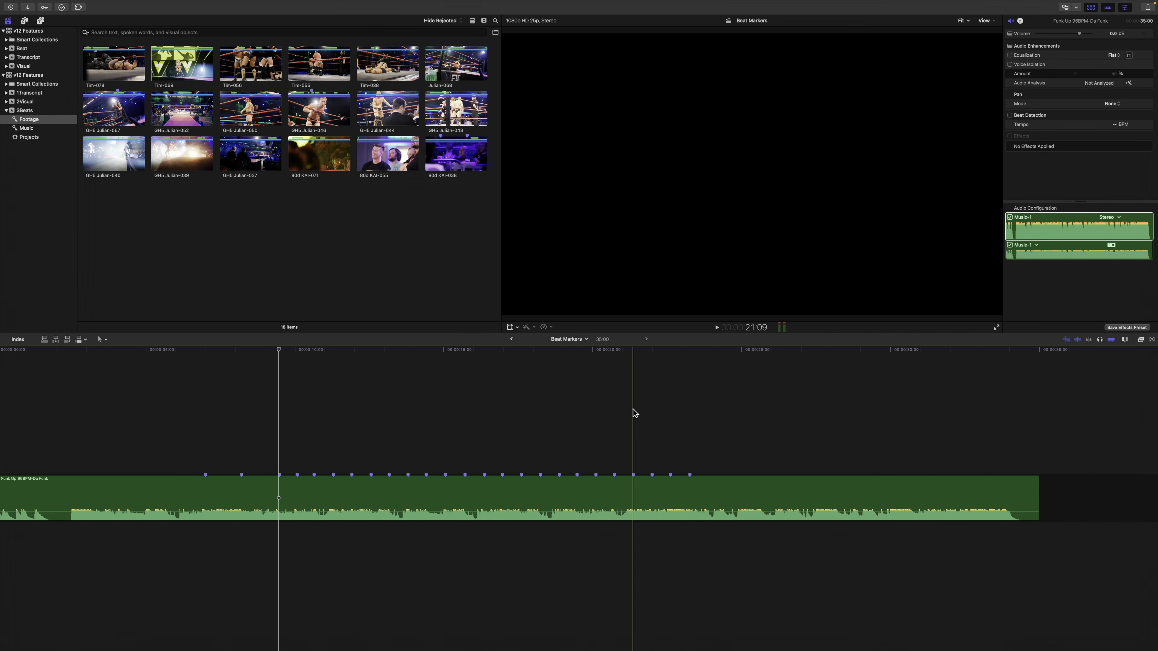
{"action": "left_click", "coordinate": [688, 416]}
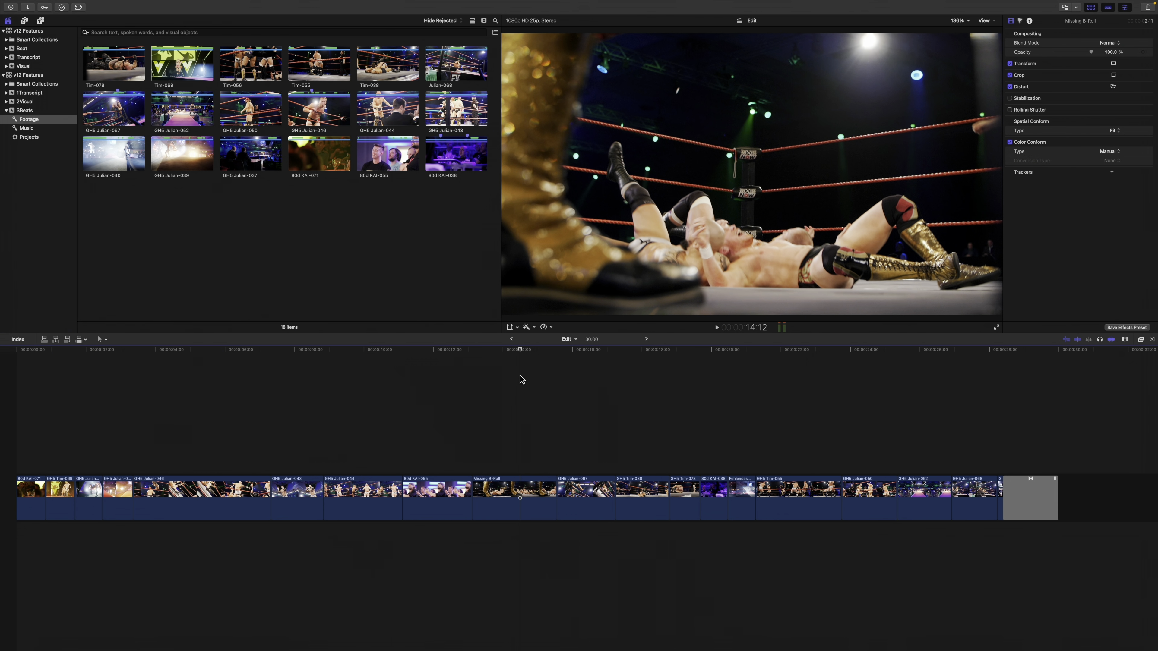
Review the cuts in the Edit project by playing the timeline, and place the playhead at 8:09
{"action": "left_click", "coordinate": [442, 377]}
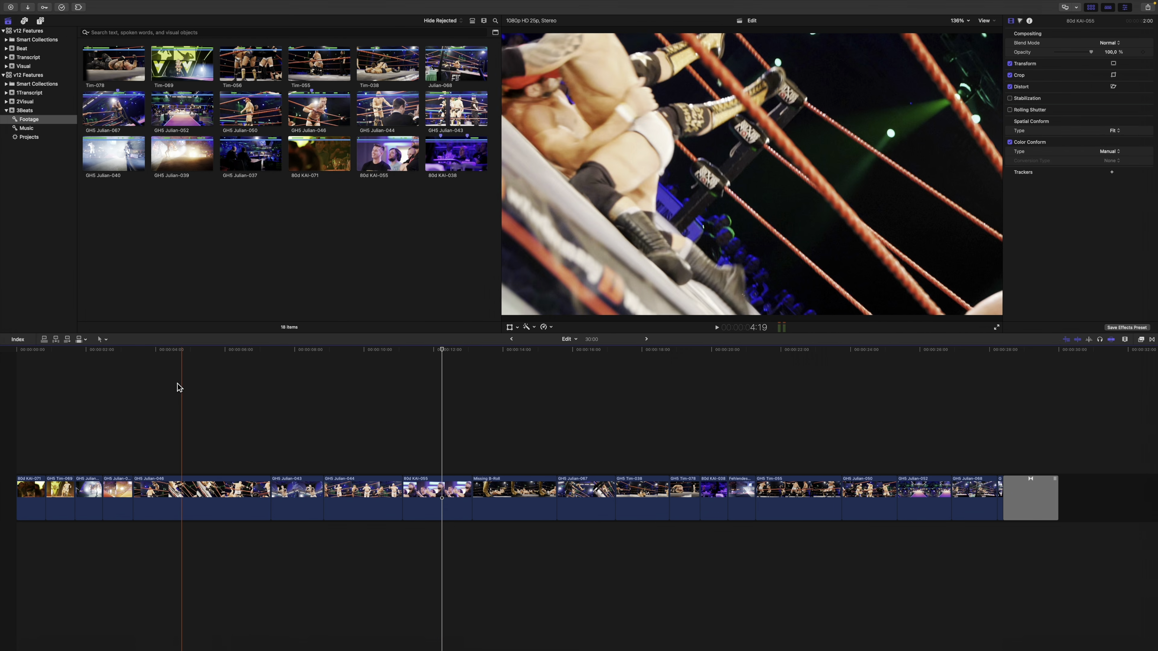
{"action": "key", "text": "space"}
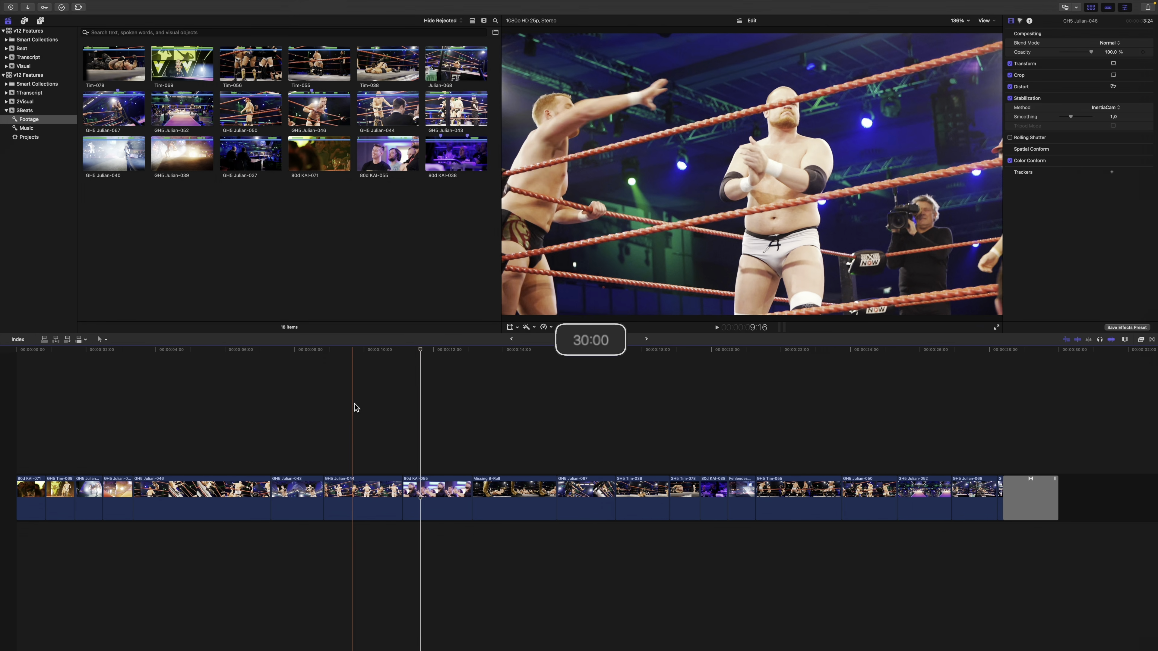
{"action": "key", "text": "space"}
{"action": "left_click", "coordinate": [307, 407]}
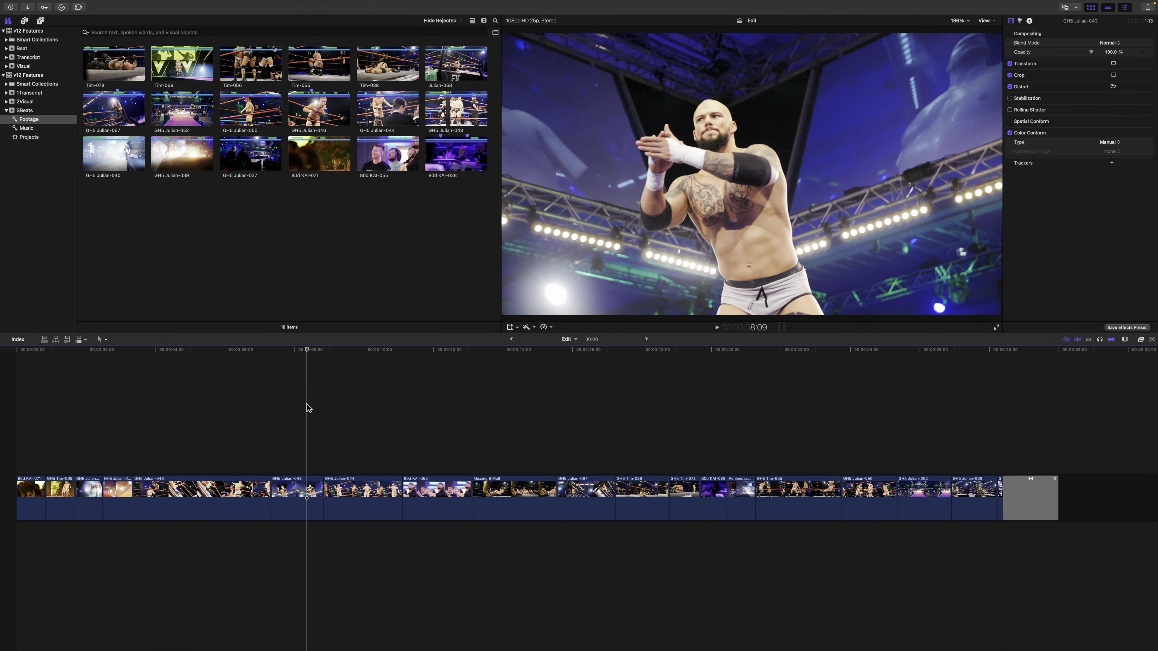
Connect Majestic Blitz 102BPM from the Music collection to the very beginning of the Edit timeline
{"action": "left_click", "coordinate": [27, 129]}
{"action": "left_click", "coordinate": [312, 330]}
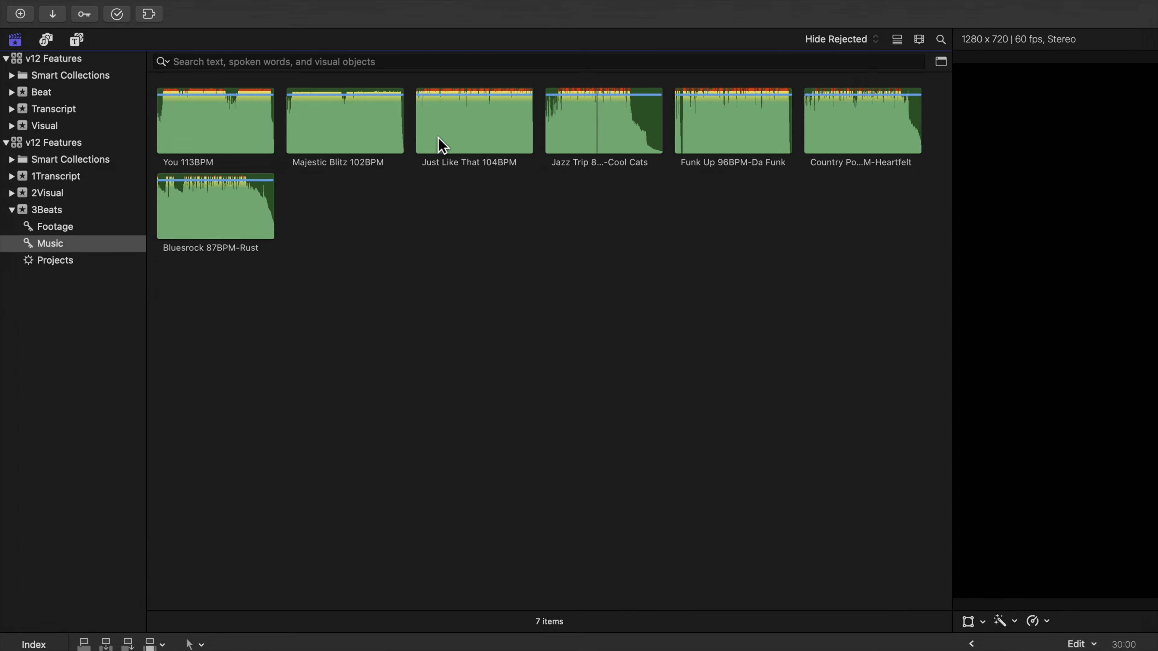
{"action": "left_click", "coordinate": [352, 124]}
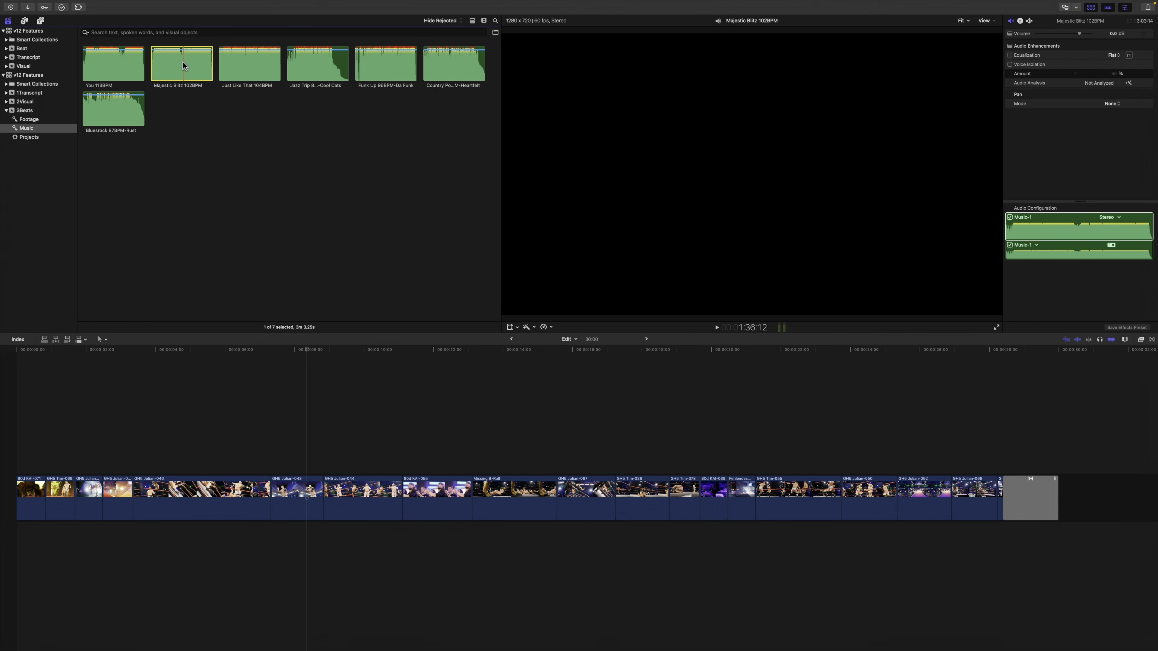
{"action": "left_click", "coordinate": [26, 387]}
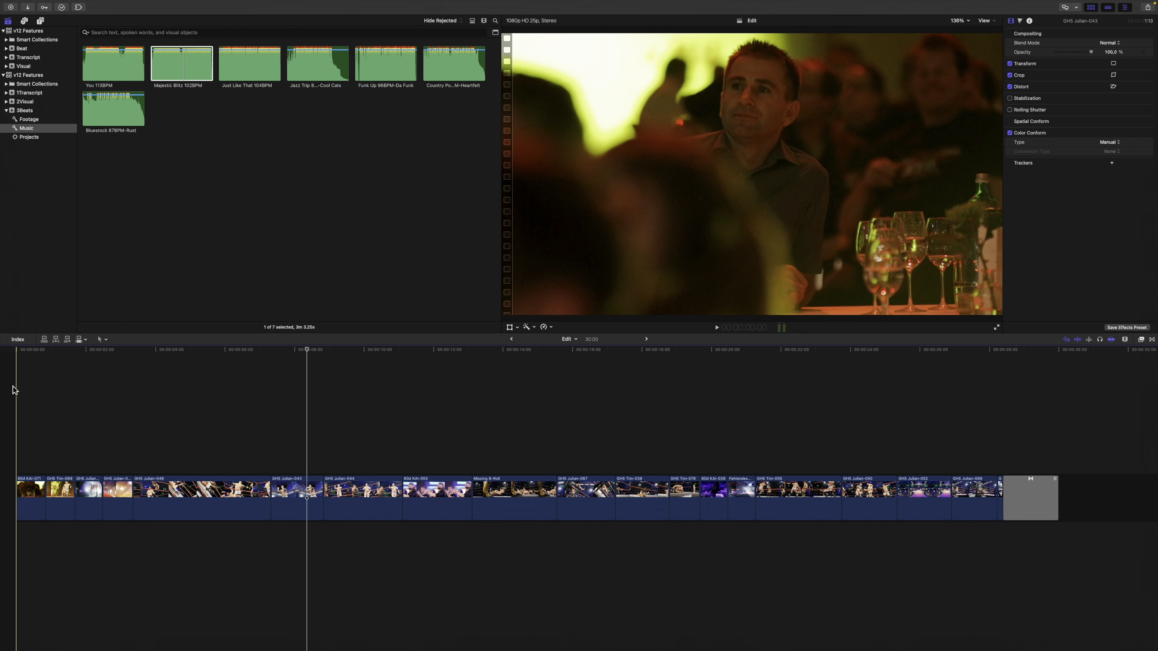
{"action": "key", "text": "q"}
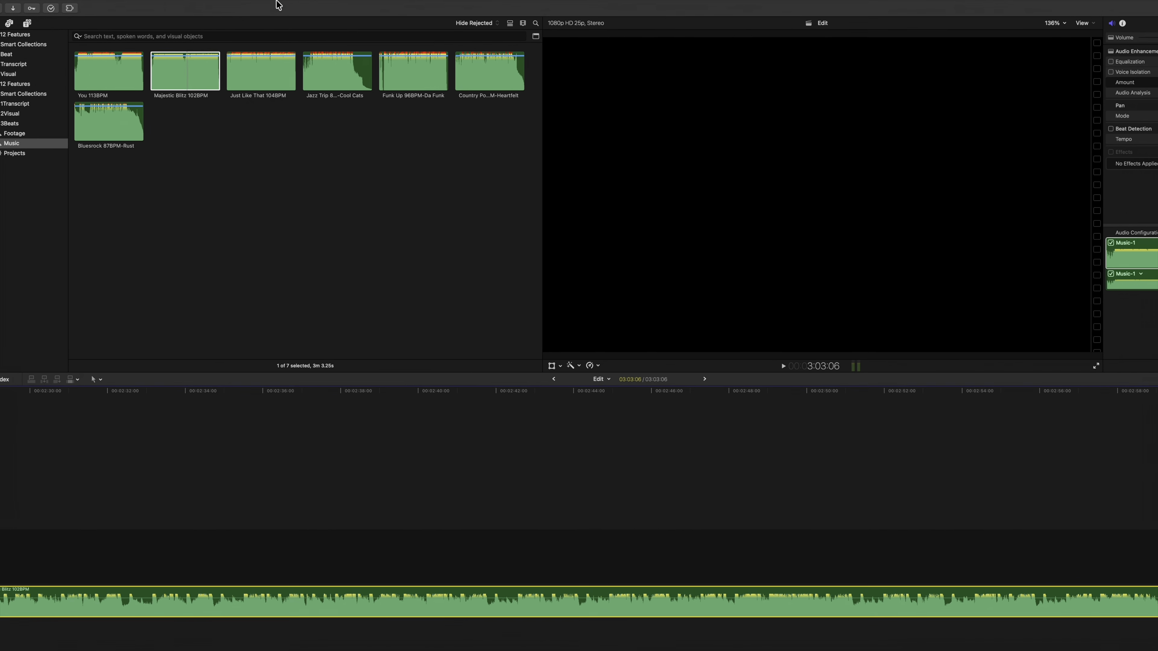
Enable Beat Detection for the connected Majestic Blitz 102BPM music clip
{"action": "mouse_move", "coordinate": [186, 3]}
{"action": "left_click", "coordinate": [120, 10]}
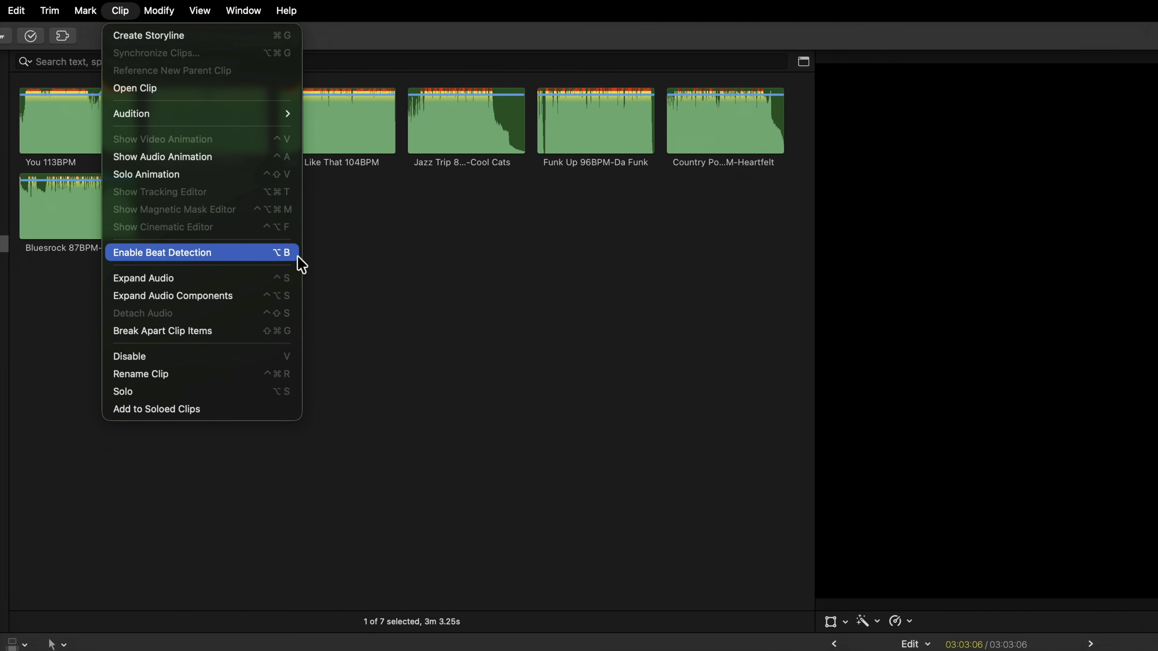
{"action": "left_click", "coordinate": [313, 272]}
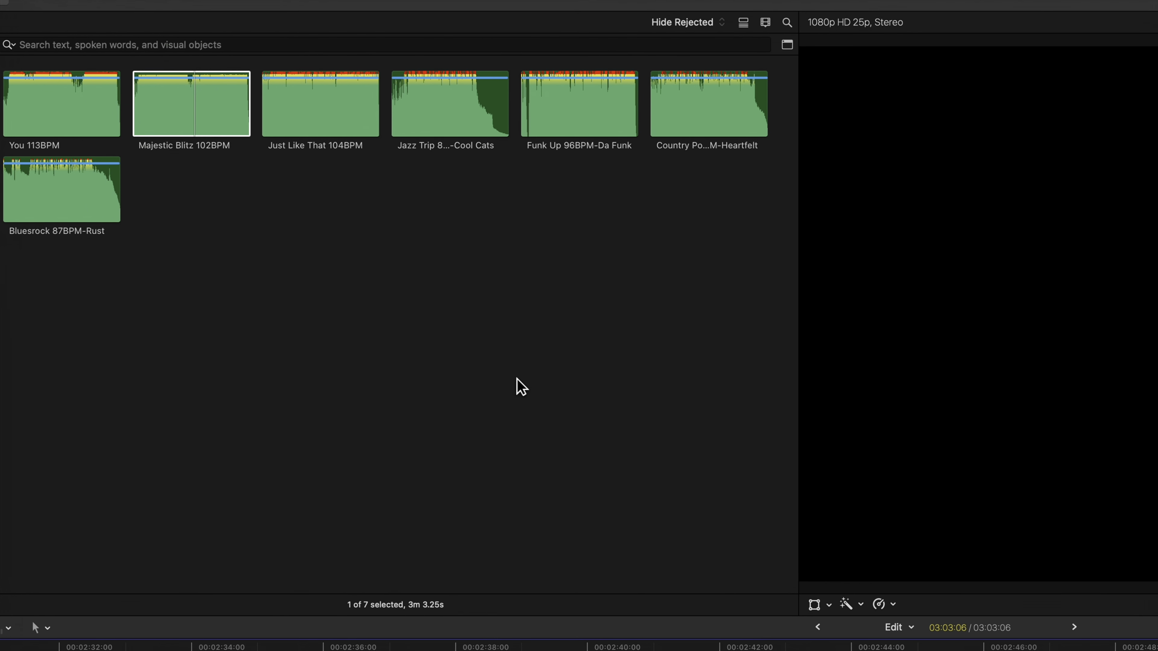
{"action": "left_click", "coordinate": [861, 605]}
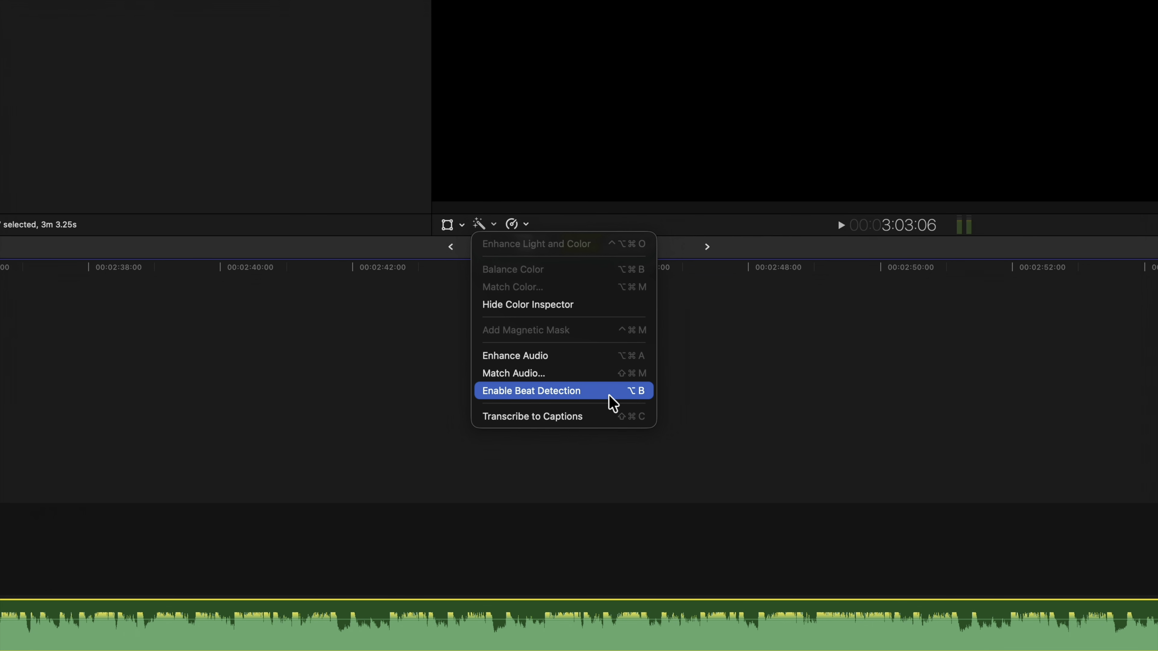
{"action": "left_click", "coordinate": [619, 401]}
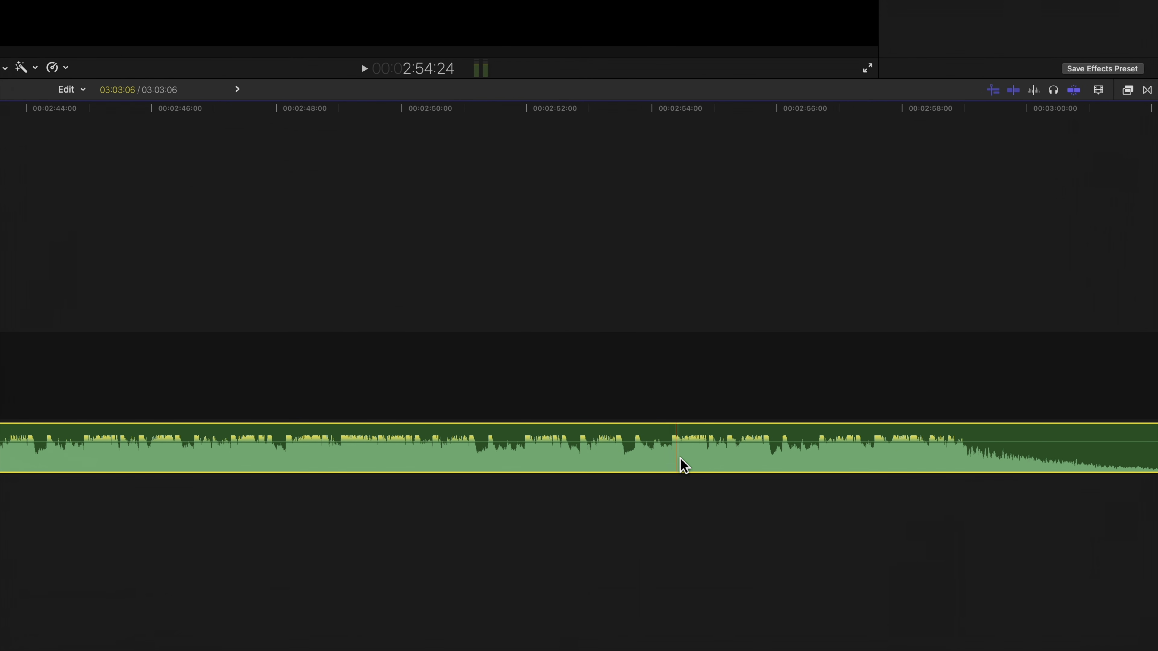
{"action": "right_click", "coordinate": [722, 466]}
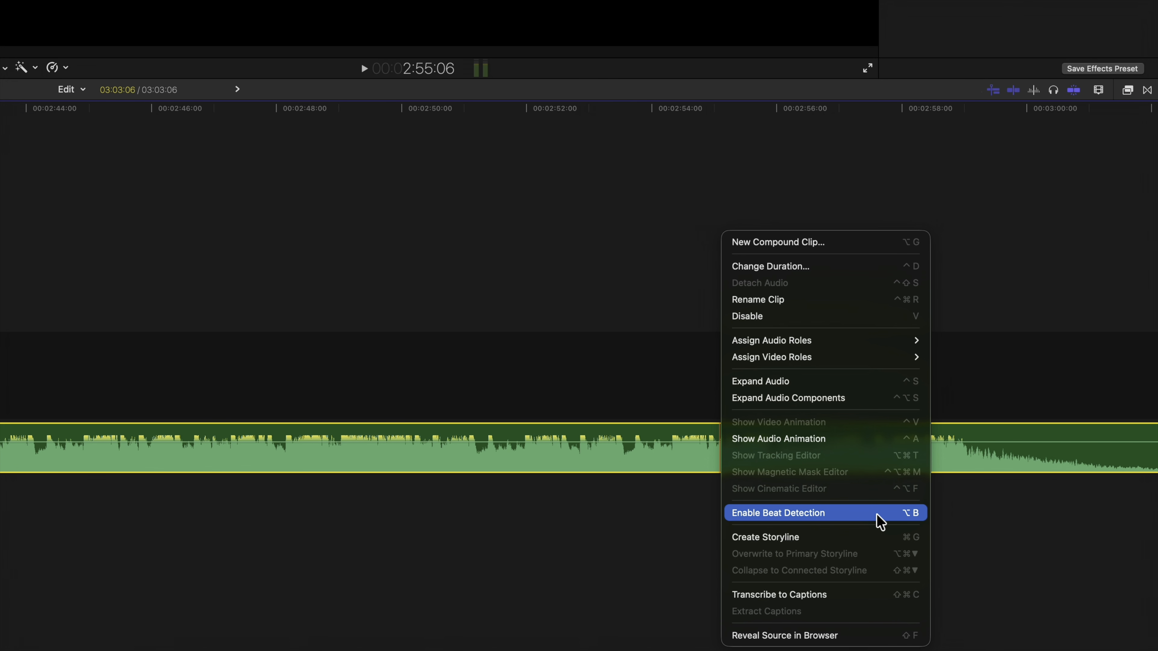
{"action": "left_click", "coordinate": [879, 522]}
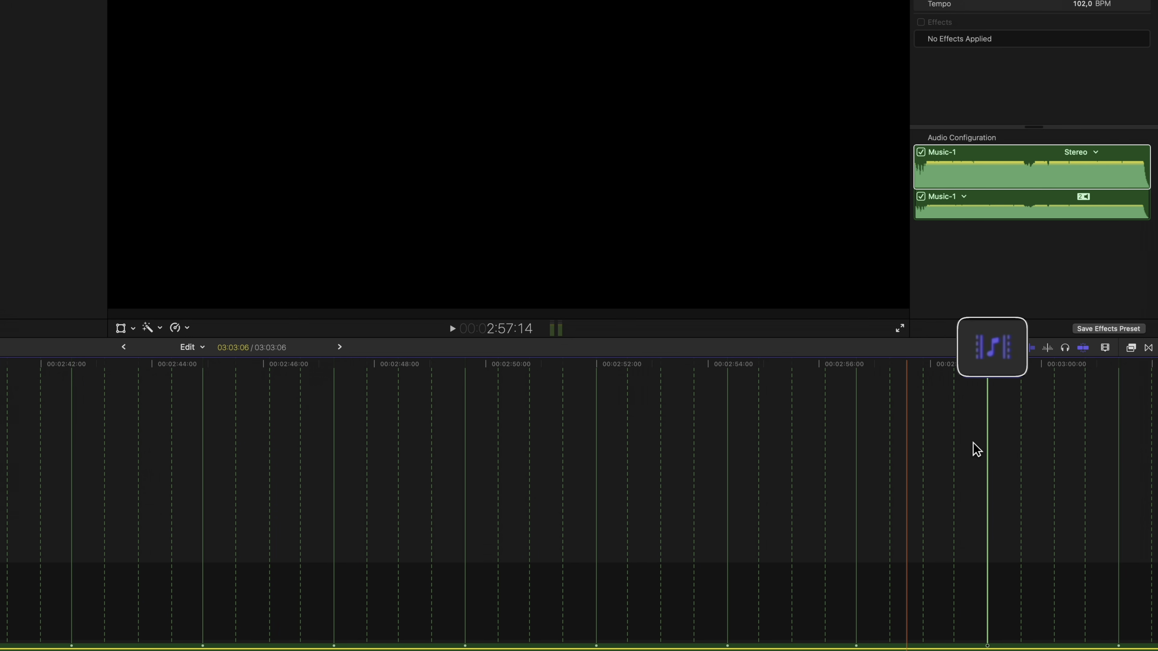
Place the playhead near the end of the music and switch its Beat Detection off and back on
{"action": "scroll", "coordinate": [975, 450], "scroll_direction": "right", "scroll_amount": 5}
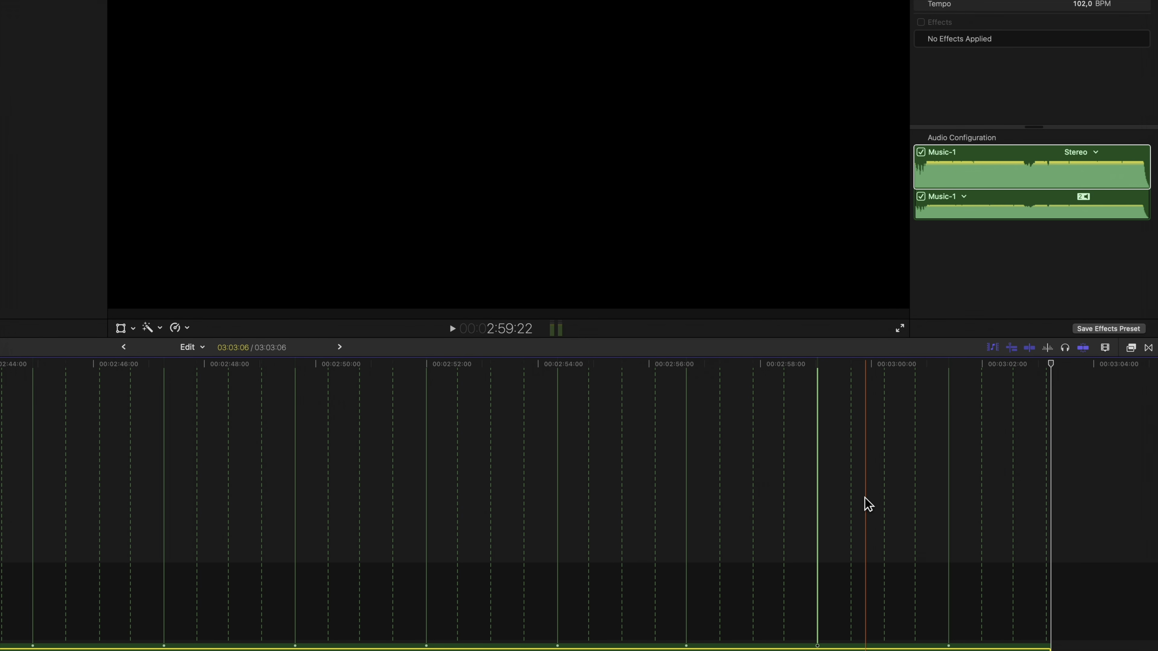
{"action": "left_click", "coordinate": [864, 498]}
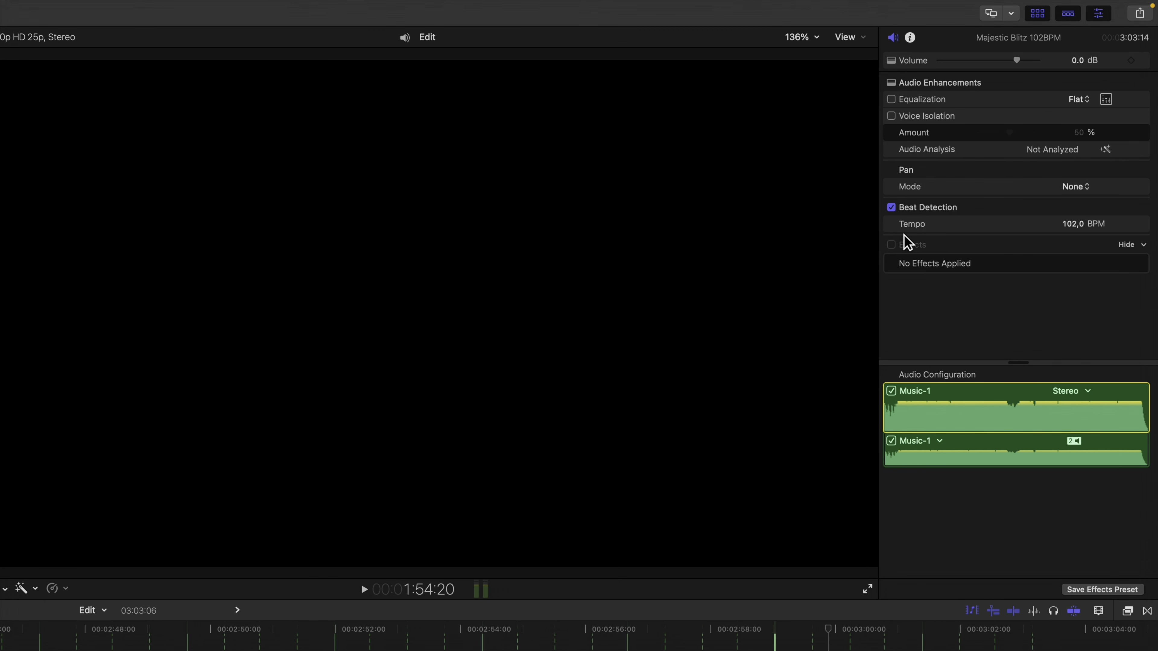
{"action": "left_click", "coordinate": [892, 208]}
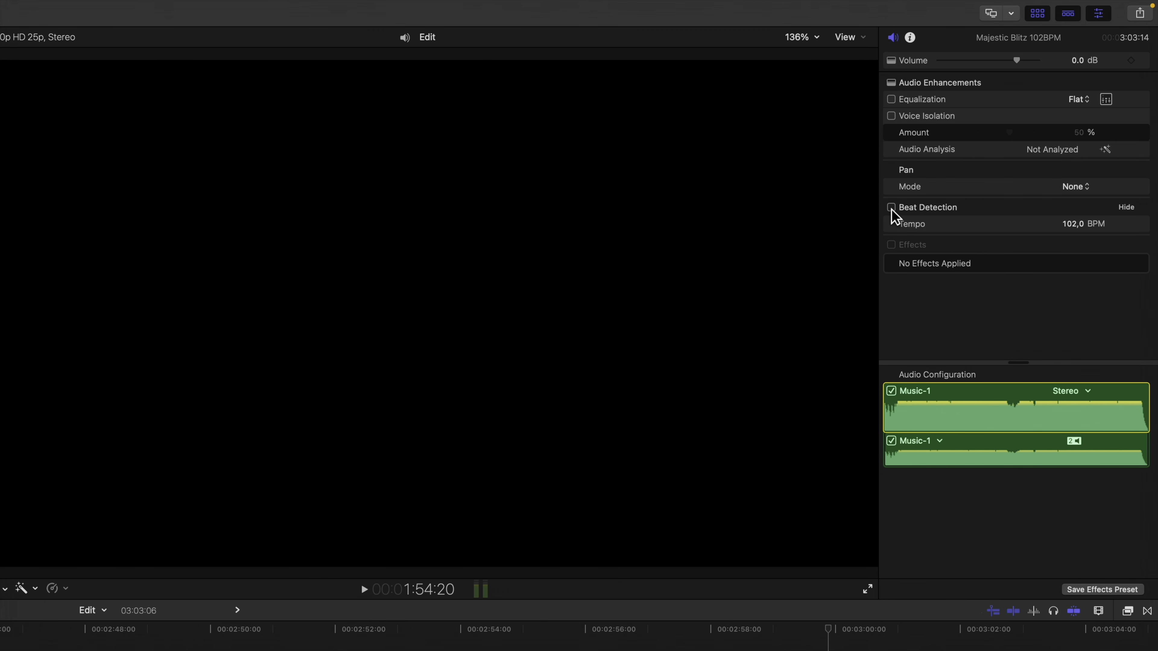
{"action": "left_click", "coordinate": [891, 208]}
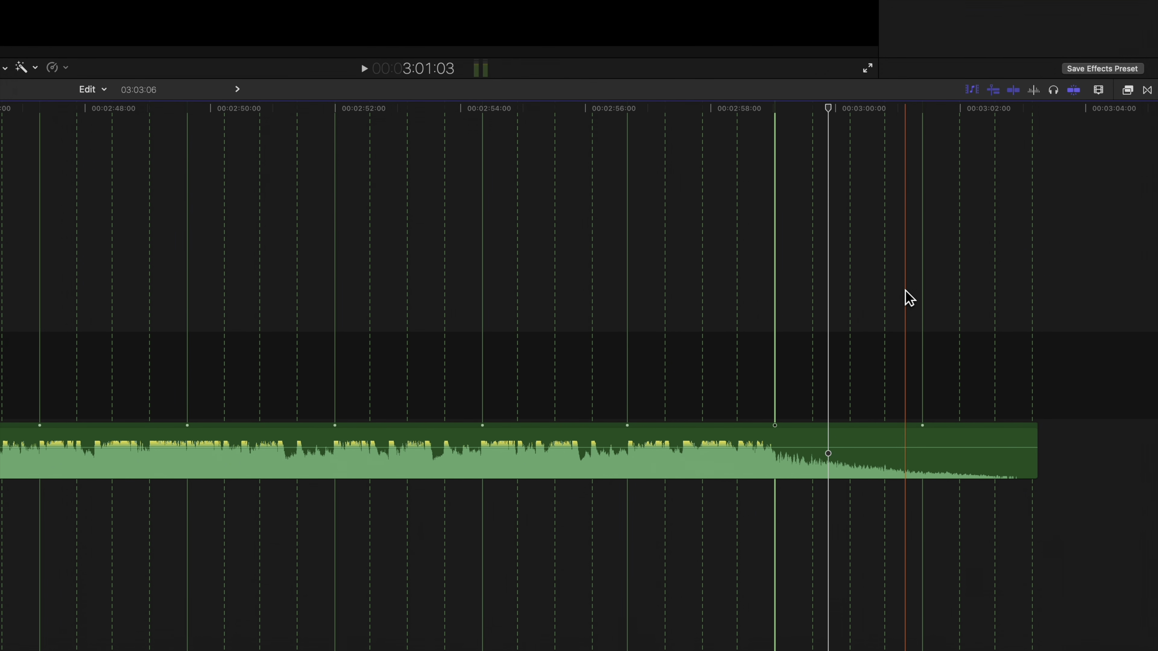
Examine the beat grid lines over the music at several timeline zoom levels, from the whole song down to its final seconds
{"action": "left_click", "coordinate": [904, 453]}
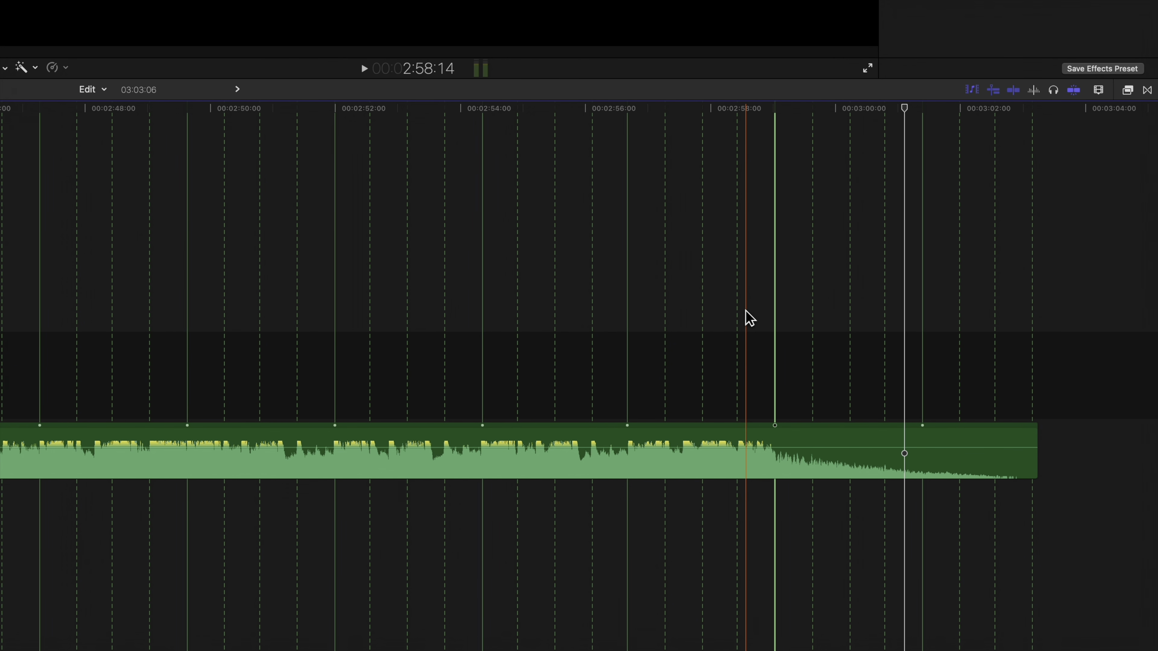
{"action": "left_click", "coordinate": [1096, 324]}
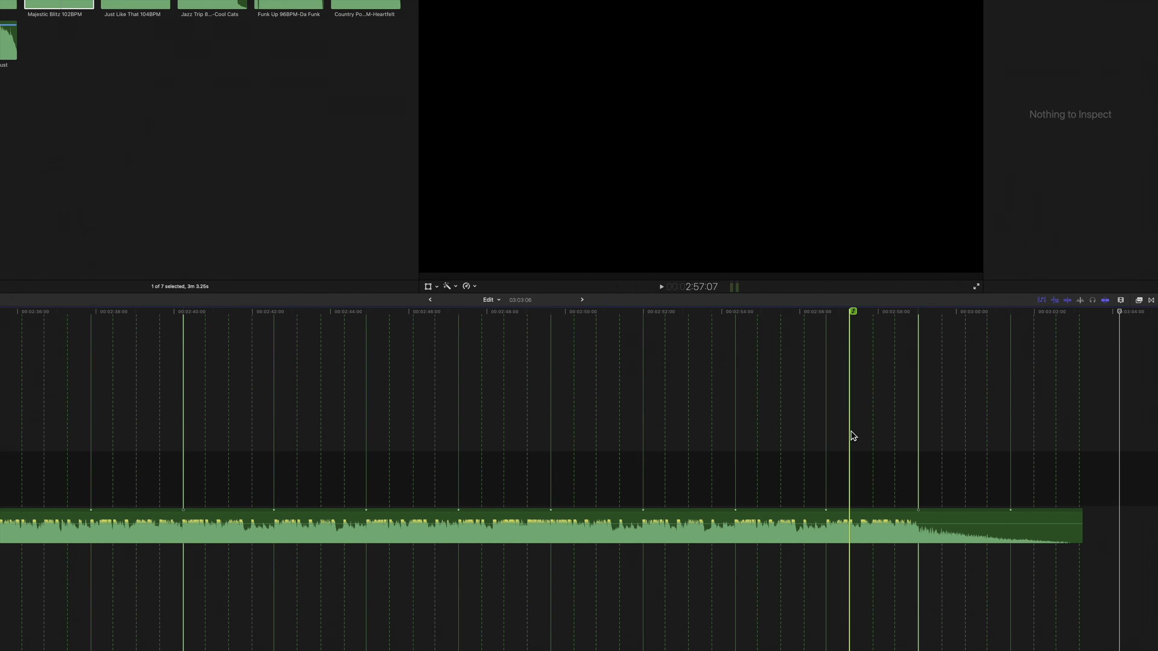
{"action": "key", "text": "super+minus"}
{"action": "key", "text": "super+minus"}
{"action": "key", "text": "super+minus"}
{"action": "key", "text": "super+minus"}
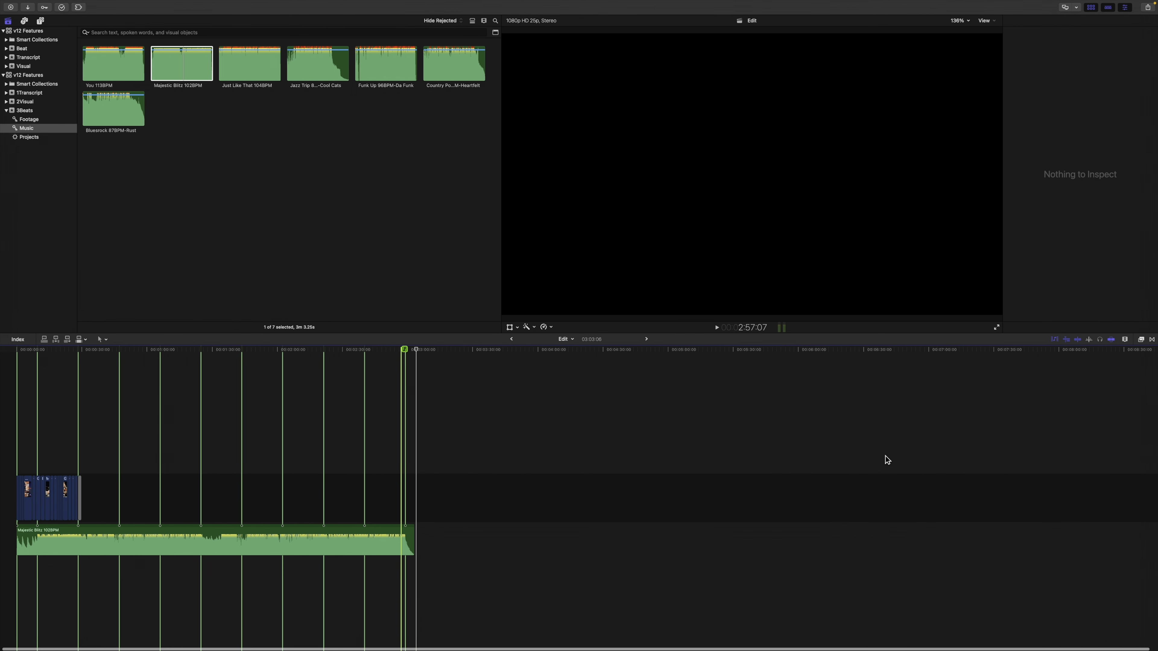
{"action": "left_click", "coordinate": [379, 436]}
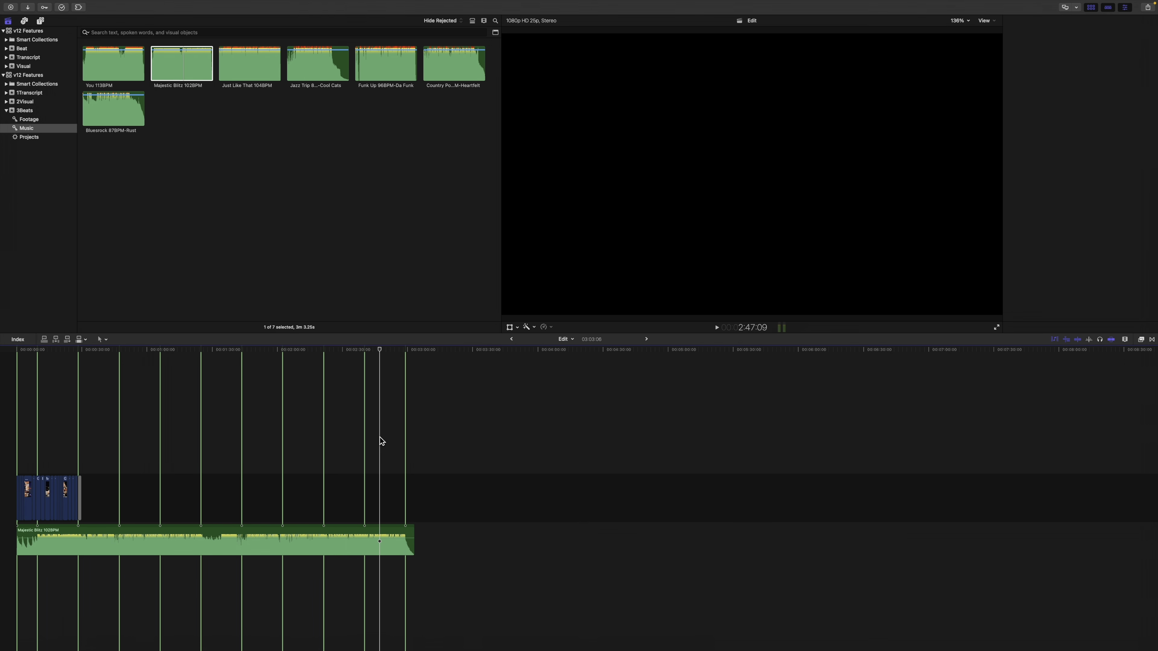
{"action": "key", "text": "super+minus"}
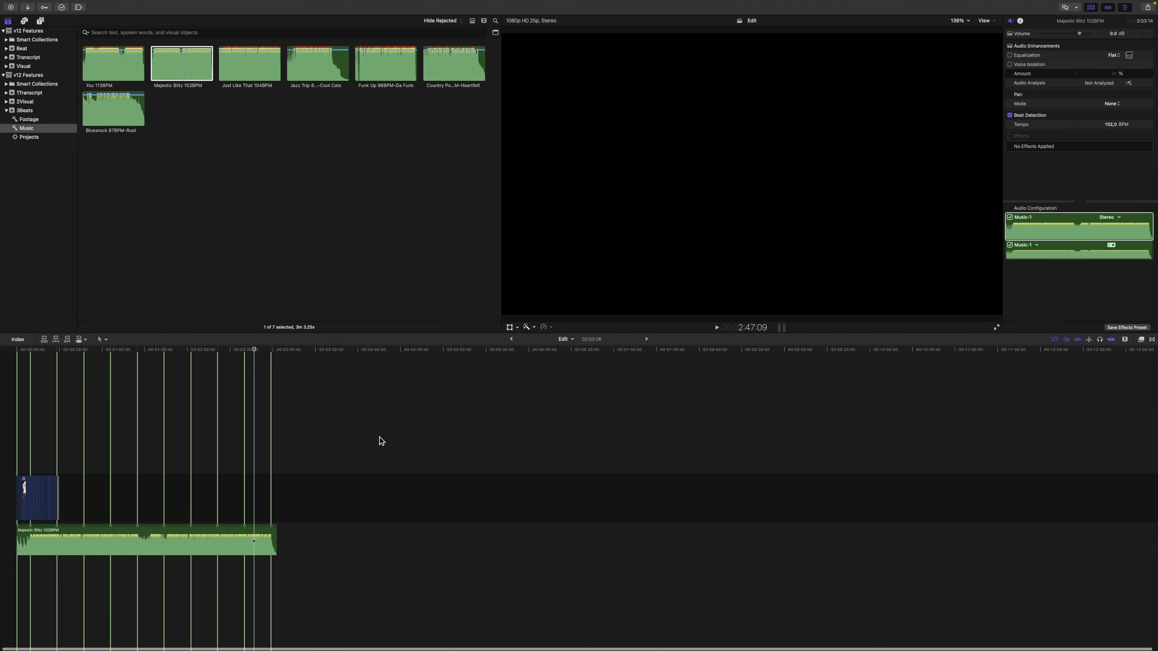
{"action": "key", "text": "super+equal"}
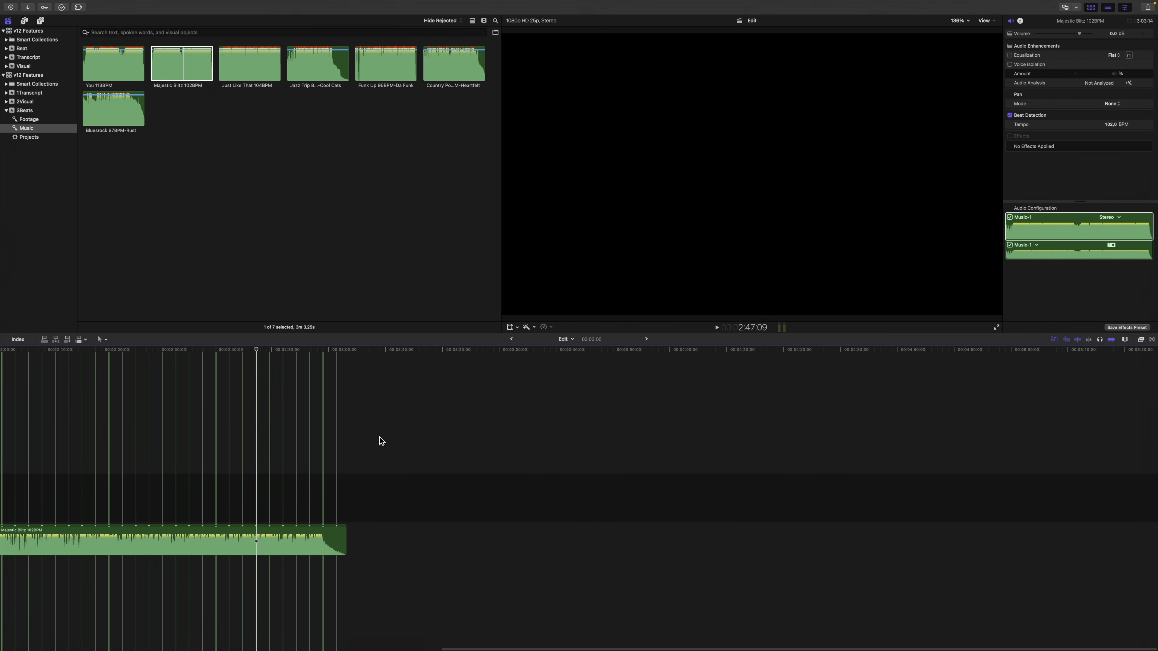
{"action": "key", "text": "super+equal"}
{"action": "key", "text": "super+equal"}
{"action": "key", "text": "super+equal"}
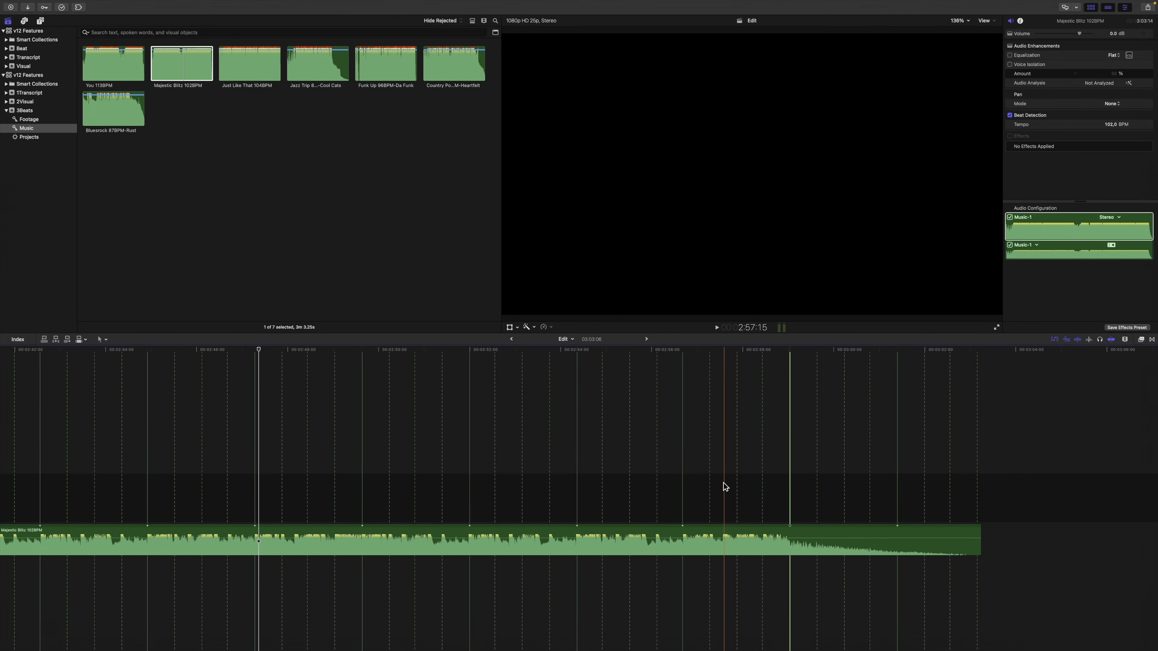
{"action": "scroll", "coordinate": [729, 484], "scroll_direction": "left", "scroll_amount": 5}
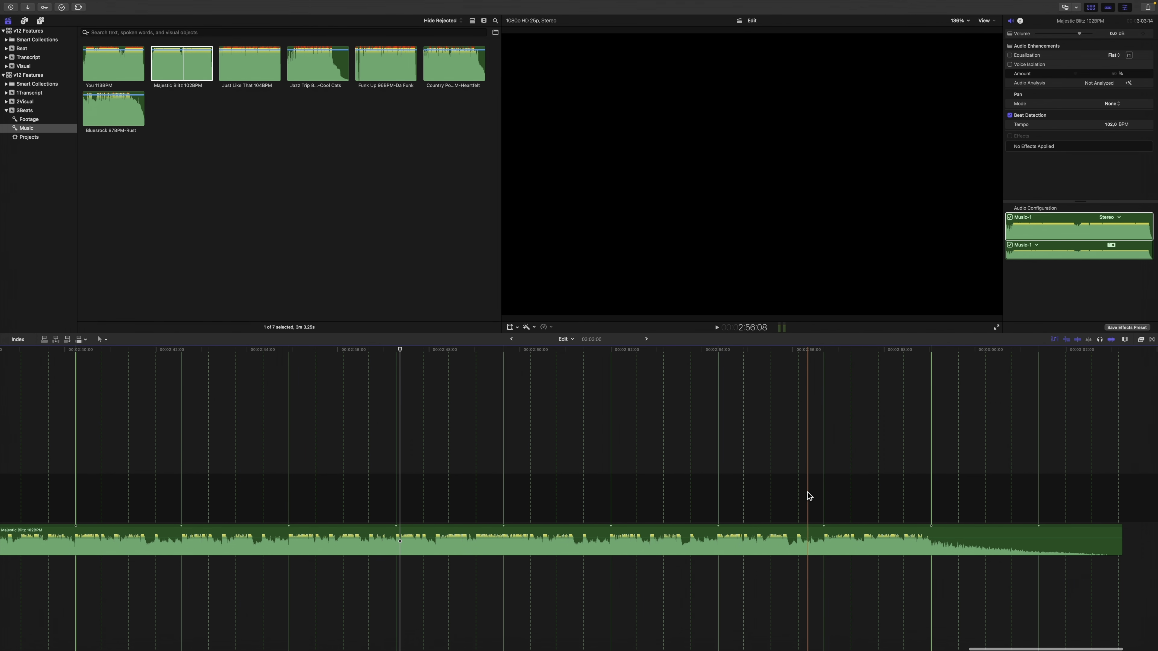
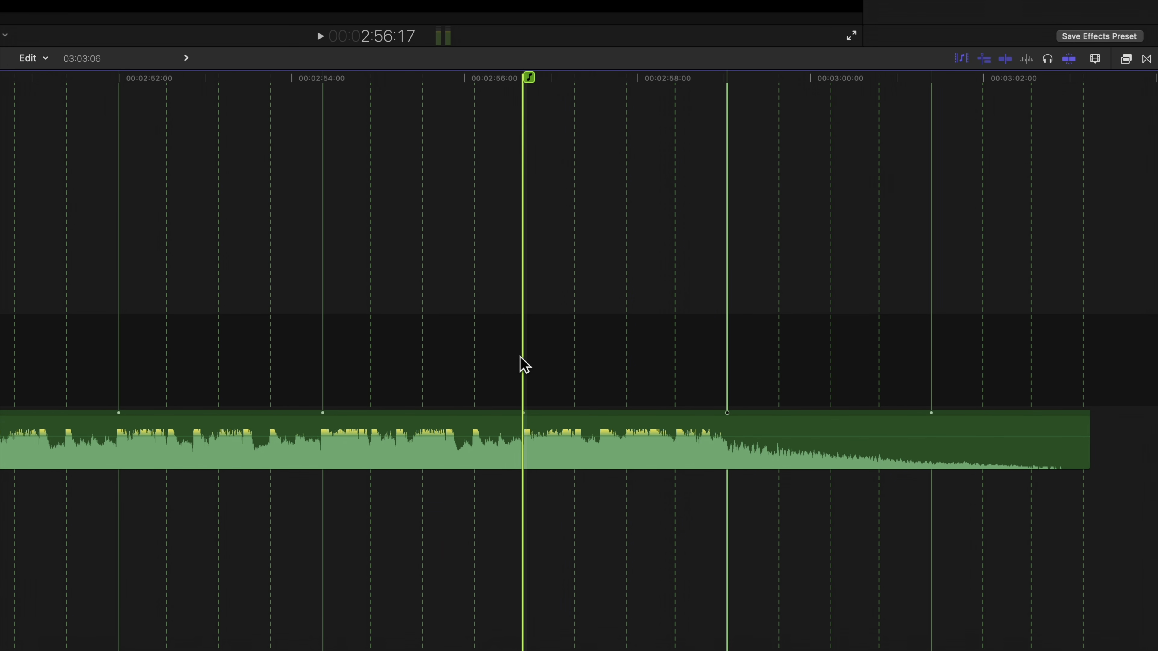
Trim the end of the Majestic Blitz 102BPM clip to the last beat line and return to the timeline's start
{"action": "left_click_drag", "start_coordinate": [1088, 453], "coordinate": [1130, 424]}
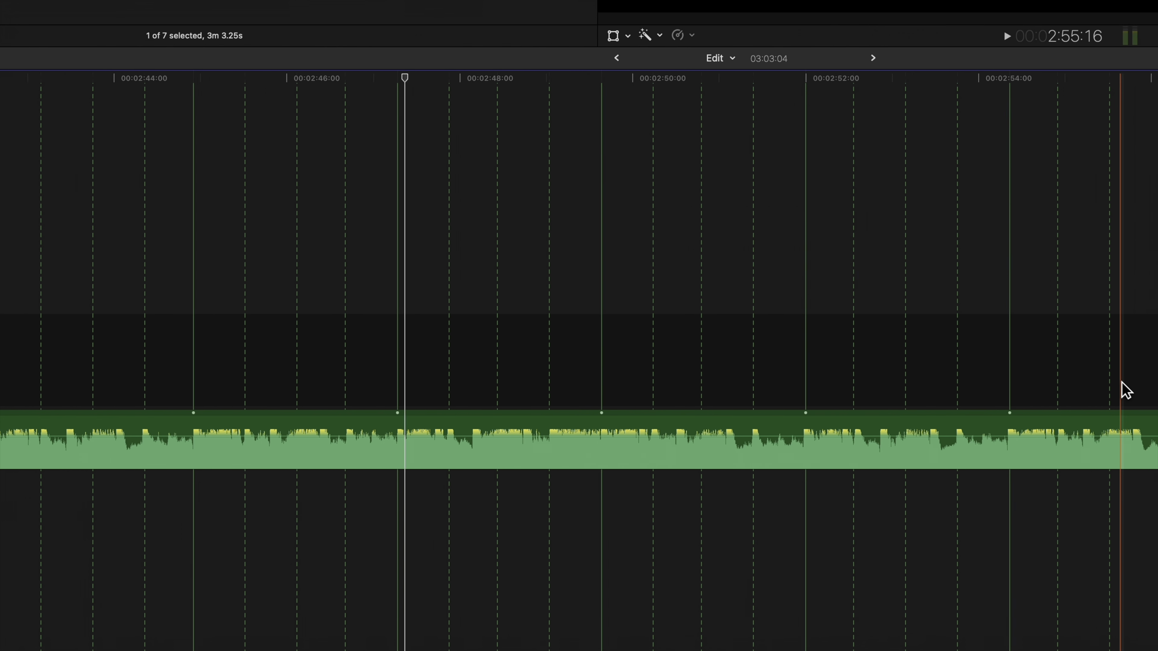
{"action": "scroll", "coordinate": [619, 400], "scroll_direction": "left", "scroll_amount": 20}
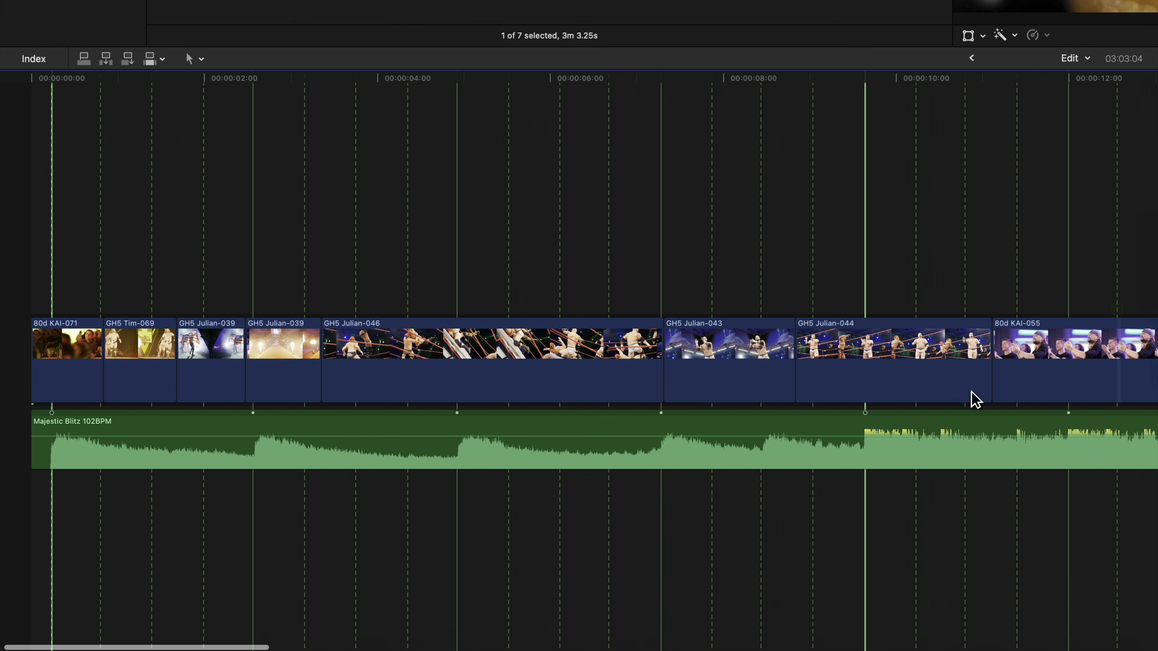
Select the trimmed music clip and toggle its Beat Detection off and on several times, leaving it enabled
{"action": "mouse_move", "coordinate": [633, 456]}
{"action": "left_mouse_down"}
{"action": "mouse_move", "coordinate": [928, 463]}
{"action": "mouse_move", "coordinate": [636, 465]}
{"action": "left_mouse_up"}
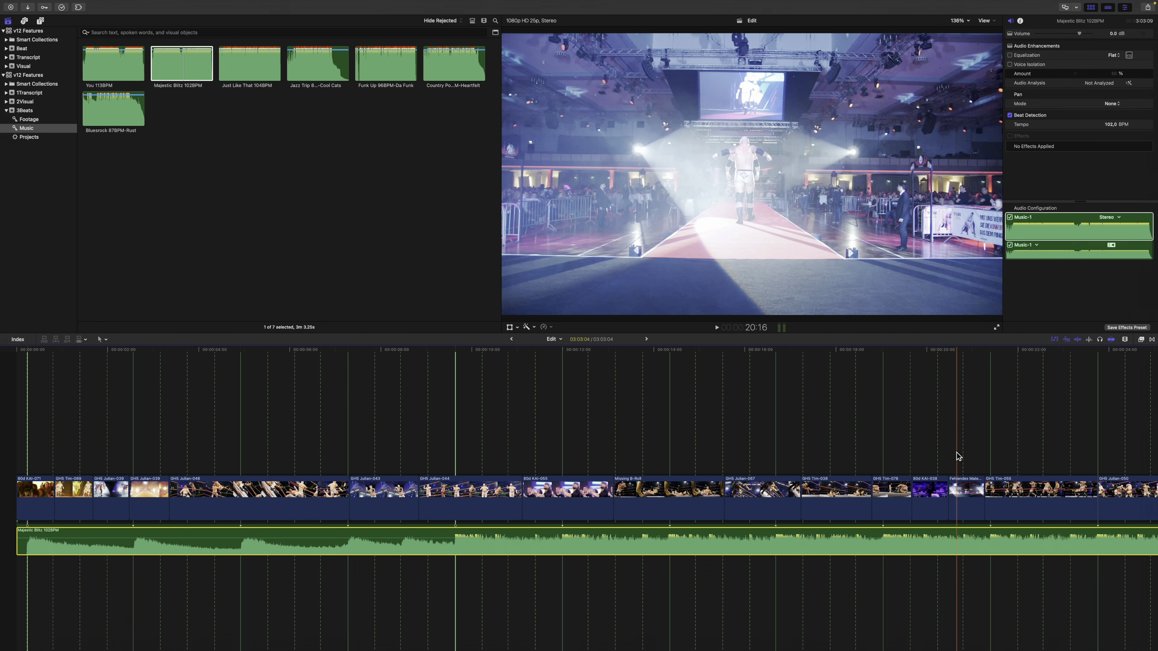
{"action": "key", "text": "alt+b"}
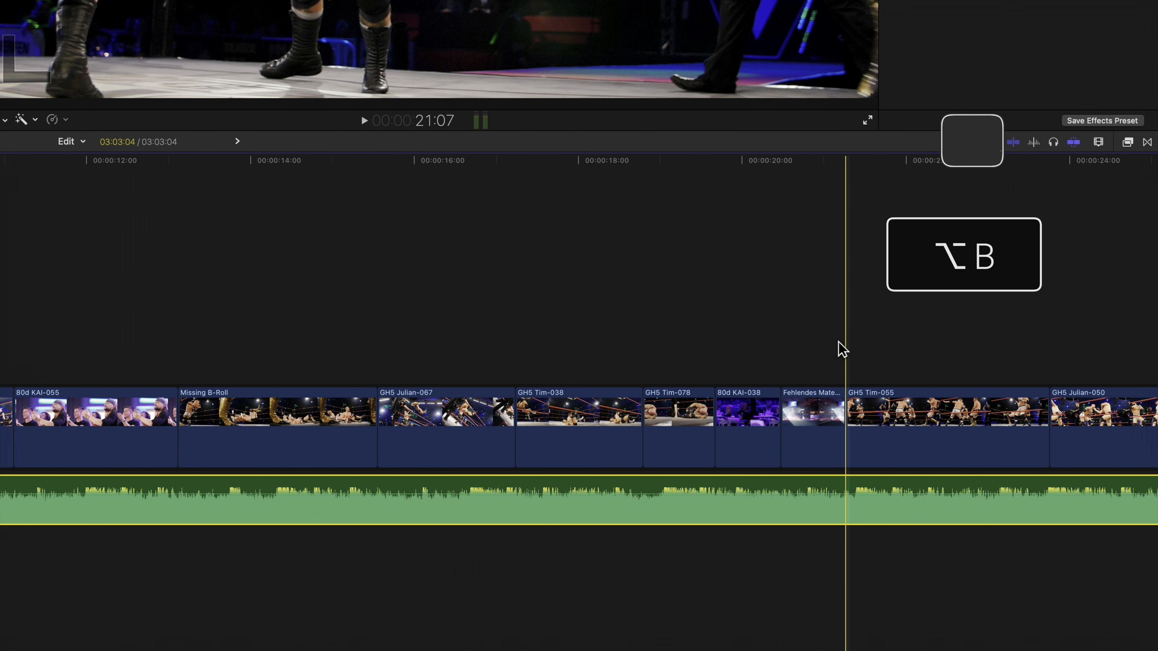
{"action": "key", "text": "alt+b"}
{"action": "key", "text": "alt+b"}
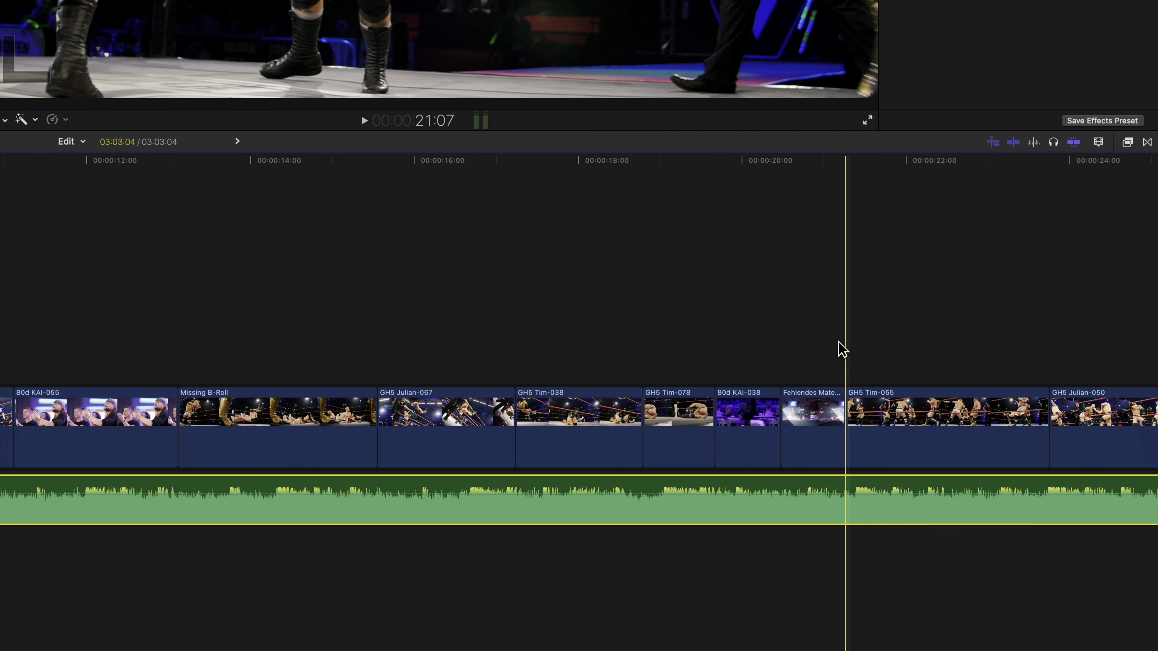
{"action": "key", "text": "alt+b"}
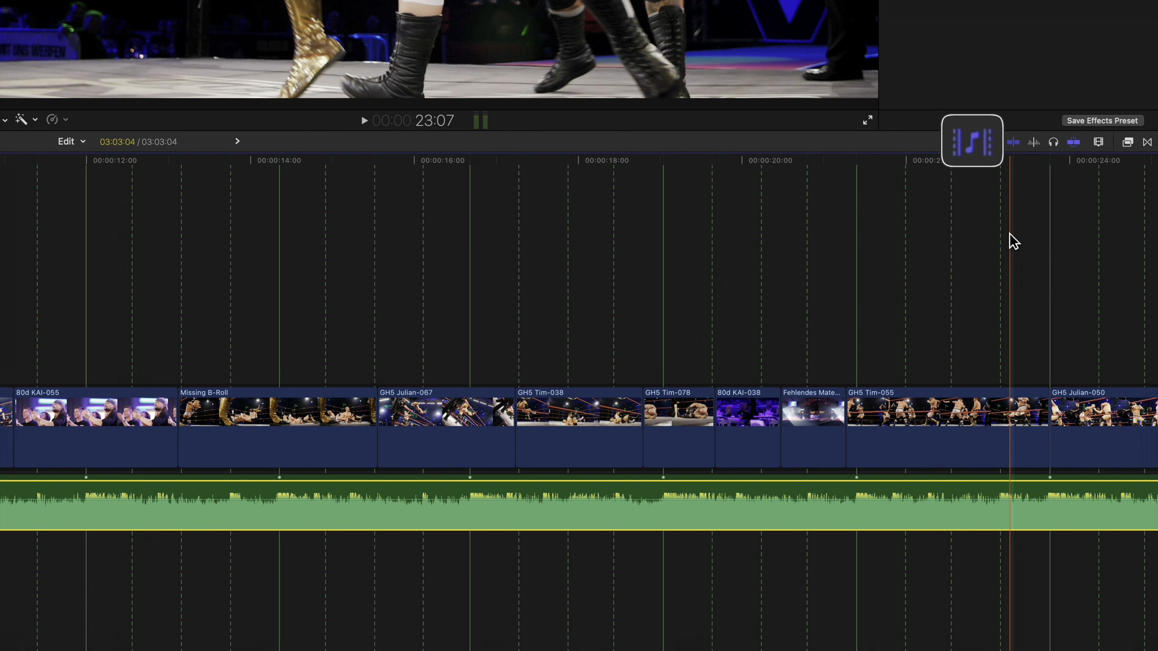
Hide and show the beat detection grid repeatedly, leaving it shown with the whole project fitted in the timeline
{"action": "left_click", "coordinate": [975, 153]}
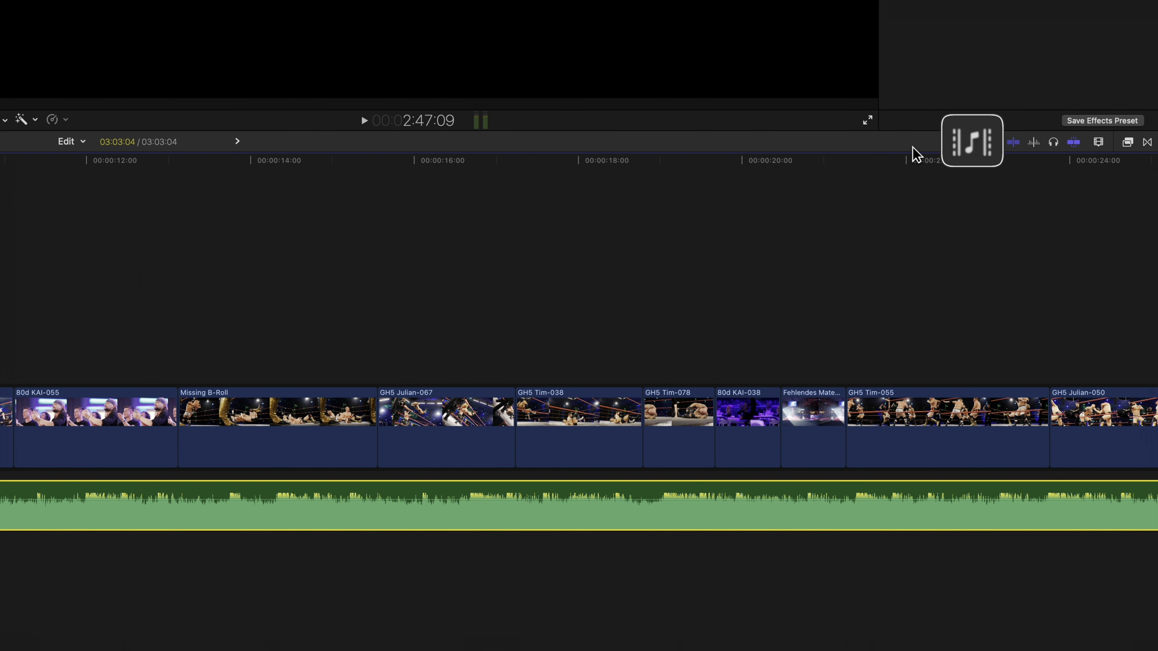
{"action": "left_click", "coordinate": [985, 157]}
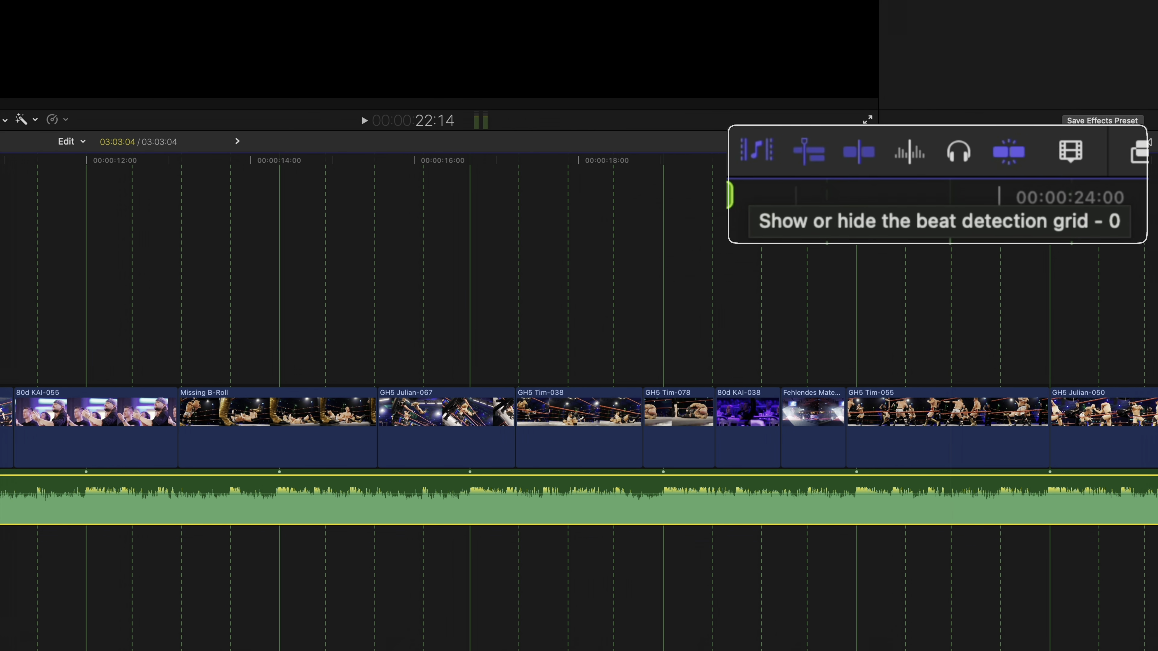
{"action": "key", "text": "0"}
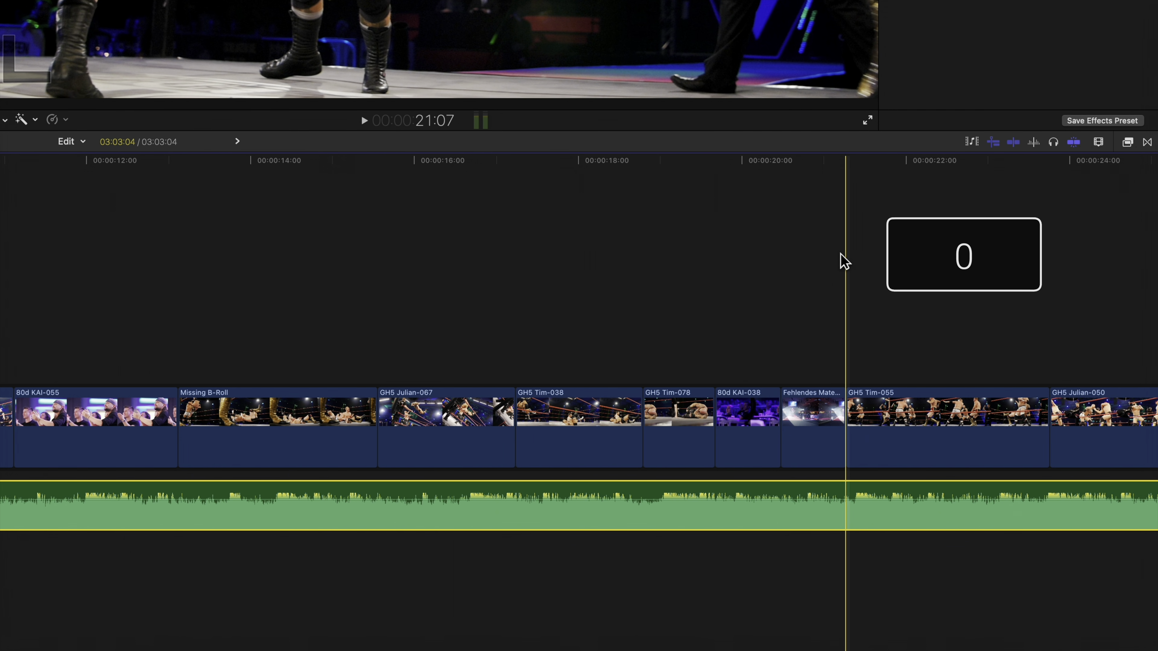
{"action": "key", "text": "0"}
{"action": "key", "text": "0"}
{"action": "key", "text": "0"}
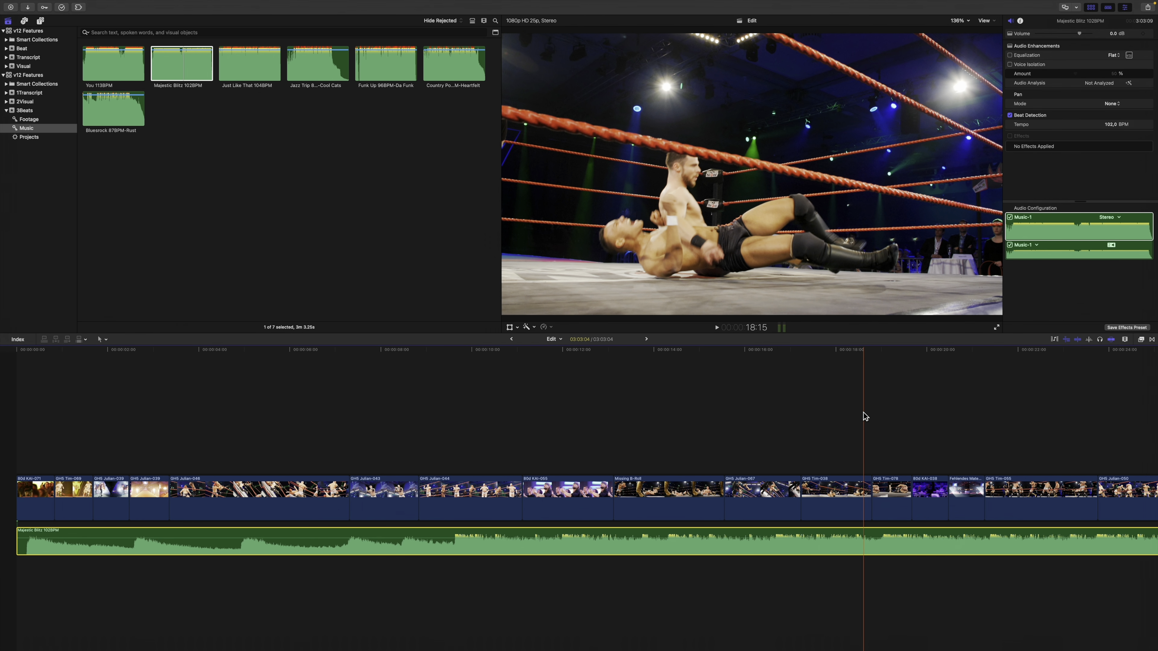
{"action": "key", "text": "shift+z"}
{"action": "key", "text": "0"}
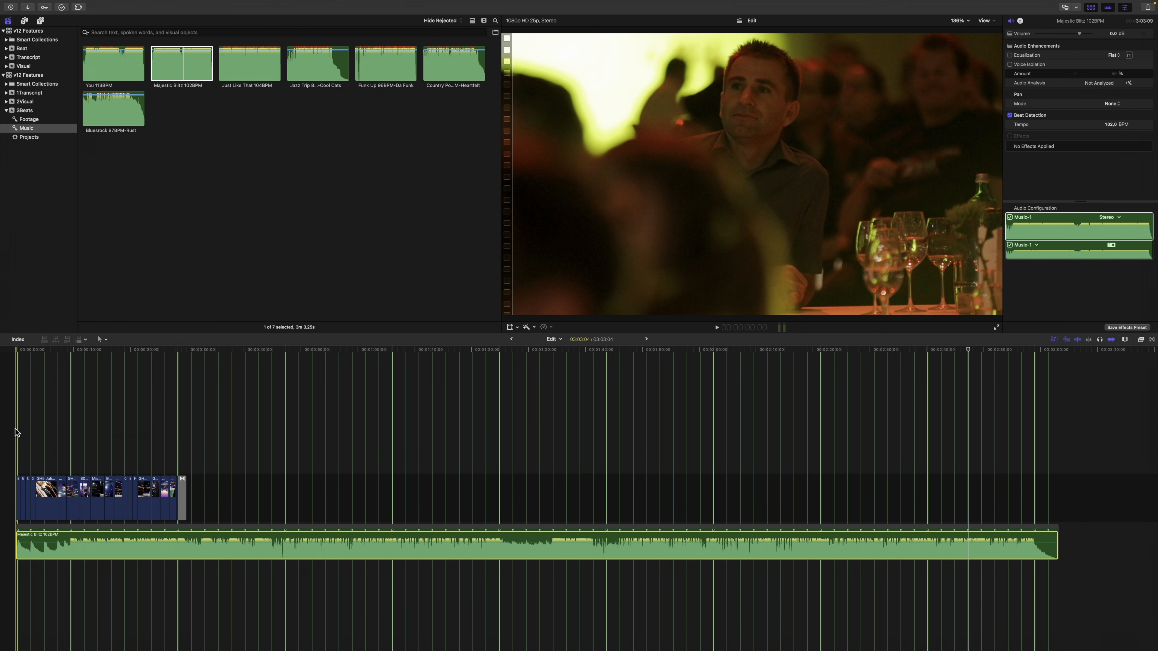
{"action": "left_click_drag", "start_coordinate": [34, 533], "coordinate": [34, 530]}
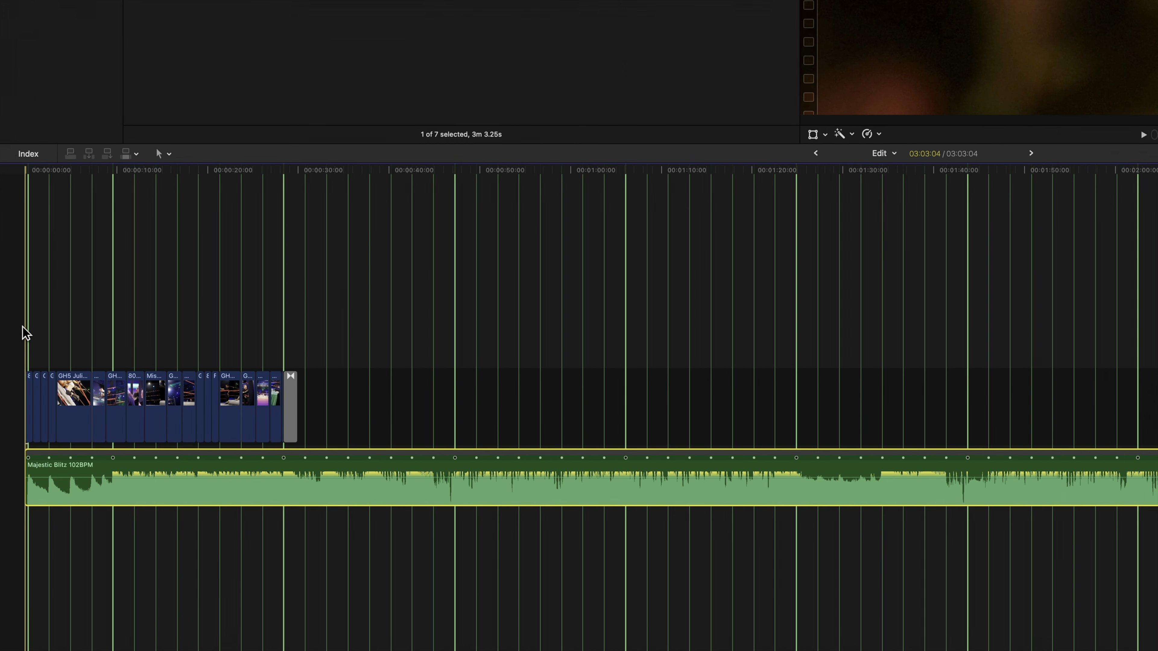
Play the Edit timeline across the first three bright section lines of the music
{"action": "key", "text": "space"}
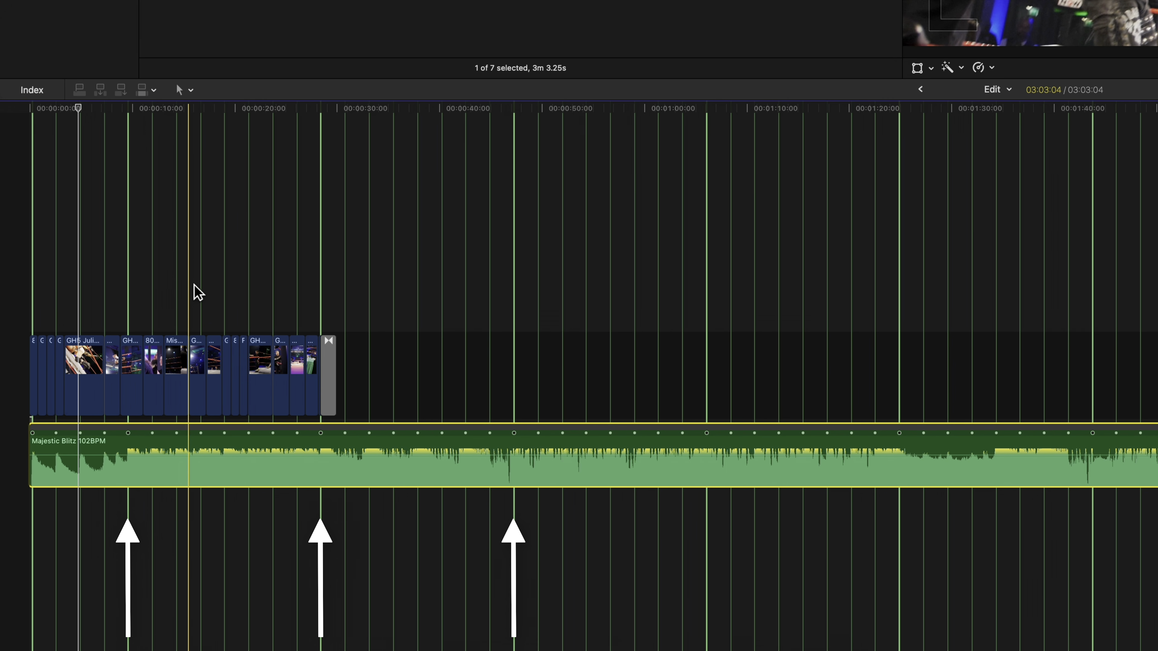
{"action": "key", "text": "space"}
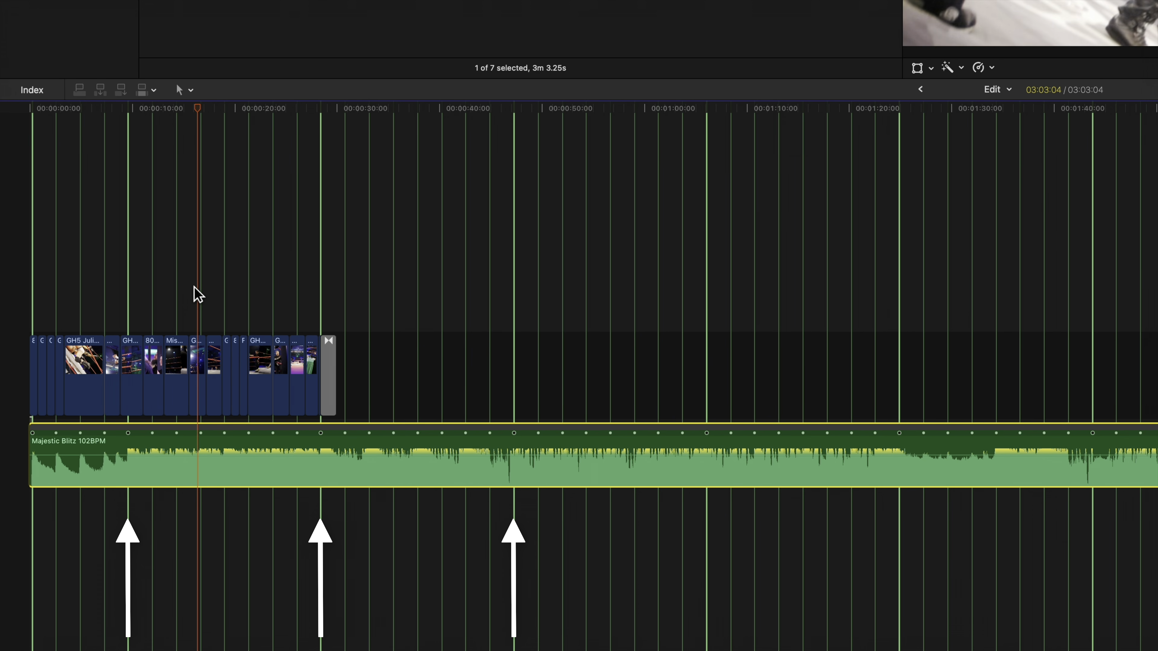
{"action": "left_click", "coordinate": [316, 288]}
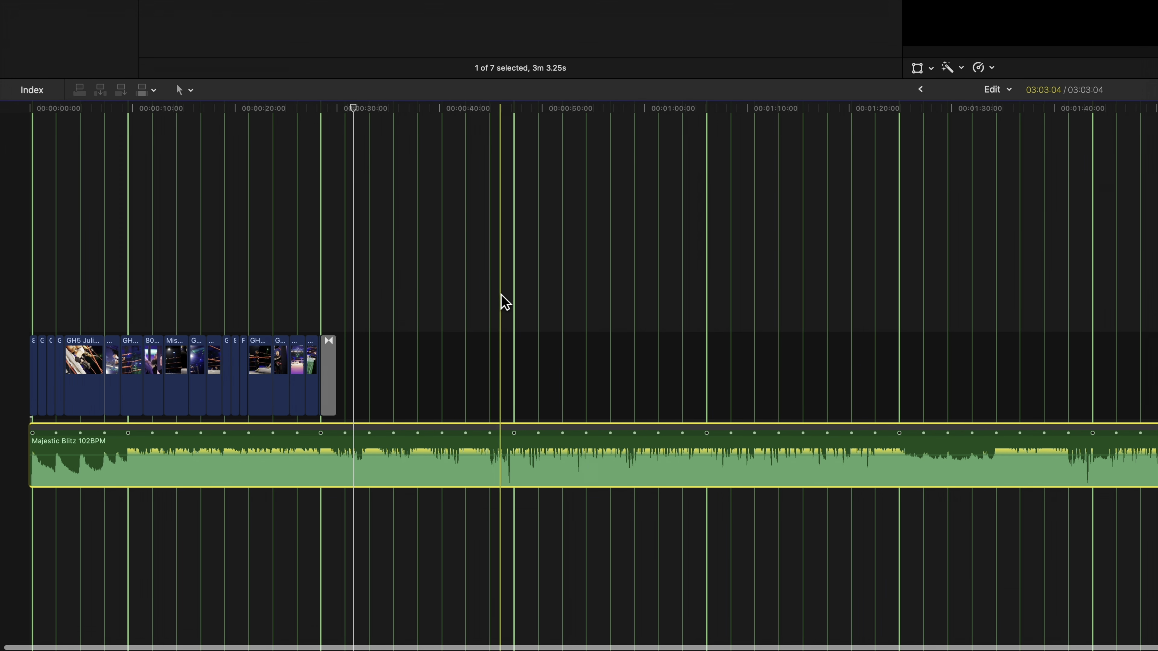
{"action": "left_click", "coordinate": [505, 295]}
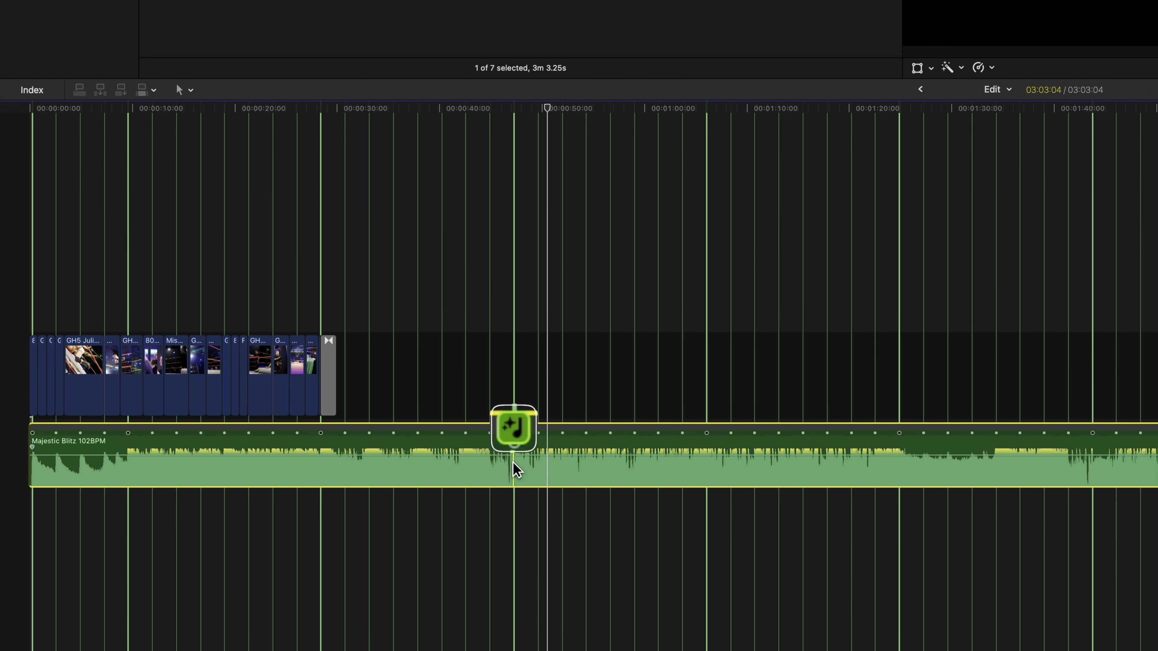
Blade the Majestic Blitz 102BPM clip at the section line near 47 s and delete the part before it
{"action": "key", "text": "super+b"}
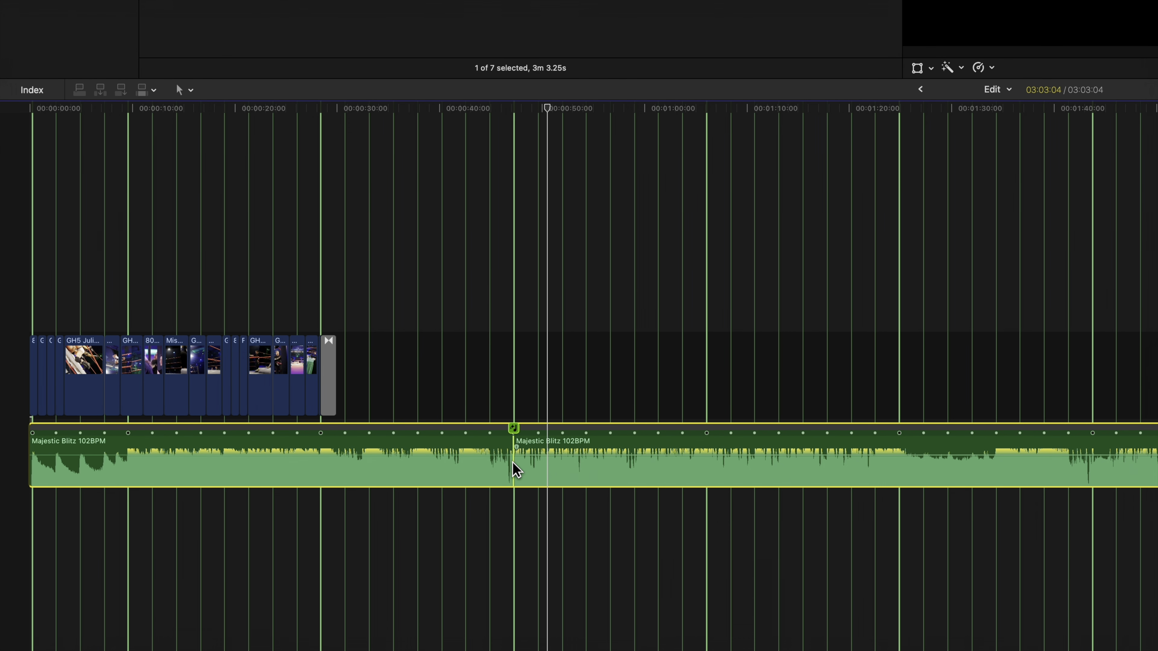
{"action": "left_click", "coordinate": [492, 461]}
{"action": "key", "text": "BackSpace"}
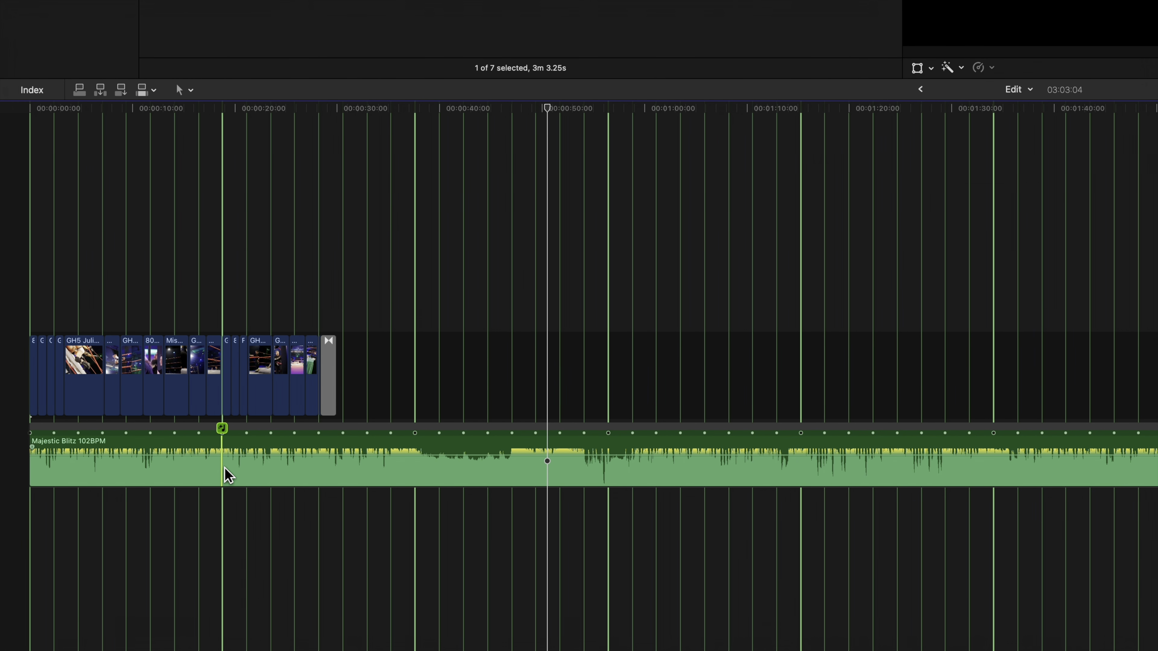
Blade the remaining music at the section lines near 19 s and 1:53 and delete the middle piece
{"action": "key", "text": "super+b"}
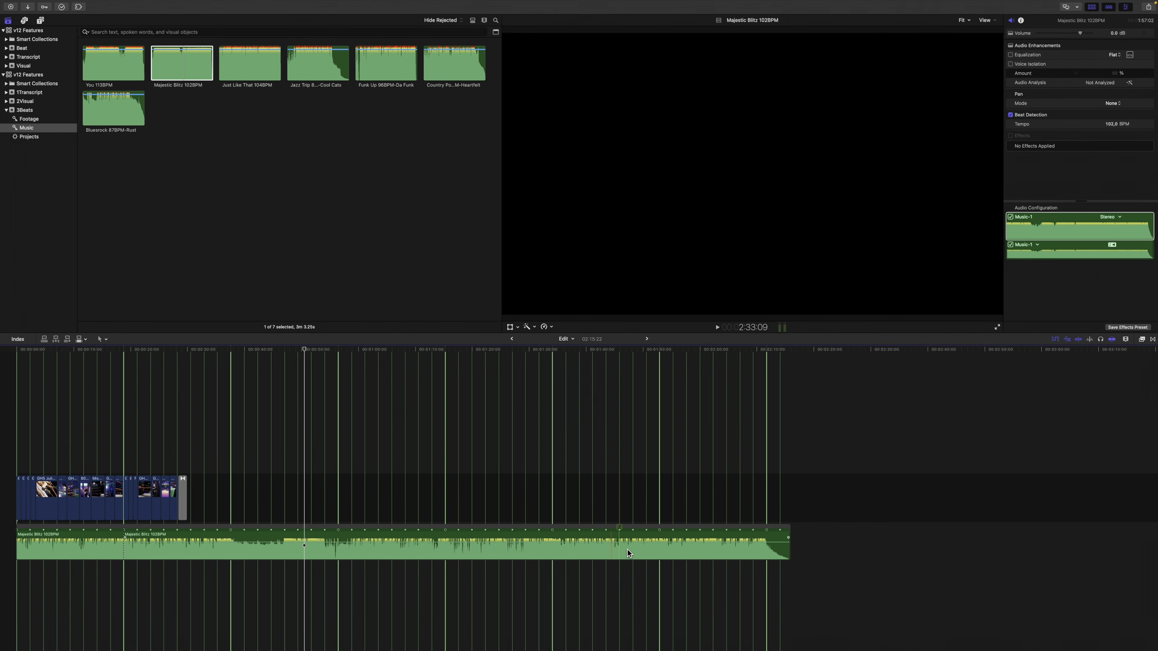
{"action": "key", "text": "super+b"}
{"action": "left_click", "coordinate": [634, 551]}
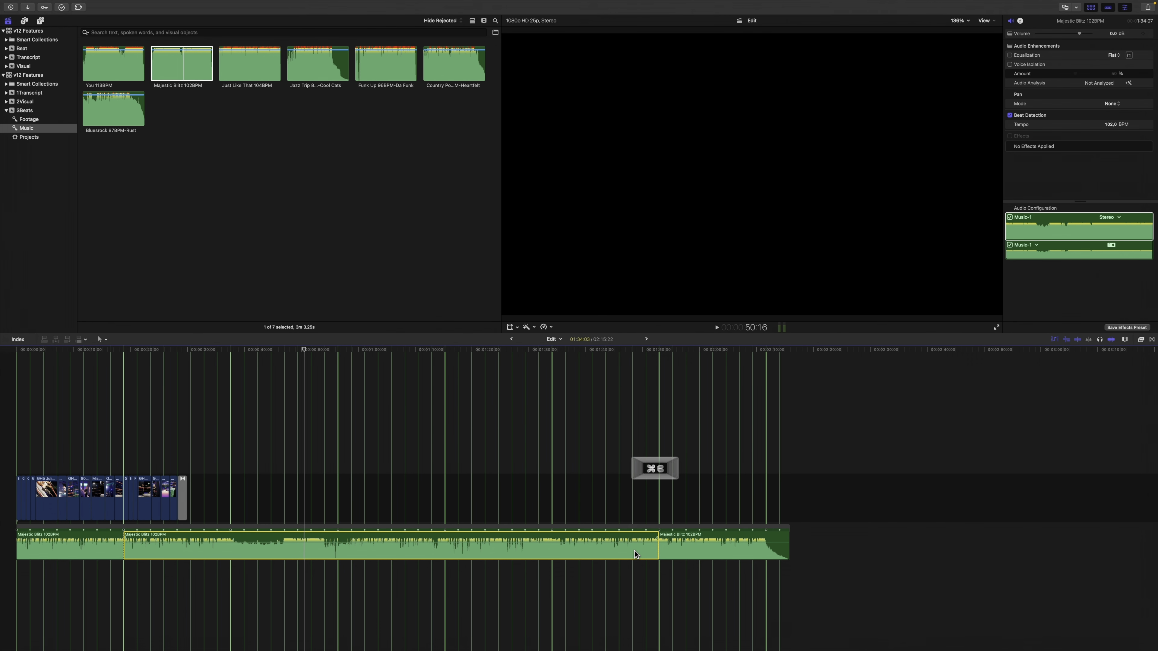
{"action": "key", "text": "Delete"}
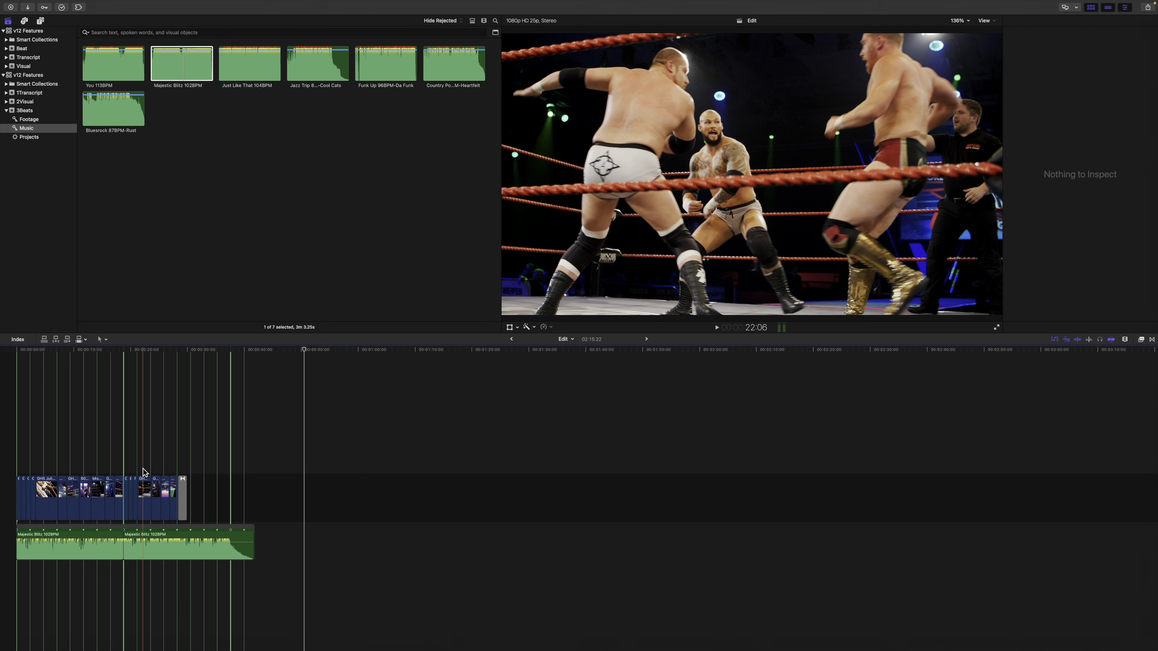
Trim the end of the first music piece back to the bar line at about 12 s
{"action": "key", "text": "super+equal"}
{"action": "key", "text": "super+equal"}
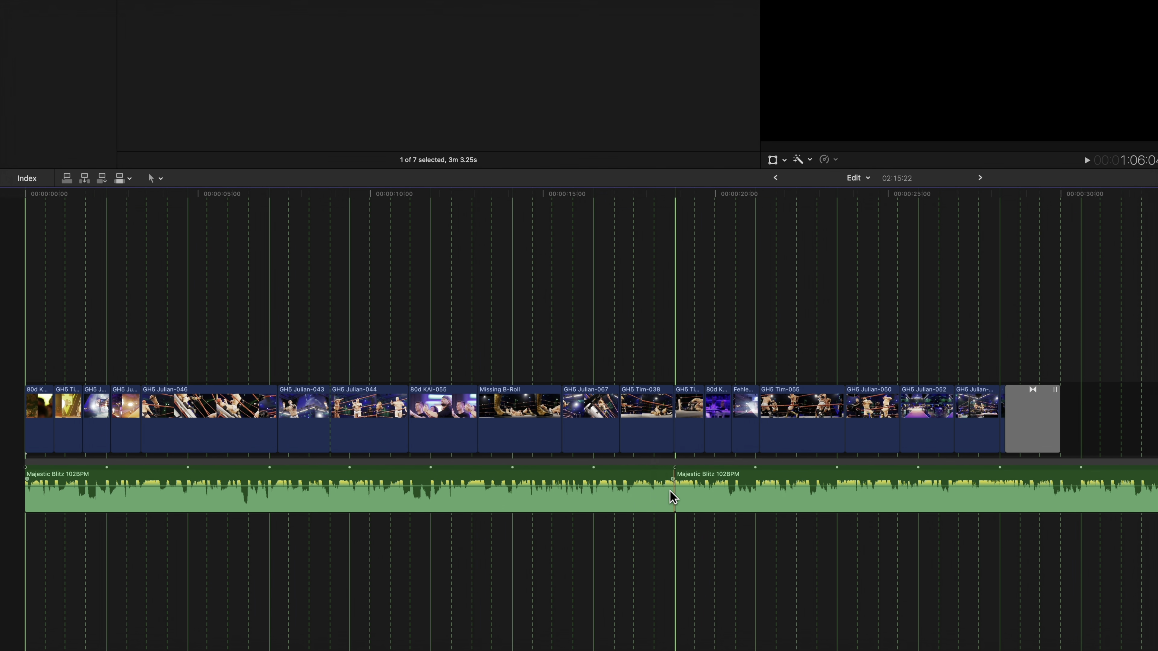
{"action": "mouse_move", "coordinate": [670, 496]}
{"action": "left_mouse_down"}
{"action": "mouse_move", "coordinate": [425, 494]}
{"action": "mouse_move", "coordinate": [509, 496]}
{"action": "left_mouse_up"}
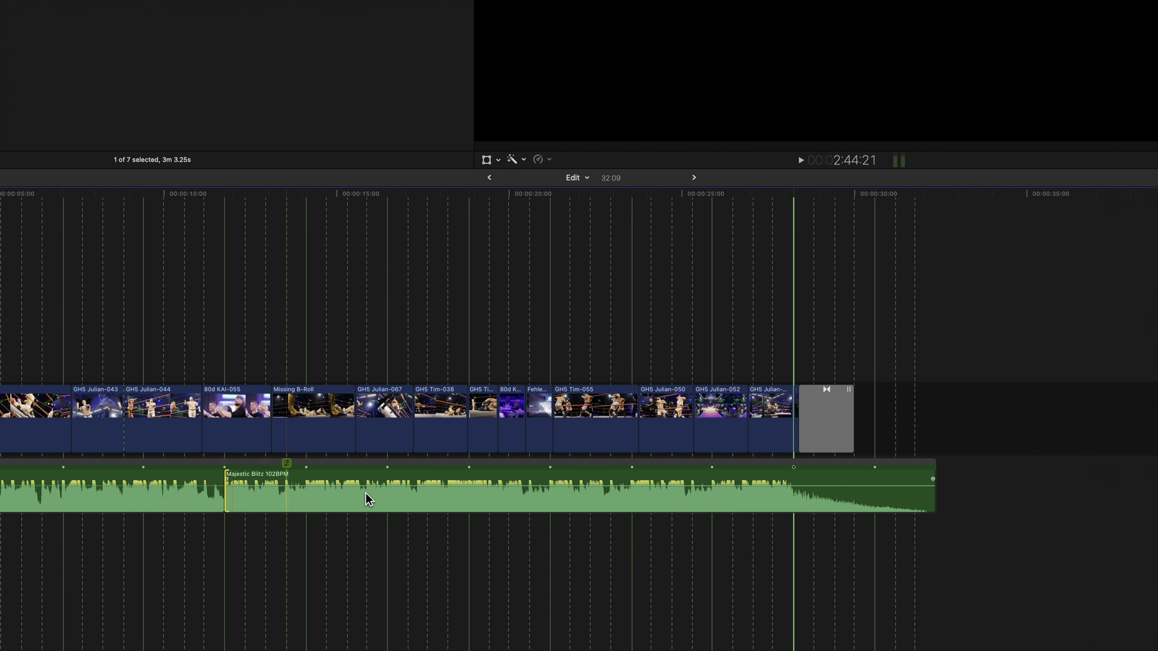
Trim the music's end to 30:00 and extend its fade-out back to the last section line
{"action": "mouse_move", "coordinate": [934, 497]}
{"action": "left_mouse_down"}
{"action": "mouse_move", "coordinate": [836, 474]}
{"action": "mouse_move", "coordinate": [779, 479]}
{"action": "left_mouse_up"}
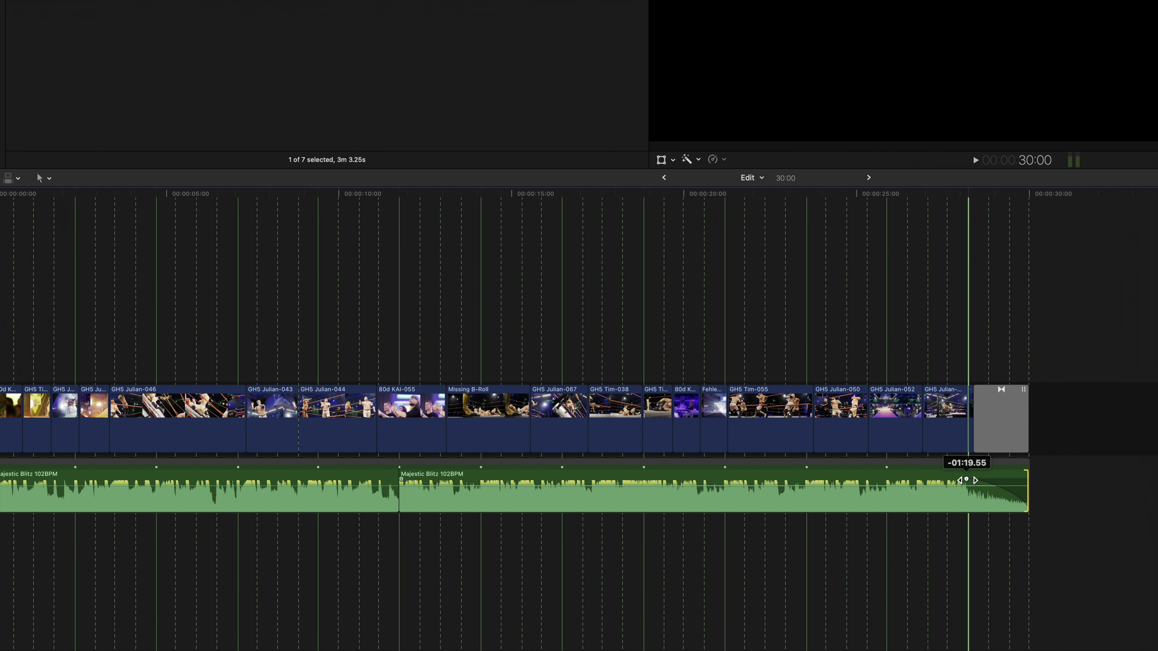
{"action": "left_click_drag", "start_coordinate": [966, 480], "coordinate": [966, 479]}
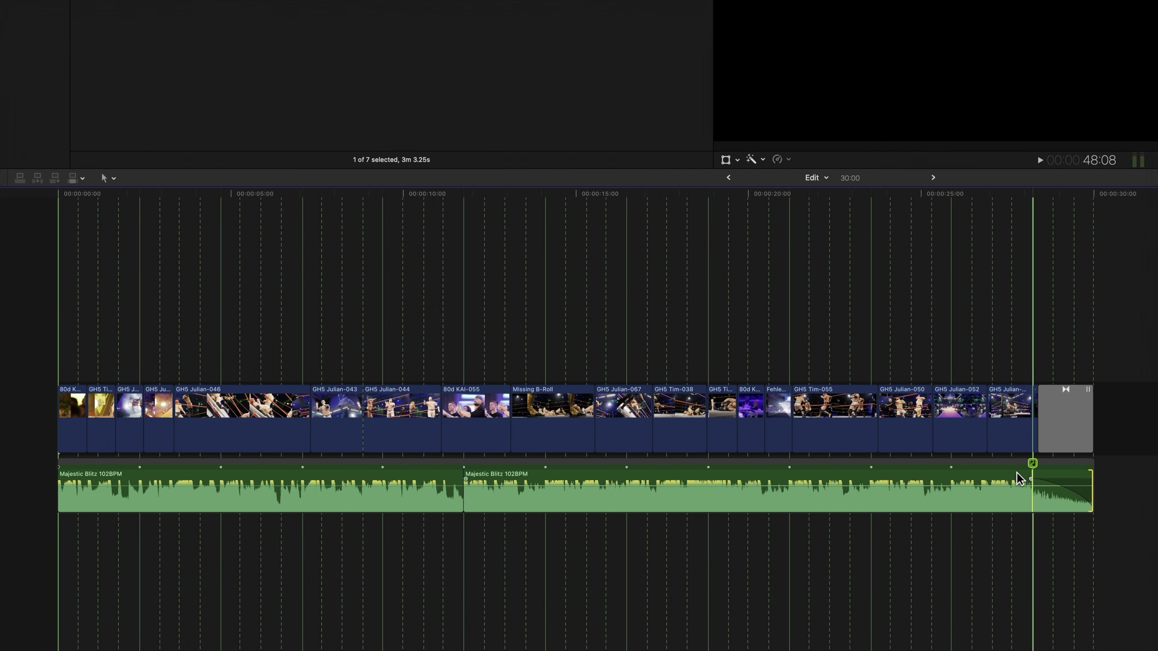
Play the shortened edit from its start, including the final seconds with the music's fade-out
{"action": "key", "text": "Home"}
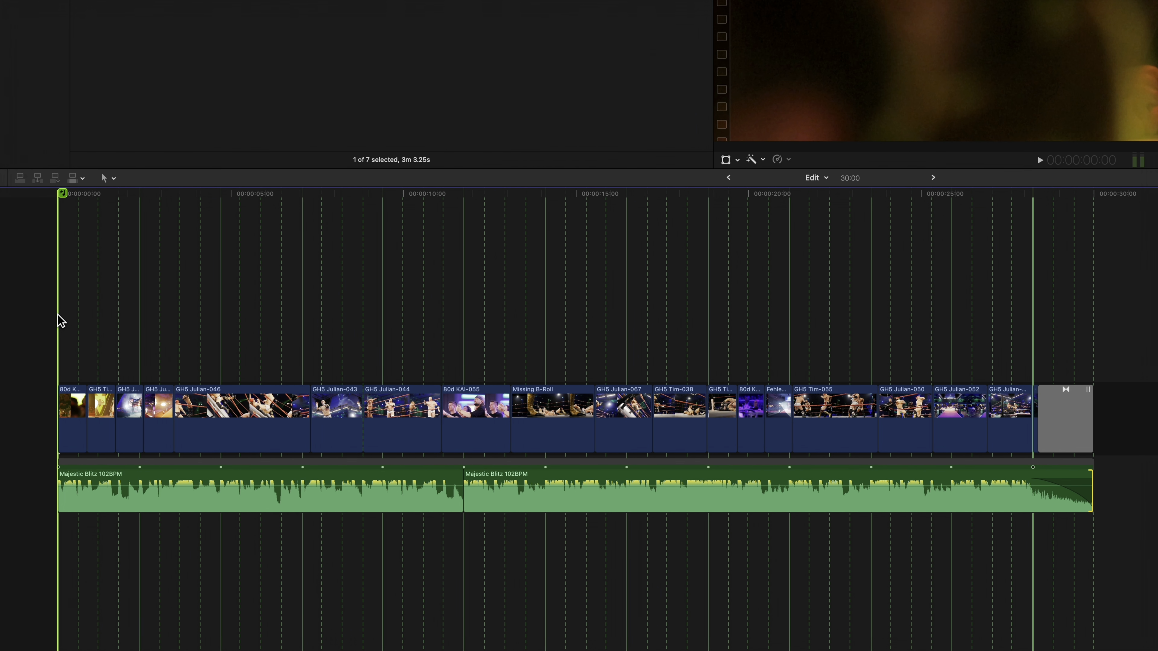
{"action": "key", "text": "space"}
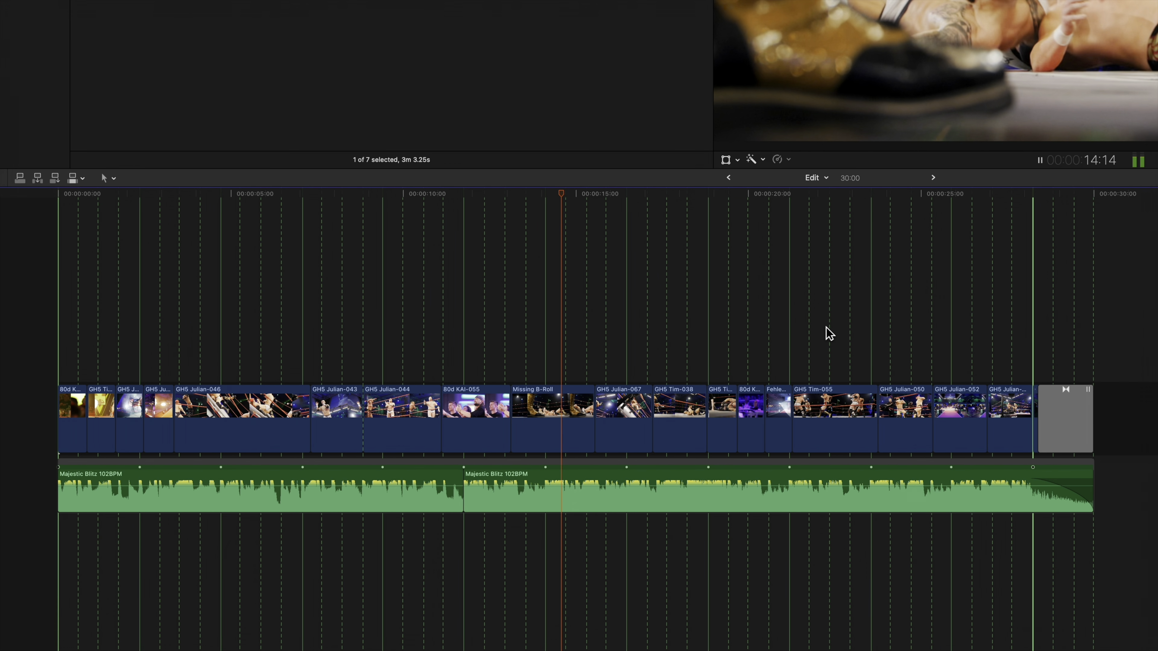
{"action": "left_click", "coordinate": [925, 328]}
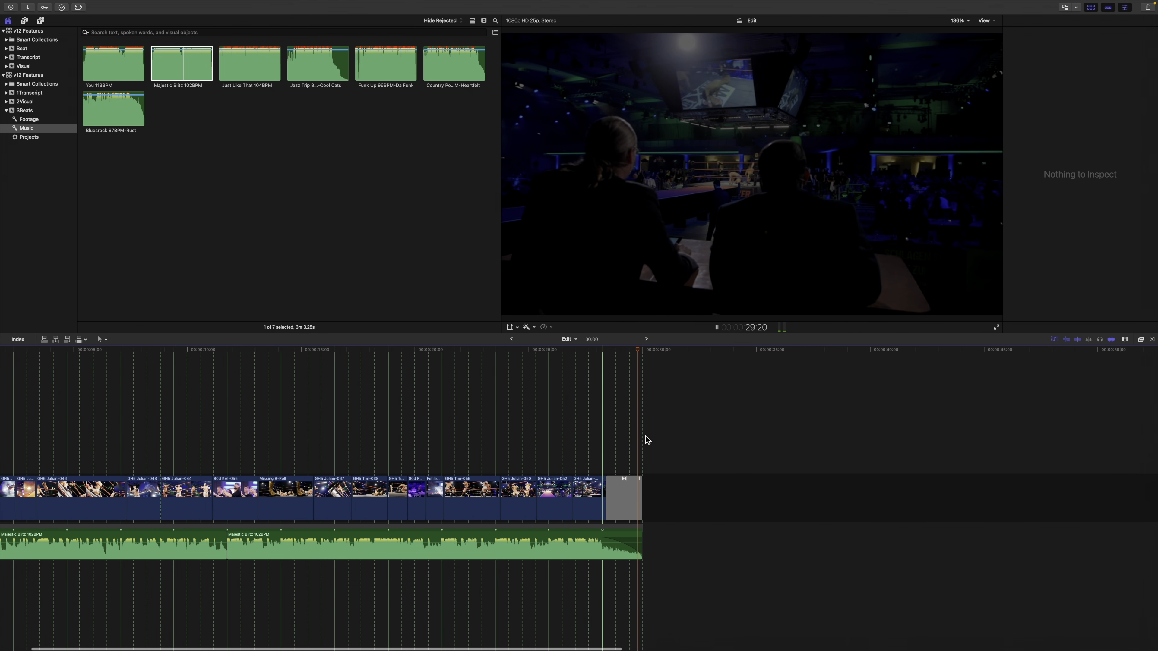
{"action": "left_click", "coordinate": [595, 433]}
{"action": "key", "text": "shift+z"}
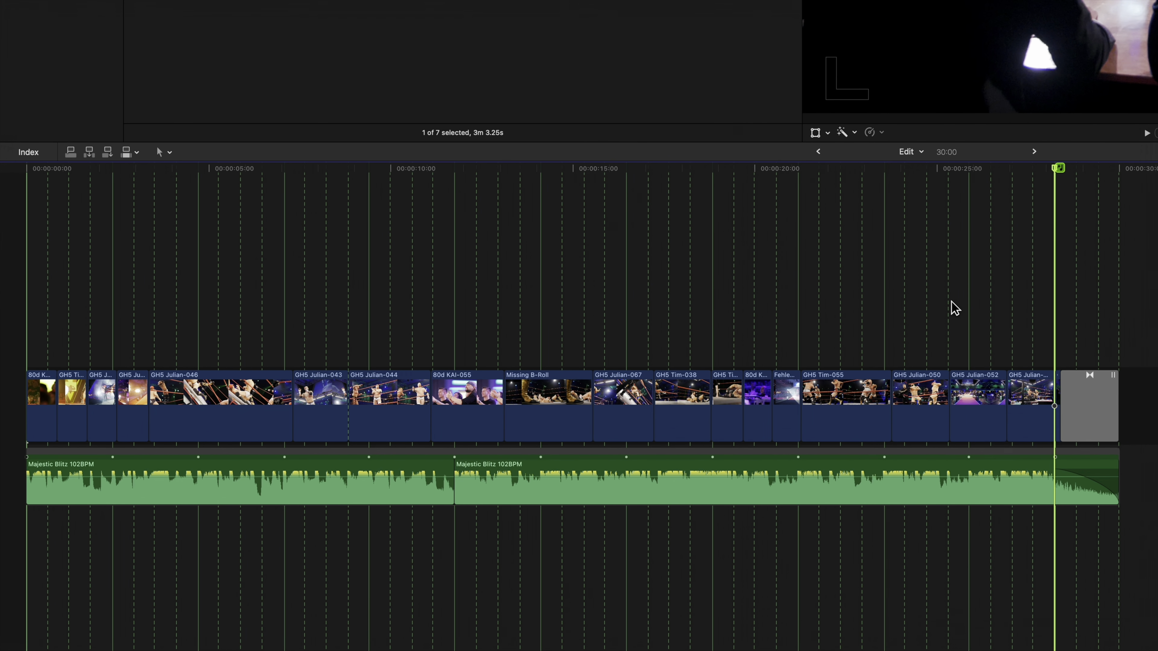
Try slipping the music pieces with the Trim tool and rolling the edit between them to the preceding bar line
{"action": "left_click", "coordinate": [454, 456]}
{"action": "left_click", "coordinate": [163, 152]}
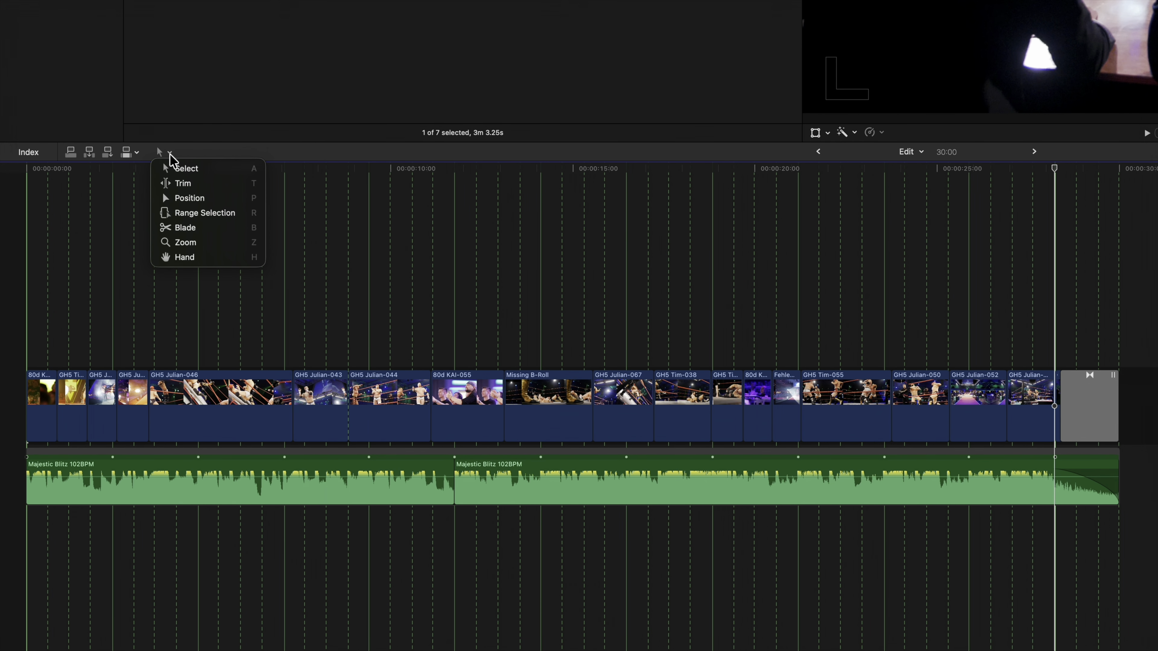
{"action": "left_click", "coordinate": [181, 183]}
{"action": "mouse_move", "coordinate": [412, 484]}
{"action": "left_mouse_down"}
{"action": "mouse_move", "coordinate": [184, 483]}
{"action": "mouse_move", "coordinate": [466, 493]}
{"action": "left_mouse_up"}
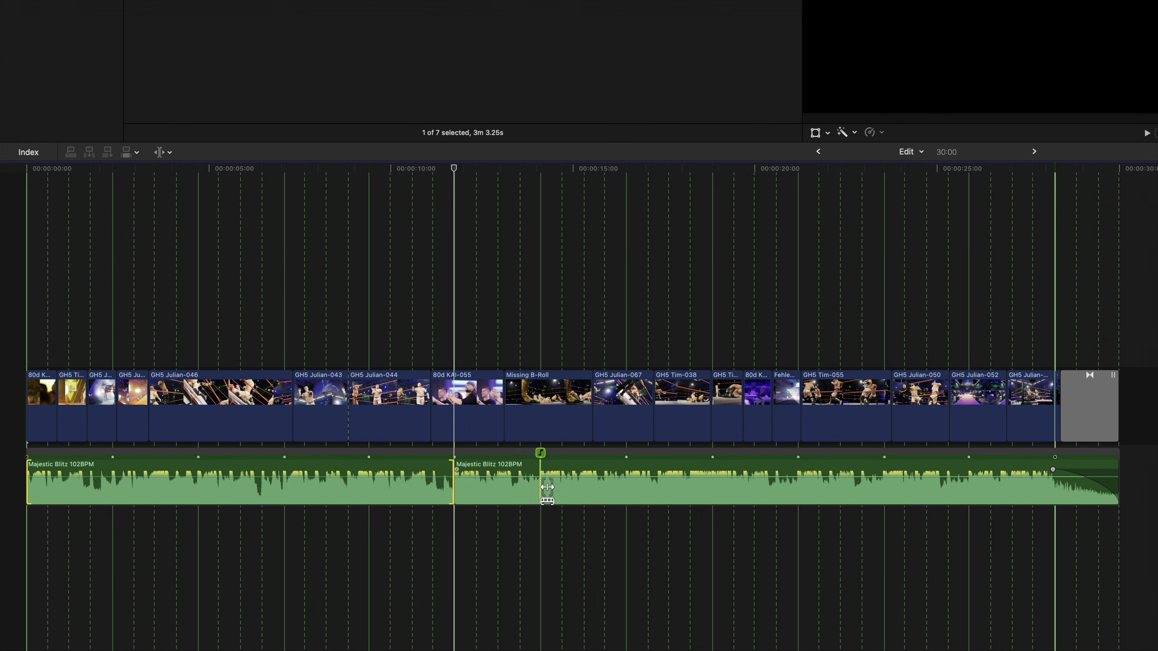
{"action": "left_click_drag", "start_coordinate": [569, 488], "coordinate": [657, 491]}
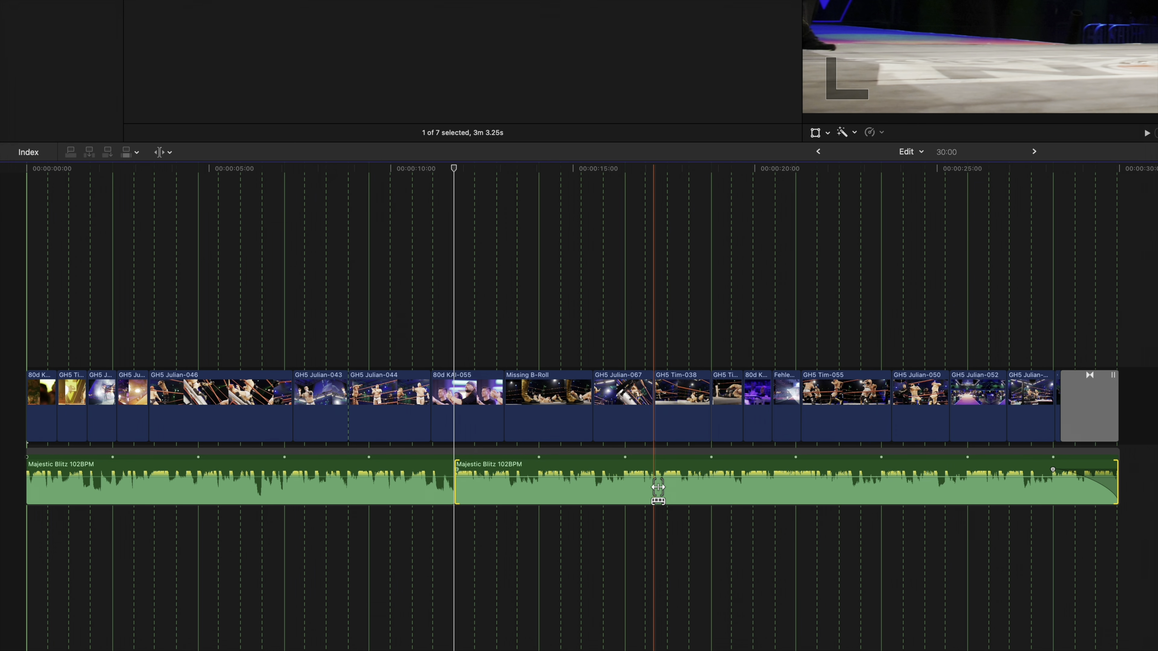
{"action": "left_click_drag", "start_coordinate": [454, 483], "coordinate": [370, 478]}
{"action": "key", "text": "super+z"}
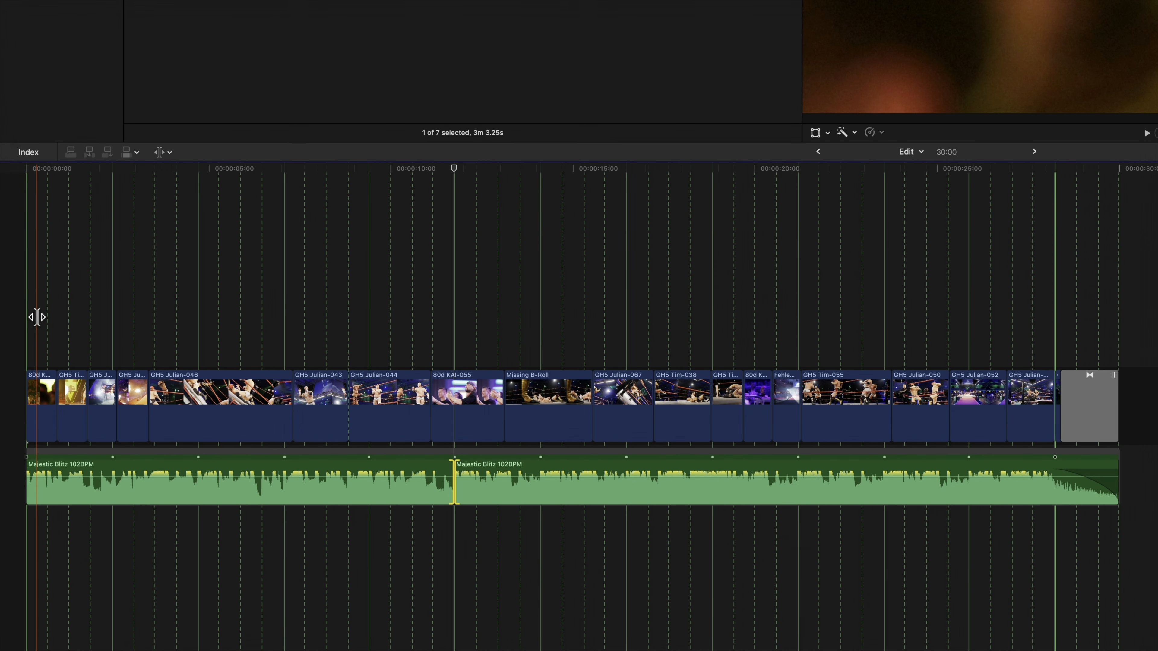
Roll the first three video edits onto beat lines with the Trim tool, from 80d KAI-071 through the second GH5 Julian-039 clip
{"action": "scroll", "coordinate": [36, 316], "scroll_direction": "up", "scroll_amount": 5}
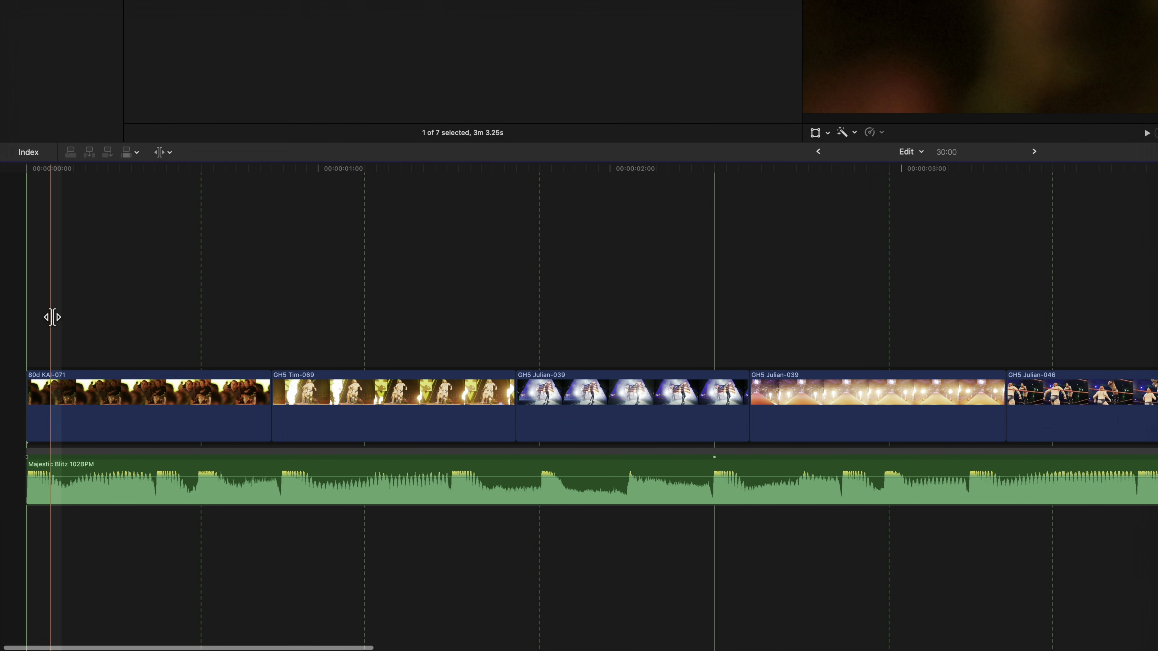
{"action": "key", "text": "a"}
{"action": "key", "text": "t"}
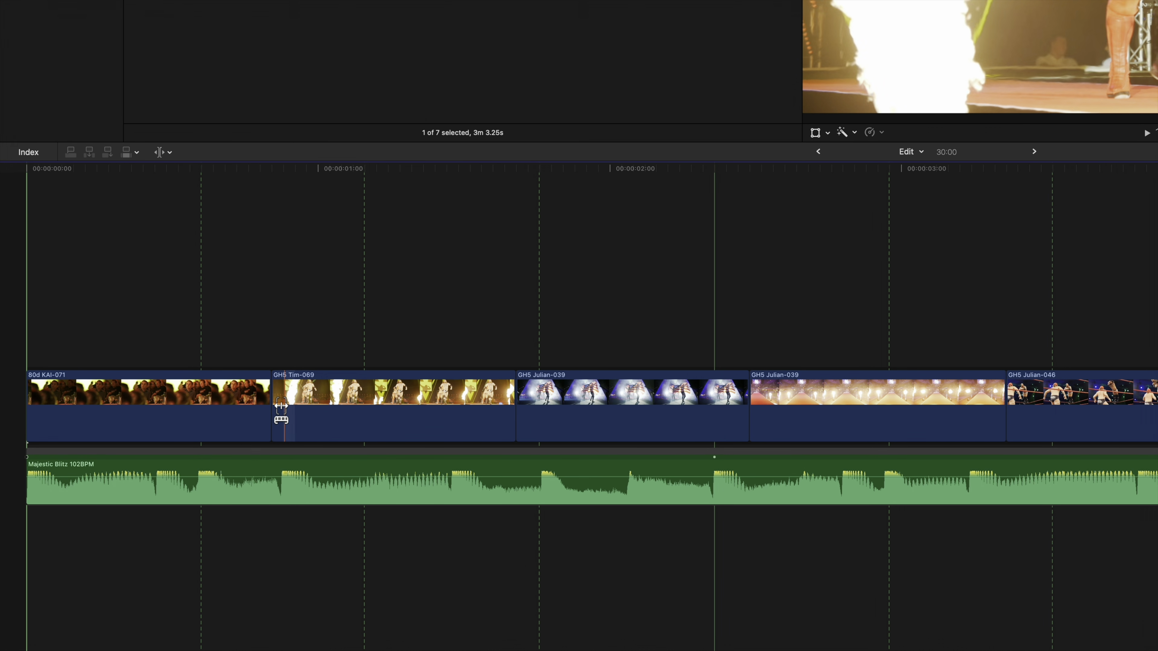
{"action": "left_click_drag", "start_coordinate": [271, 400], "coordinate": [202, 400]}
{"action": "left_click_drag", "start_coordinate": [517, 402], "coordinate": [538, 401]}
{"action": "left_click_drag", "start_coordinate": [749, 398], "coordinate": [715, 397]}
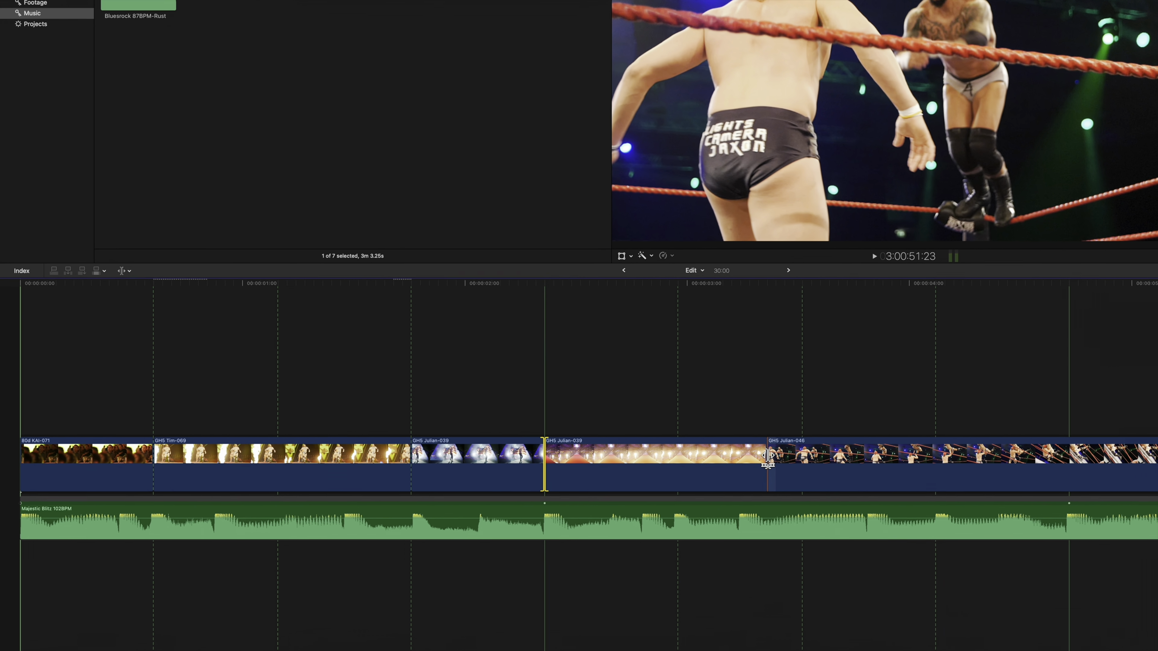
Roll the start of GH5 Julian-046 onto the nearest beat line and its end onto the bar line at 7:02
{"action": "left_click_drag", "start_coordinate": [767, 457], "coordinate": [806, 456]}
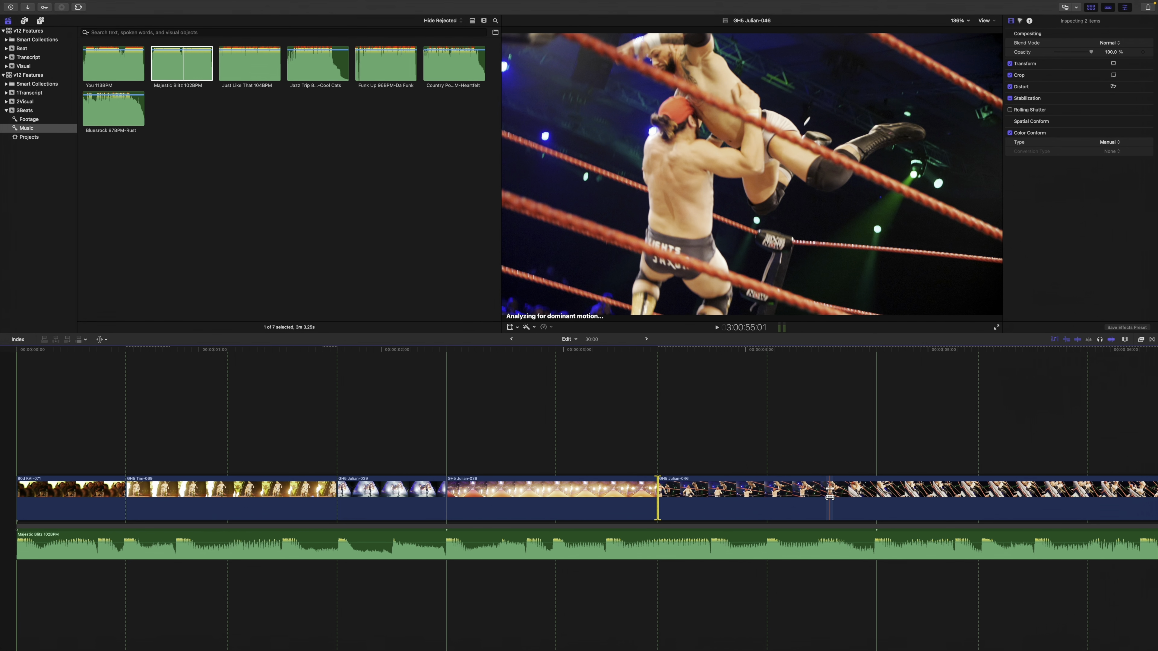
{"action": "scroll", "coordinate": [829, 491], "scroll_direction": "right", "scroll_amount": 10}
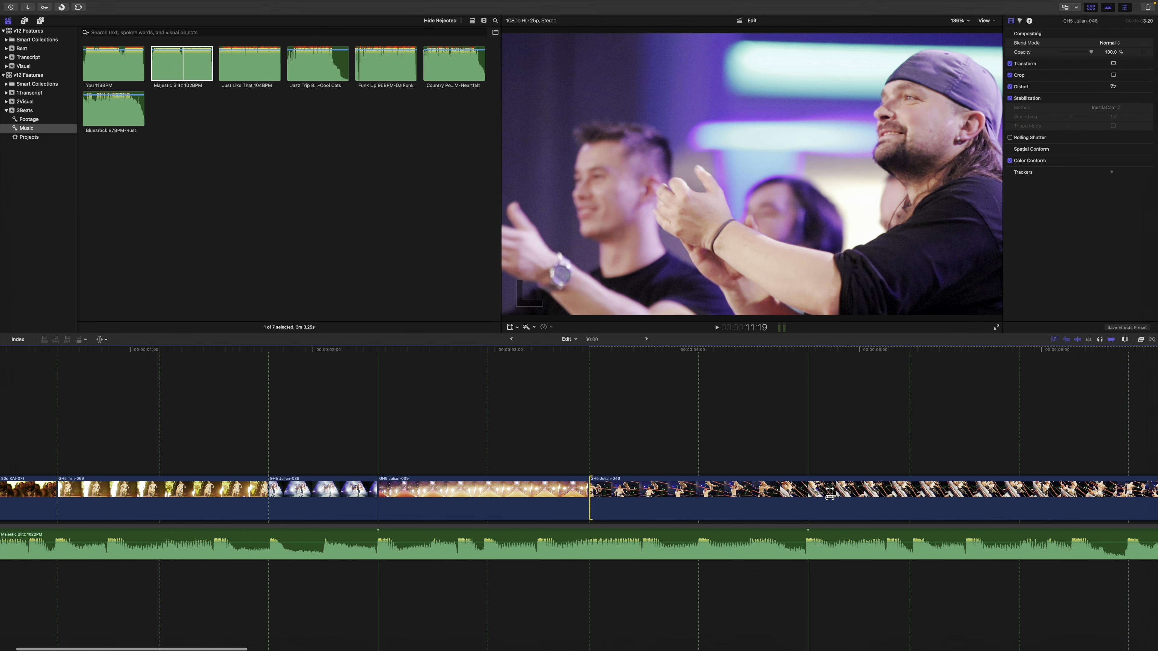
{"action": "left_click_drag", "start_coordinate": [872, 490], "coordinate": [829, 490]}
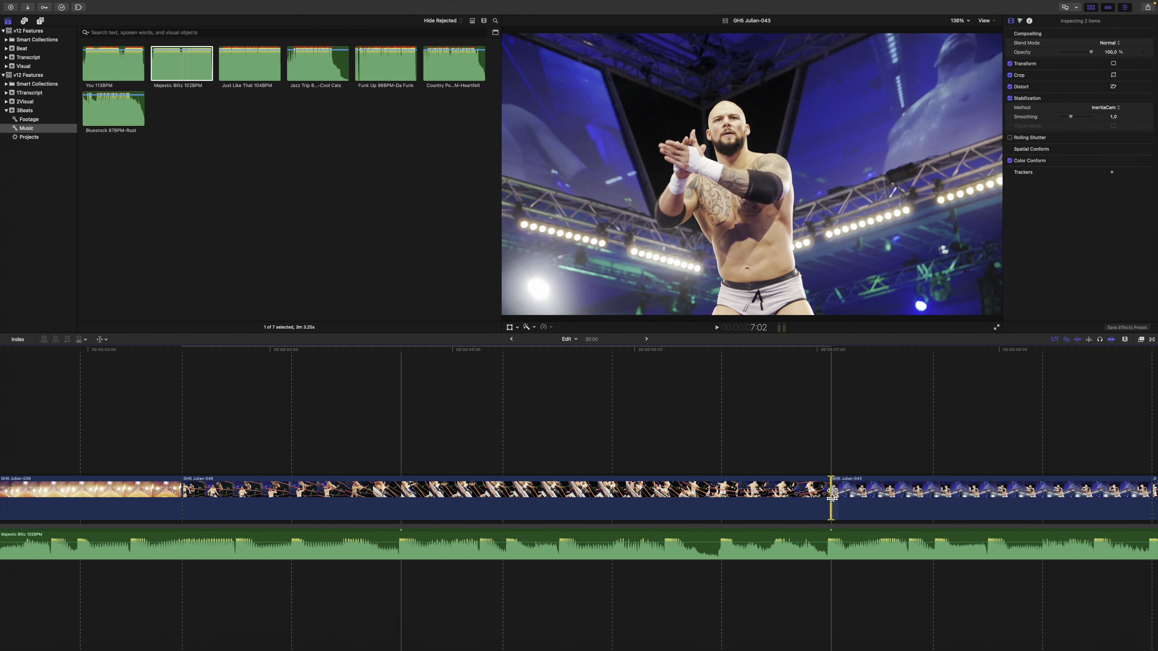
{"action": "scroll", "coordinate": [828, 492], "scroll_direction": "right", "scroll_amount": 2}
{"action": "scroll", "coordinate": [828, 492], "scroll_direction": "right", "scroll_amount": 3}
{"action": "left_click", "coordinate": [822, 491]}
{"action": "scroll", "coordinate": [818, 491], "scroll_direction": "right", "scroll_amount": 4}
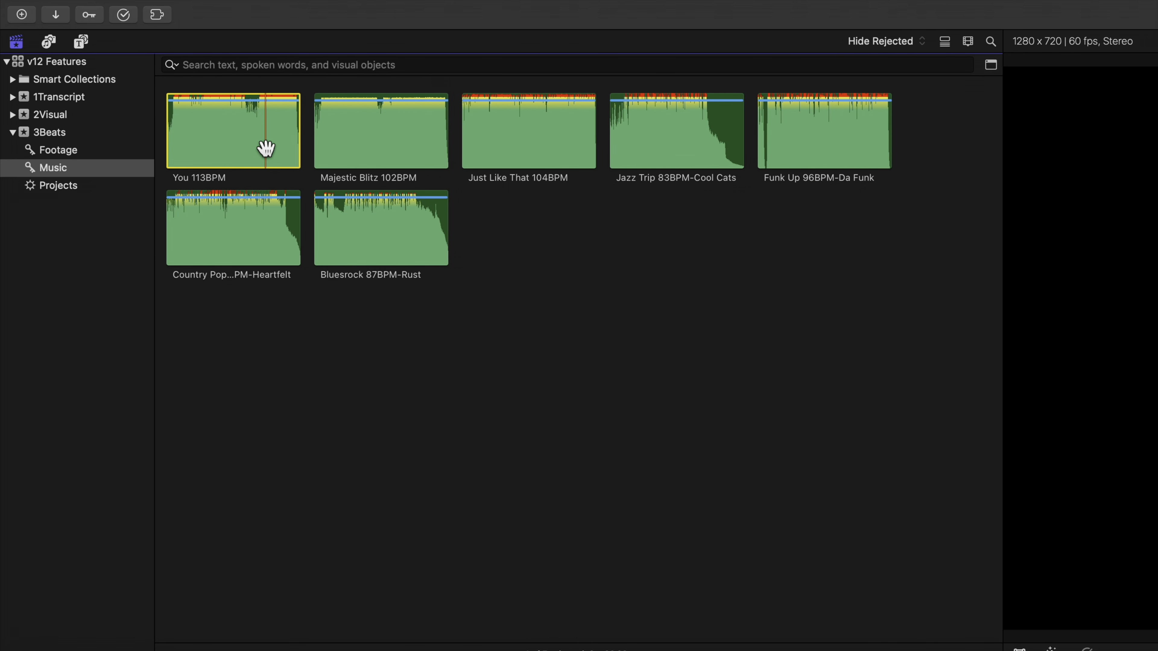
Append the four songs from You 113BPM to Jazz Trip 83BPM to the Beat Detection project and enable beat detection on them
{"action": "left_click", "coordinate": [669, 162], "text": "shift"}
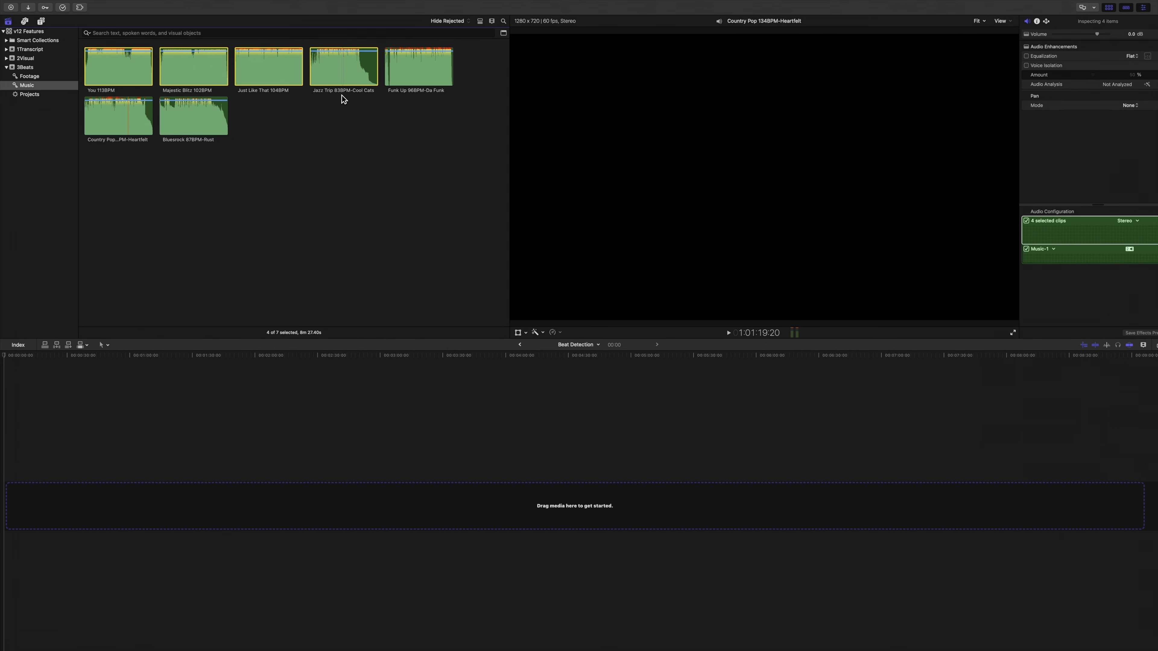
{"action": "key", "text": "e"}
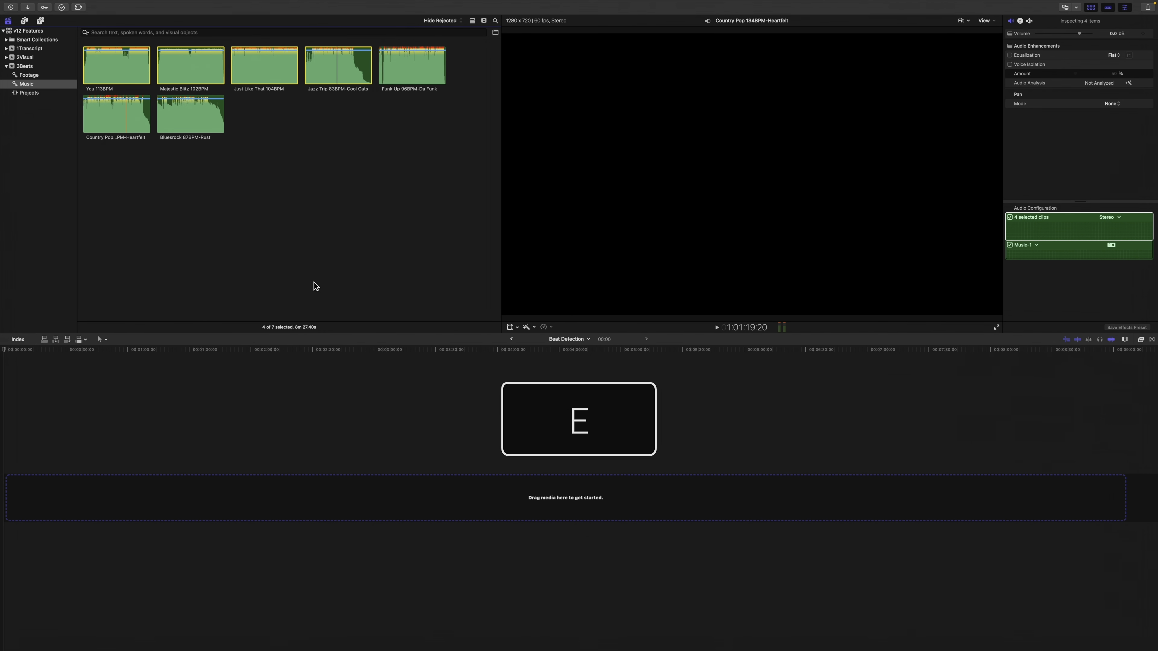
{"action": "mouse_move", "coordinate": [293, 416]}
{"action": "left_mouse_down"}
{"action": "mouse_move", "coordinate": [733, 545]}
{"action": "mouse_move", "coordinate": [1002, 550]}
{"action": "left_mouse_up"}
{"action": "key", "text": "alt+b"}
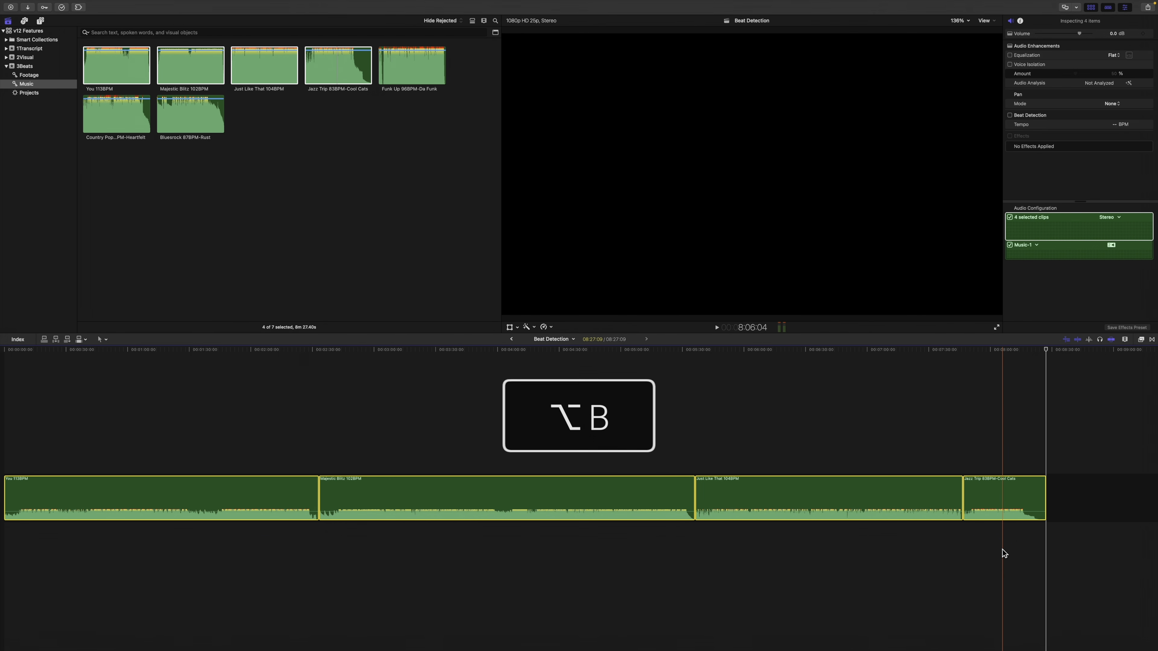
{"action": "left_click", "coordinate": [987, 440]}
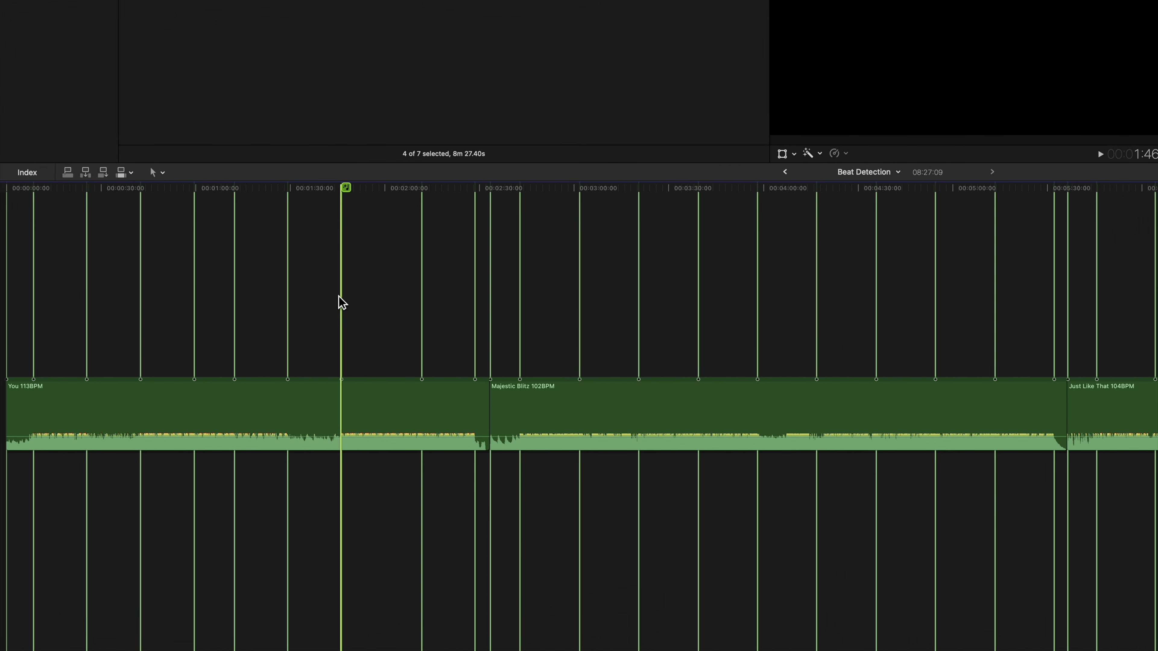
Mark the range between the section lines near 43 s and 1:00 in You 113BPM and trim the clip to that selection
{"action": "key", "text": "i"}
{"action": "key", "text": "o"}
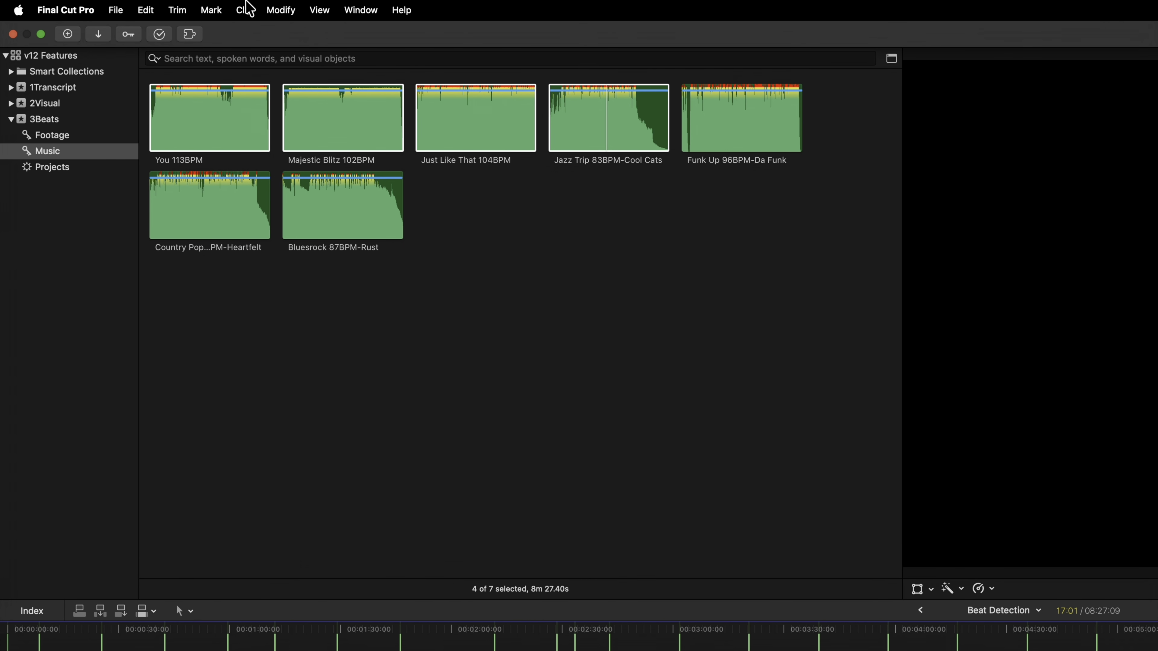
{"action": "left_click", "coordinate": [179, 11]}
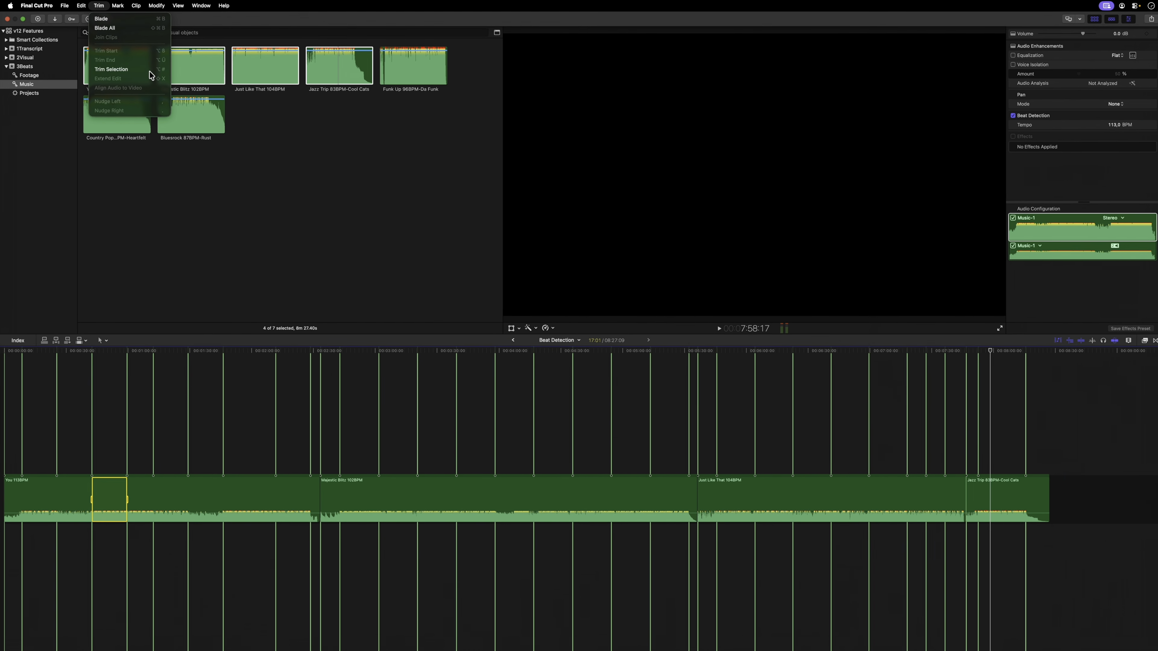
{"action": "left_click", "coordinate": [150, 72]}
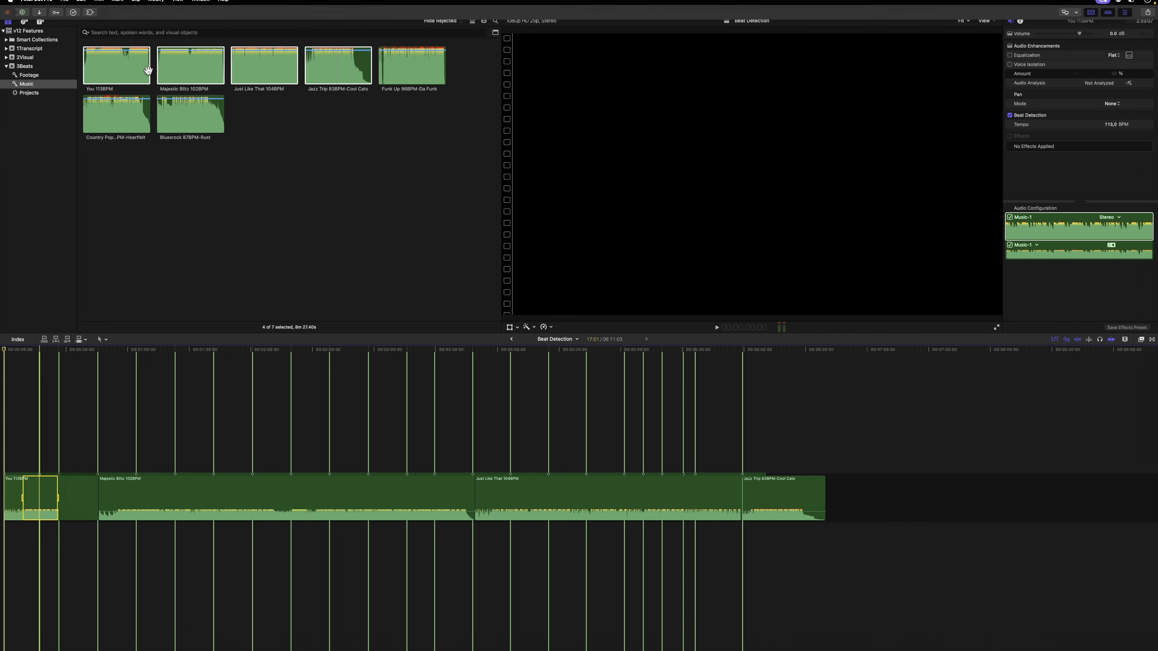
Trim Majestic Blitz 102BPM, Just Like That 104BPM and Jazz Trip 83BPM to one chosen section each, and fit the project in the timeline
{"action": "left_click", "coordinate": [138, 497]}
{"action": "key", "text": "alt+backslash"}
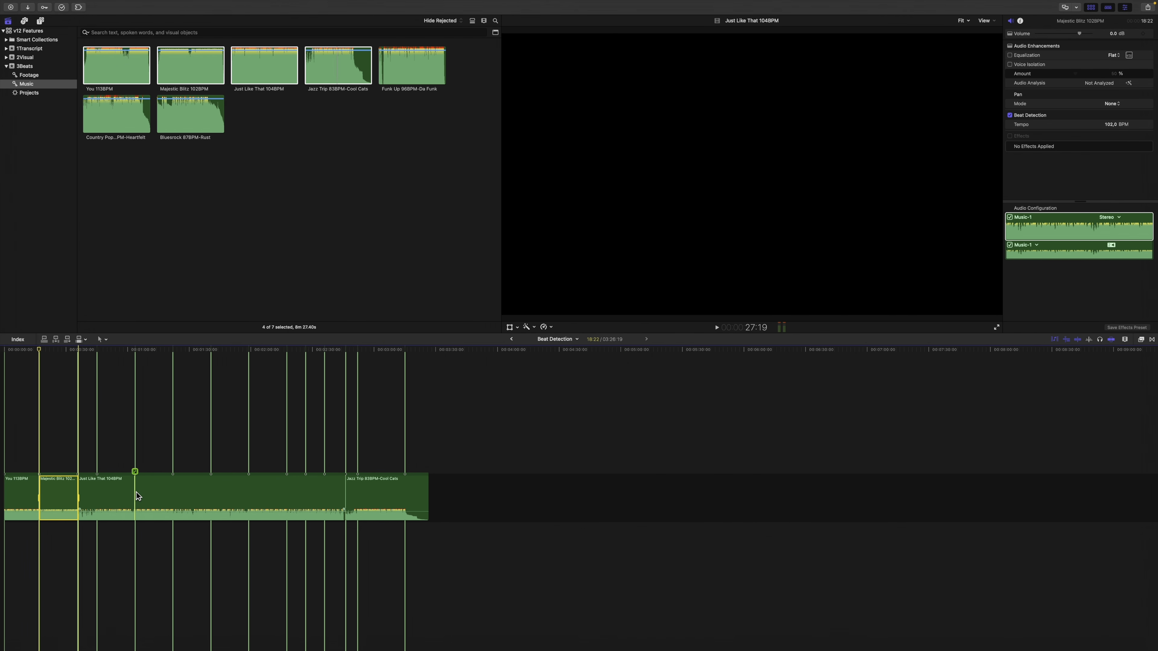
{"action": "left_click", "coordinate": [249, 497]}
{"action": "key", "text": "alt+backslash"}
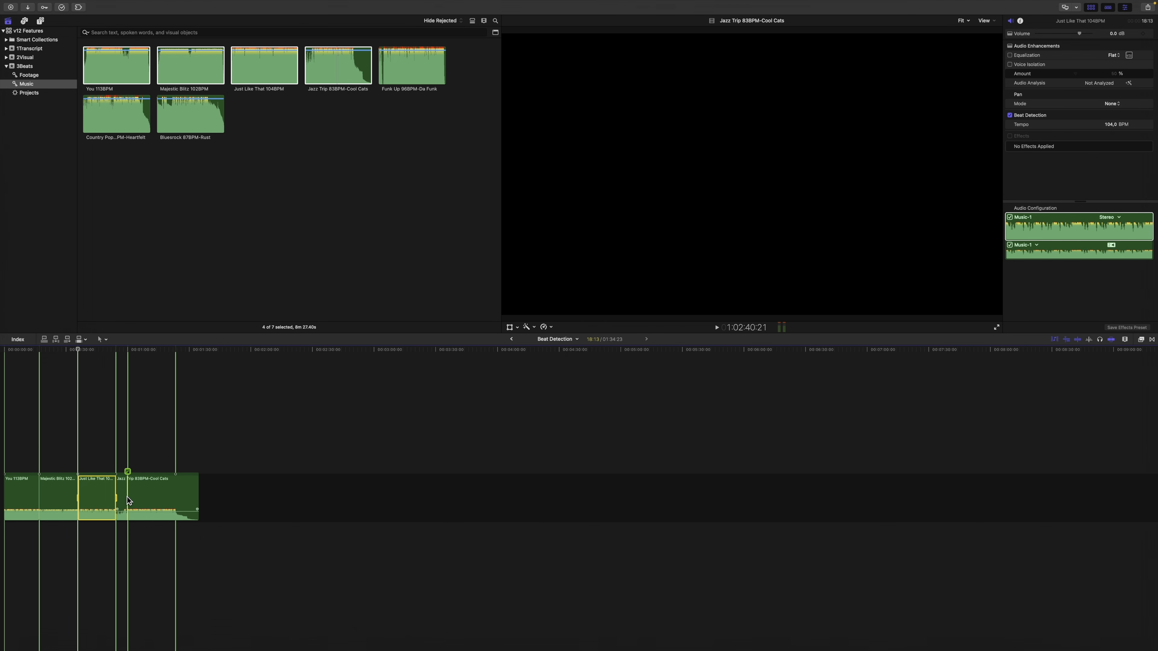
{"action": "left_click", "coordinate": [129, 500]}
{"action": "key", "text": "alt+backslash"}
{"action": "key", "text": "shift+z"}
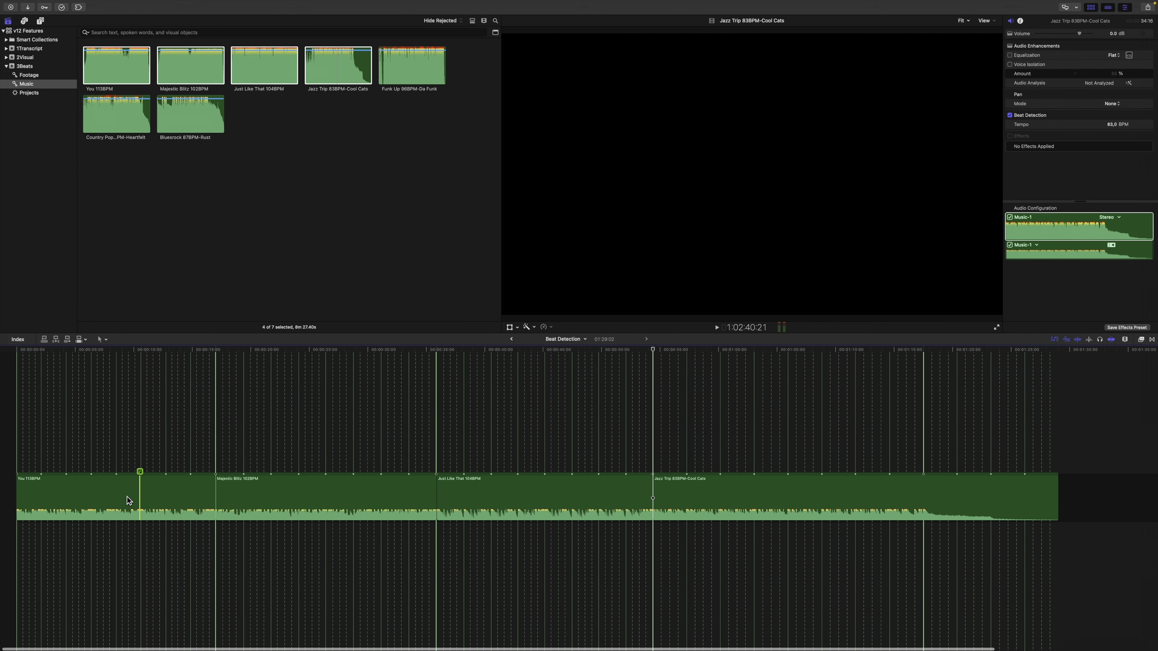
Play the project from the start, skipping ahead to listen to the transition between each pair of songs
{"action": "left_click", "coordinate": [796, 547]}
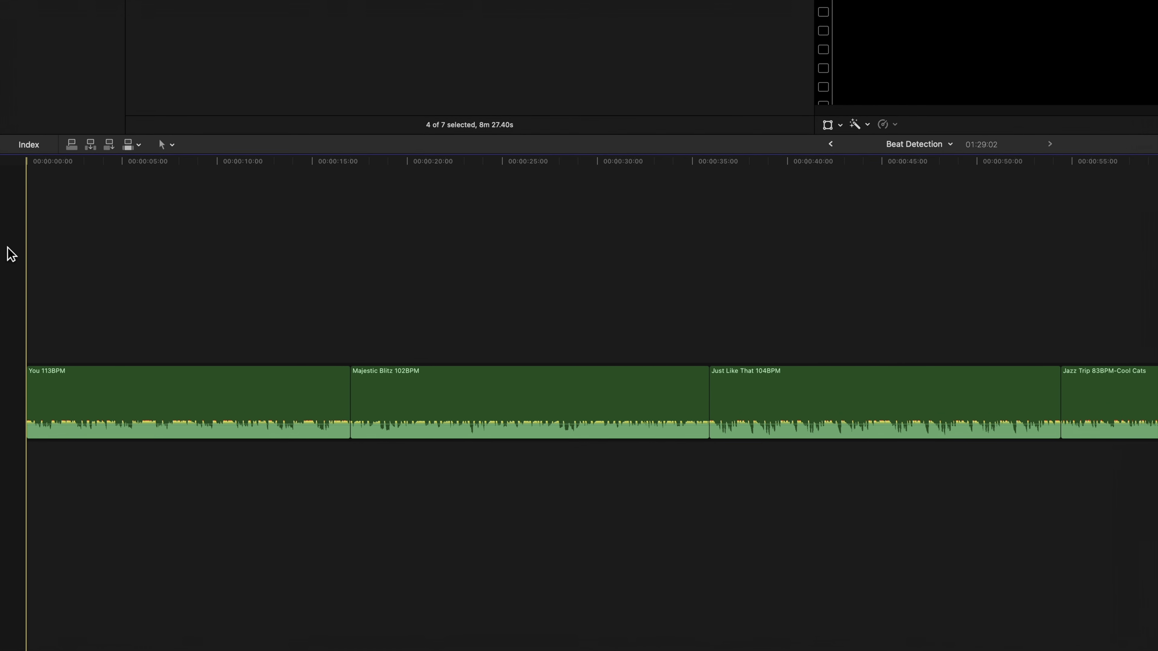
{"action": "key", "text": "space"}
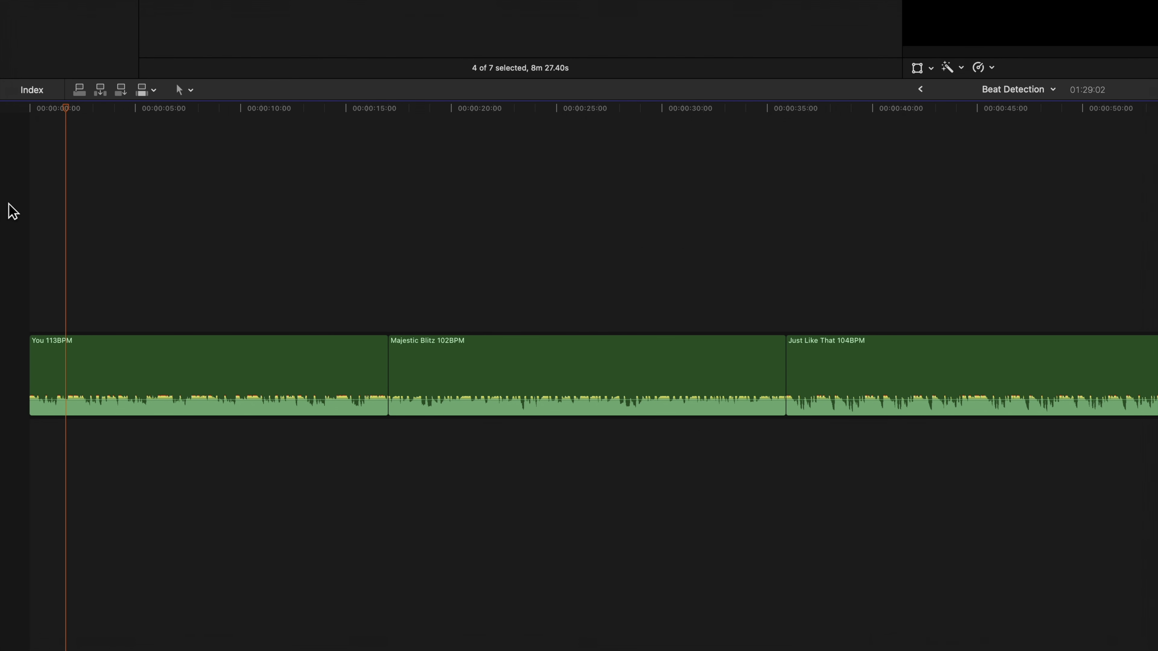
{"action": "left_click", "coordinate": [326, 225]}
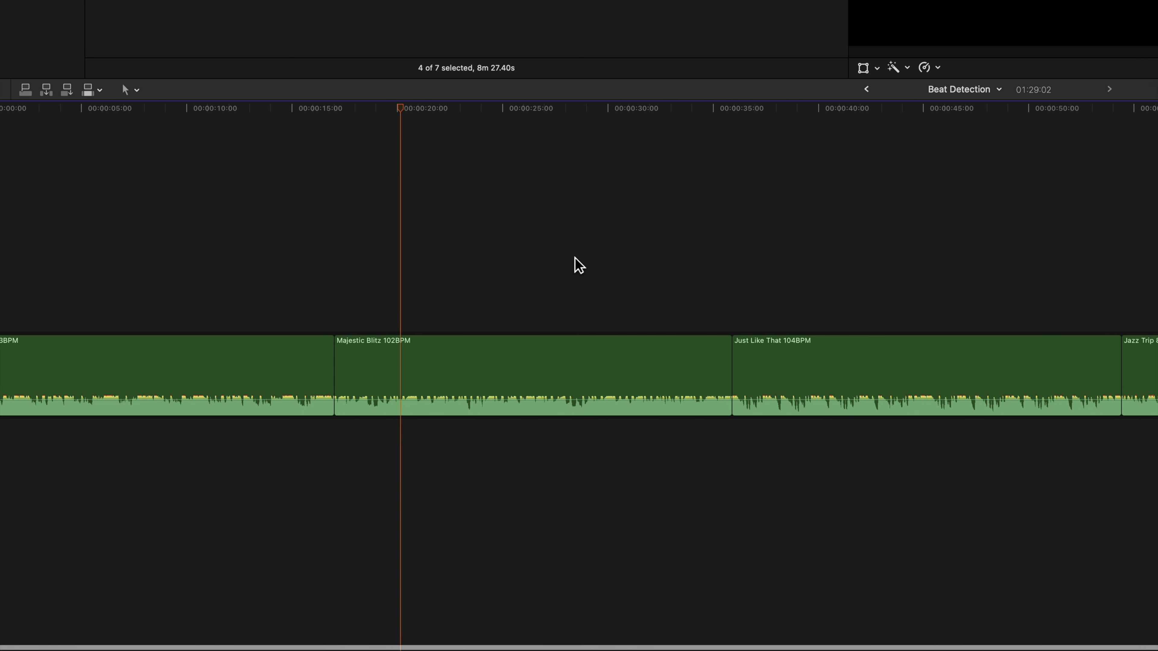
{"action": "left_click", "coordinate": [669, 247]}
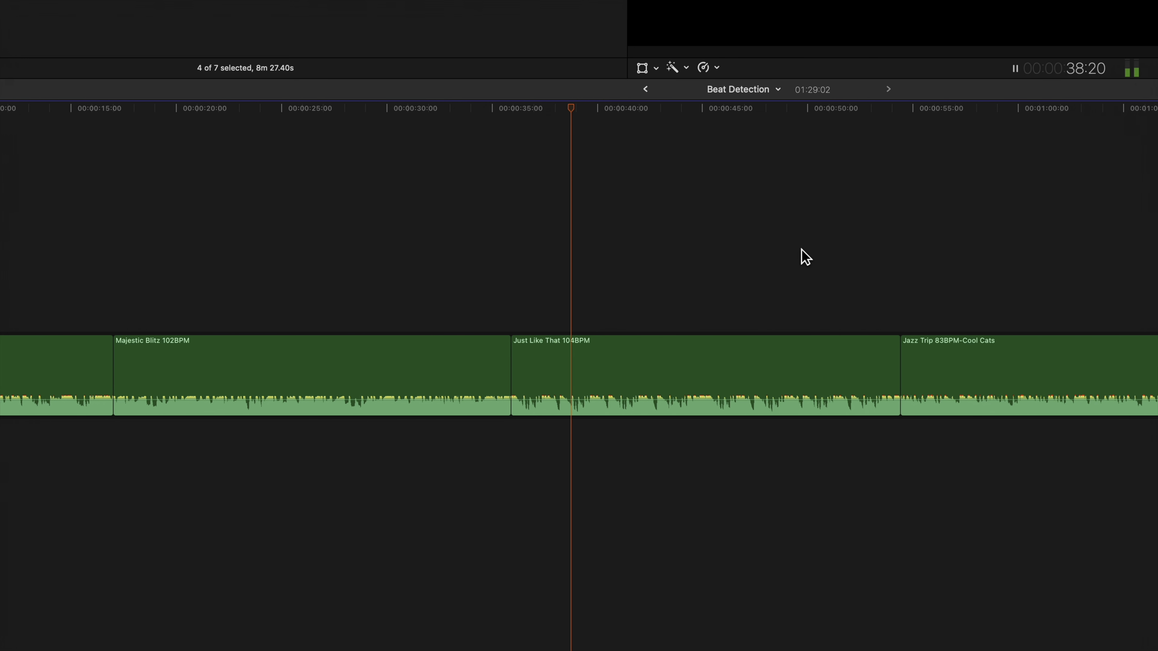
{"action": "left_click", "coordinate": [822, 250]}
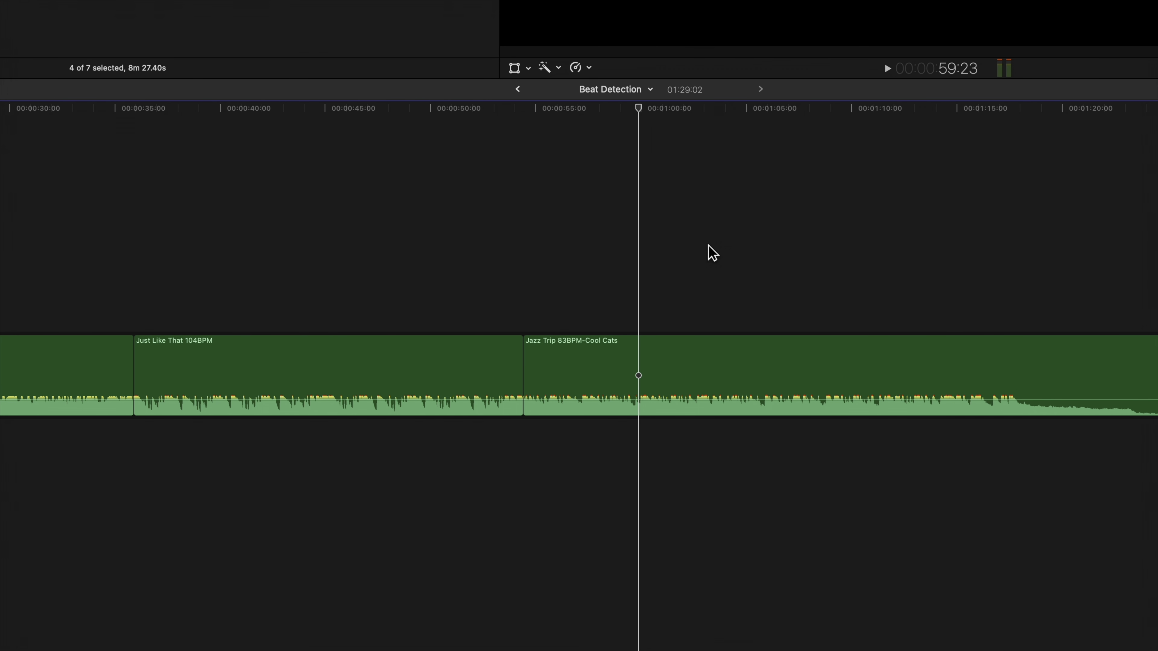
{"action": "key", "text": "s"}
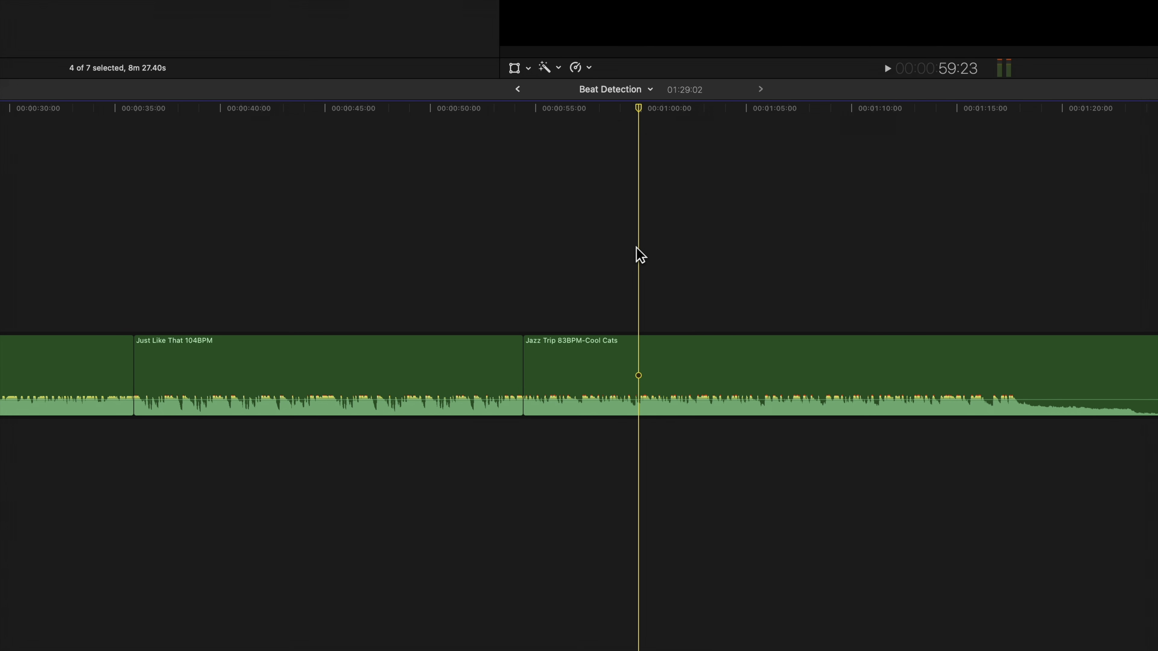
{"action": "scroll", "coordinate": [640, 255], "scroll_direction": "left", "scroll_amount": 5}
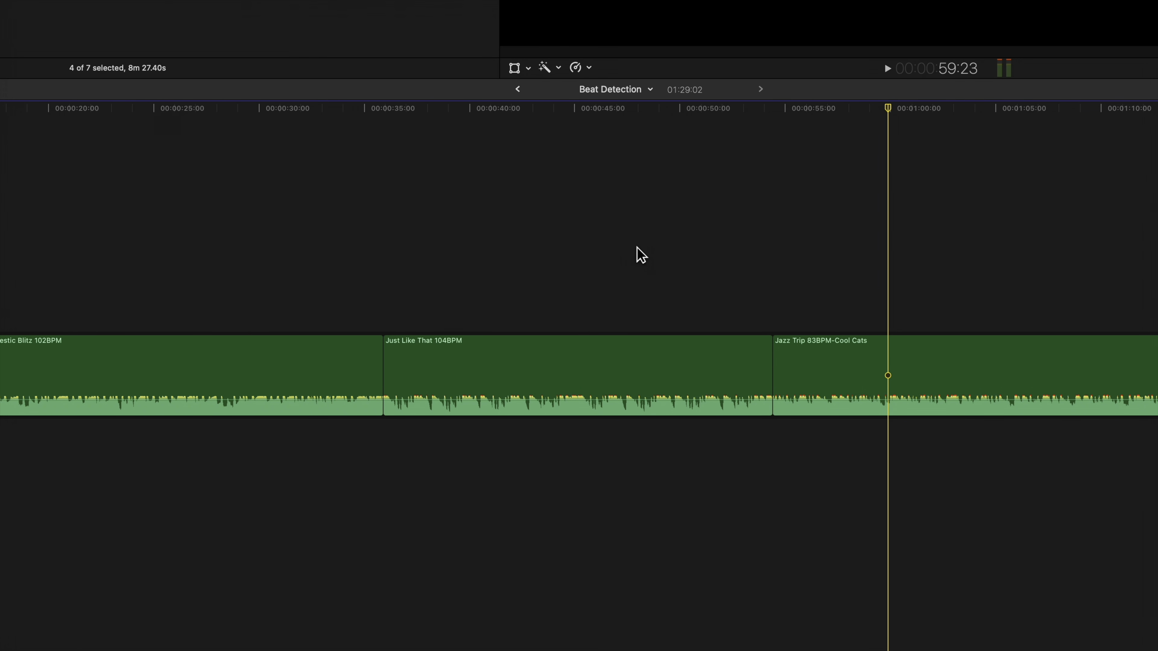
Show the beat grid, connect Jazz Trip 83BPM beneath the start of Just Like That 104BPM, and retime it to 124% to match the beats
{"action": "key", "text": "0"}
{"action": "key", "text": "super+equal"}
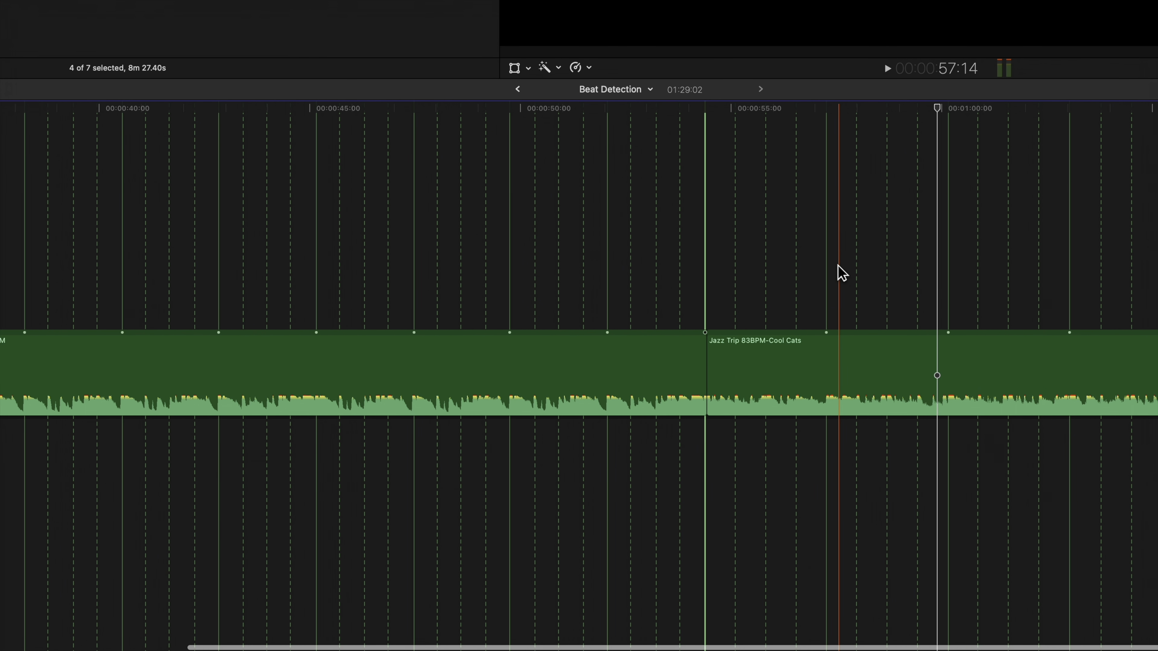
{"action": "scroll", "coordinate": [837, 270], "scroll_direction": "left", "scroll_amount": 5}
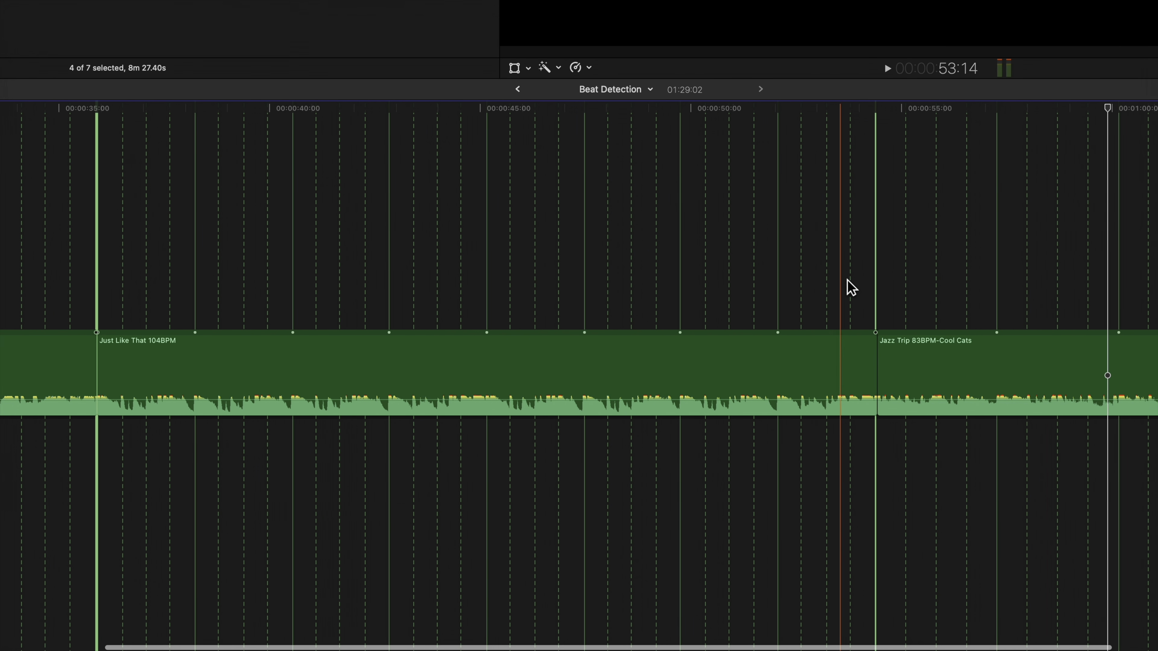
{"action": "left_click_drag", "start_coordinate": [1064, 360], "coordinate": [279, 513]}
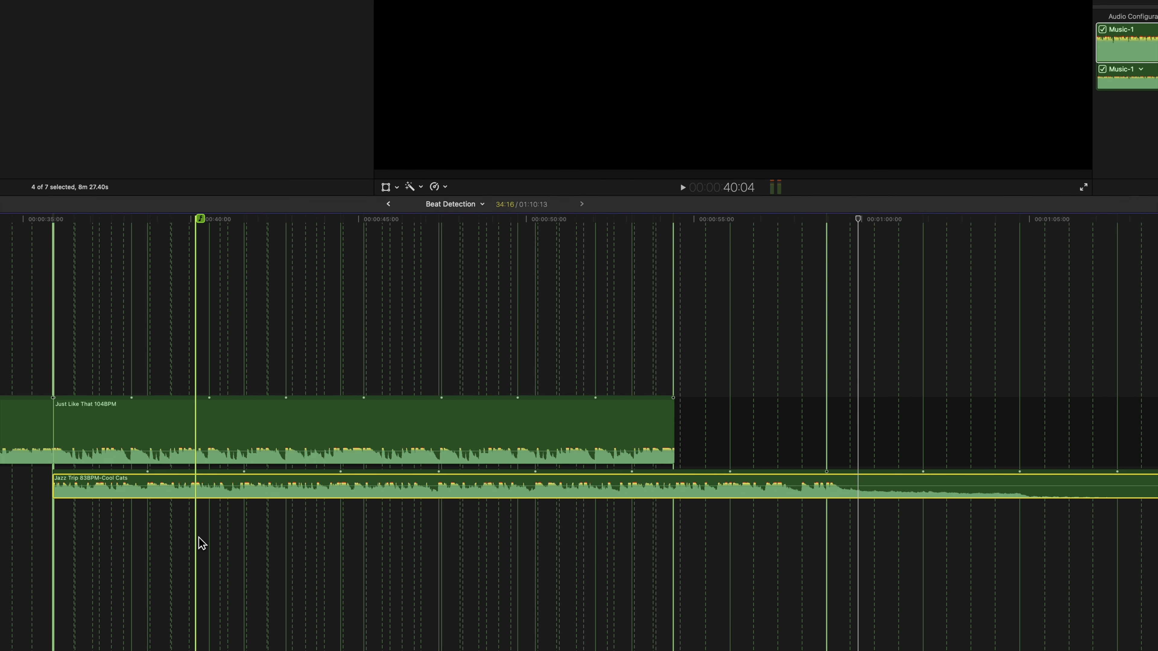
{"action": "key", "text": "super+r"}
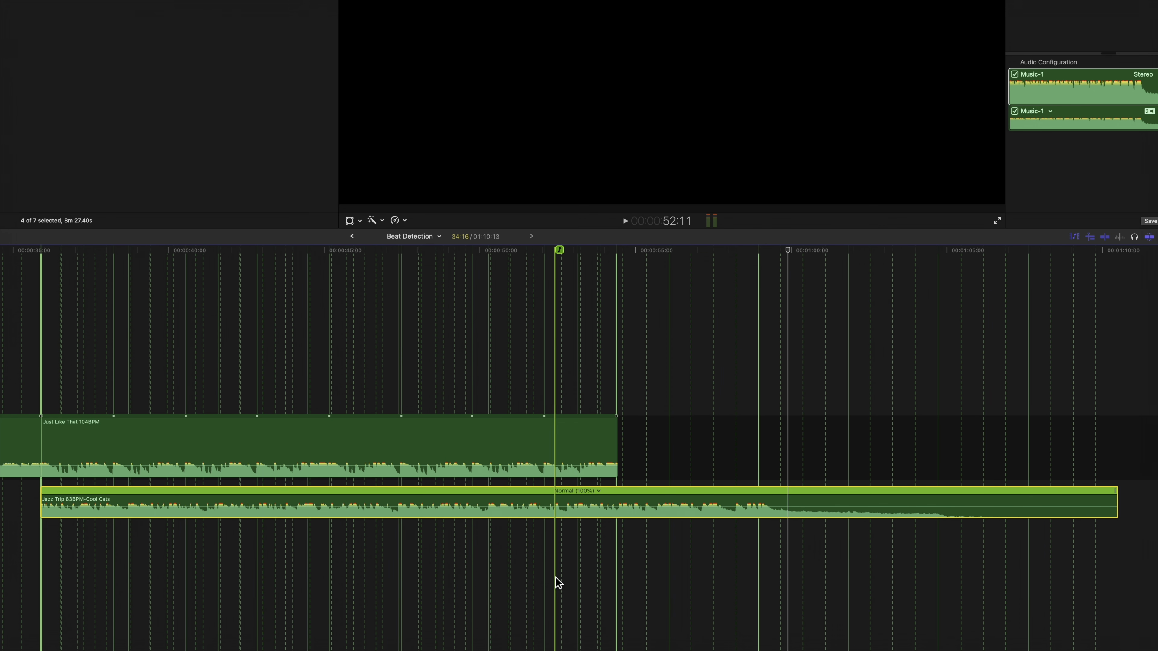
{"action": "mouse_move", "coordinate": [1115, 491]}
{"action": "left_mouse_down"}
{"action": "mouse_move", "coordinate": [894, 493]}
{"action": "mouse_move", "coordinate": [1015, 493]}
{"action": "mouse_move", "coordinate": [905, 493]}
{"action": "left_mouse_up"}
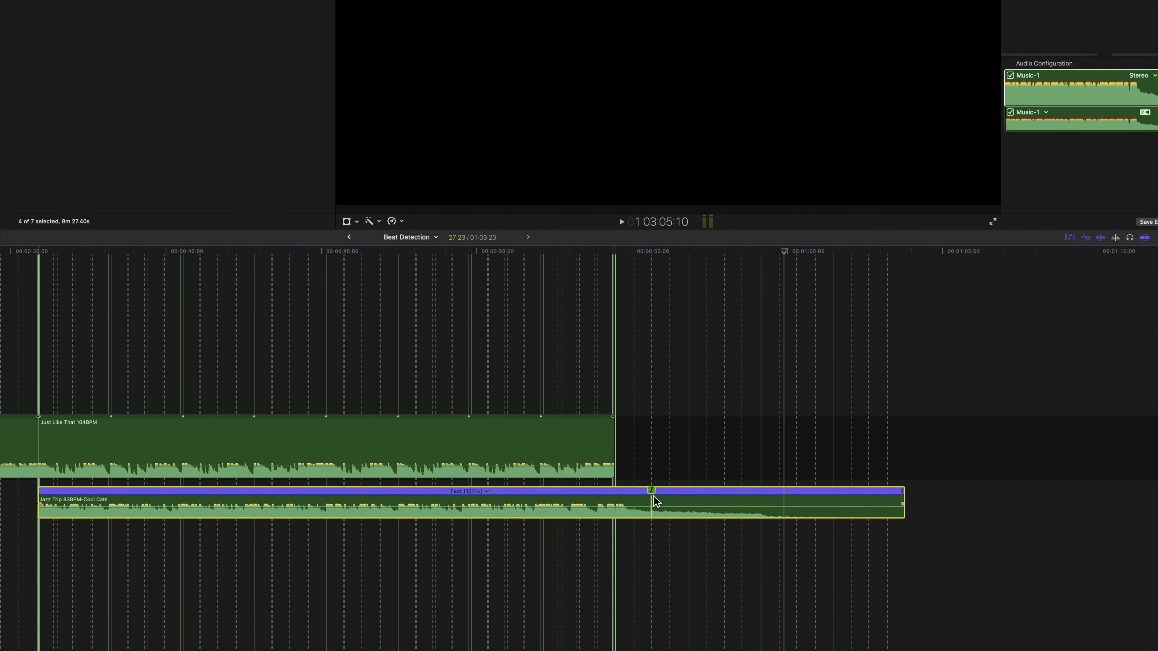
Move the retimed Jazz Trip clip back to the end of Just Like That 104BPM in the primary storyline and hide its retime editor
{"action": "mouse_move", "coordinate": [633, 491]}
{"action": "left_mouse_down"}
{"action": "mouse_move", "coordinate": [803, 500]}
{"action": "mouse_move", "coordinate": [802, 449]}
{"action": "mouse_move", "coordinate": [1072, 453]}
{"action": "mouse_move", "coordinate": [979, 450]}
{"action": "left_mouse_up"}
{"action": "scroll", "coordinate": [978, 450], "scroll_direction": "left", "scroll_amount": 15}
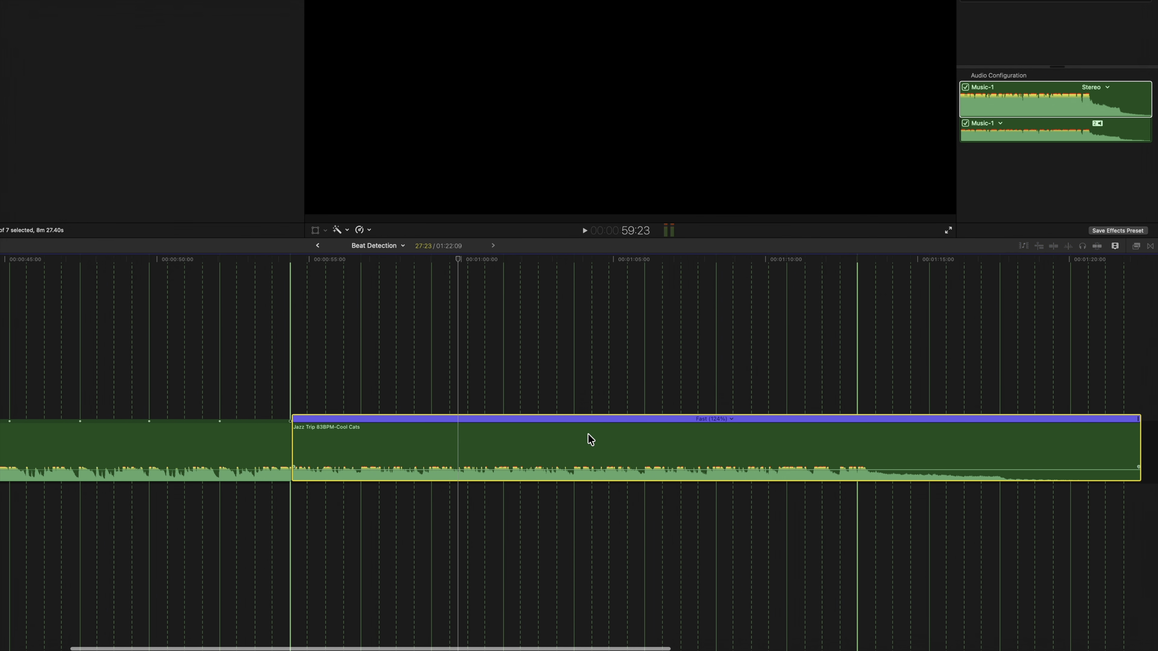
{"action": "key", "text": "super+r"}
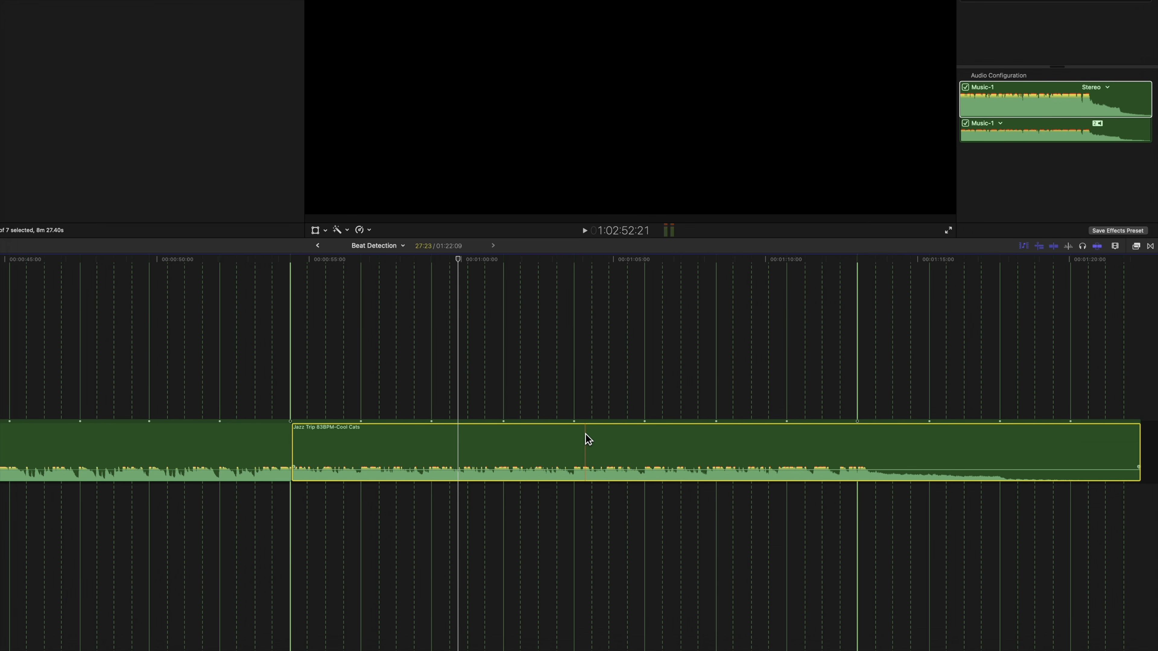
Play across the edit from Just Like That 104BPM into the retimed Jazz Trip clip to check the tempo match
{"action": "left_click", "coordinate": [56, 351]}
{"action": "key", "text": "space"}
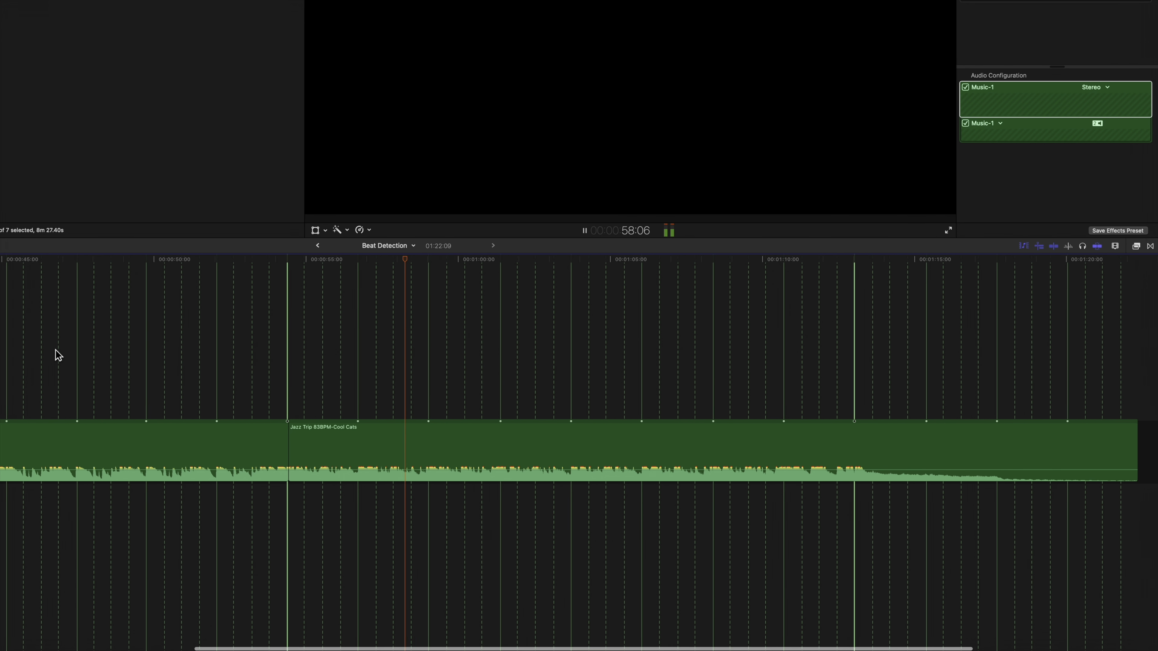
{"action": "key", "text": "space"}
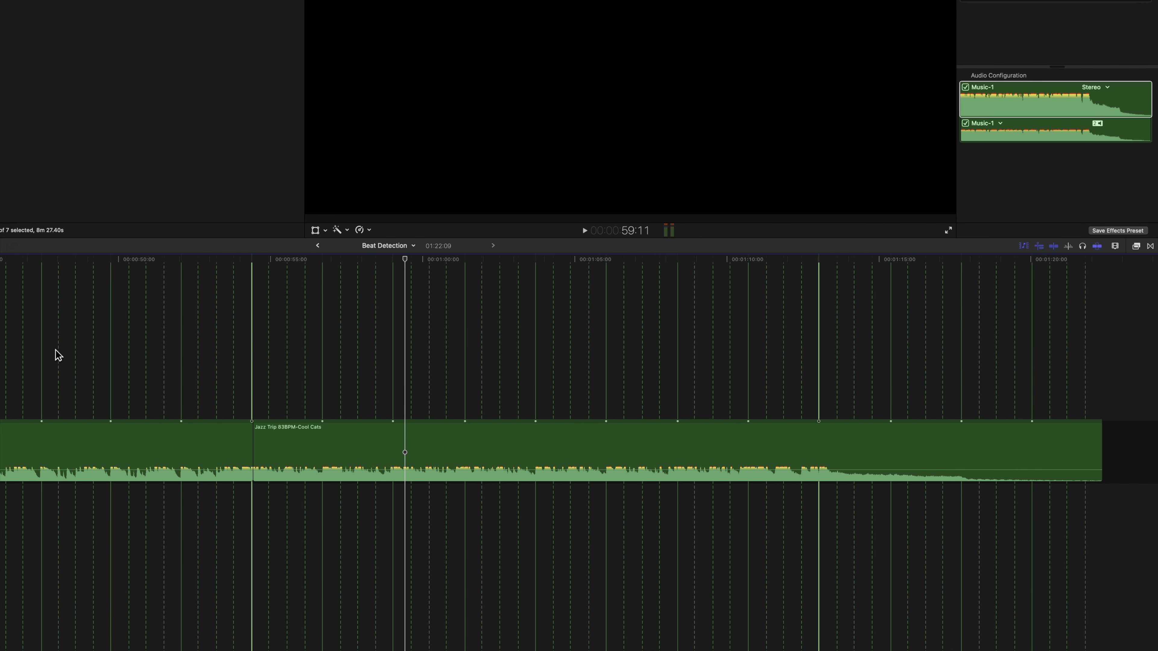
Blade the Jazz Trip clip at the first bar line after its start
{"action": "scroll", "coordinate": [407, 352], "scroll_direction": "right", "scroll_amount": 1}
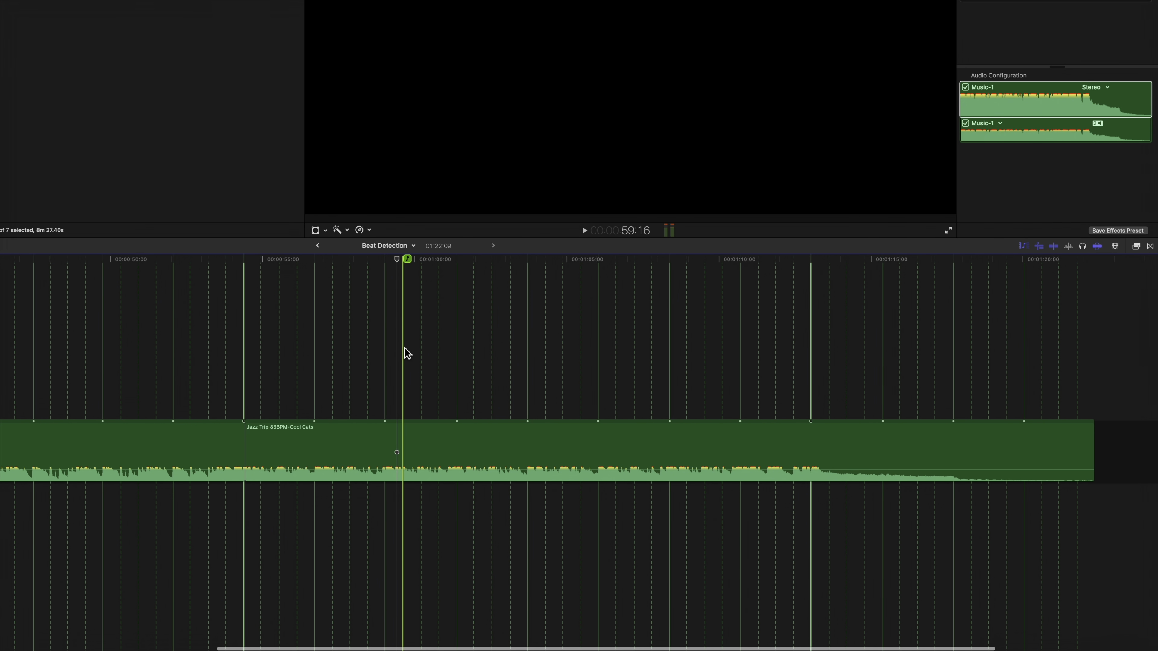
{"action": "key", "text": "super+b"}
{"action": "key", "text": "super+b"}
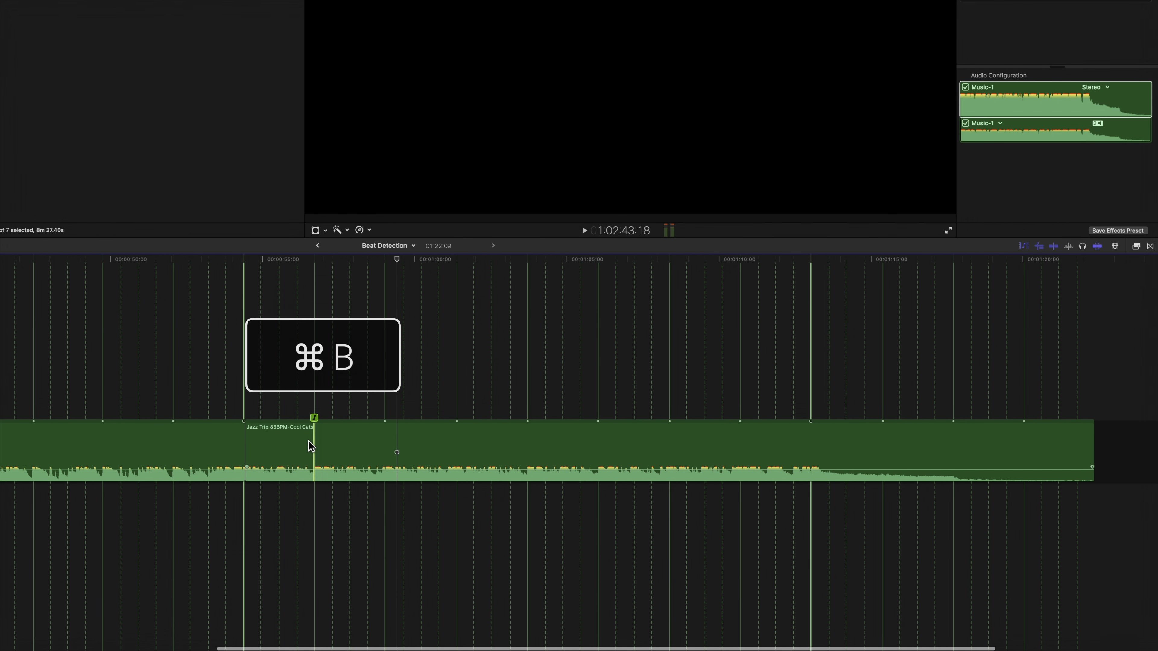
{"action": "key", "text": "super+b"}
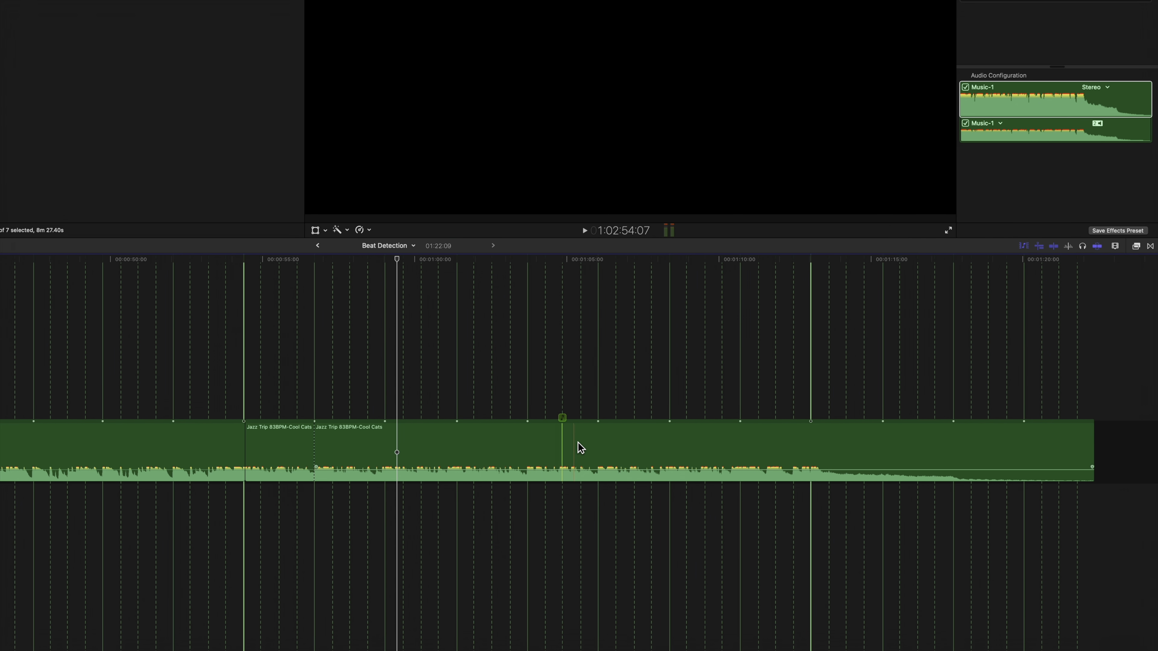
Blade the speed of the second Jazz Trip clip at the playhead, accepting disabled beat detection, and reset the last speed segment to Normal (100%)
{"action": "key", "text": "shift+b"}
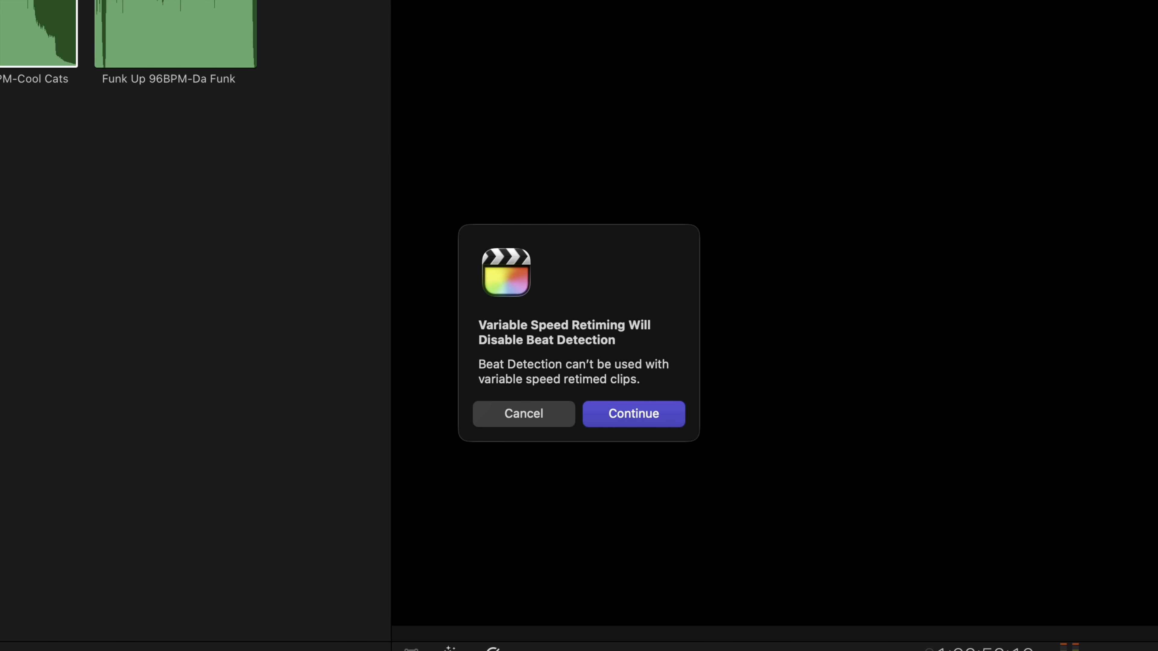
{"action": "left_click", "coordinate": [644, 420]}
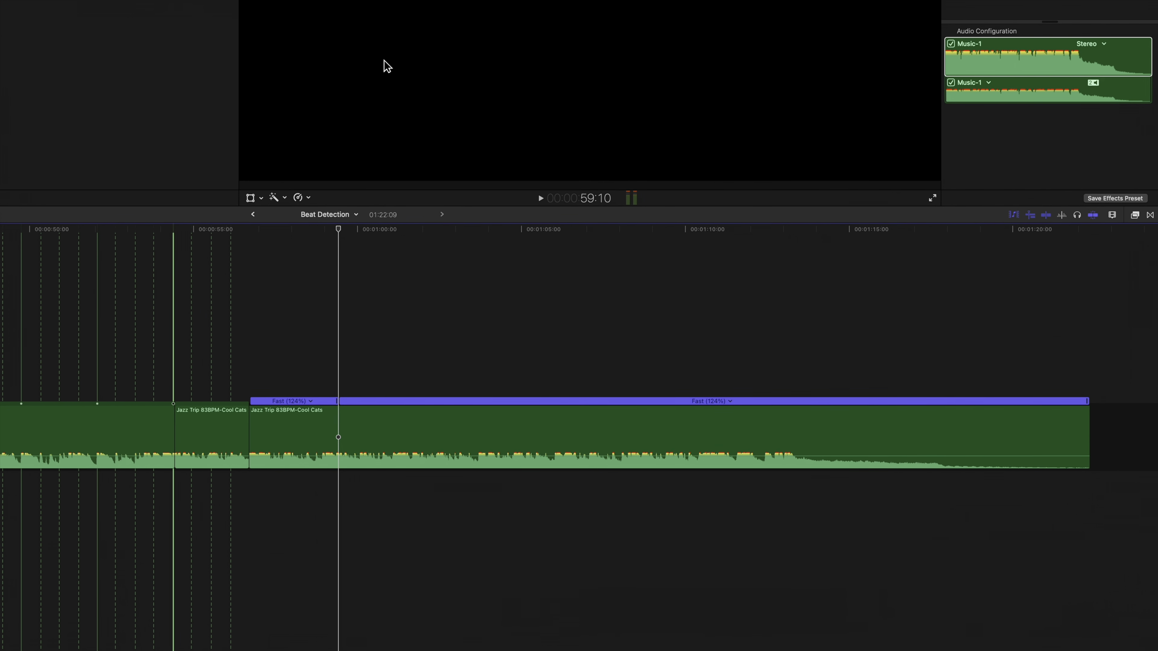
{"action": "left_click", "coordinate": [423, 401]}
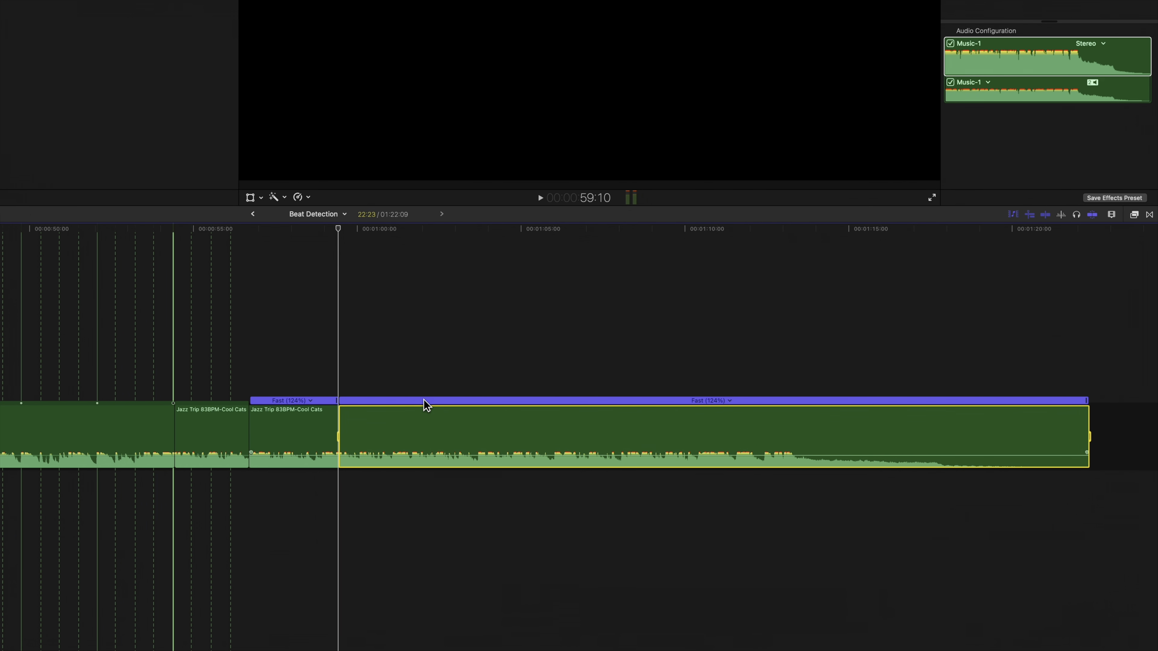
{"action": "key", "text": "shift+n"}
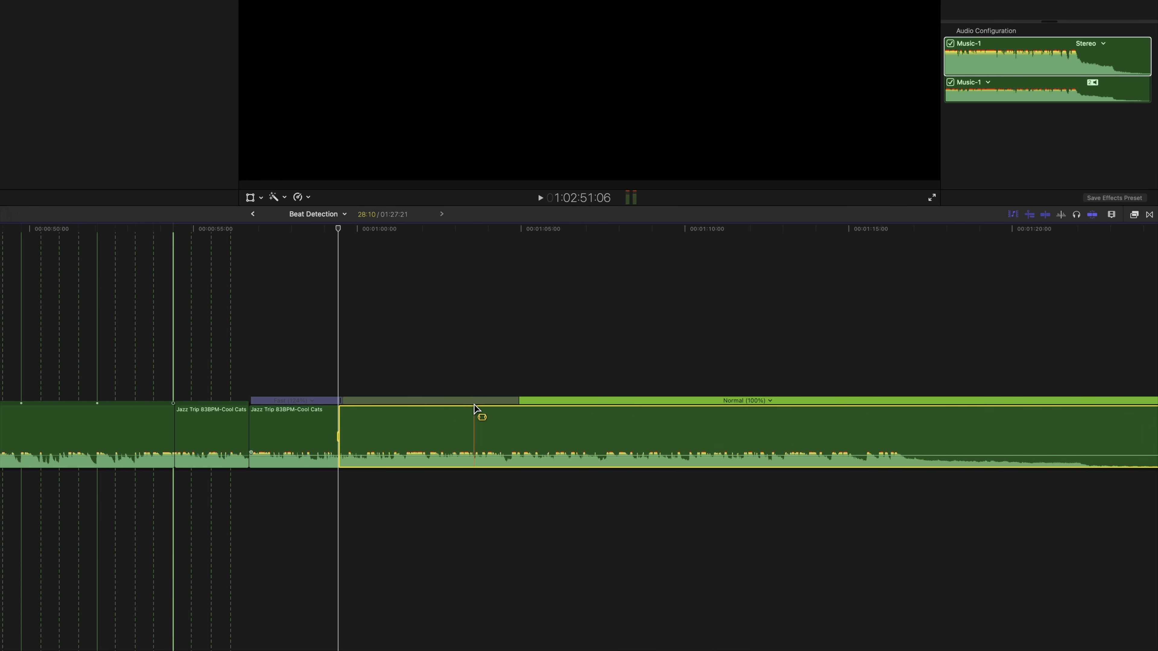
Hide the beat grid and play through the speed transition in Jazz Trip from fast to normal
{"action": "key", "text": "0"}
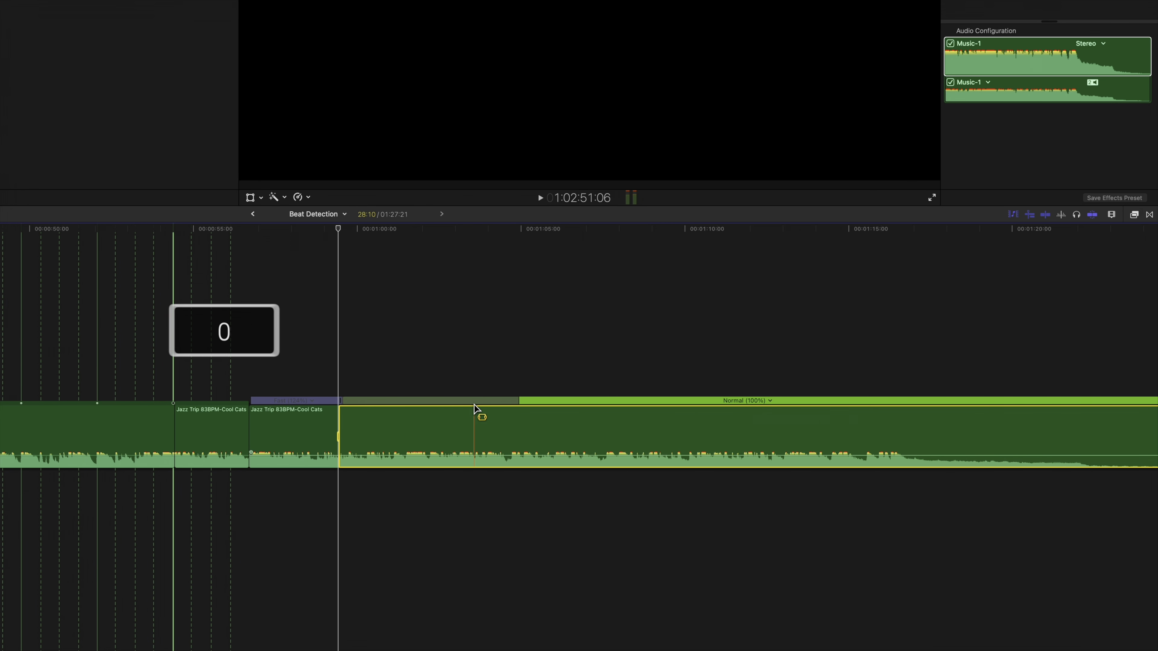
{"action": "key", "text": "super+r"}
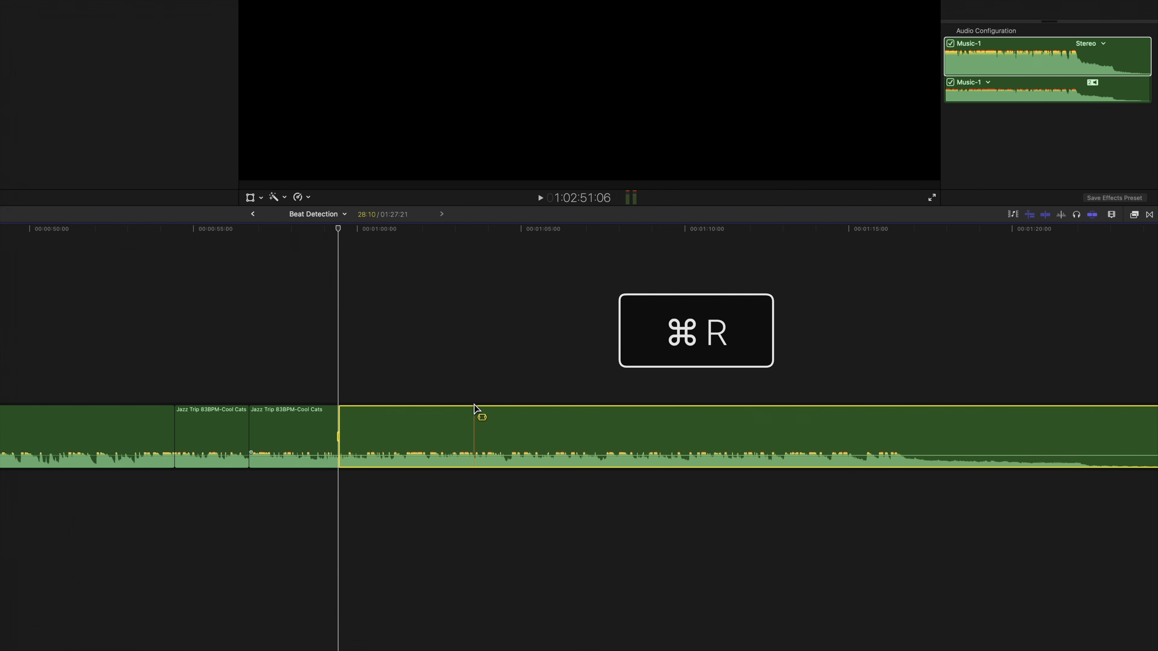
{"action": "key", "text": "super+minus"}
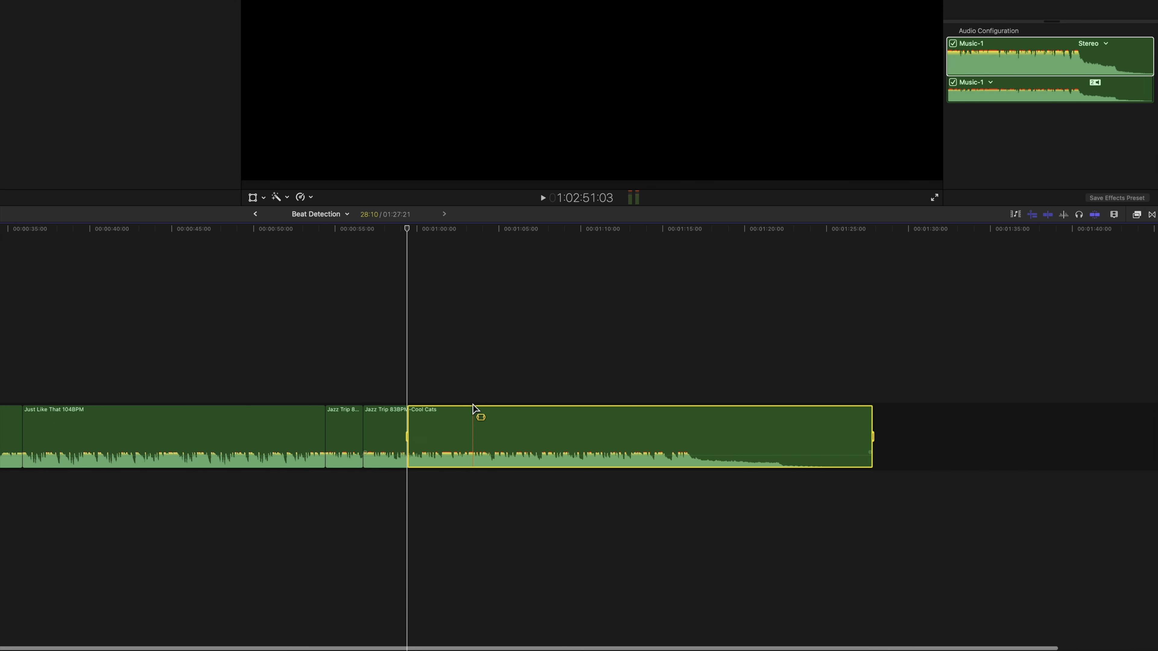
{"action": "key", "text": "super+z"}
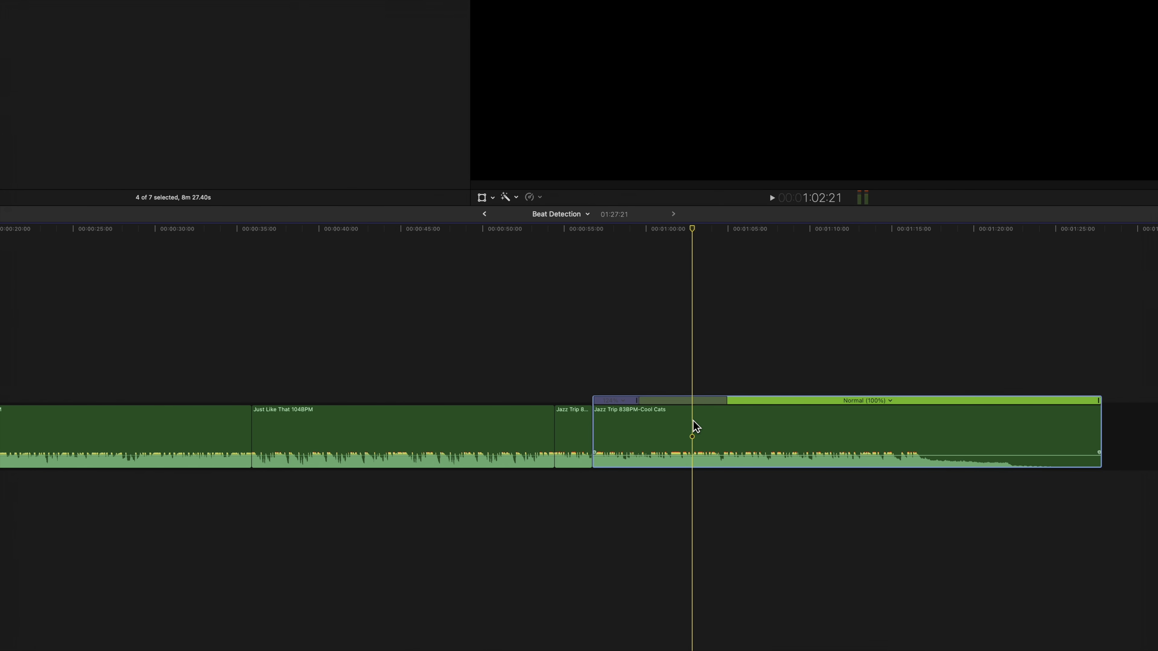
{"action": "key", "text": "space"}
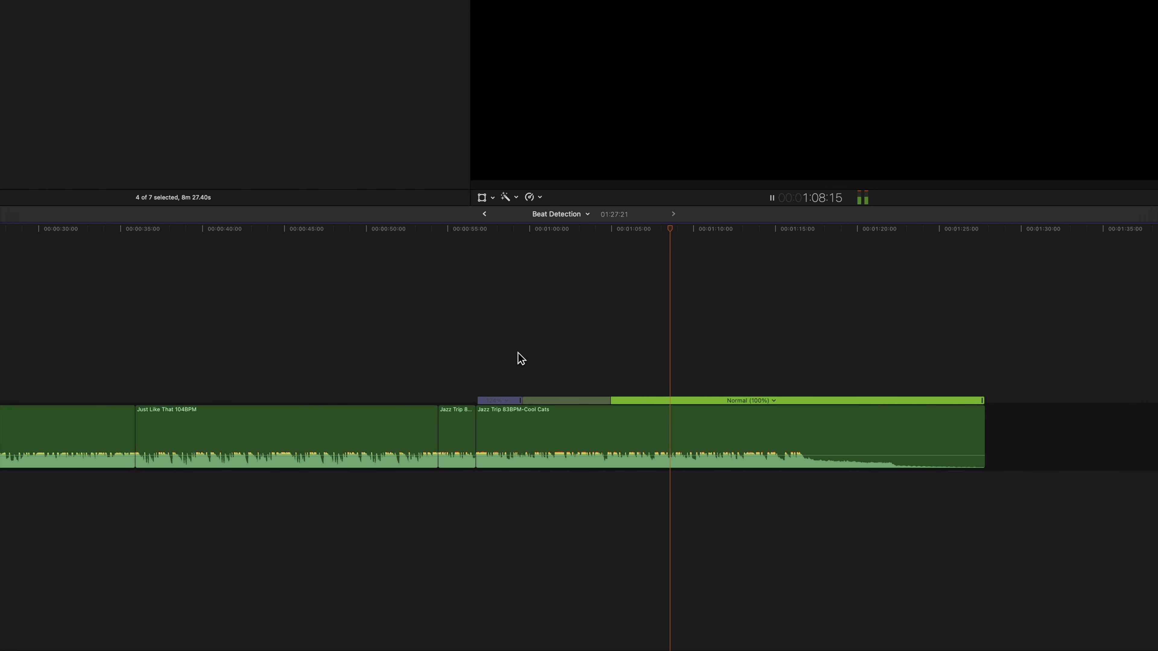
{"action": "key", "text": "space"}
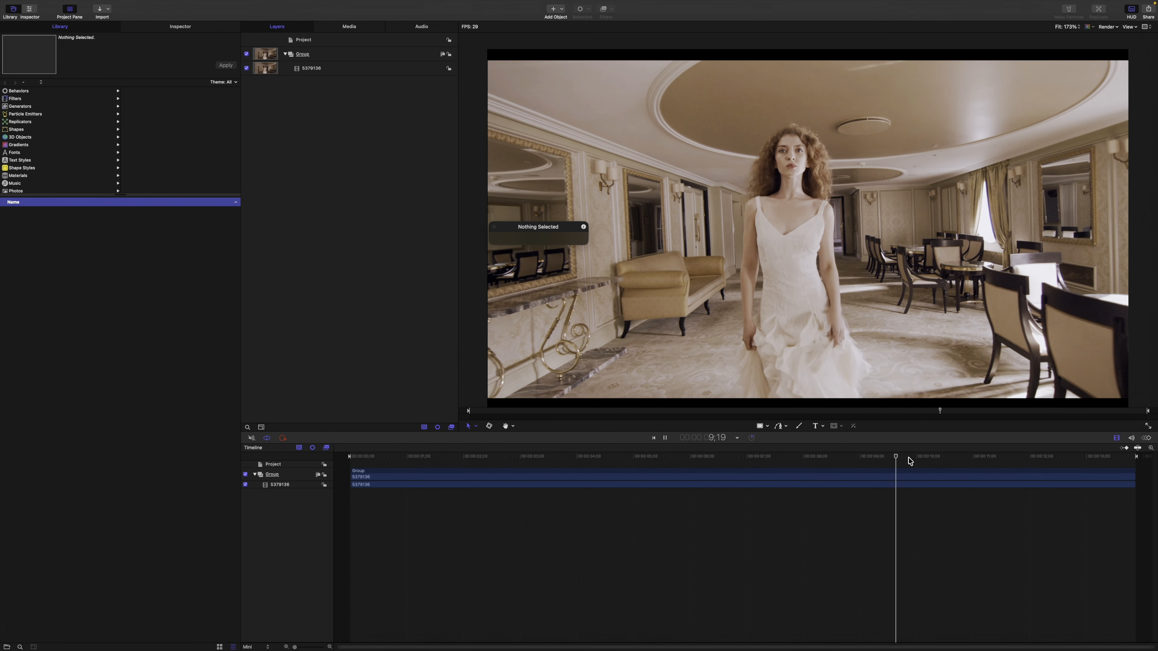
Switch to Motion, stop the 5379136 clip's playback and place the playhead at 2:19
{"action": "key", "text": "space"}
{"action": "left_click_drag", "start_coordinate": [897, 456], "coordinate": [502, 437]}
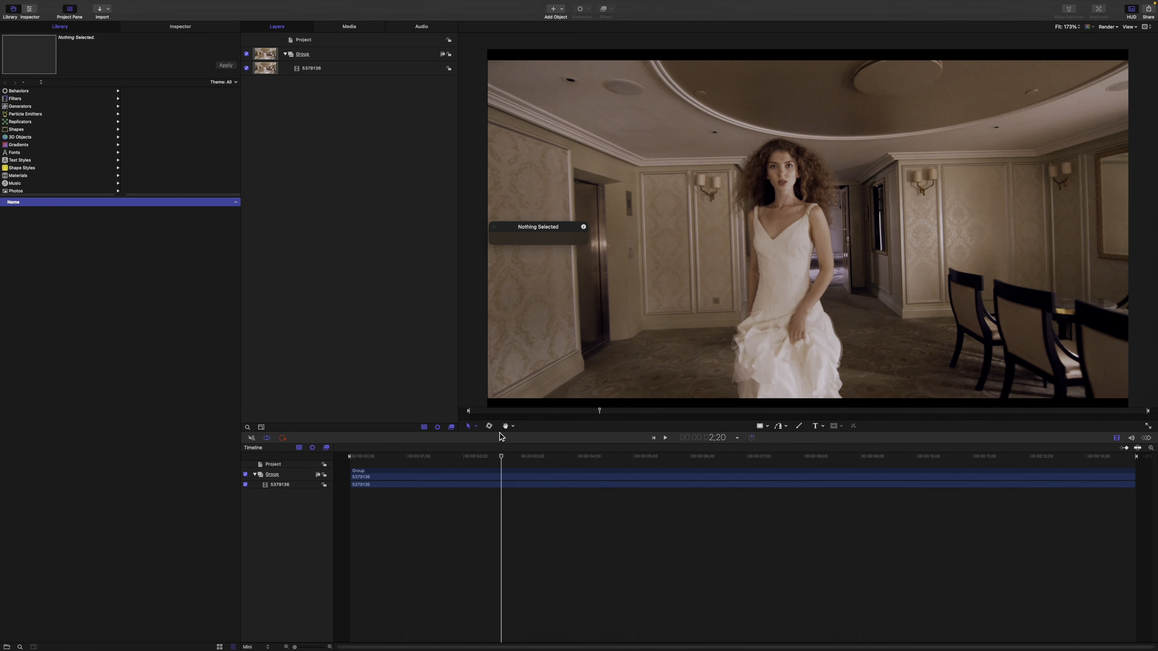
{"action": "left_click_drag", "start_coordinate": [499, 432], "coordinate": [499, 432]}
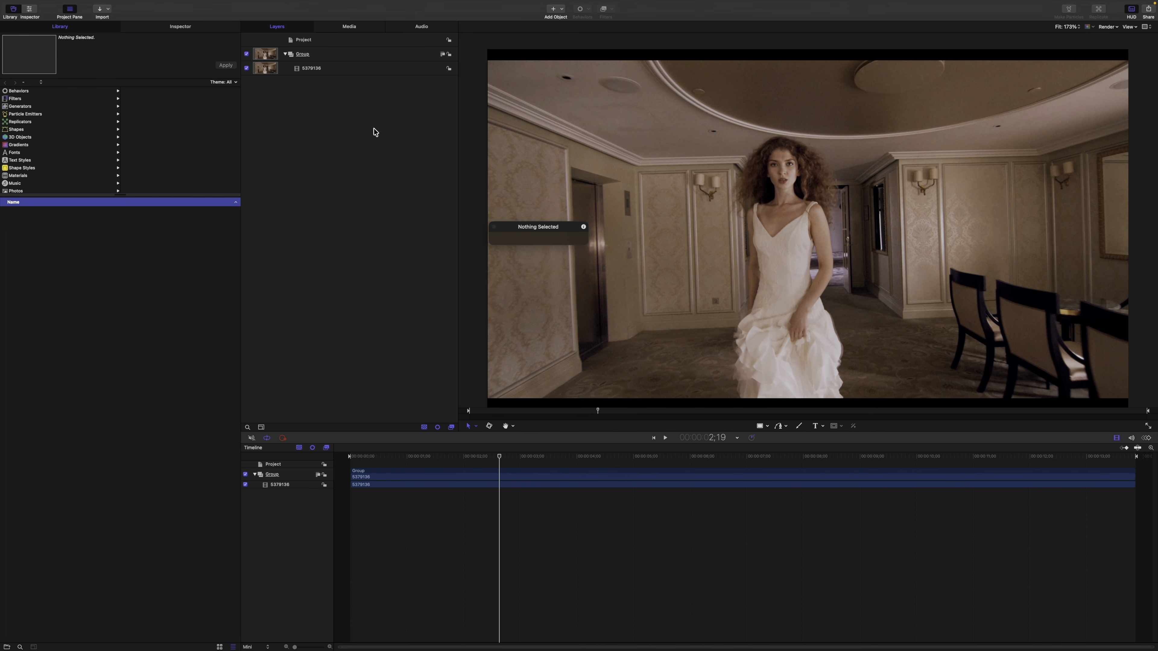
{"action": "left_click_drag", "start_coordinate": [533, 226], "coordinate": [536, 224]}
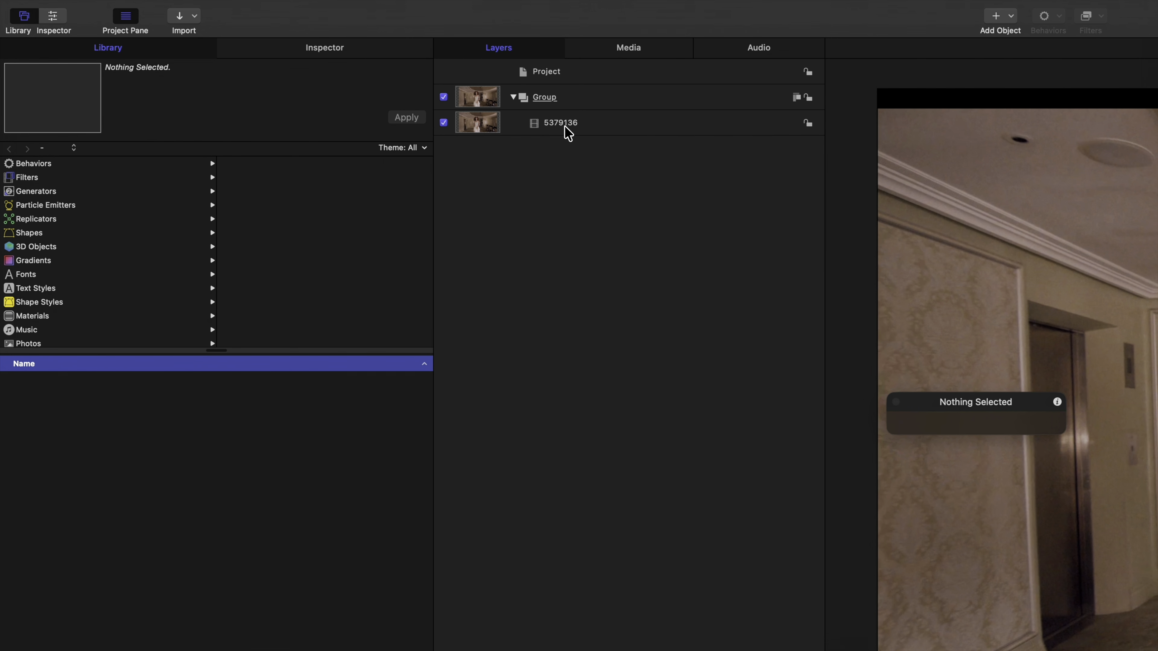
Add a Magnetic Mask to the 5379136 clip and delete the mask again
{"action": "left_click", "coordinate": [556, 131]}
{"action": "mouse_move", "coordinate": [262, 2]}
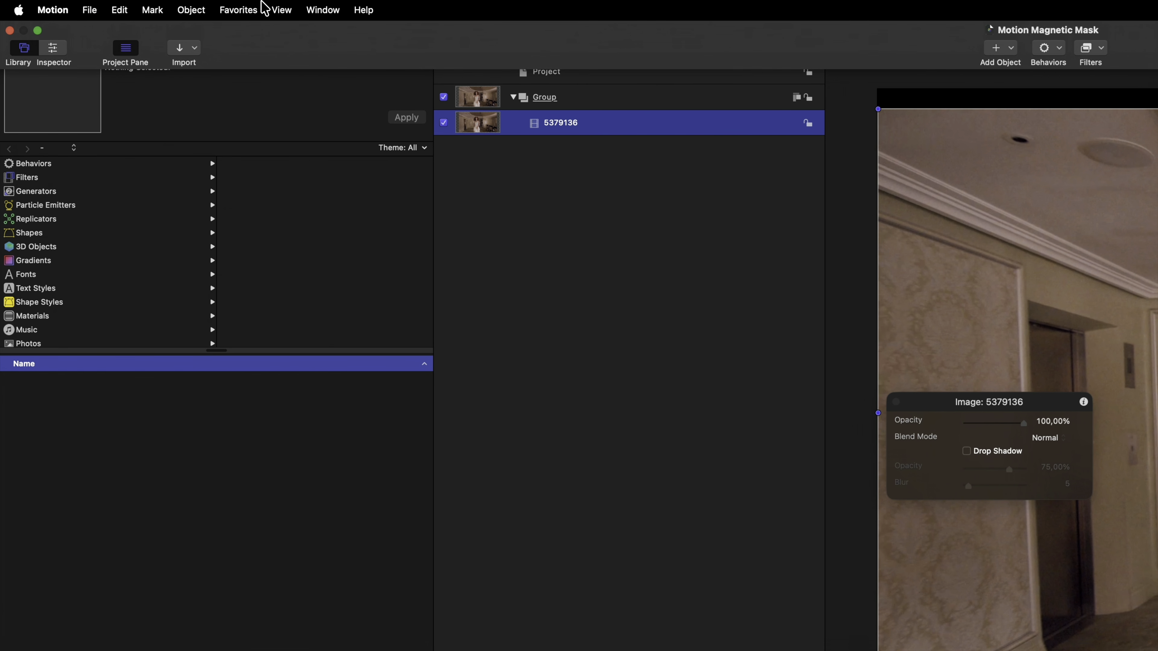
{"action": "left_click", "coordinate": [200, 11]}
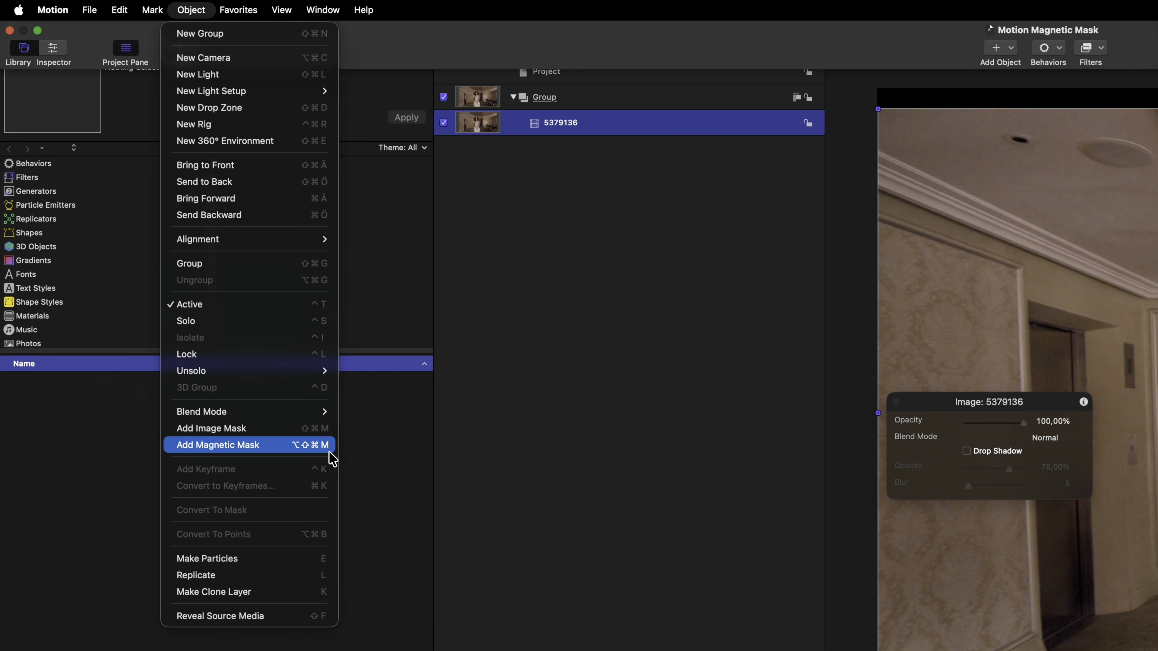
{"action": "left_click", "coordinate": [557, 440]}
{"action": "right_click", "coordinate": [595, 135]}
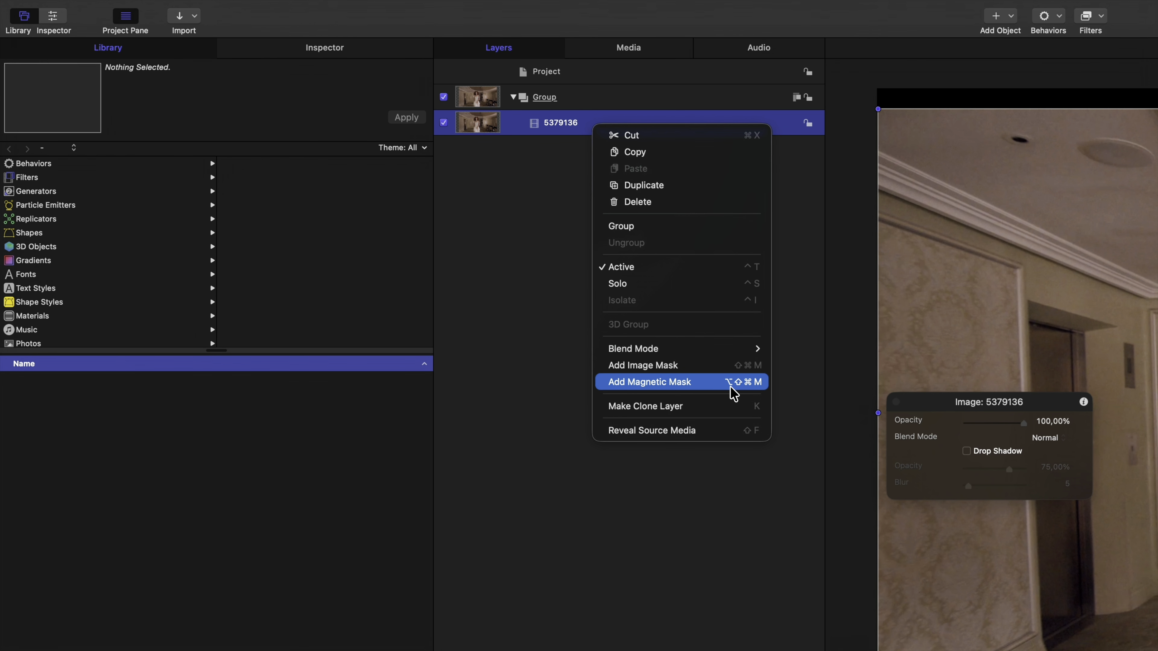
{"action": "left_click", "coordinate": [712, 384]}
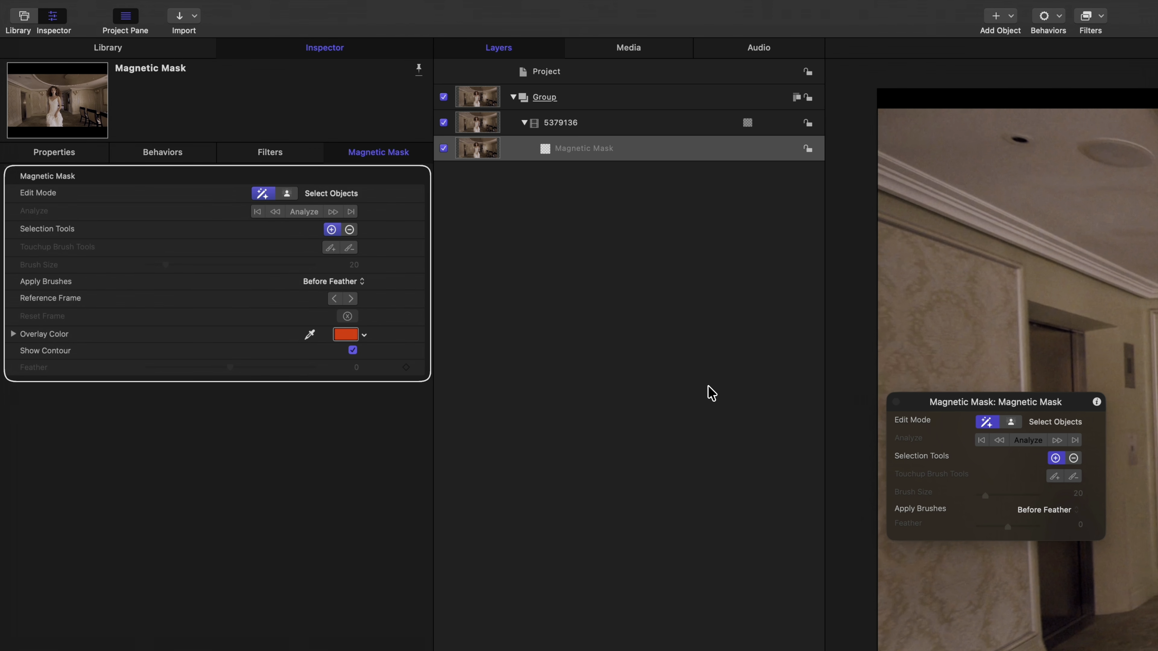
{"action": "left_click", "coordinate": [653, 158]}
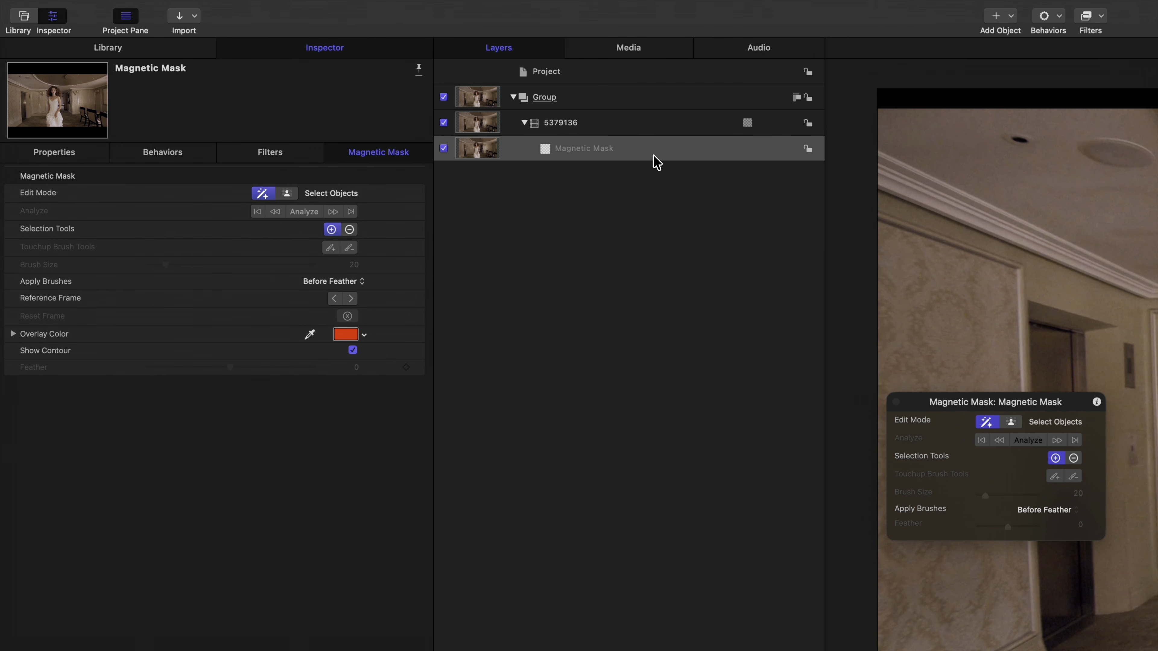
{"action": "key", "text": "Delete"}
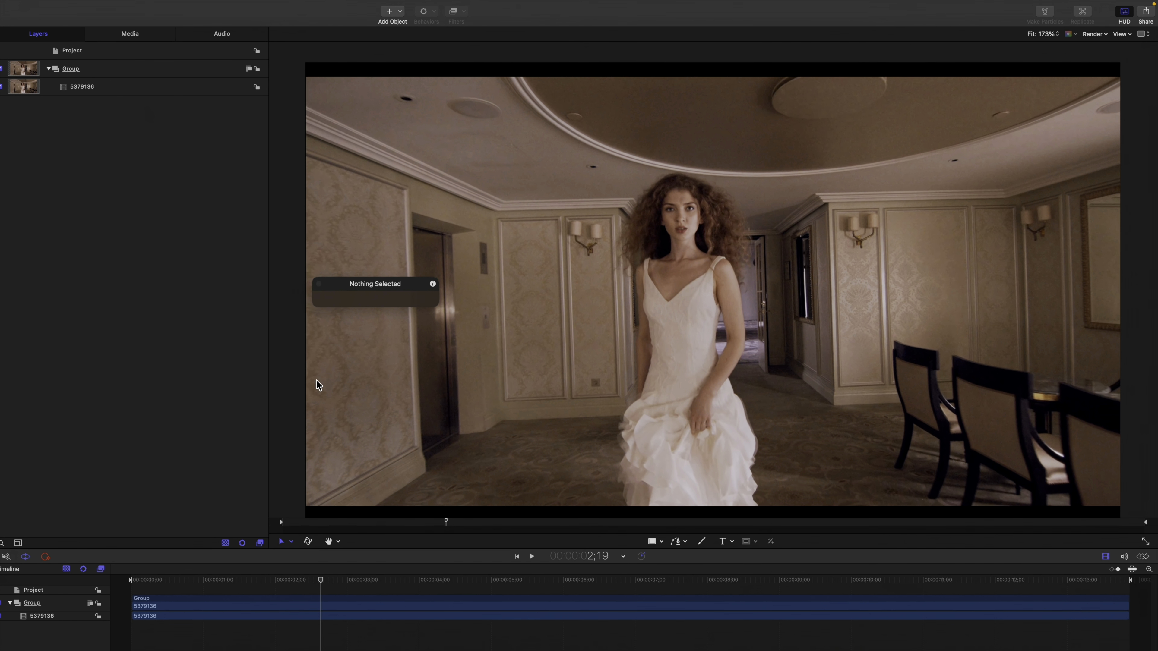
Mask the woman in the 5379136 clip with the Magnetic Mask tool, and toggle the HUD off and on
{"action": "left_click", "coordinate": [833, 526]}
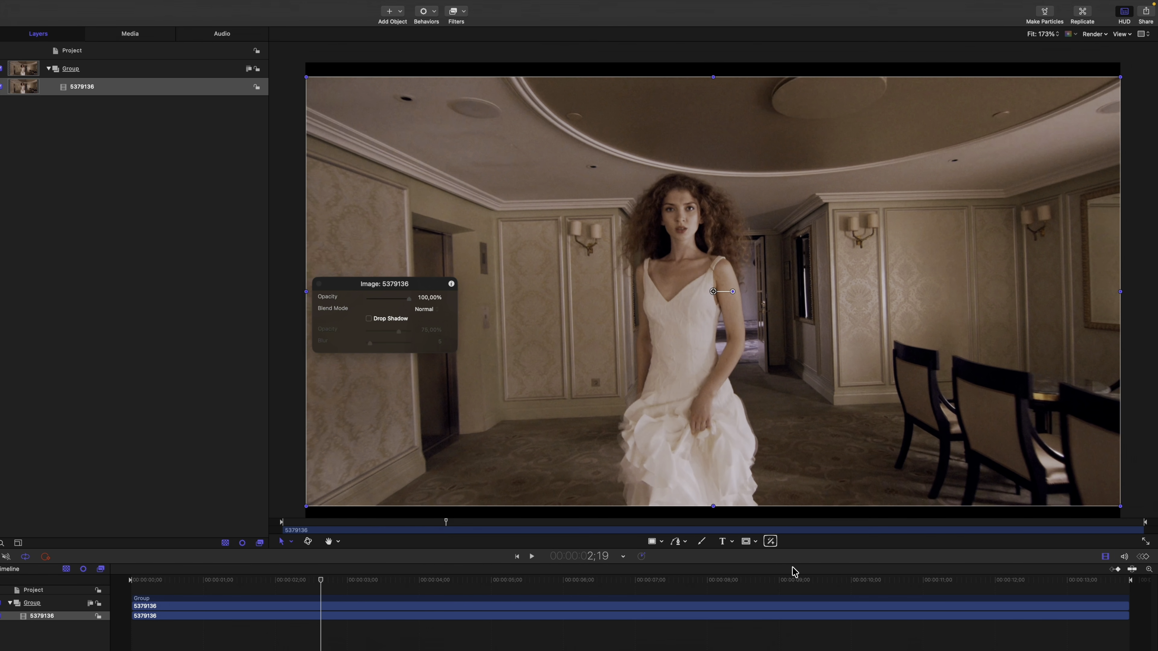
{"action": "key", "text": "super+shift+a"}
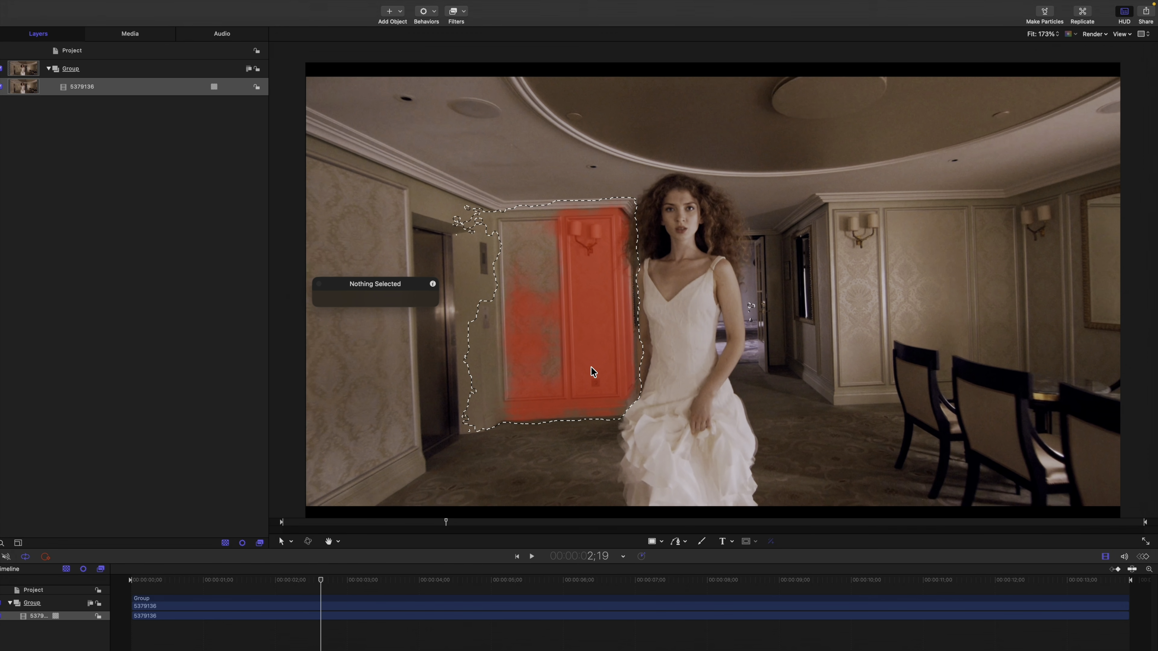
{"action": "left_click", "coordinate": [539, 382]}
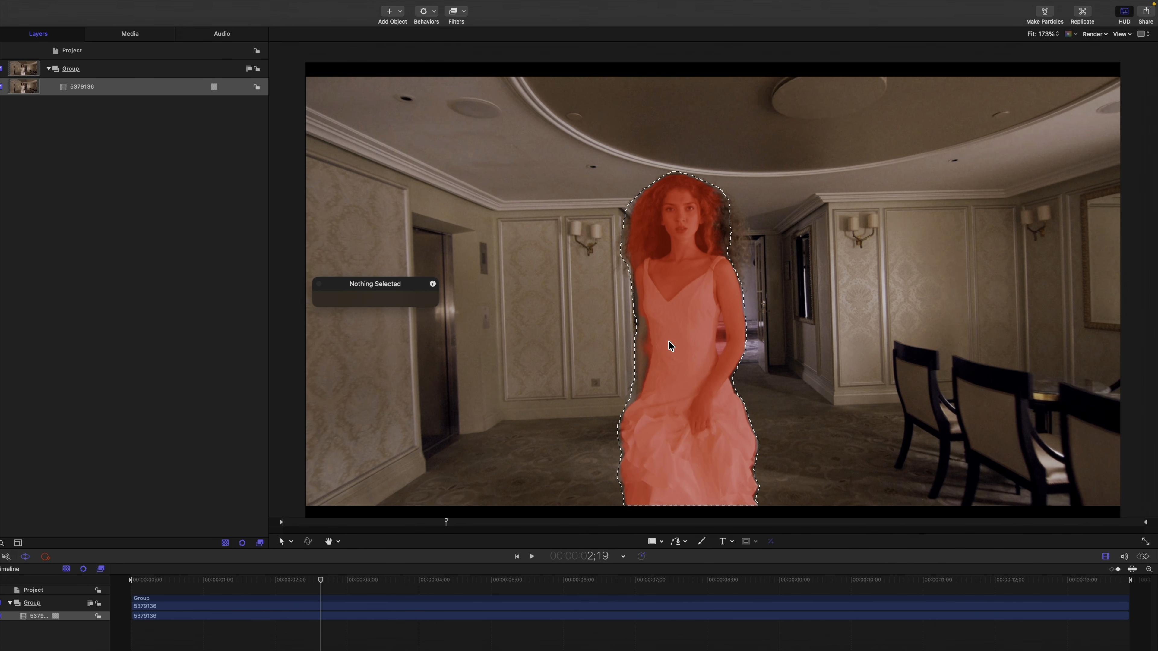
{"action": "left_click", "coordinate": [688, 361]}
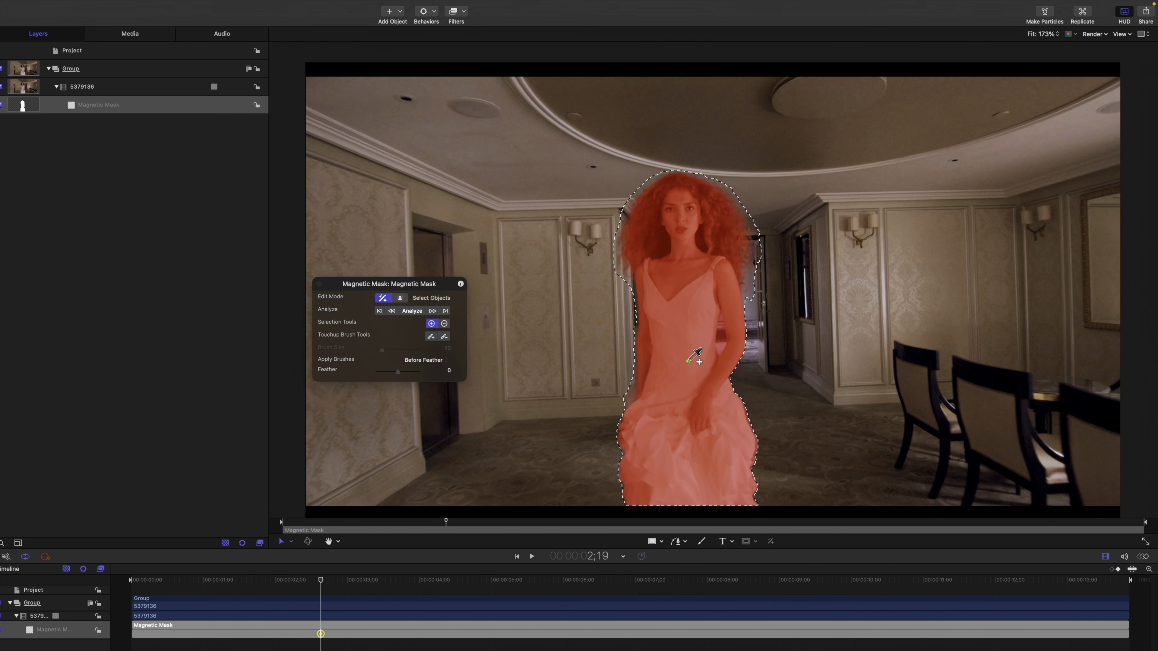
{"action": "left_click", "coordinate": [1123, 13]}
{"action": "left_click", "coordinate": [1124, 13]}
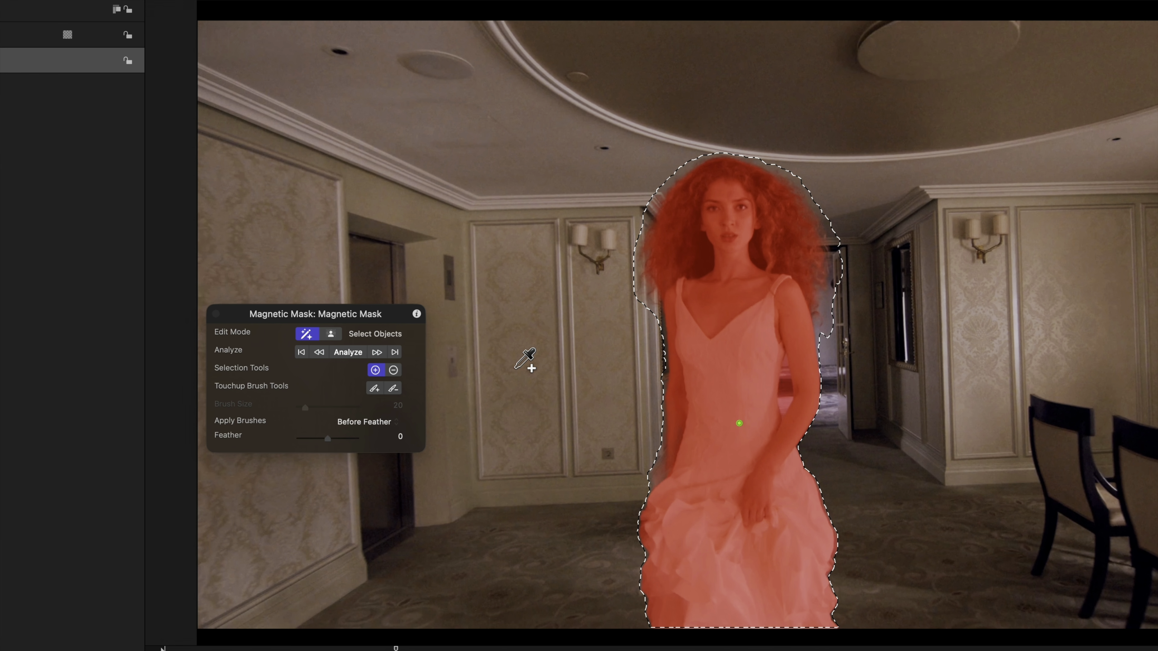
Preview the mask in Show Result mode, toggle Invert Mask on and off, and set Feather to 20
{"action": "key", "text": "alt"}
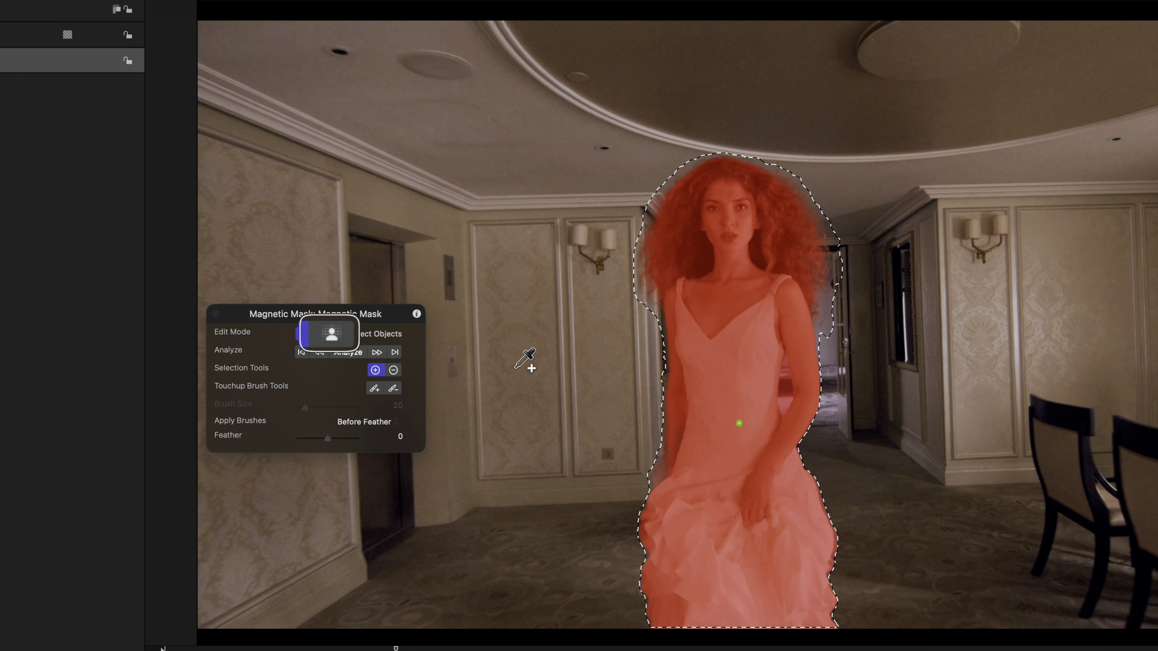
{"action": "left_click", "coordinate": [336, 336]}
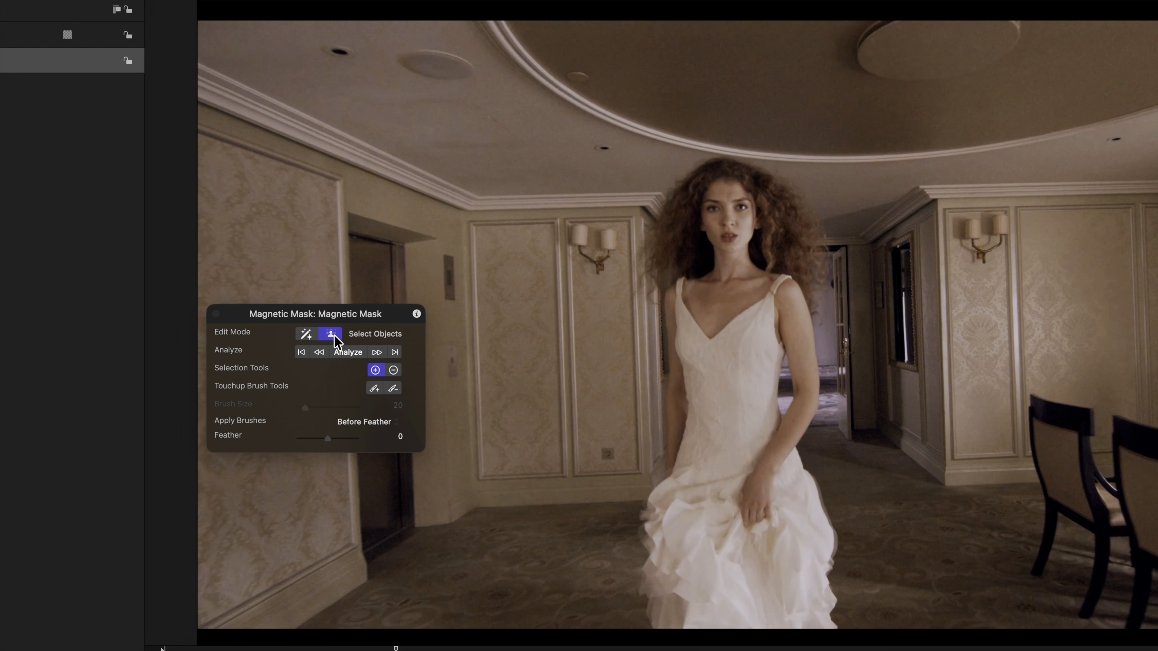
{"action": "left_click", "coordinate": [387, 352]}
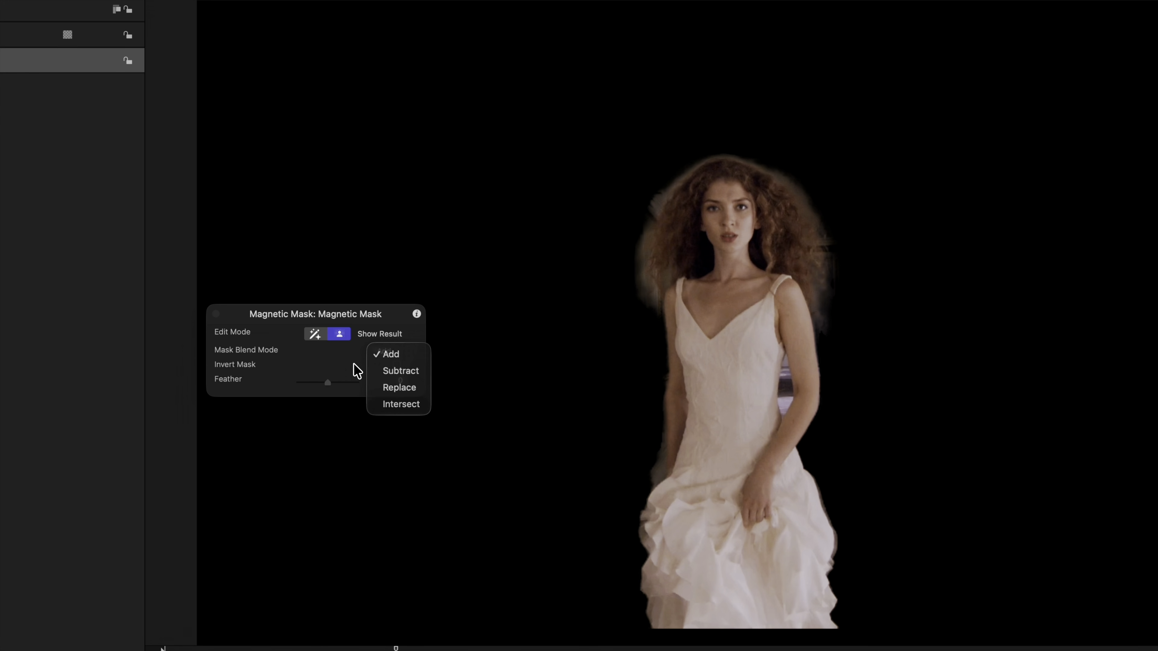
{"action": "left_click", "coordinate": [357, 370]}
{"action": "left_click", "coordinate": [397, 366]}
{"action": "left_click", "coordinate": [396, 366]}
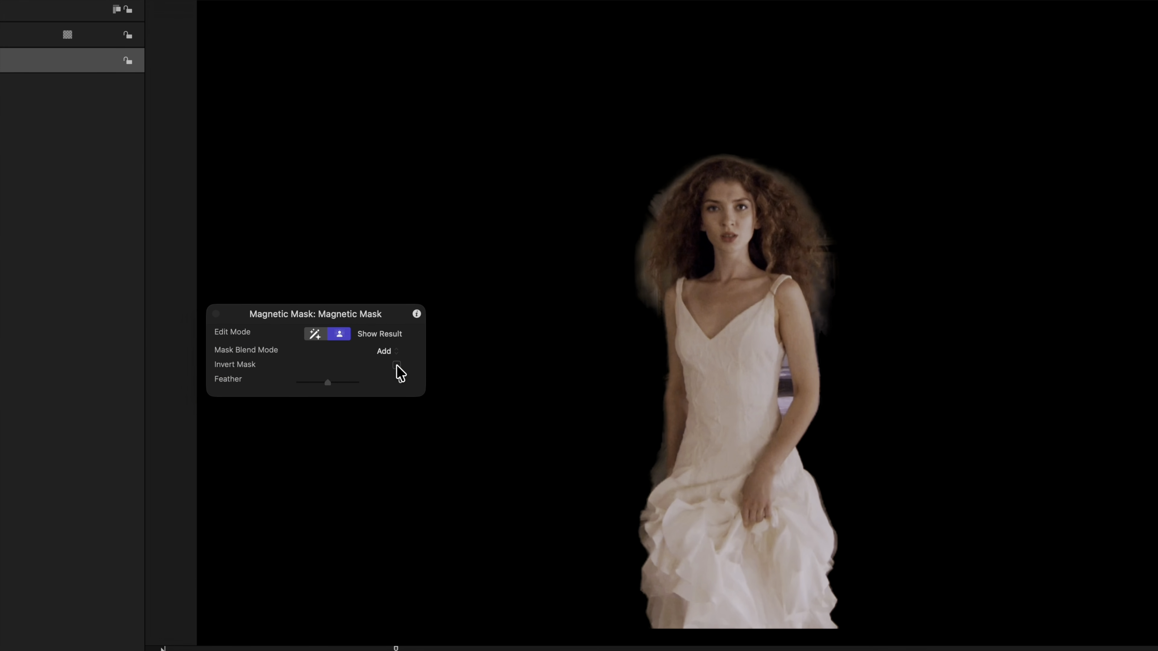
{"action": "mouse_move", "coordinate": [329, 388]}
{"action": "left_mouse_down"}
{"action": "mouse_move", "coordinate": [317, 388]}
{"action": "mouse_move", "coordinate": [365, 388]}
{"action": "mouse_move", "coordinate": [337, 390]}
{"action": "left_mouse_up"}
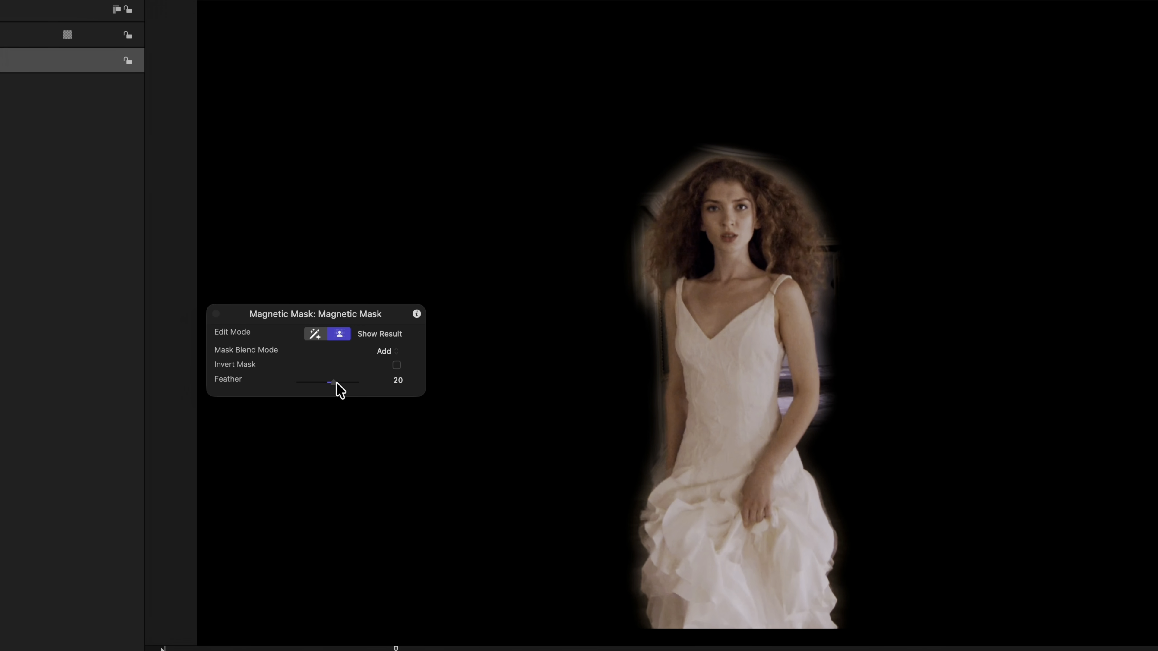
Return to Select Objects mode and paint the wallpapered wall panel beside the woman into the mask with the additive touchup brush at size 51
{"action": "left_click", "coordinate": [318, 336]}
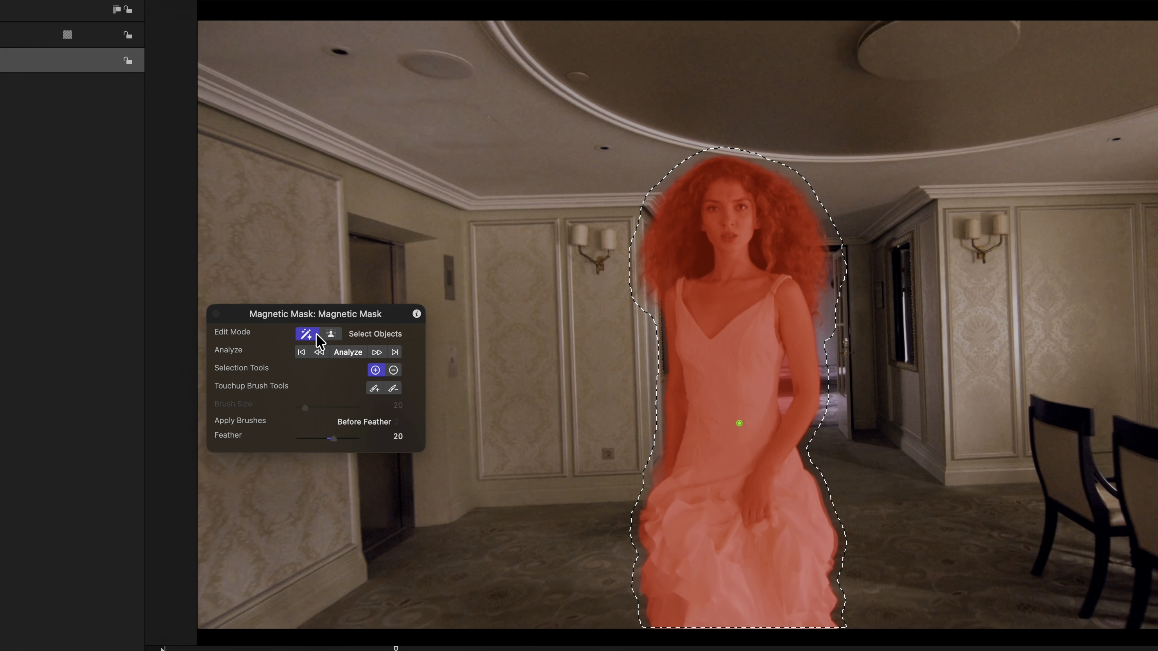
{"action": "left_click", "coordinate": [375, 388]}
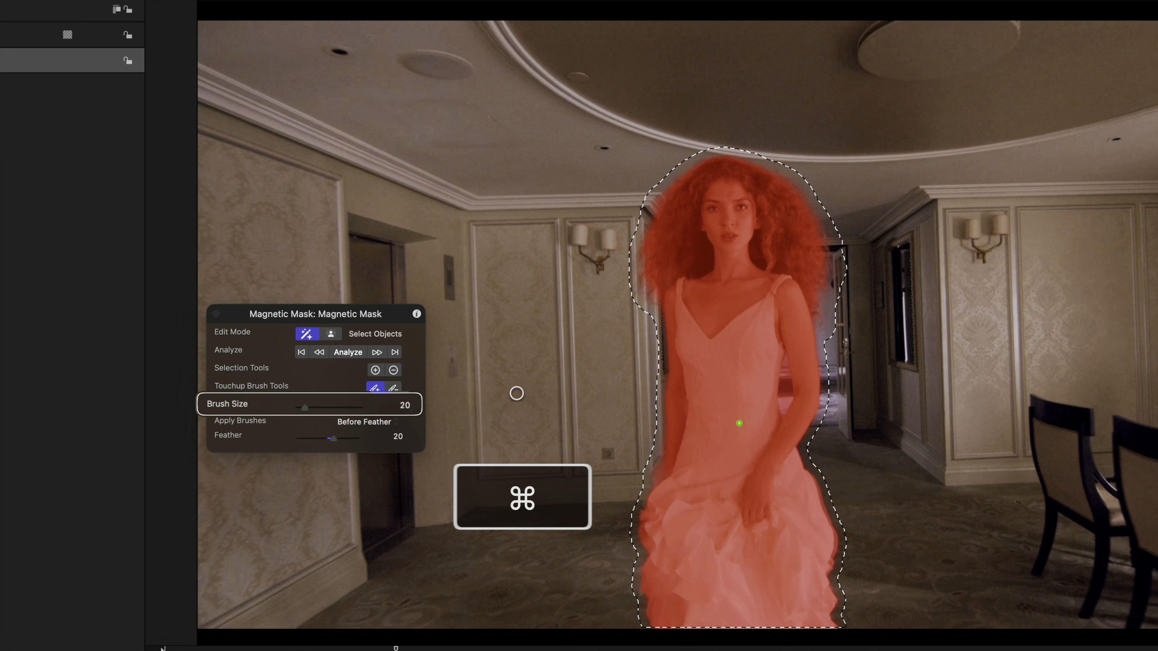
{"action": "scroll", "coordinate": [513, 389], "scroll_direction": "up", "scroll_amount": 4}
{"action": "scroll", "coordinate": [513, 389], "scroll_direction": "up", "scroll_amount": 9}
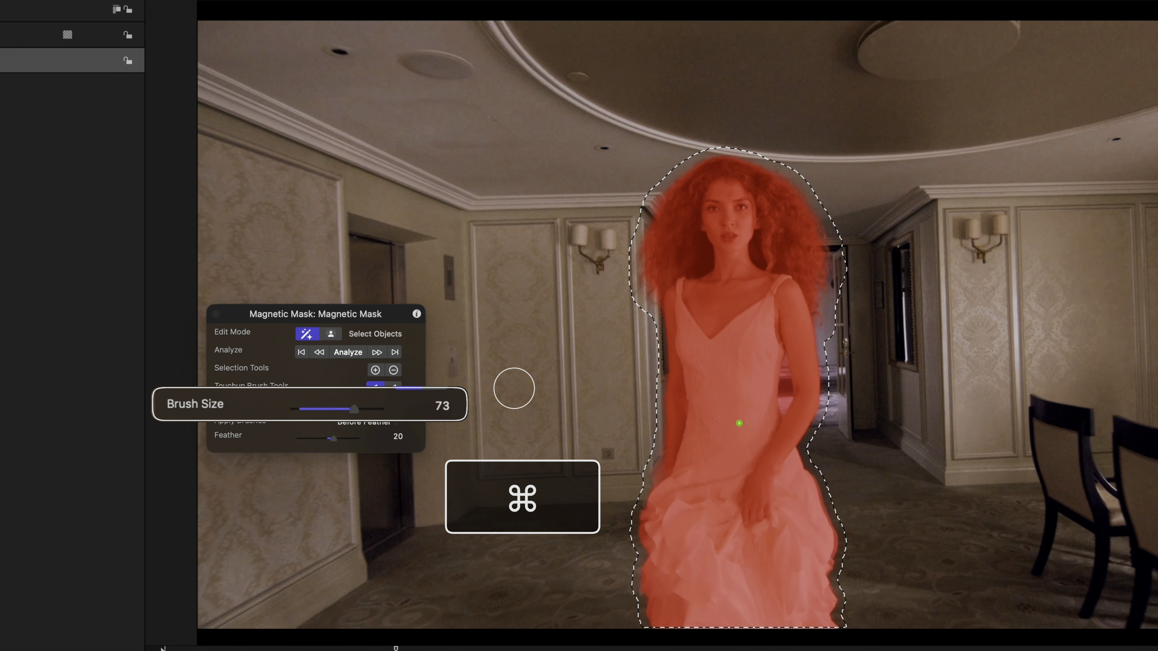
{"action": "scroll", "coordinate": [514, 389], "scroll_direction": "down", "scroll_amount": 10}
{"action": "scroll", "coordinate": [514, 388], "scroll_direction": "up", "scroll_amount": 14}
{"action": "scroll", "coordinate": [514, 389], "scroll_direction": "up", "scroll_amount": 3}
{"action": "scroll", "coordinate": [513, 388], "scroll_direction": "down", "scroll_amount": 12}
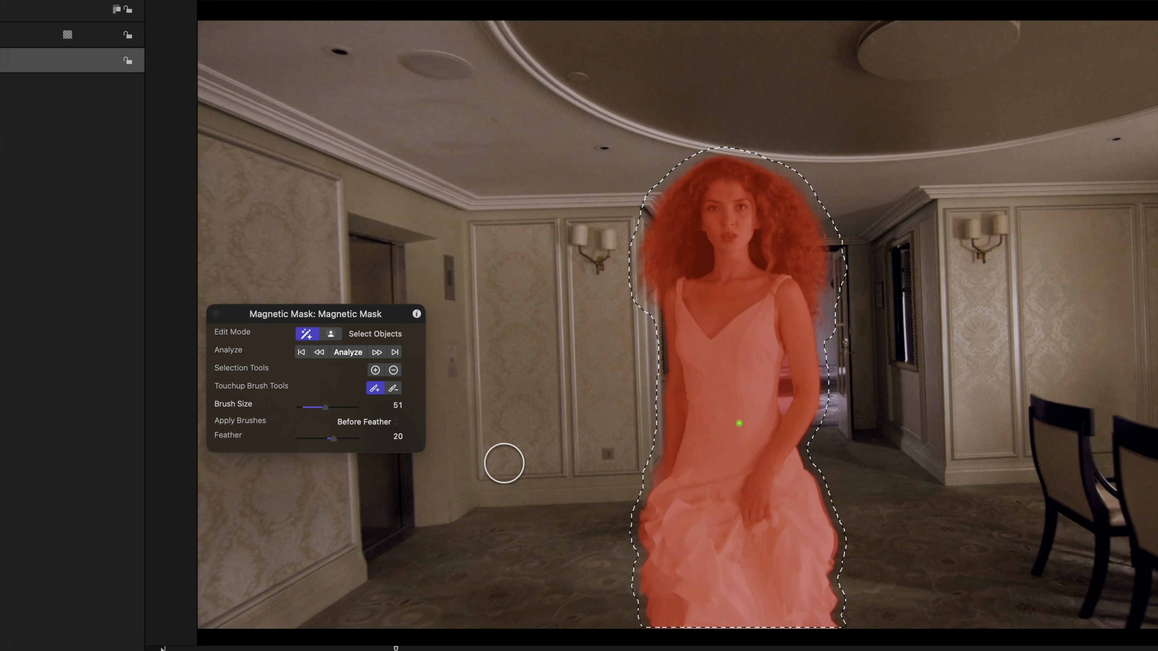
{"action": "mouse_move", "coordinate": [496, 457]}
{"action": "left_mouse_down"}
{"action": "mouse_move", "coordinate": [496, 256]}
{"action": "mouse_move", "coordinate": [550, 250]}
{"action": "mouse_move", "coordinate": [555, 465]}
{"action": "mouse_move", "coordinate": [519, 463]}
{"action": "mouse_move", "coordinate": [523, 273]}
{"action": "left_mouse_up"}
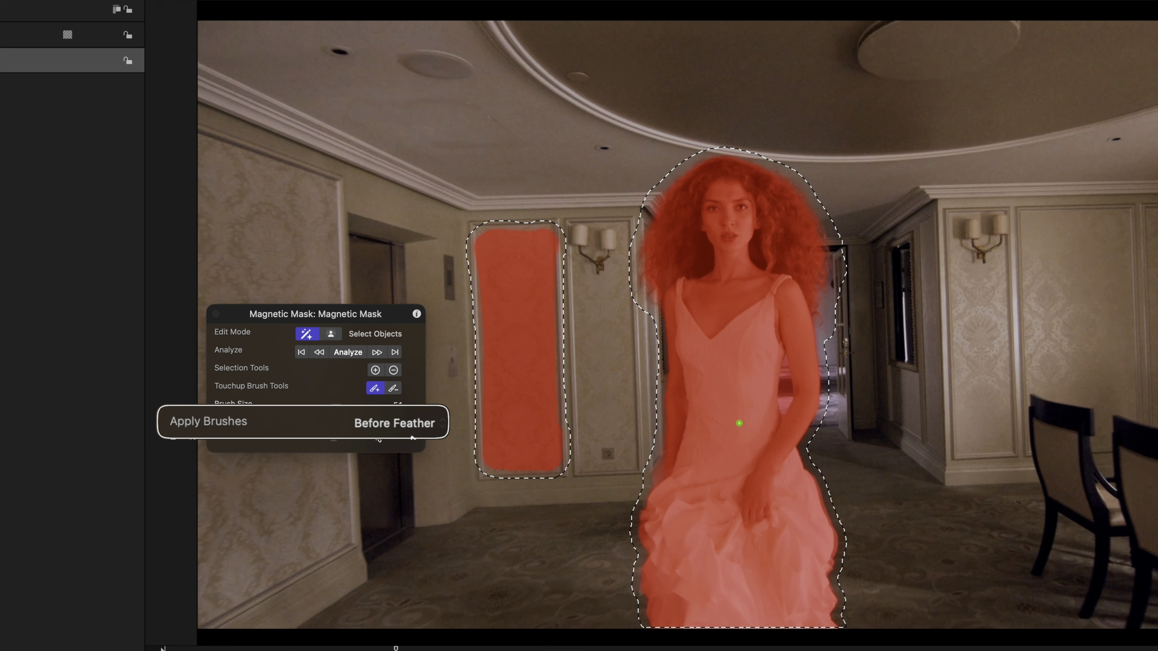
With Apply Brushes kept on Before Feather, raise the mask's Feather to 40 and lower it again
{"action": "left_click", "coordinate": [378, 424]}
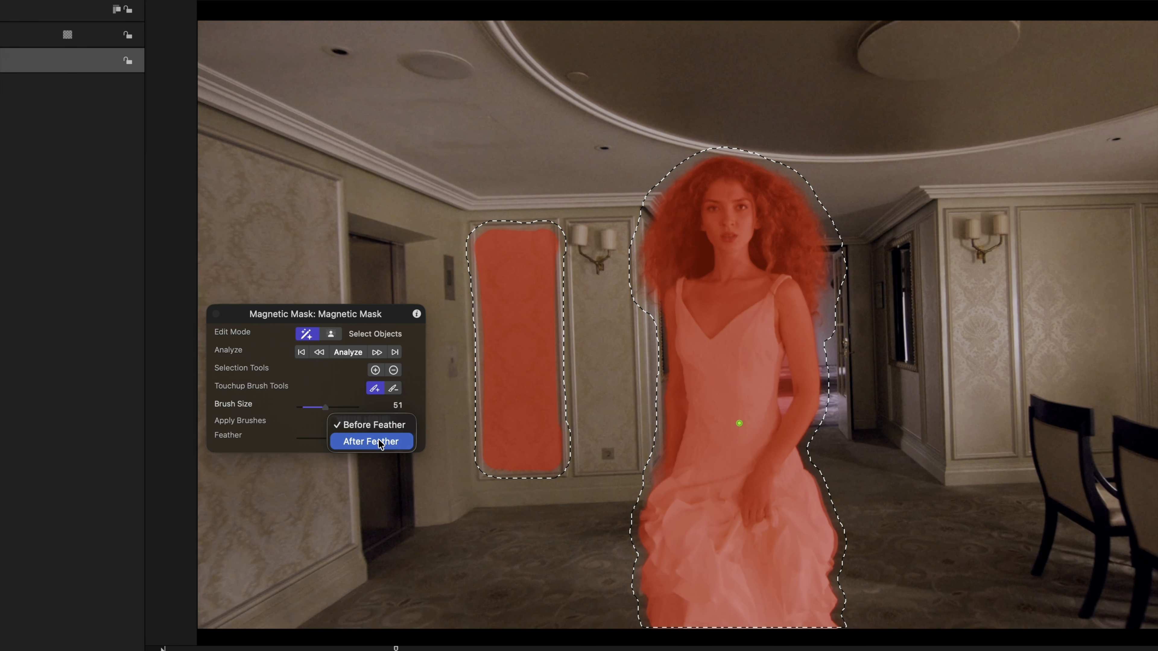
{"action": "left_click", "coordinate": [384, 424]}
{"action": "left_click_drag", "start_coordinate": [329, 436], "coordinate": [342, 439]}
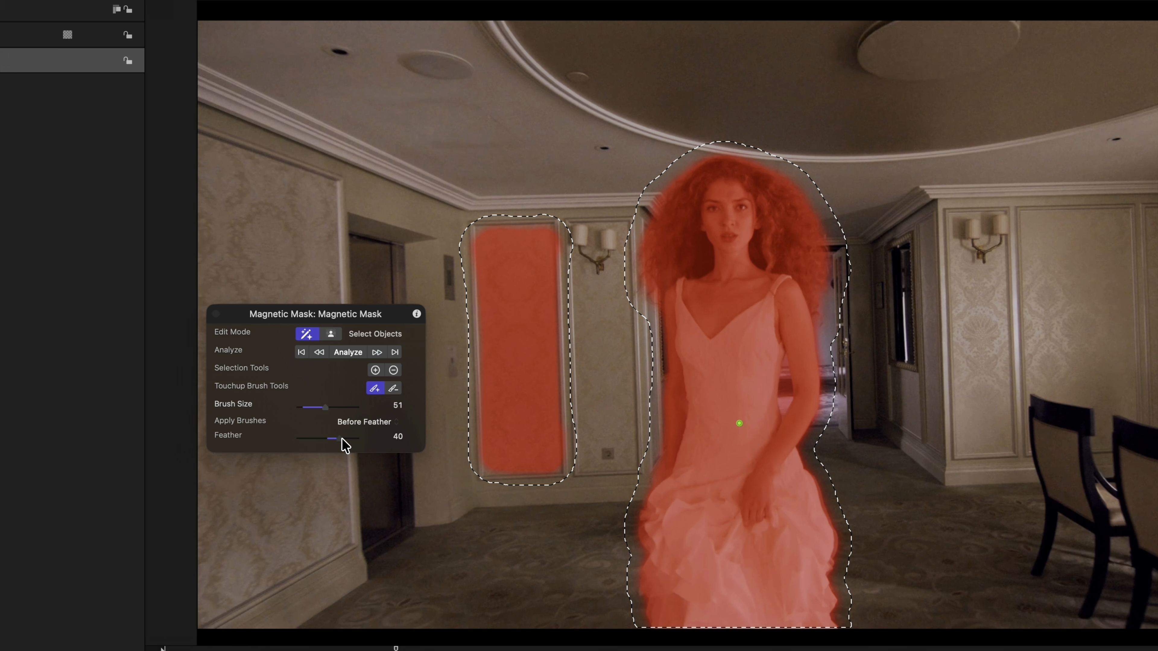
{"action": "mouse_move", "coordinate": [345, 440]}
{"action": "left_mouse_down"}
{"action": "mouse_move", "coordinate": [309, 439]}
{"action": "mouse_move", "coordinate": [356, 440]}
{"action": "mouse_move", "coordinate": [329, 441]}
{"action": "left_mouse_up"}
Set Apply Brushes to After Feather and vary the mask's Feather, ending at -1
{"action": "left_click", "coordinate": [364, 422]}
{"action": "left_click", "coordinate": [367, 441]}
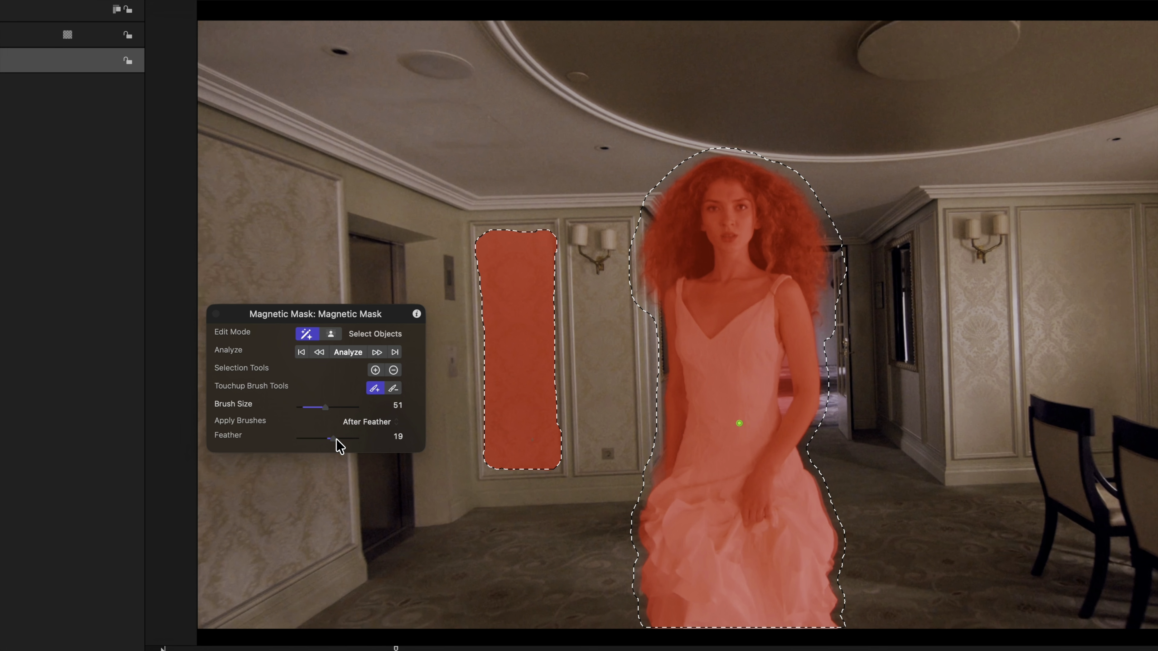
{"action": "left_click_drag", "start_coordinate": [330, 439], "coordinate": [363, 440]}
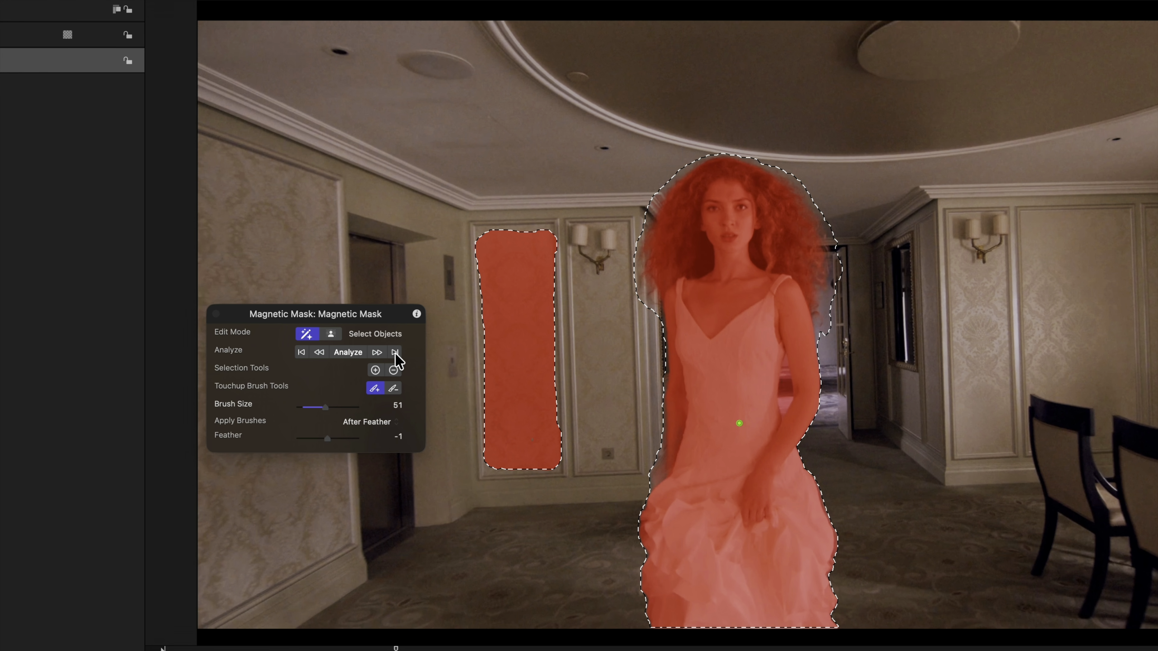
Analyze the Magnetic Mask one frame forward and set its Feather to 61
{"action": "left_click", "coordinate": [394, 353]}
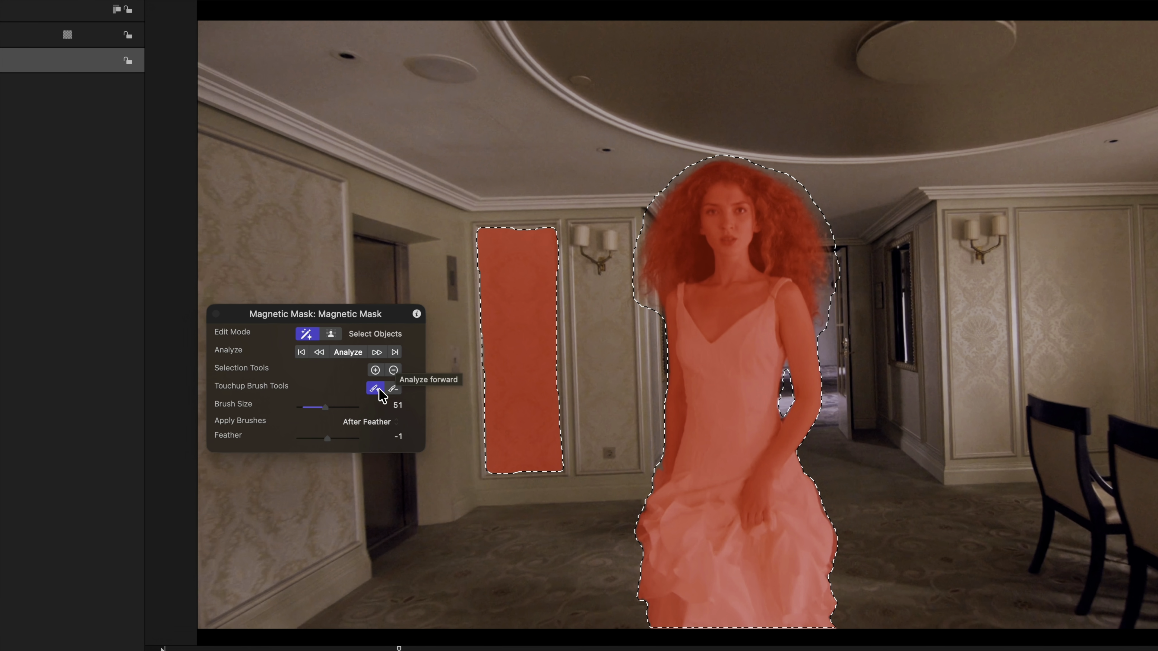
{"action": "mouse_move", "coordinate": [328, 439]}
{"action": "left_mouse_down"}
{"action": "mouse_move", "coordinate": [344, 442]}
{"action": "mouse_move", "coordinate": [314, 438]}
{"action": "mouse_move", "coordinate": [358, 440]}
{"action": "mouse_move", "coordinate": [335, 440]}
{"action": "mouse_move", "coordinate": [347, 441]}
{"action": "left_mouse_up"}
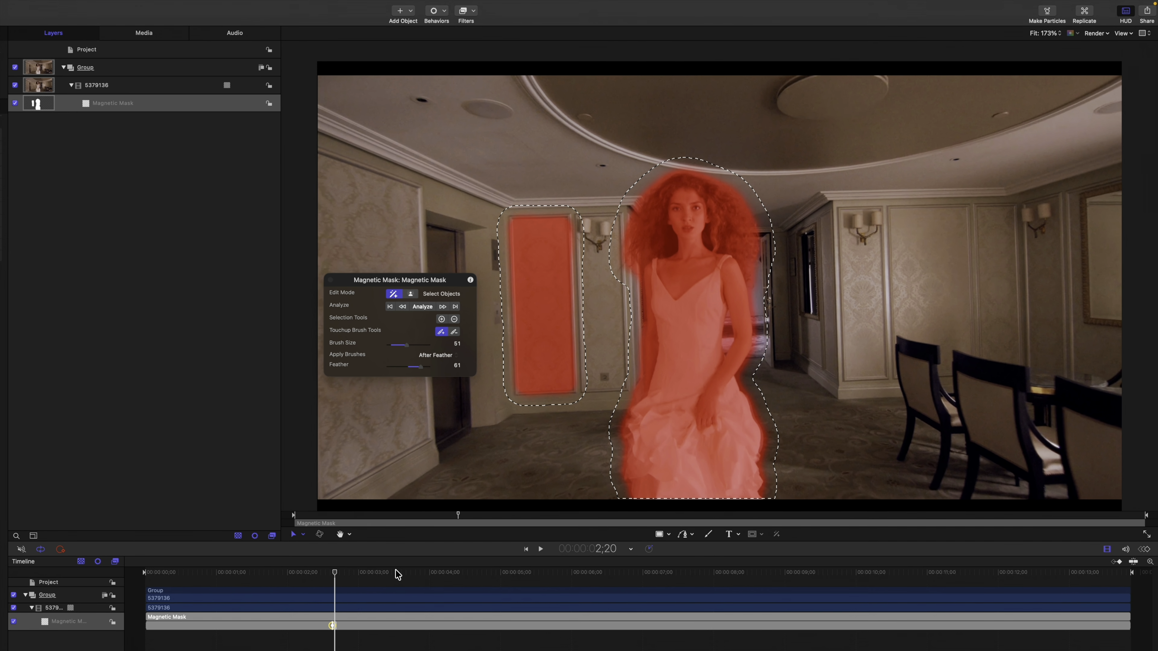
Move the playhead back to the reference frame at 2:19 and start the full analysis of the Magnetic Mask
{"action": "left_click", "coordinate": [395, 571]}
{"action": "left_click_drag", "start_coordinate": [395, 570], "coordinate": [333, 575]}
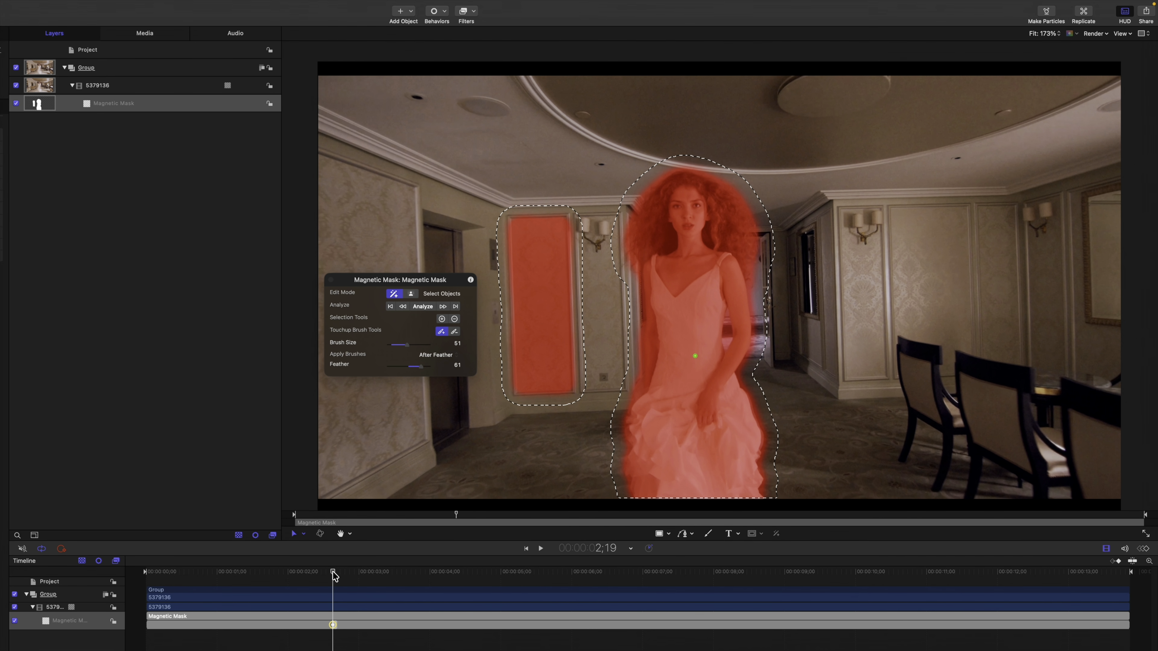
{"action": "left_click", "coordinate": [423, 306]}
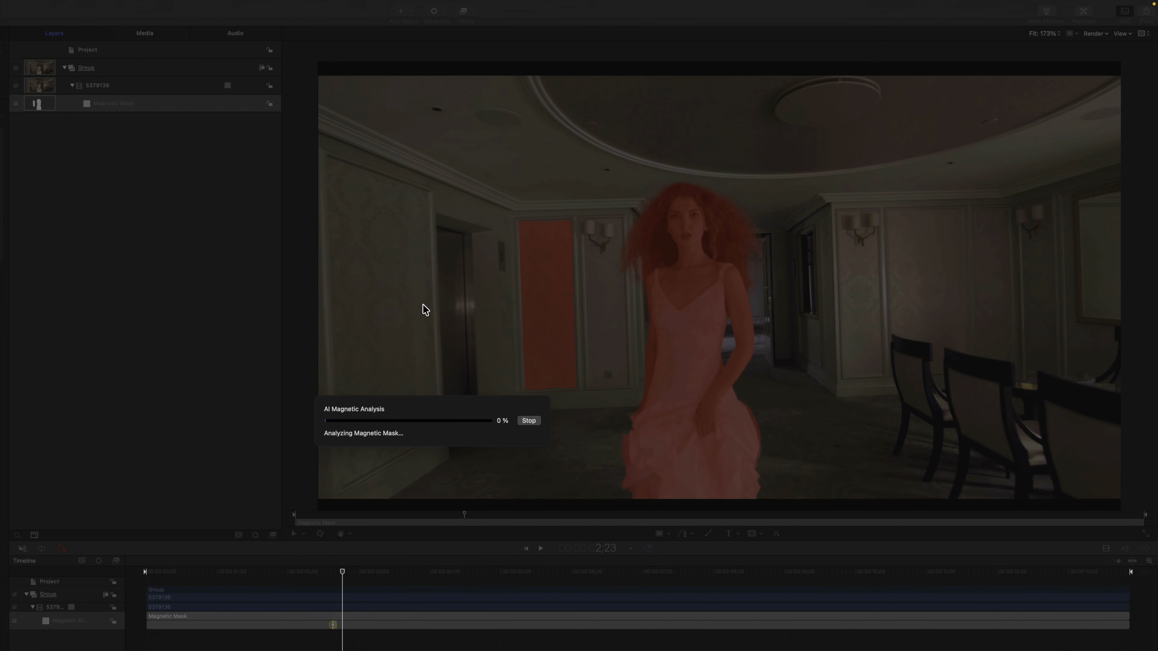